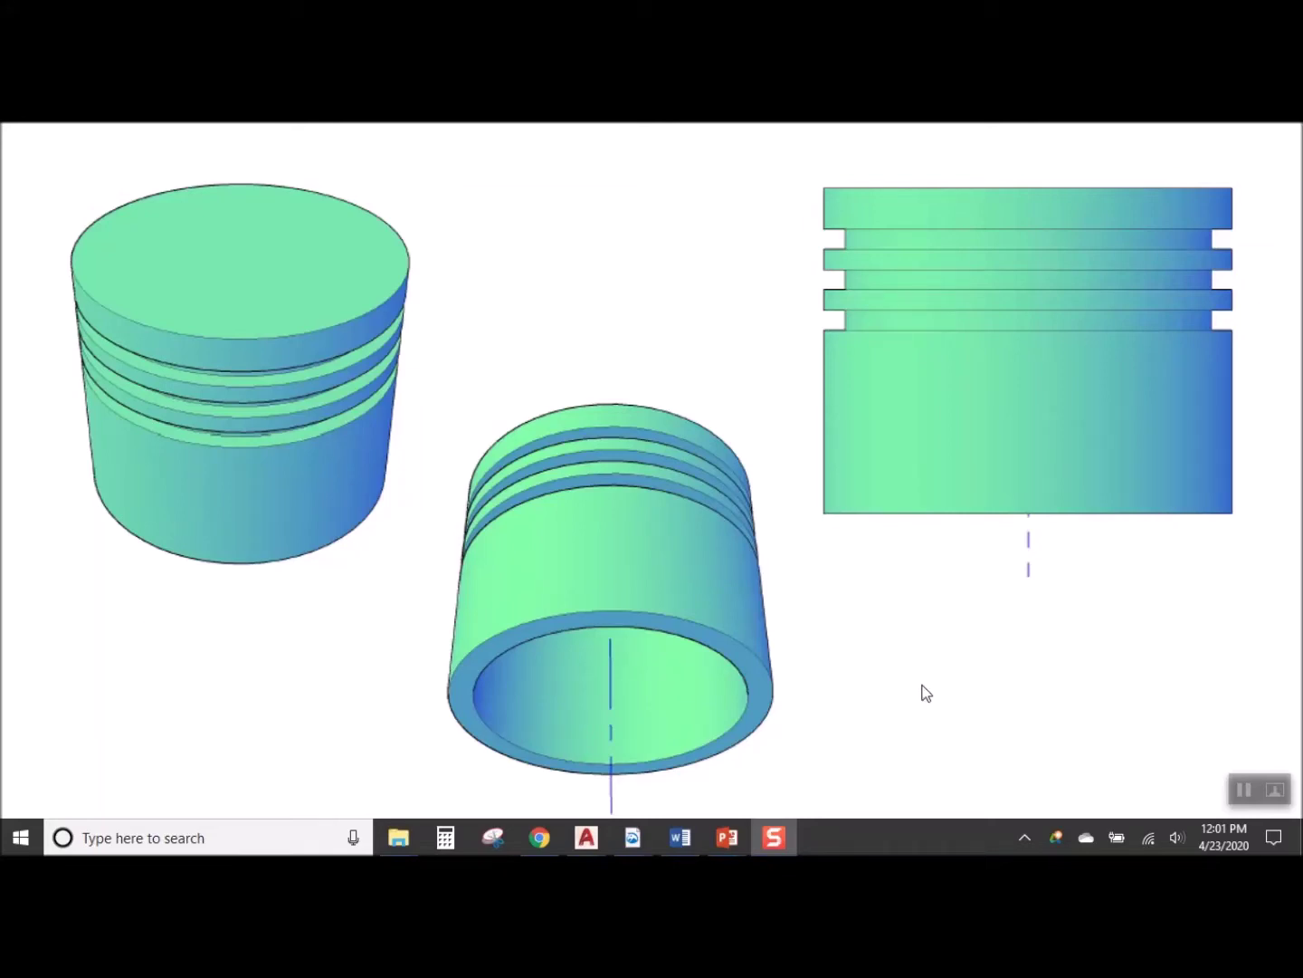
Switch from the PowerPoint piston slide to the Drawing2 AutoCAD window
{"action": "mouse_move", "coordinate": [584, 843]}
{"action": "left_click", "coordinate": [757, 770]}
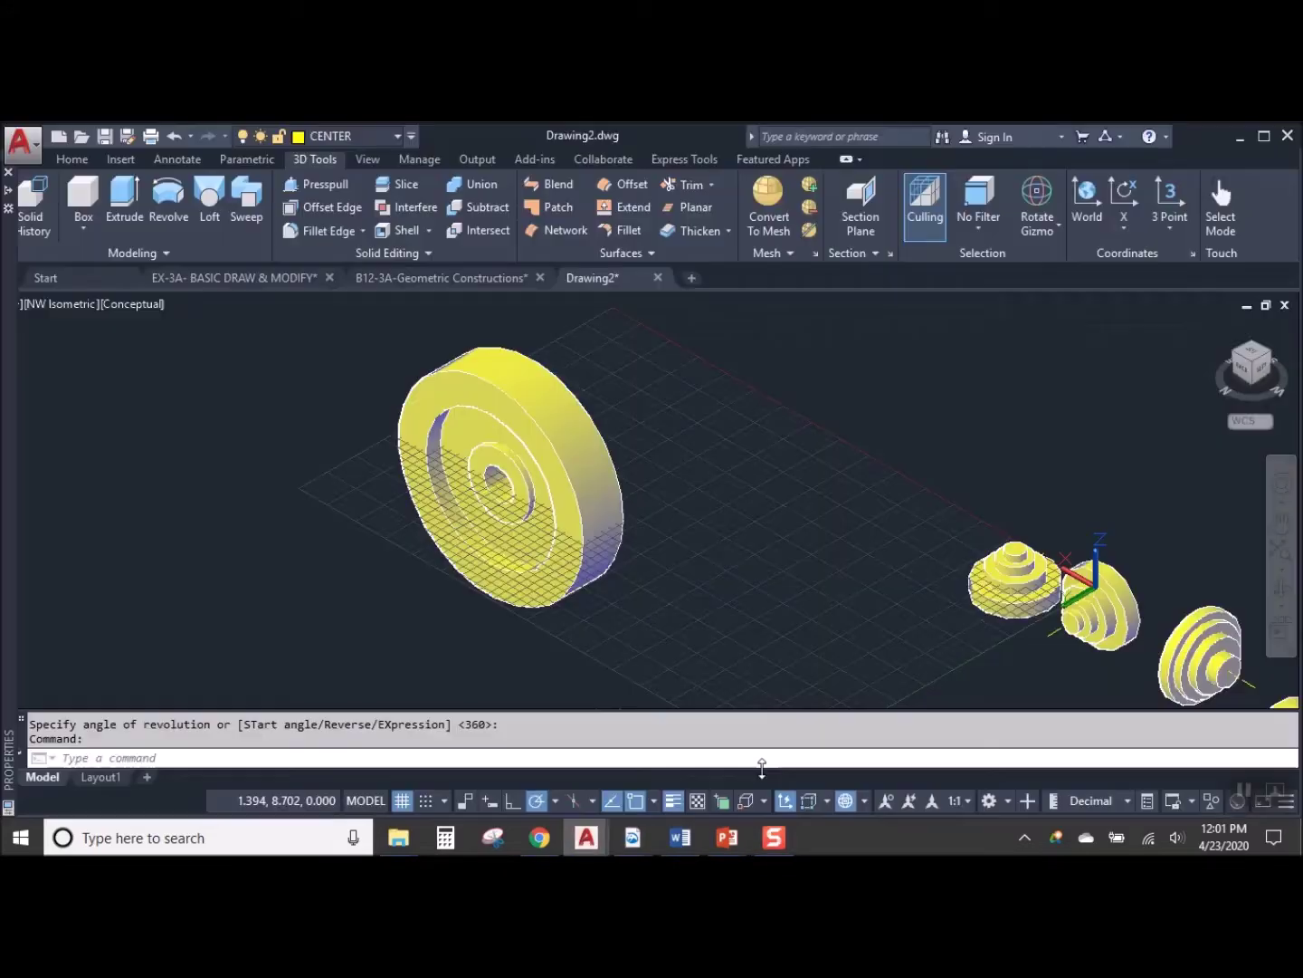
In Top view, draw a vertical centre axis line with LINE
{"action": "left_click", "coordinate": [1251, 353]}
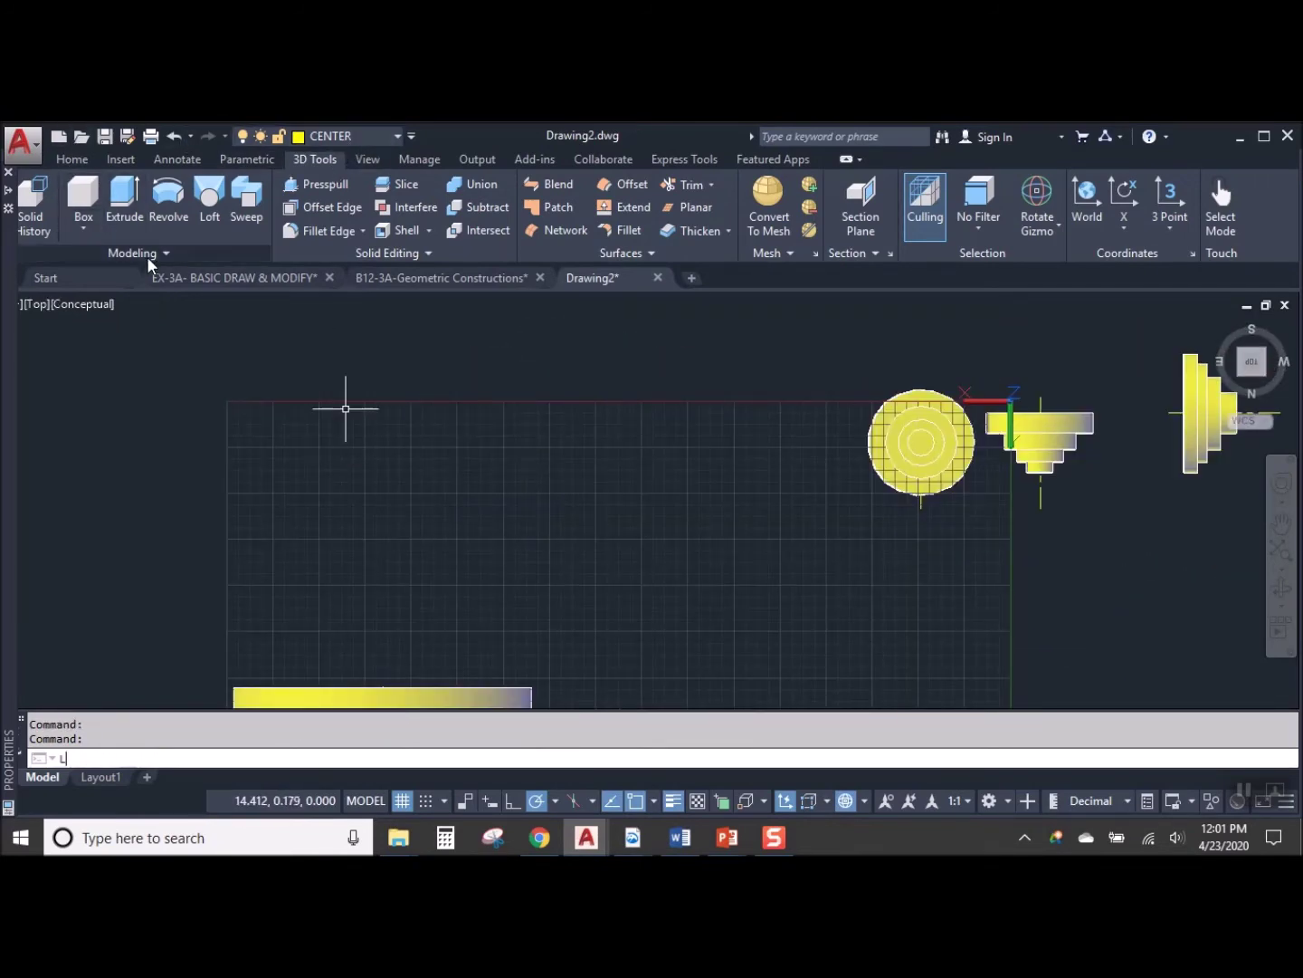
{"action": "type", "text": "l"}
{"action": "key", "text": "Return"}
{"action": "left_click", "coordinate": [502, 370]}
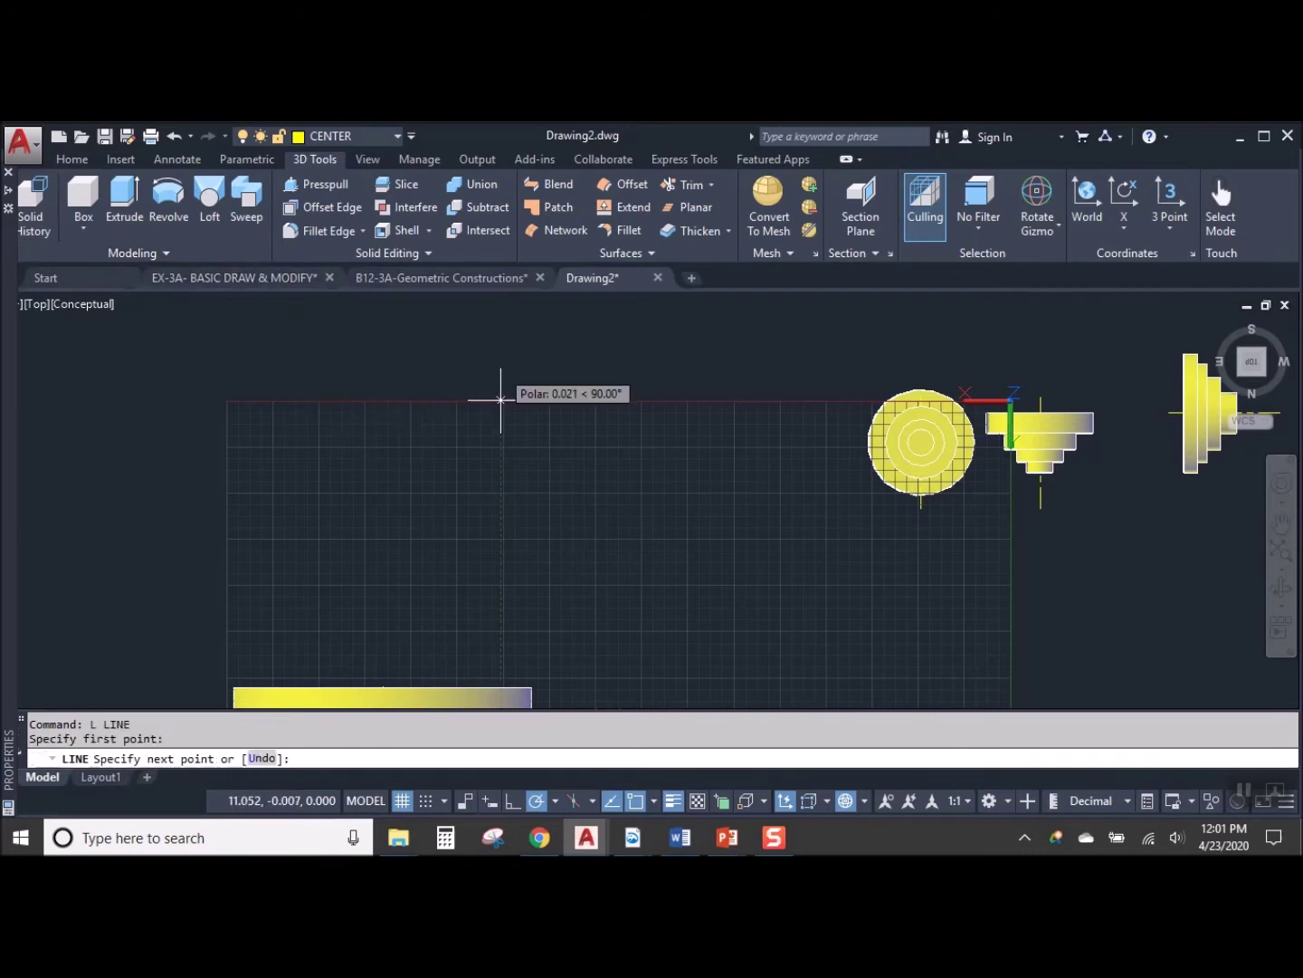
{"action": "left_click", "coordinate": [502, 526]}
{"action": "key", "text": "Return"}
Make A-BATH the current layer and pan to give room around the axis
{"action": "left_click", "coordinate": [350, 135]}
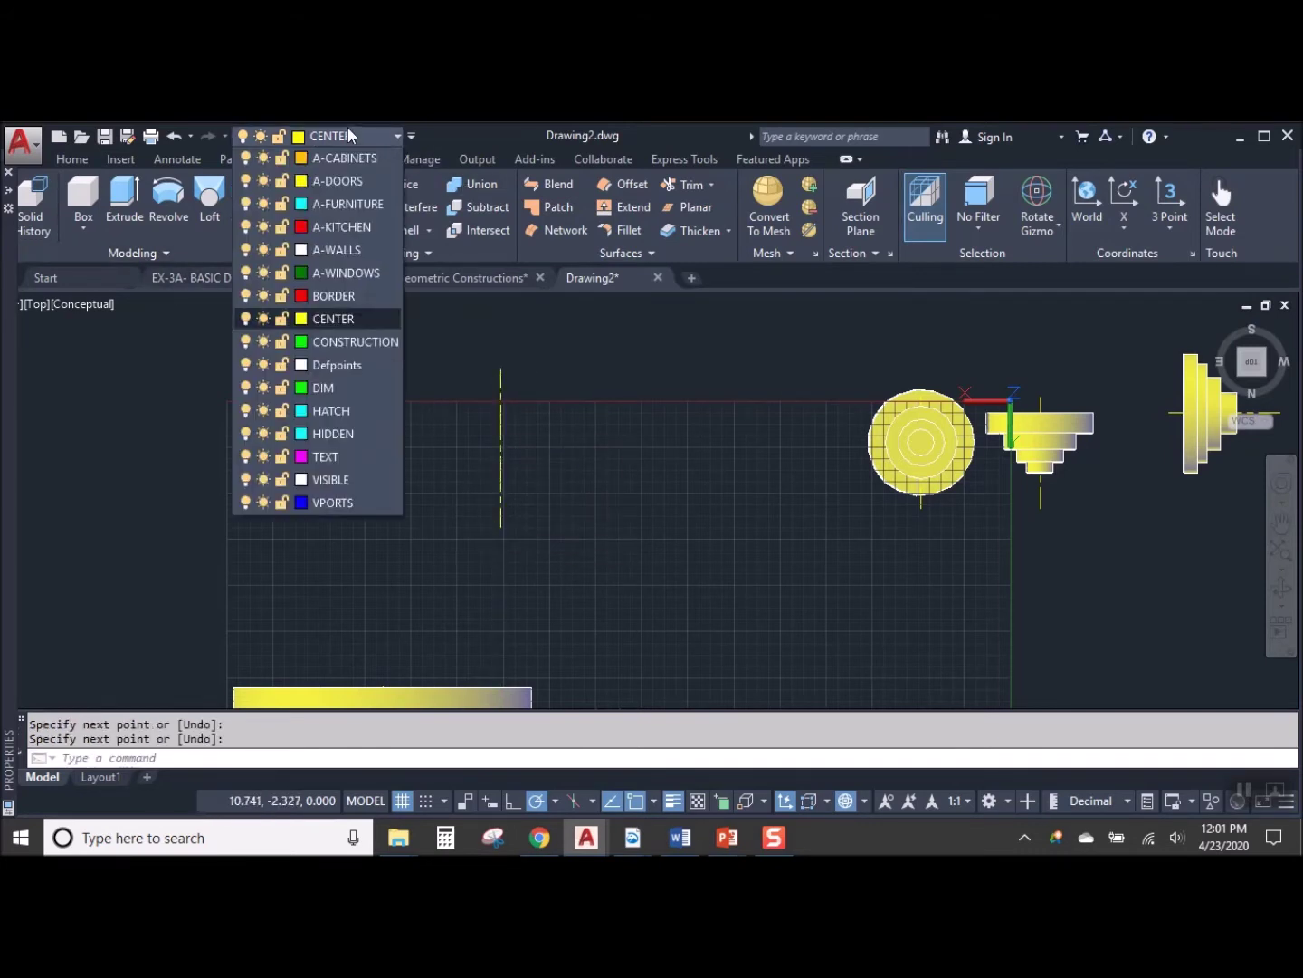
{"action": "left_click", "coordinate": [340, 184]}
{"action": "scroll", "coordinate": [494, 363], "scroll_direction": "up", "scroll_amount": 5}
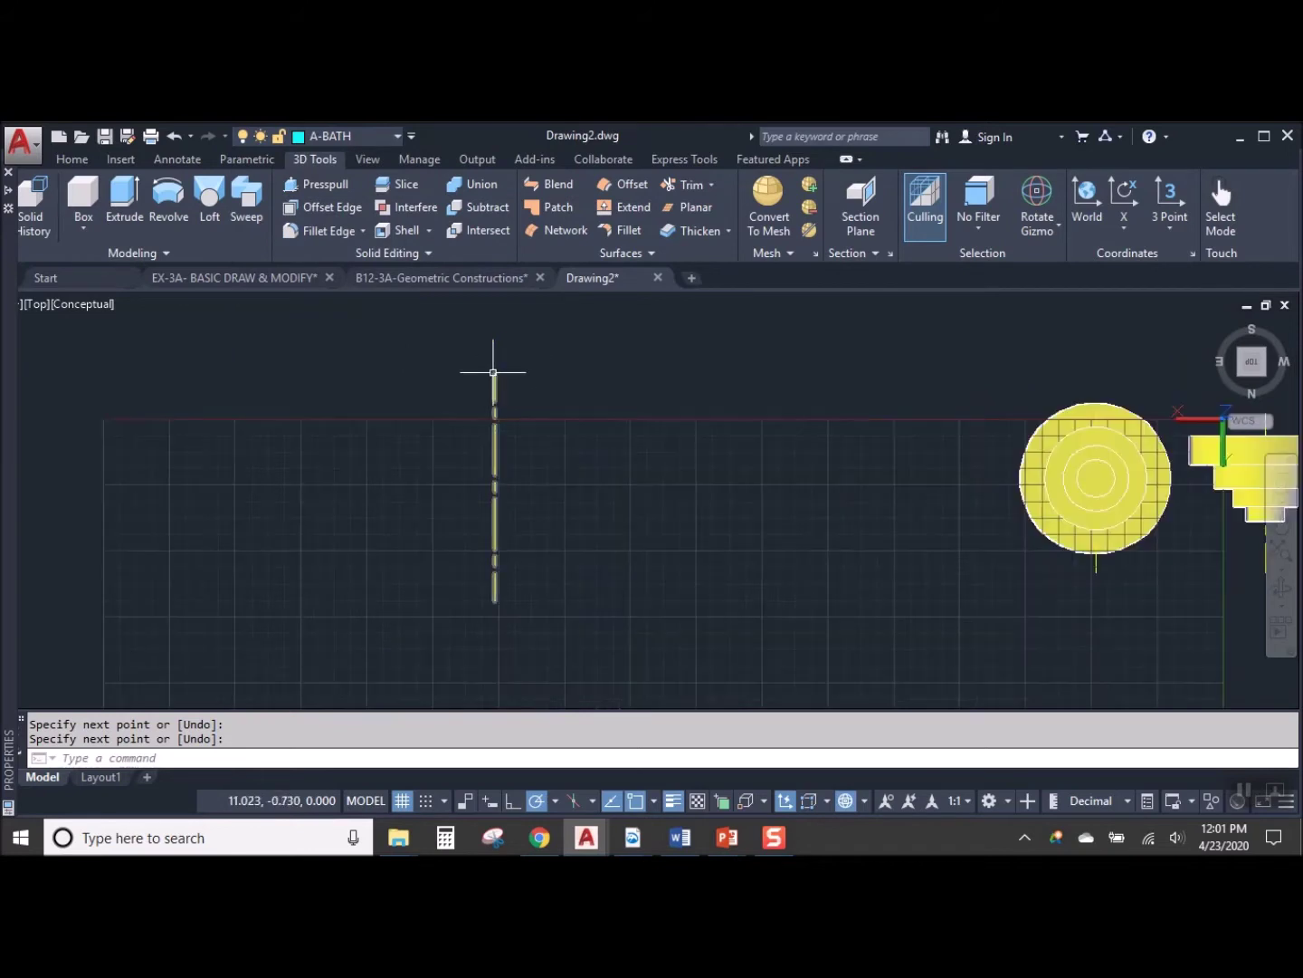
{"action": "mouse_move", "coordinate": [465, 422]}
{"action": "middle_mouse_down"}
{"action": "mouse_move", "coordinate": [501, 332]}
{"action": "mouse_move", "coordinate": [445, 389]}
{"action": "middle_mouse_up"}
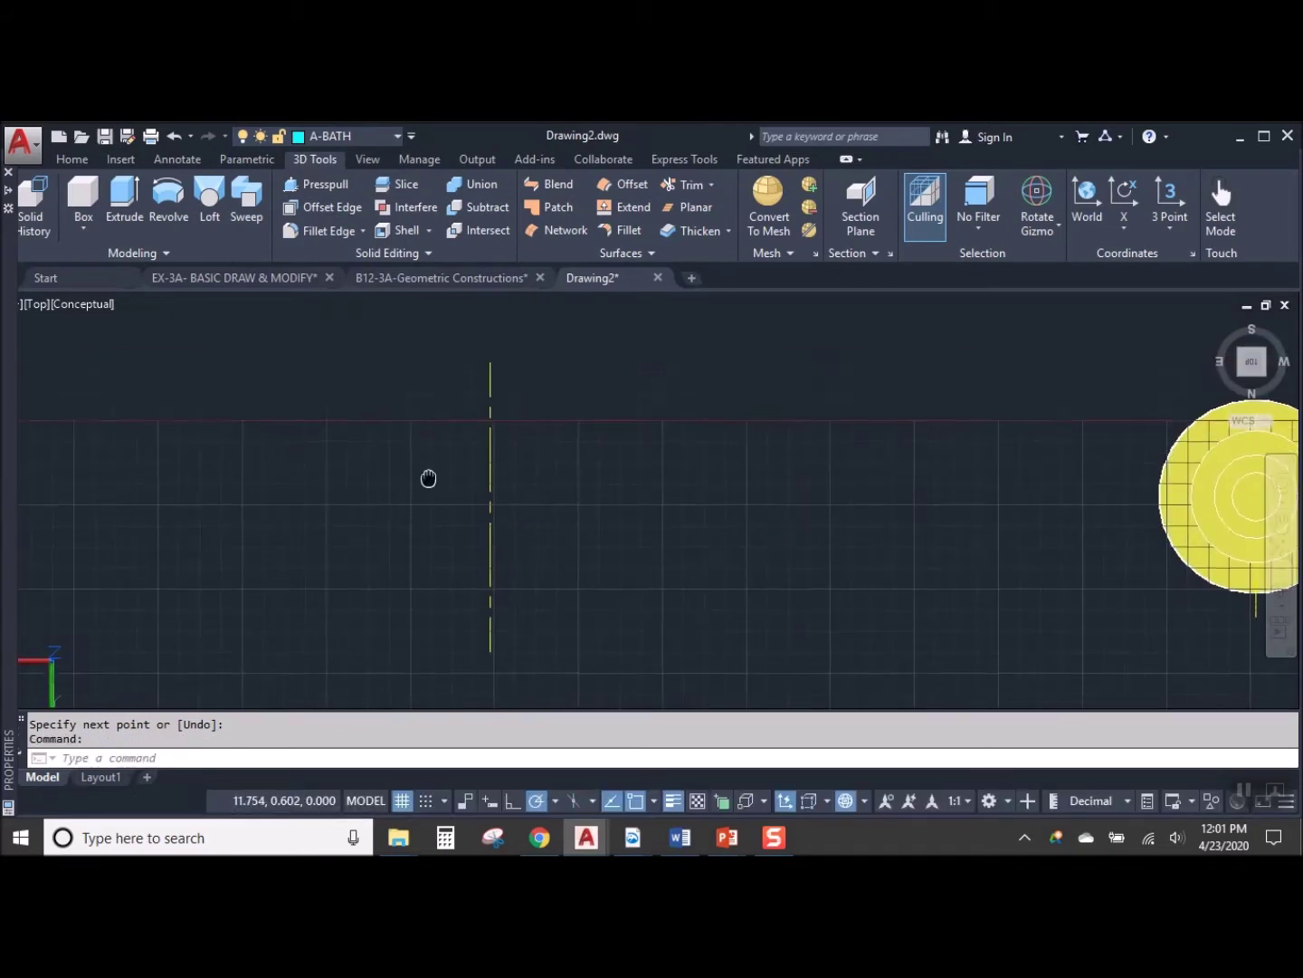
{"action": "left_click", "coordinate": [72, 158]}
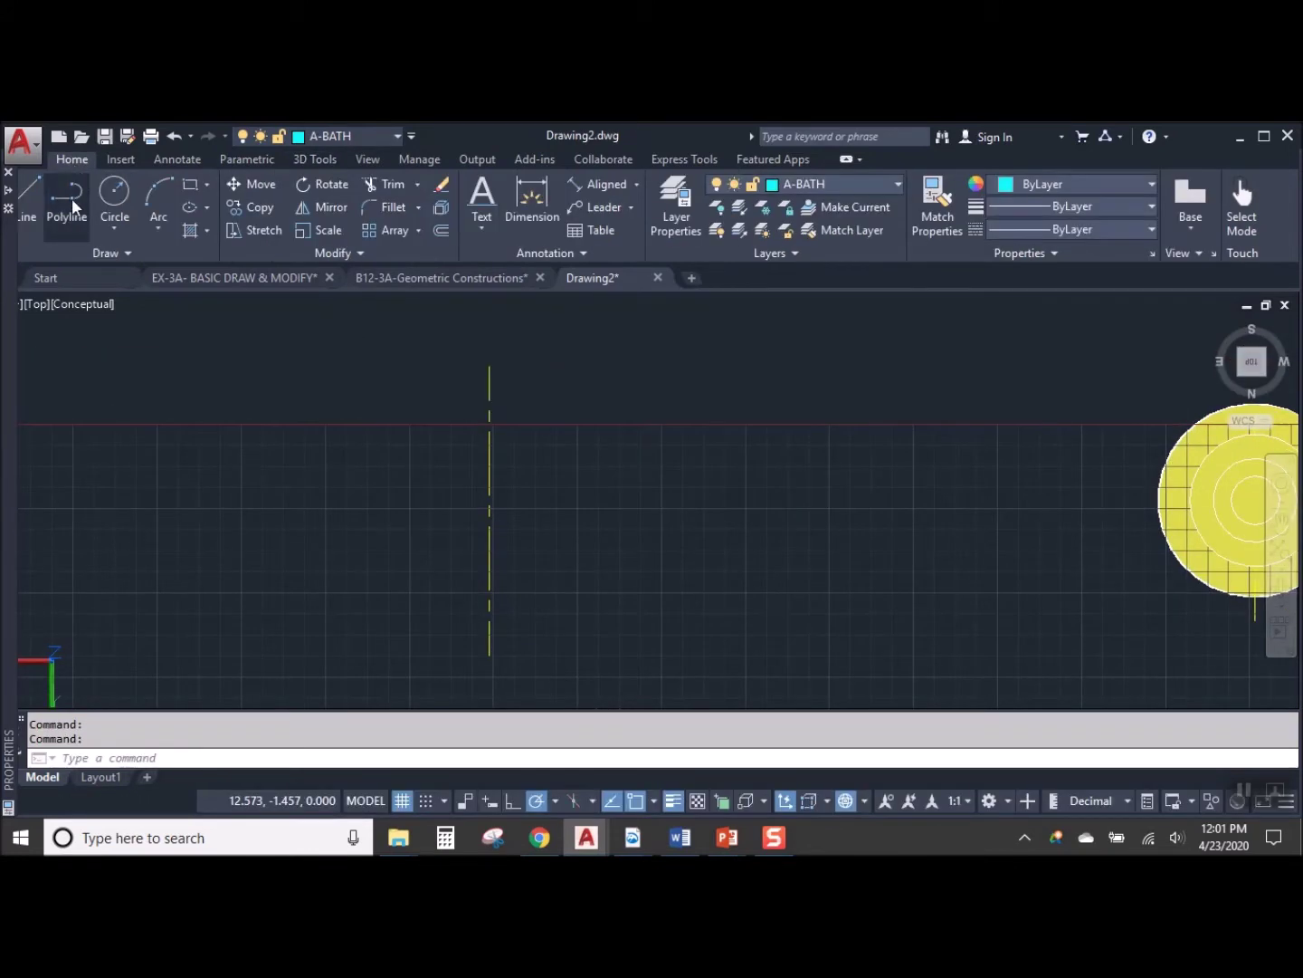
Polyline from the axis top across the top edge and down through the first ring groove
{"action": "left_click", "coordinate": [69, 195]}
{"action": "left_click", "coordinate": [488, 365]}
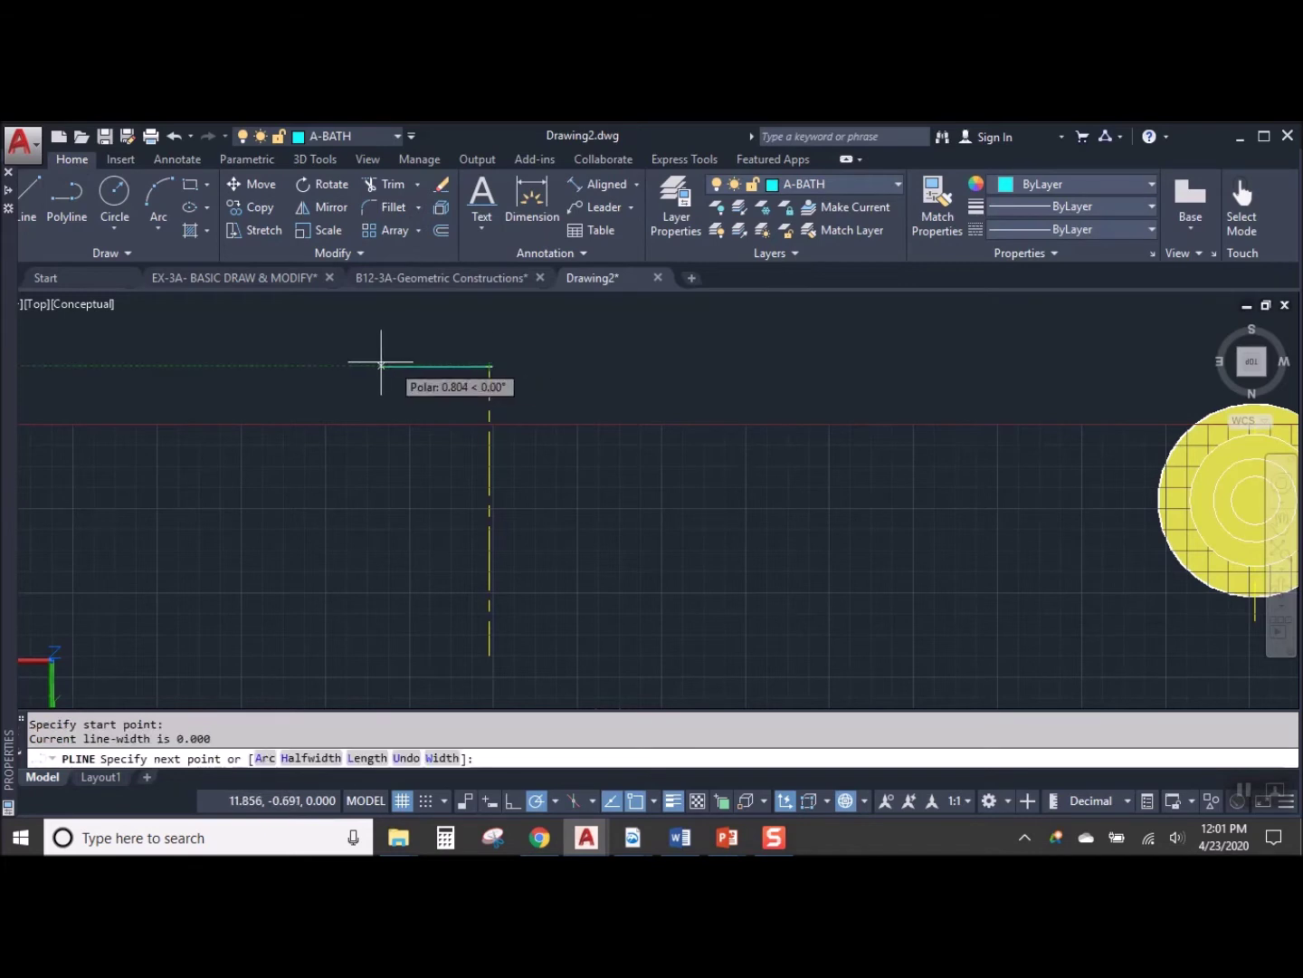
{"action": "left_click", "coordinate": [299, 366]}
{"action": "left_click", "coordinate": [302, 405]}
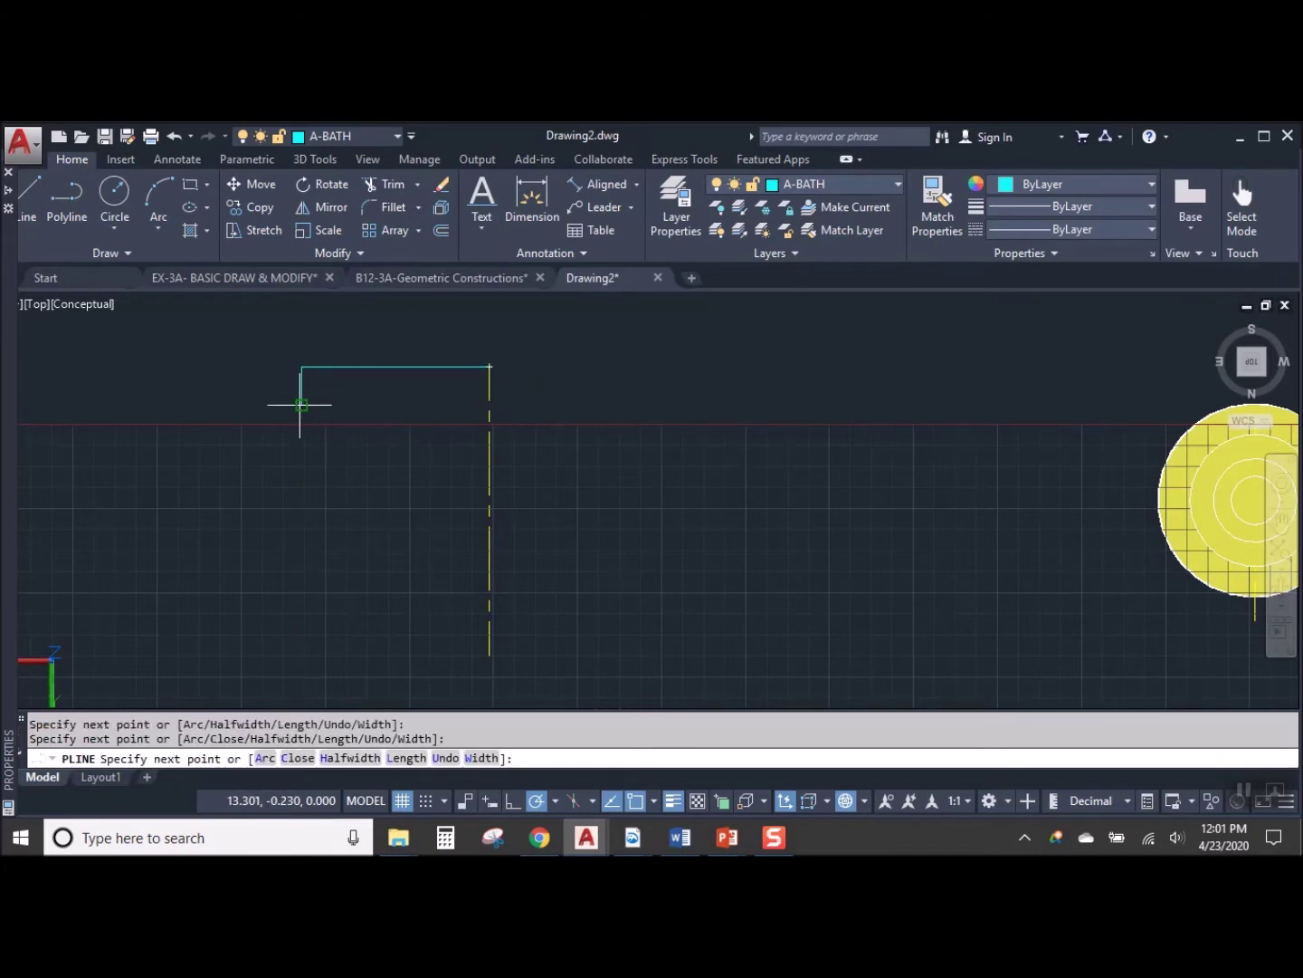
{"action": "left_click", "coordinate": [313, 407]}
{"action": "left_click", "coordinate": [310, 436]}
{"action": "left_click", "coordinate": [306, 436]}
{"action": "left_click", "coordinate": [312, 474]}
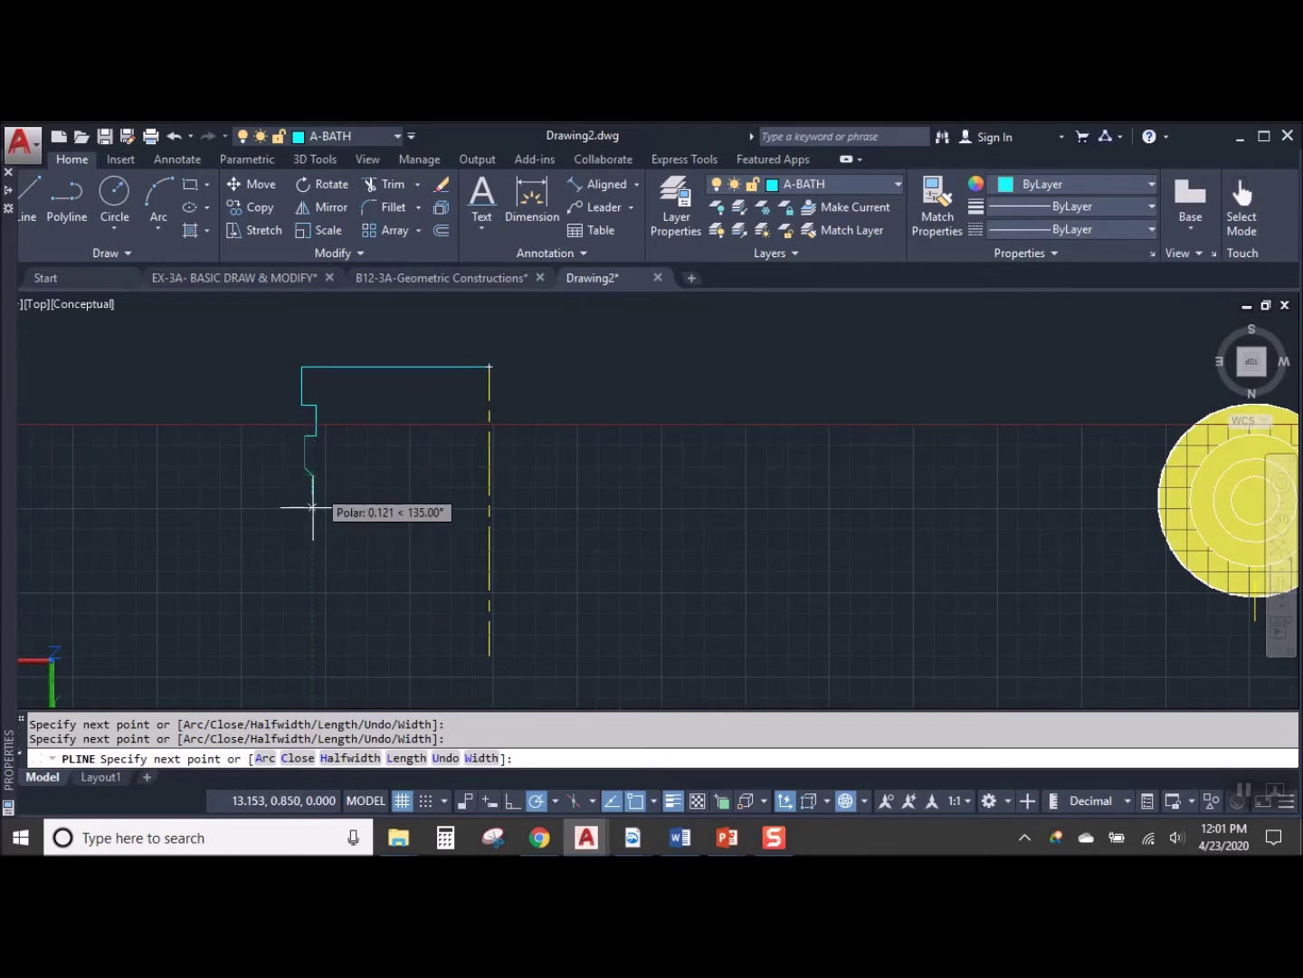
Continue the polyline through the lower groove down to the skirt bottom and finish the profile
{"action": "left_click", "coordinate": [303, 508]}
{"action": "left_click", "coordinate": [299, 517]}
{"action": "left_click", "coordinate": [300, 538]}
{"action": "left_click", "coordinate": [313, 538]}
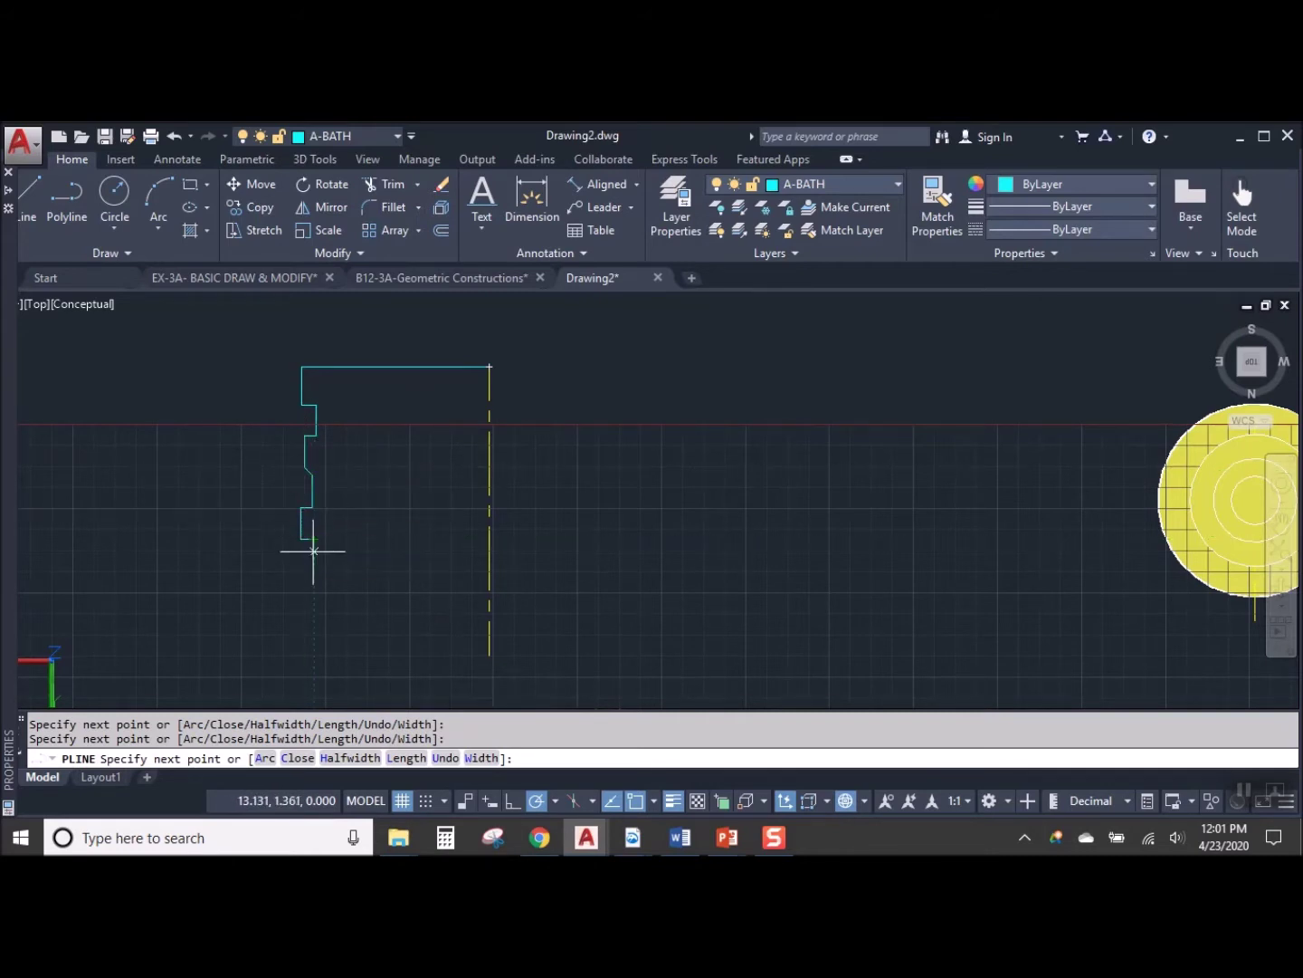
{"action": "left_click", "coordinate": [313, 633]}
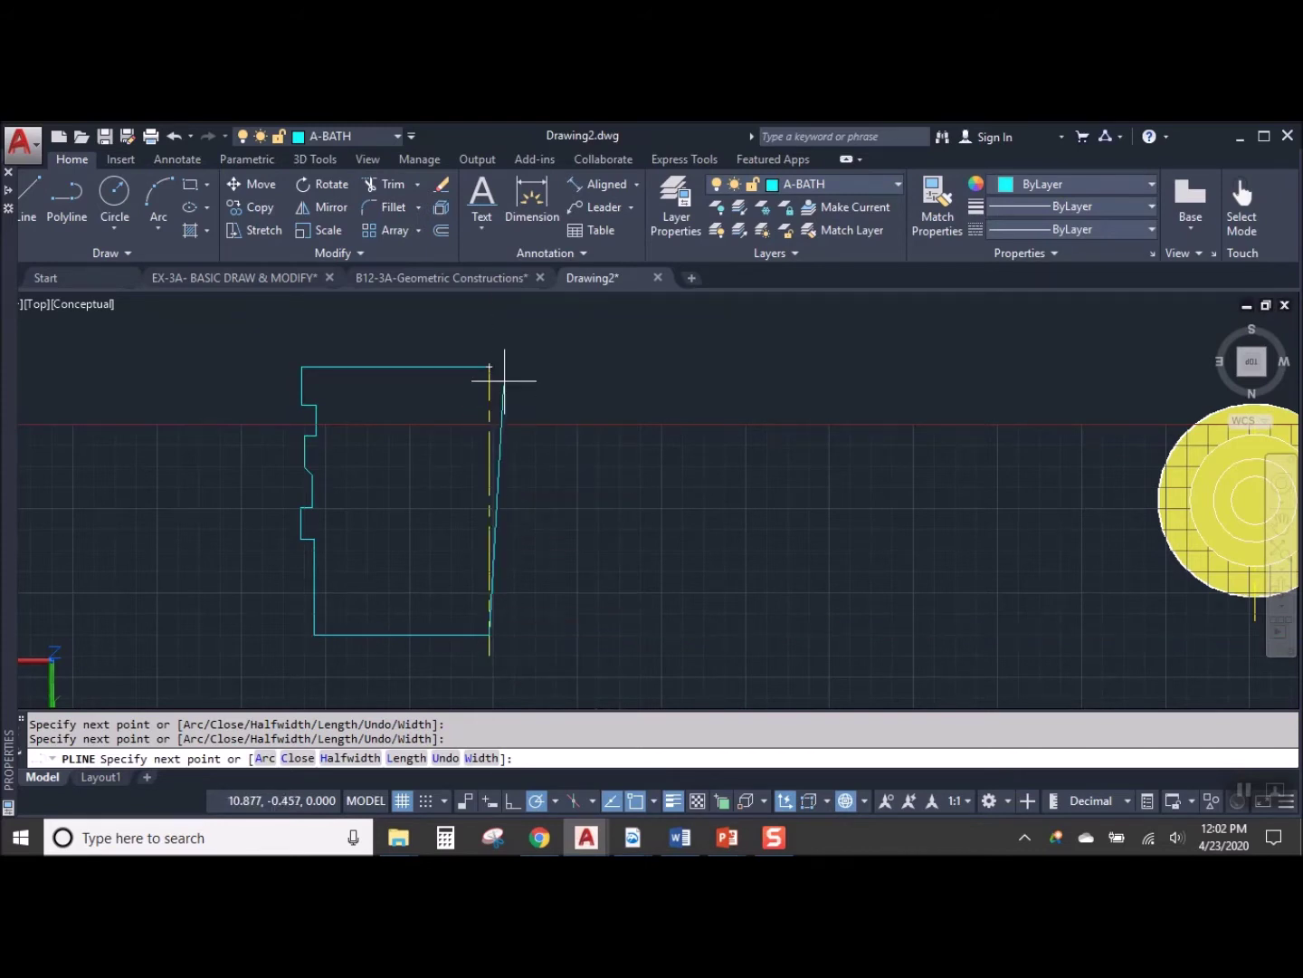
{"action": "key", "text": "Return"}
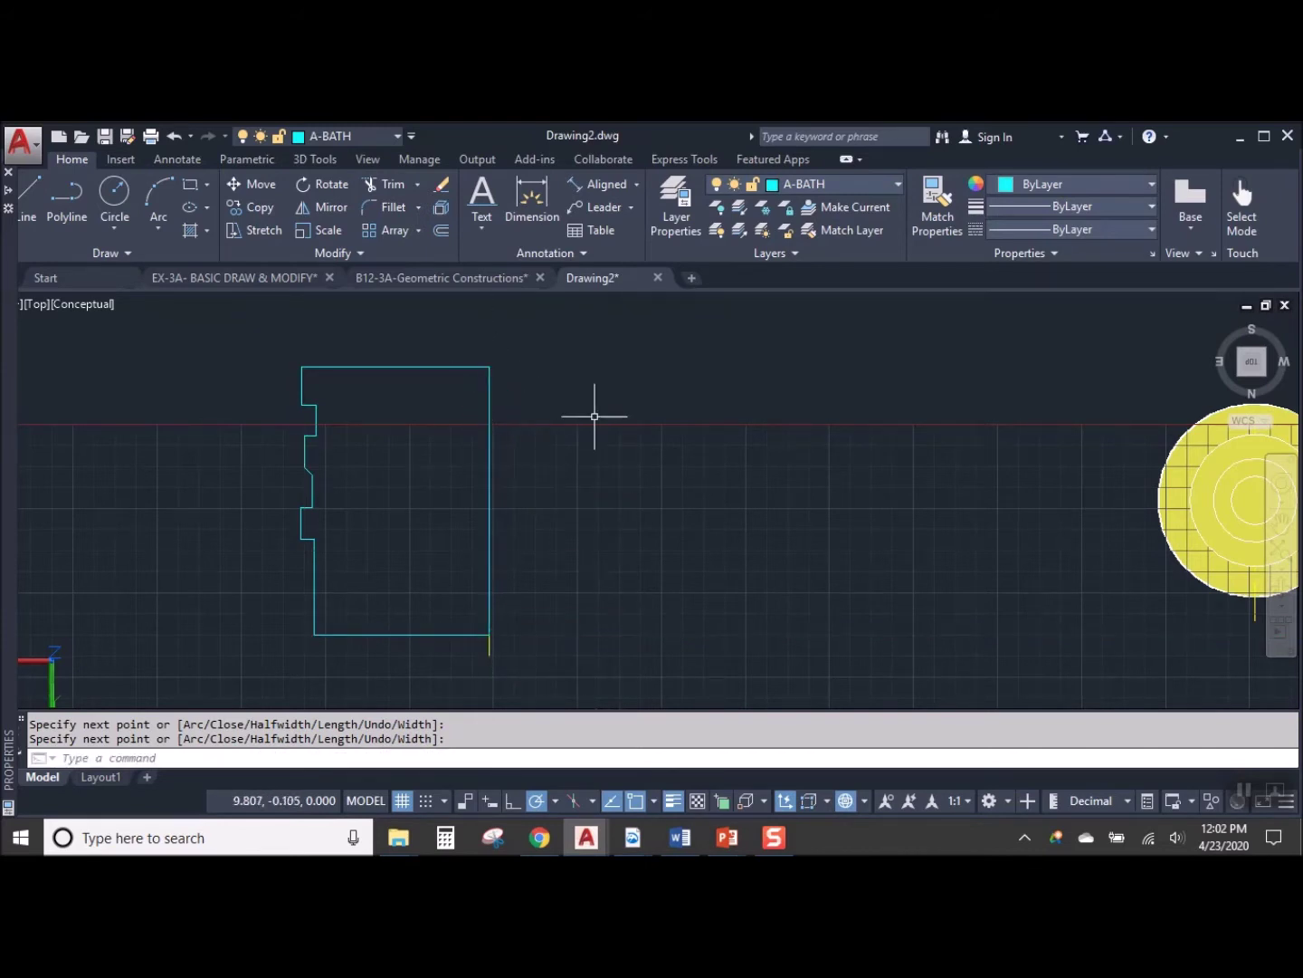
Reposition the view and launch the REV revolve command
{"action": "middle_click_drag", "start_coordinate": [605, 445], "coordinate": [584, 431]}
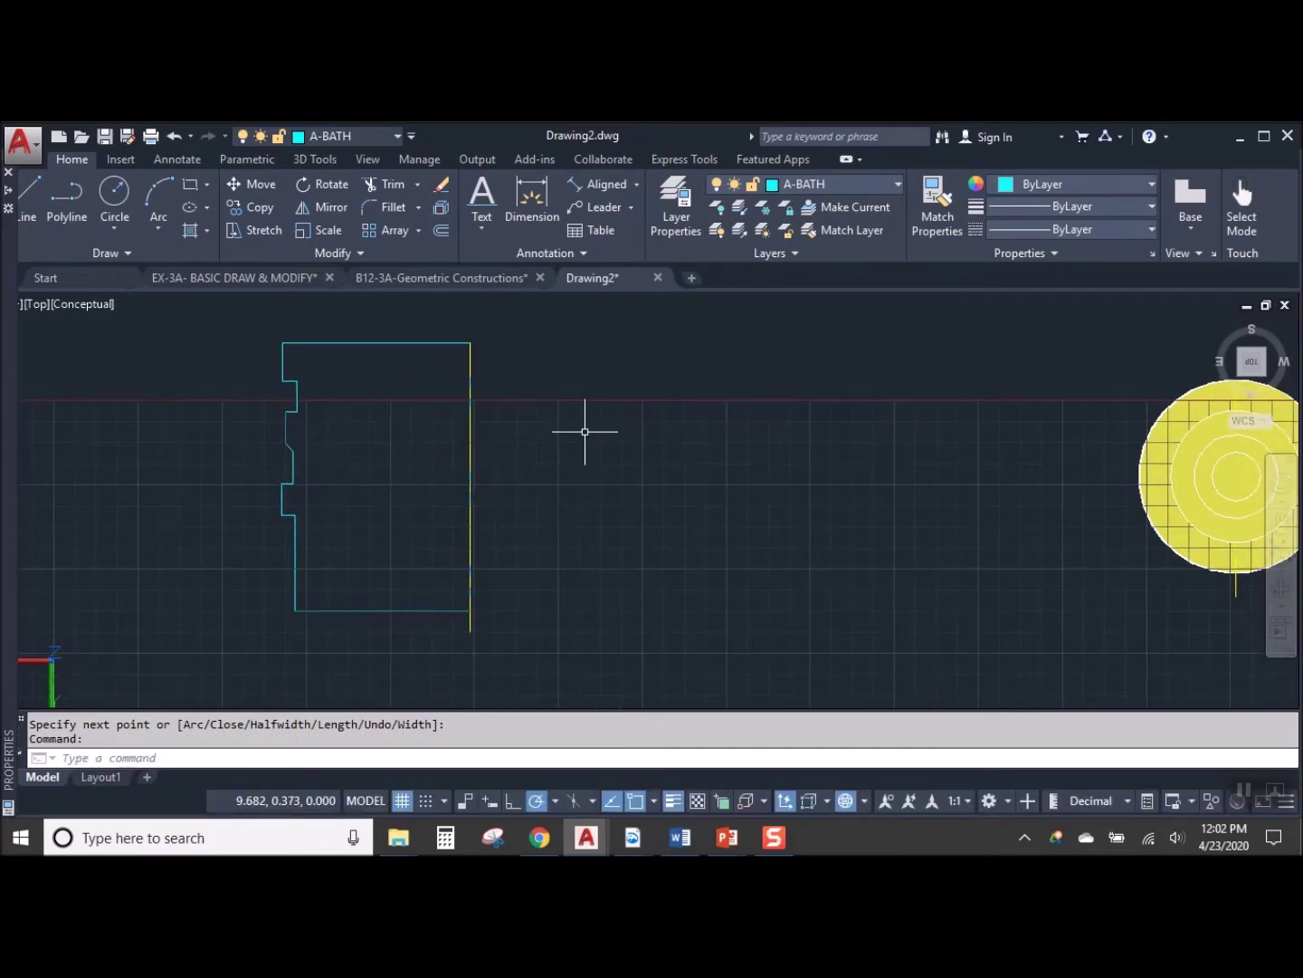
{"action": "type", "text": "REV"}
{"action": "key", "text": "Return"}
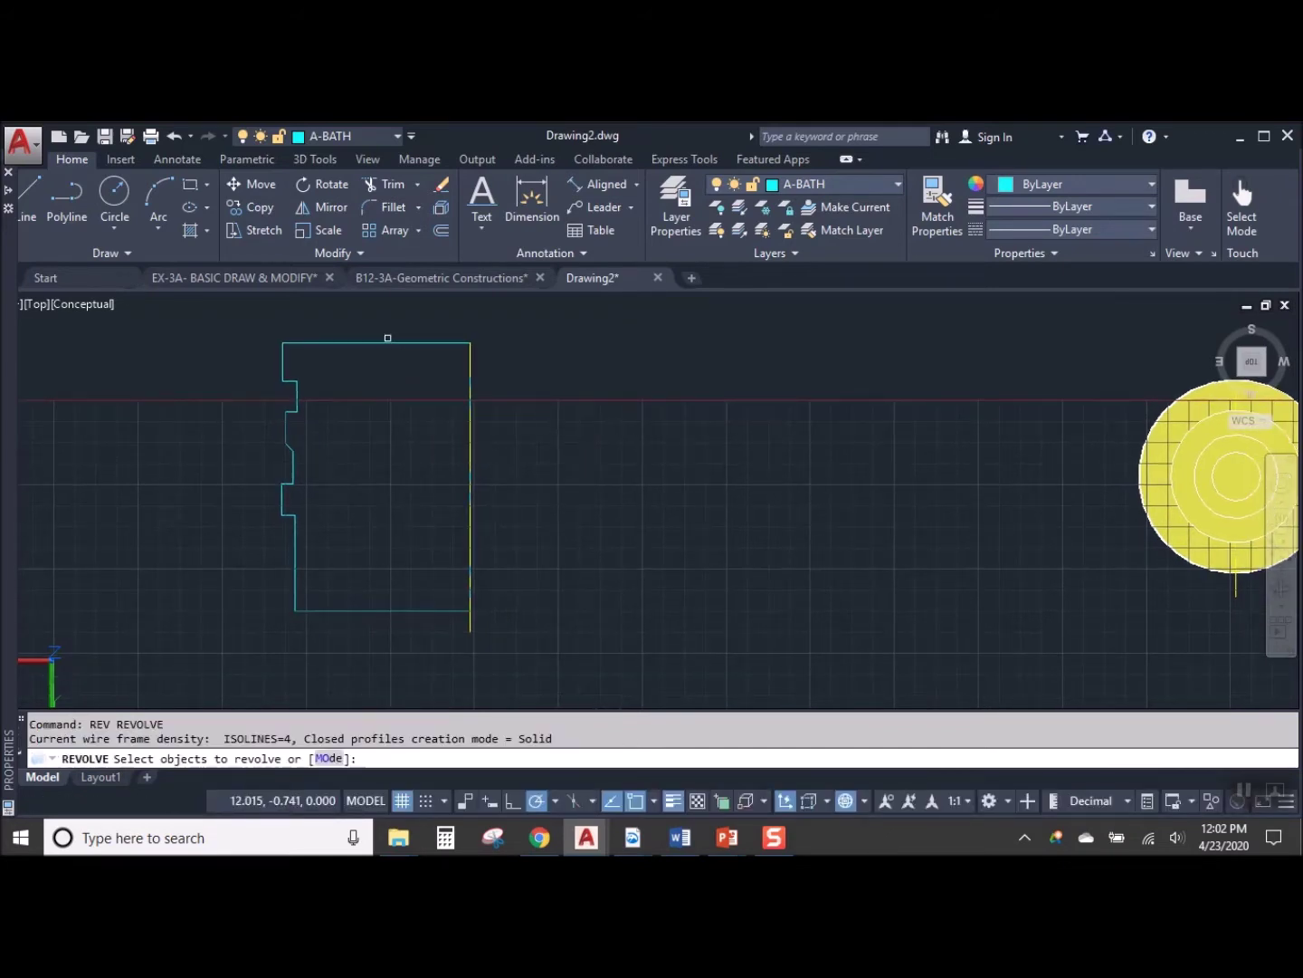
{"action": "left_click", "coordinate": [386, 344]}
{"action": "key", "text": "Return"}
{"action": "left_click", "coordinate": [470, 342]}
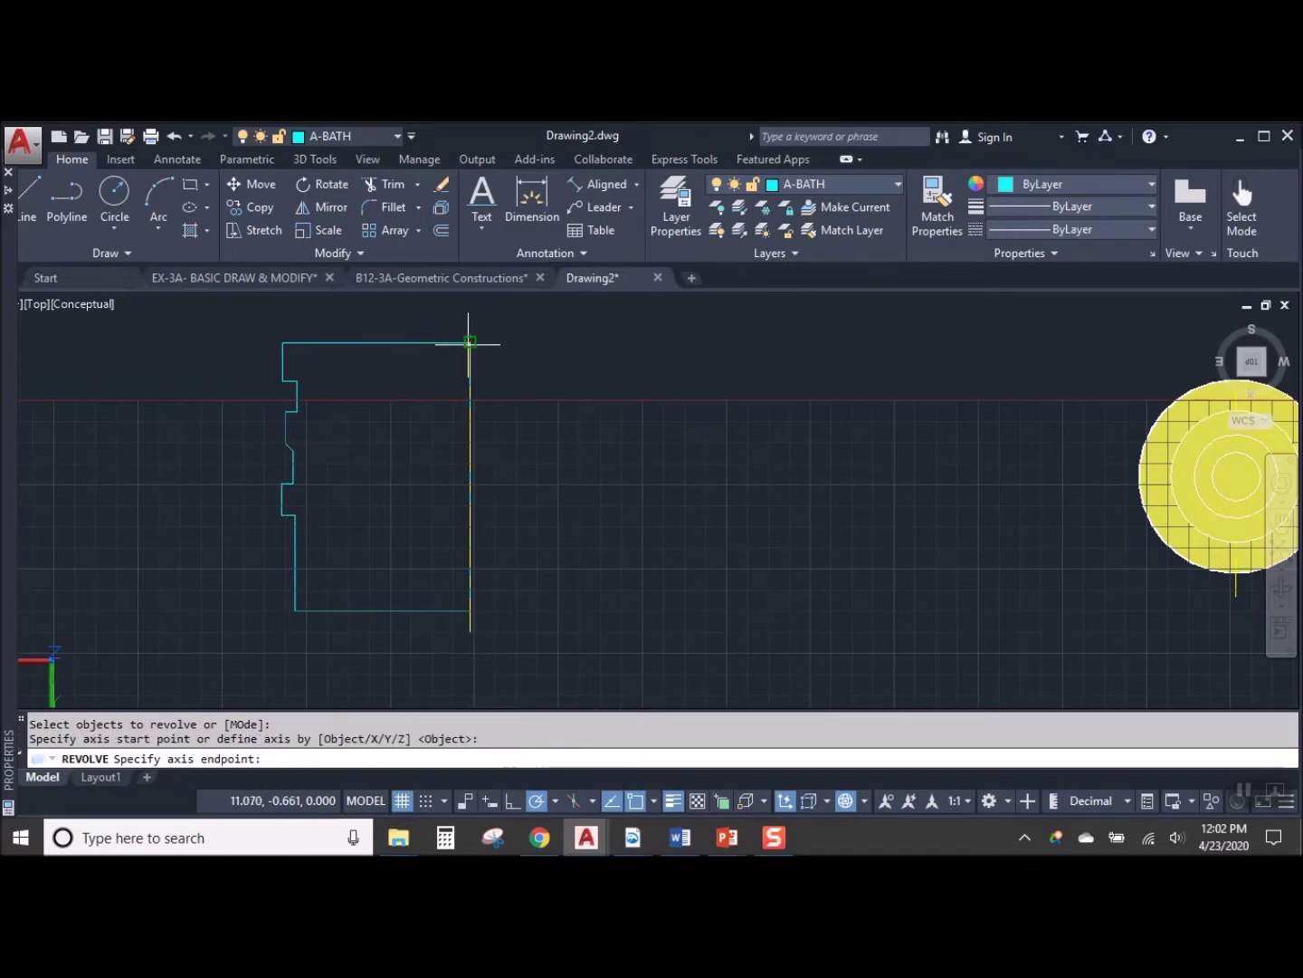
{"action": "left_click", "coordinate": [469, 628]}
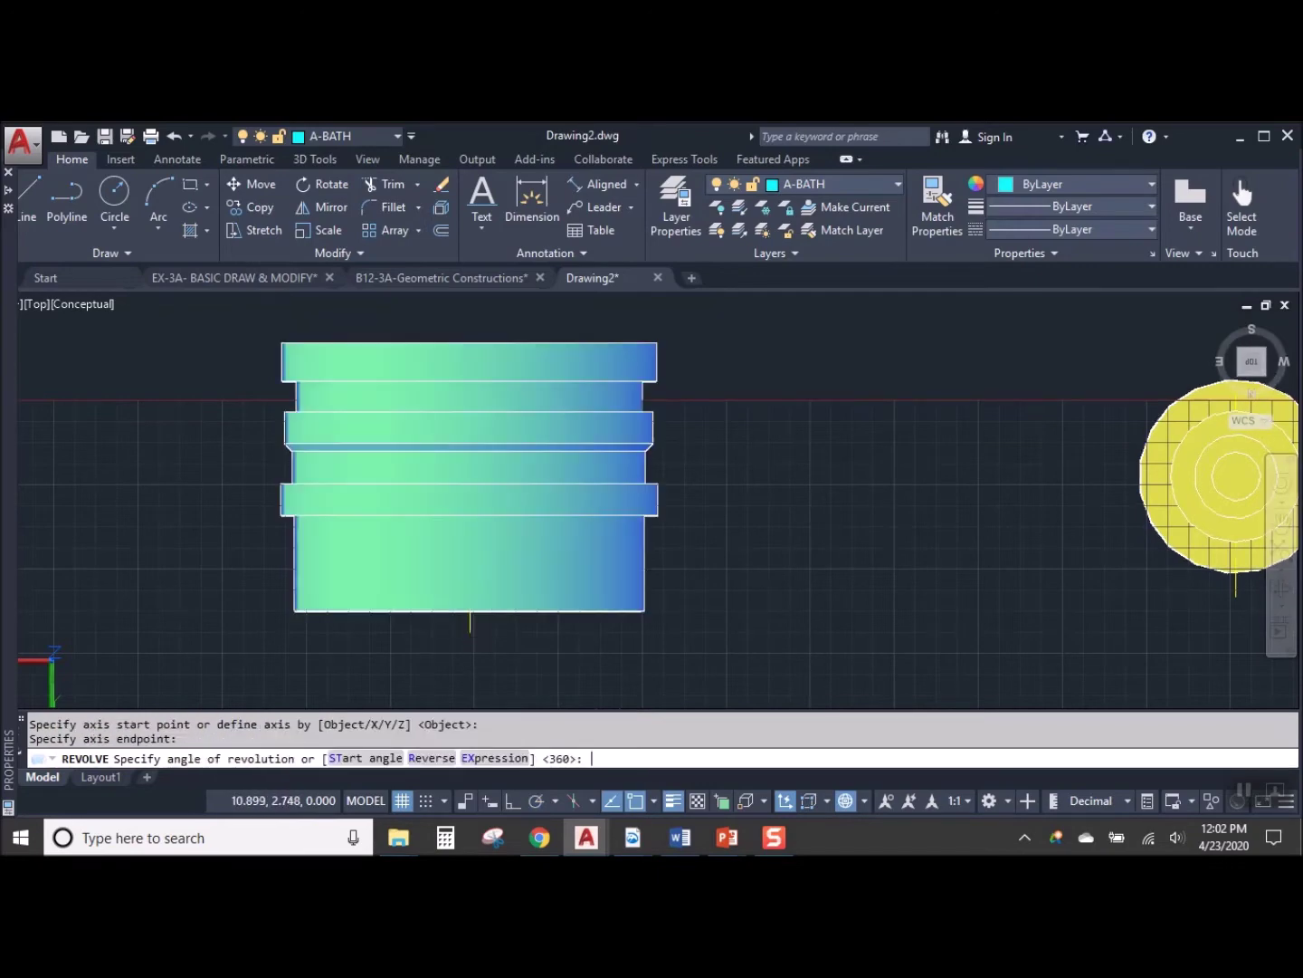
{"action": "key", "text": "Return"}
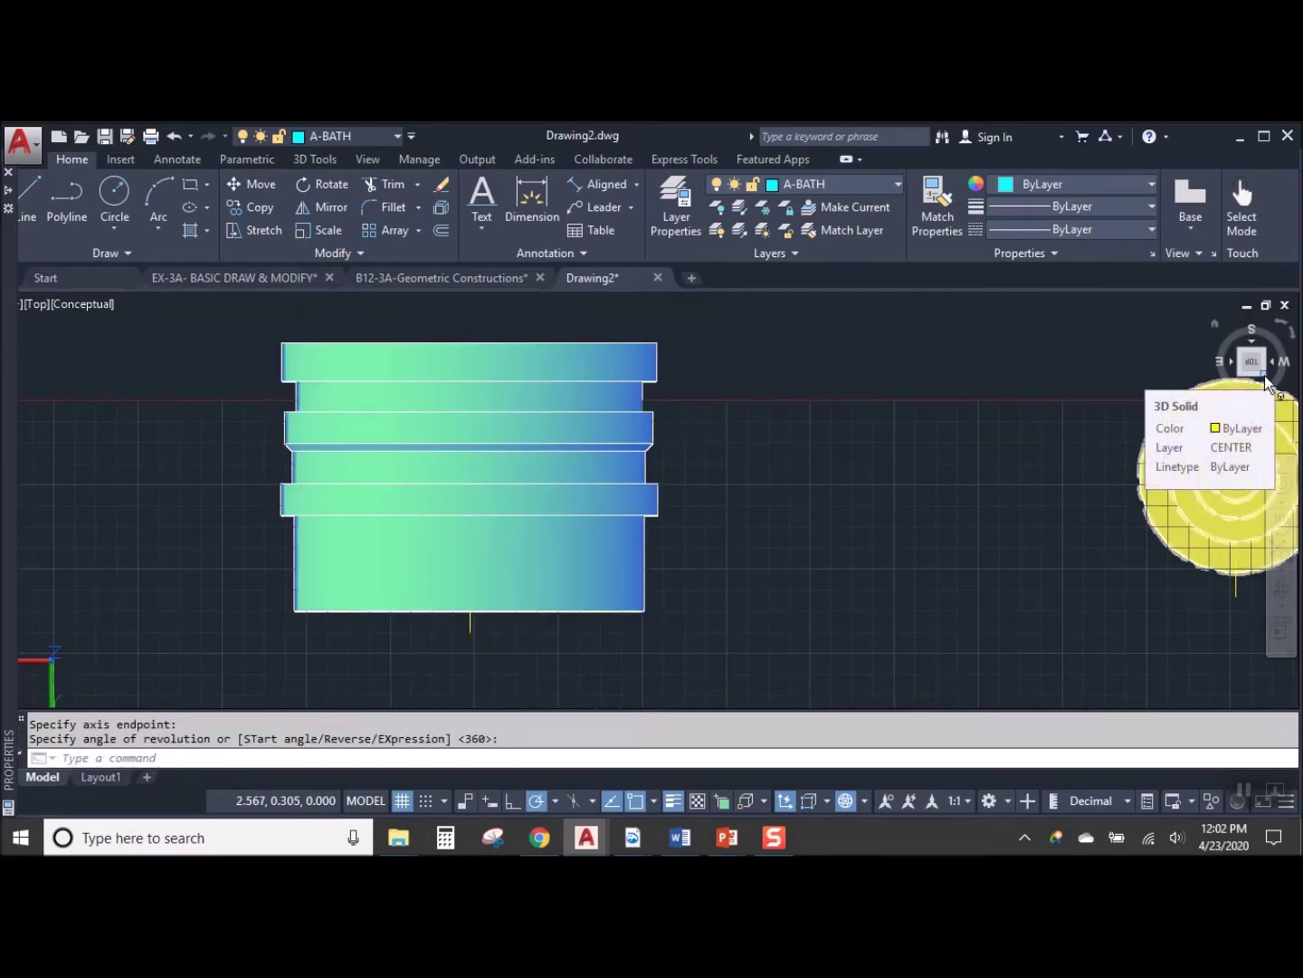
{"action": "left_click", "coordinate": [1266, 380]}
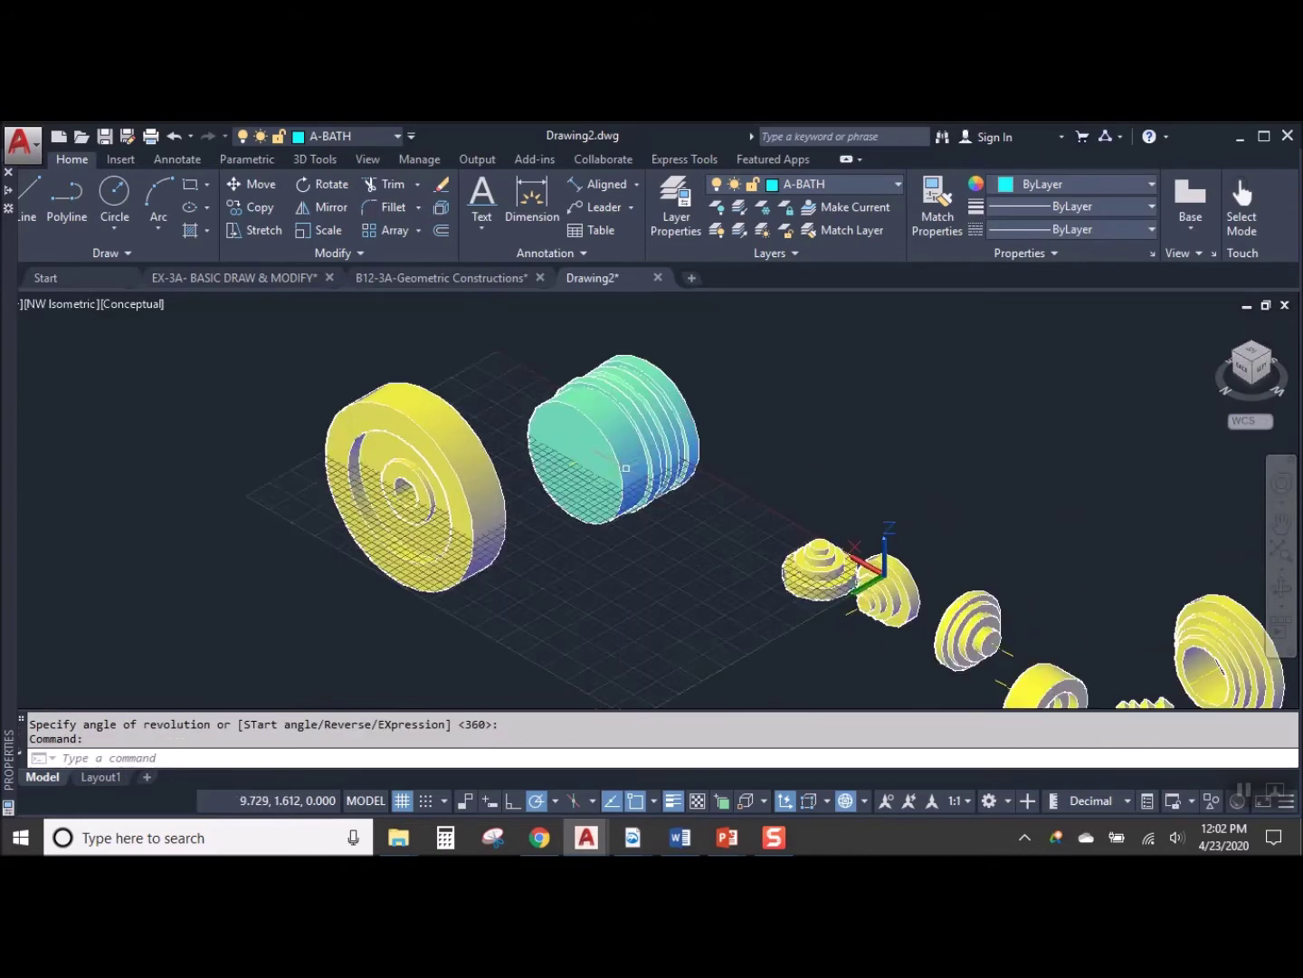
{"action": "scroll", "coordinate": [625, 467], "scroll_direction": "up", "scroll_amount": 5}
{"action": "key", "text": "ctrl+z"}
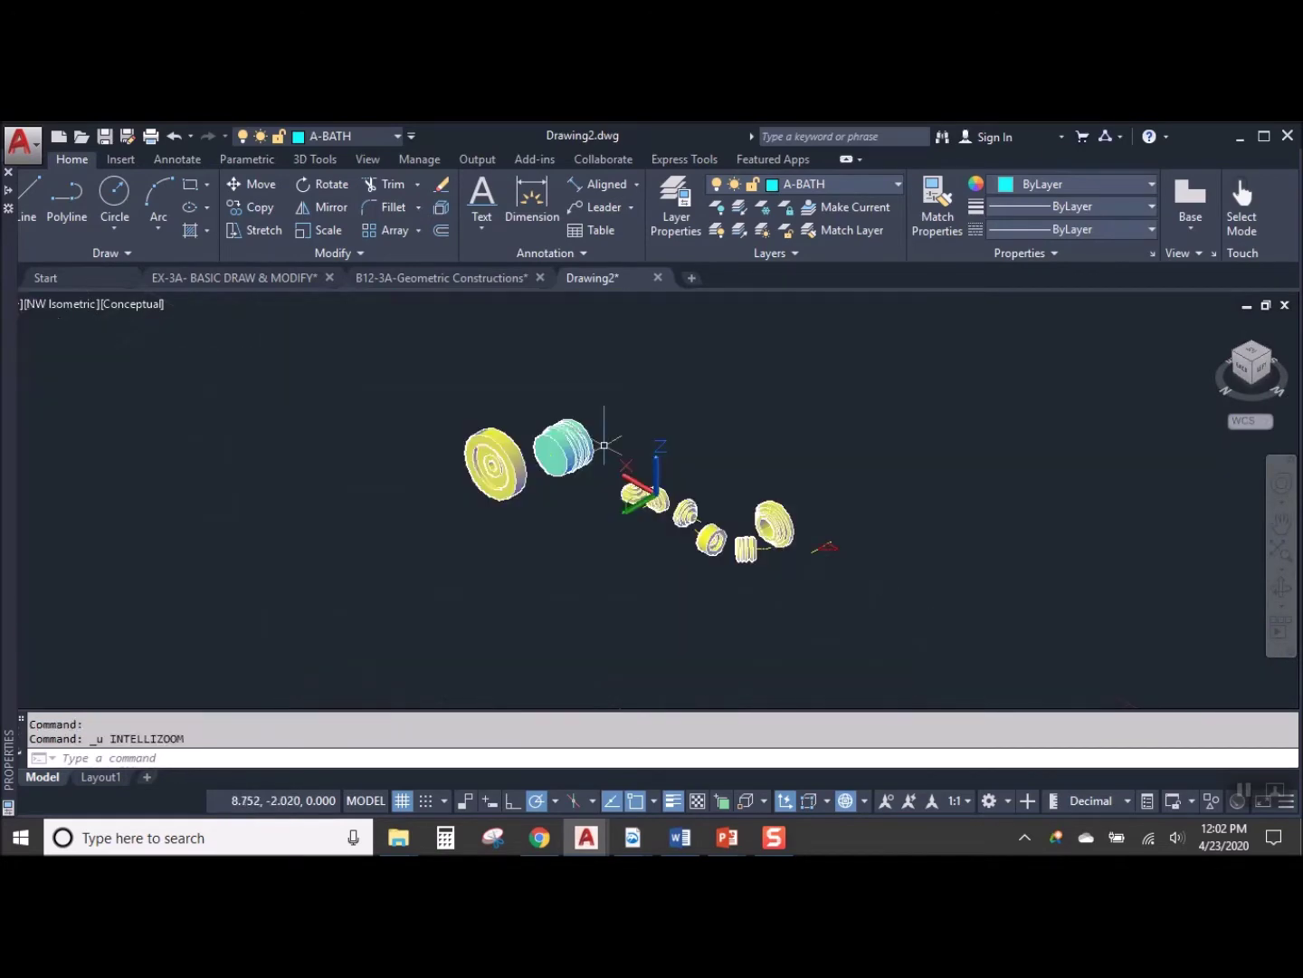
{"action": "key", "text": "ctrl+z"}
{"action": "key", "text": "ctrl+z"}
{"action": "key", "text": "ctrl+z"}
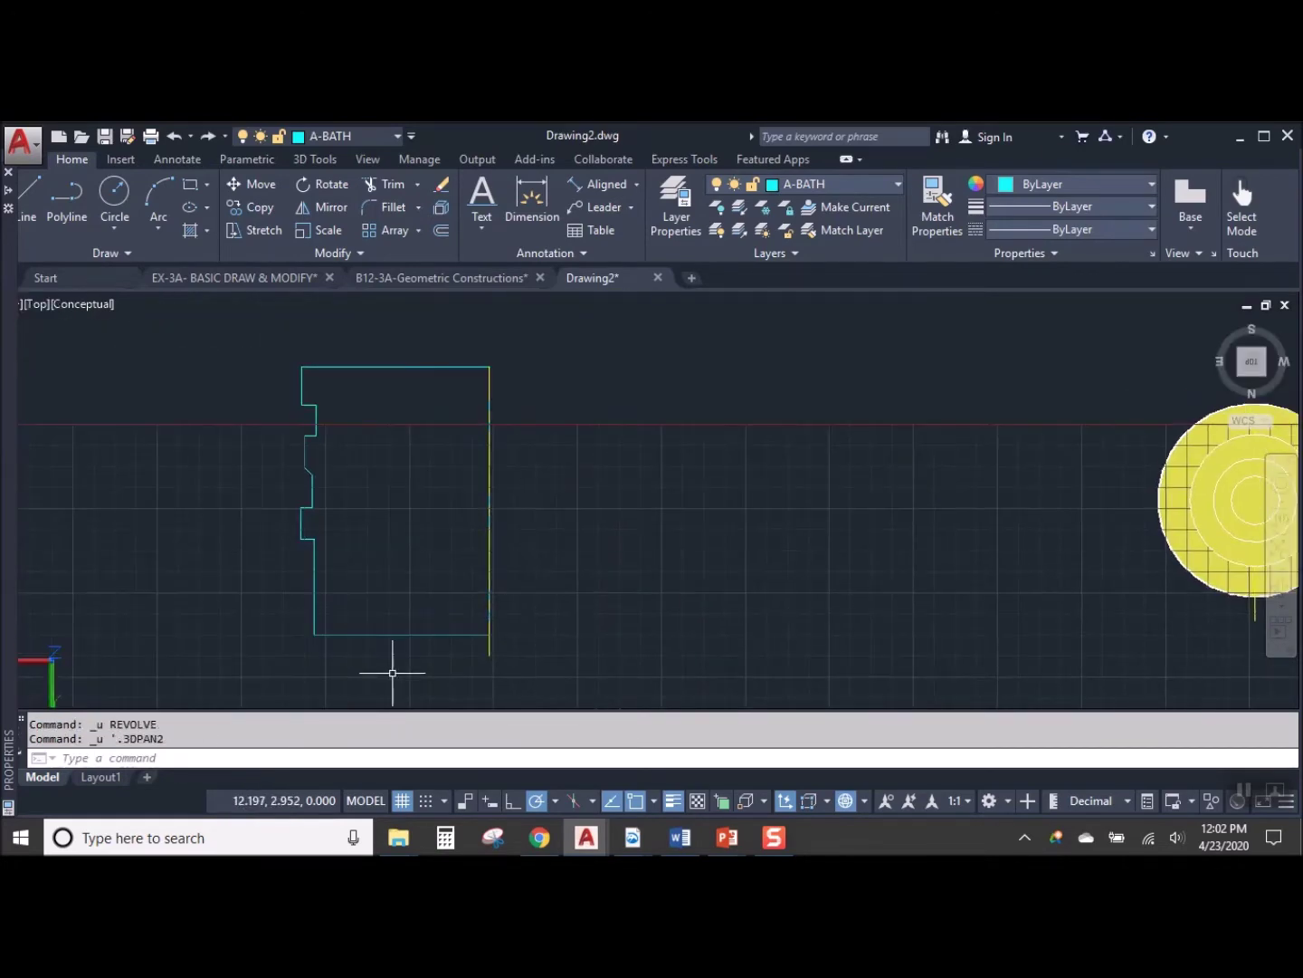
{"action": "left_click", "coordinate": [415, 634]}
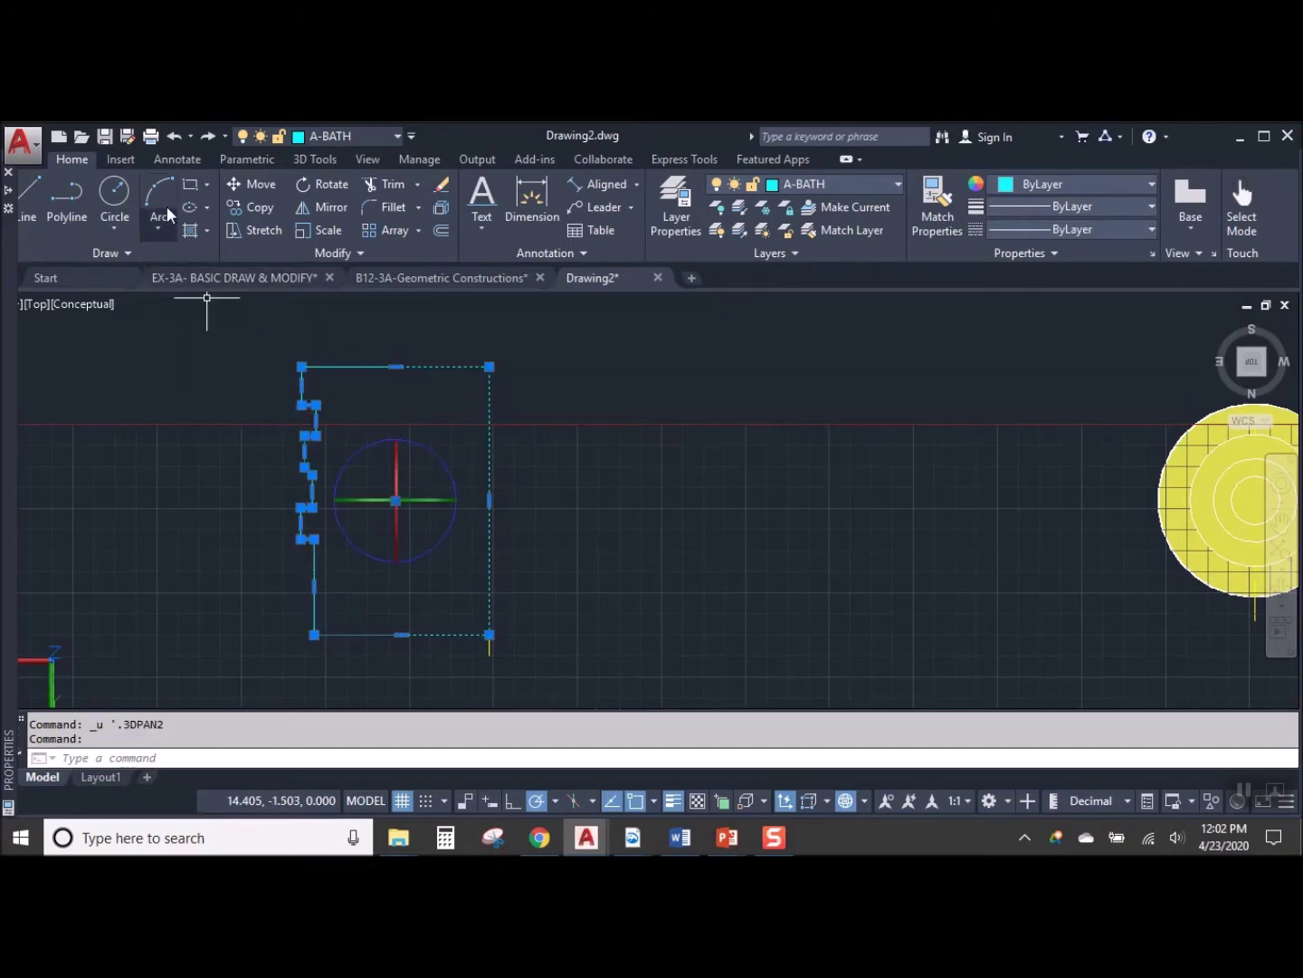
Draw a rectangle from the profile bottom to outline the piston bore
{"action": "left_click", "coordinate": [191, 183]}
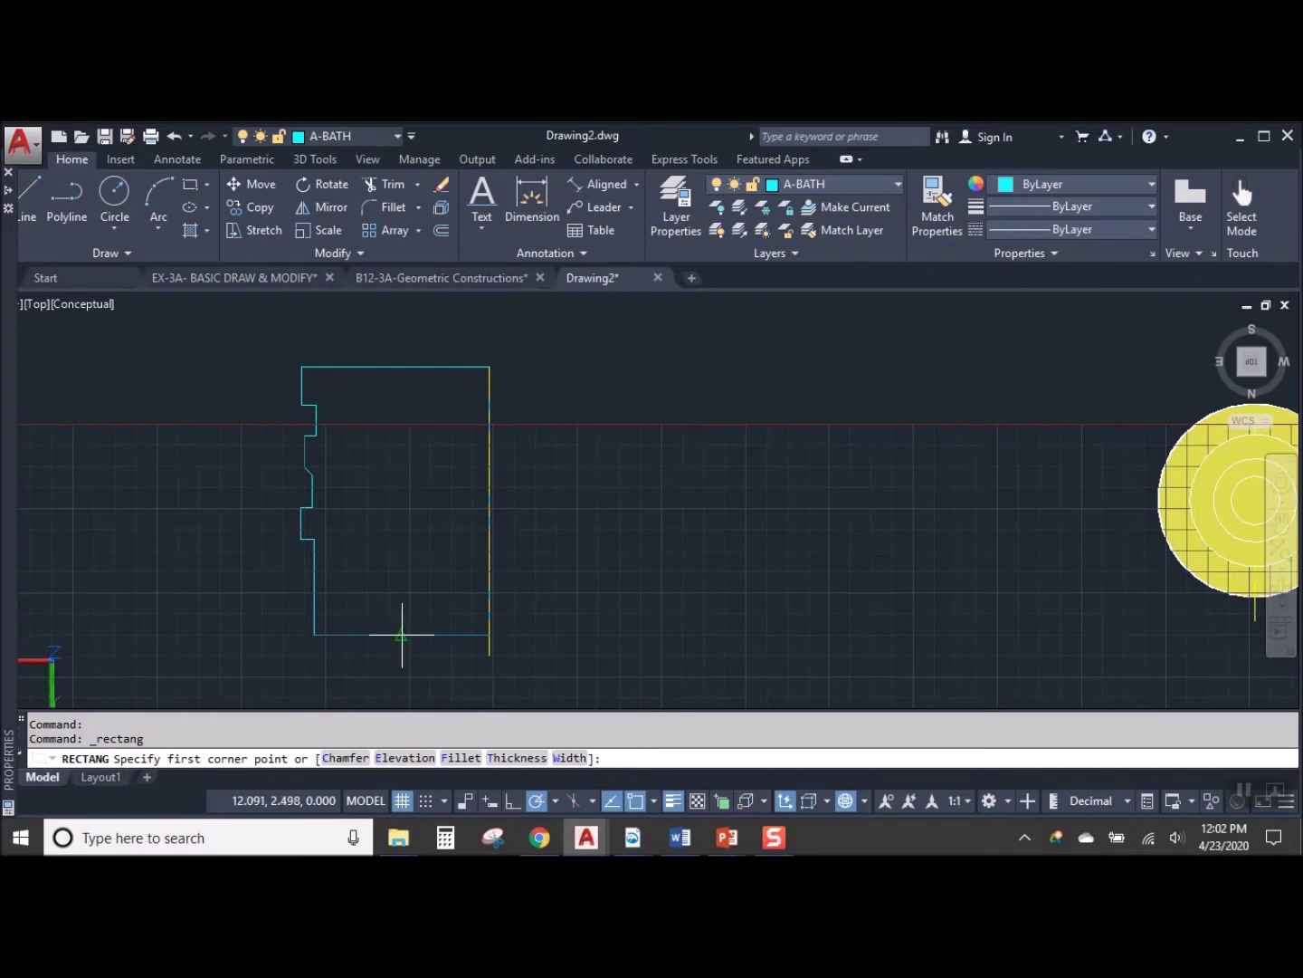
{"action": "left_click", "coordinate": [345, 606]}
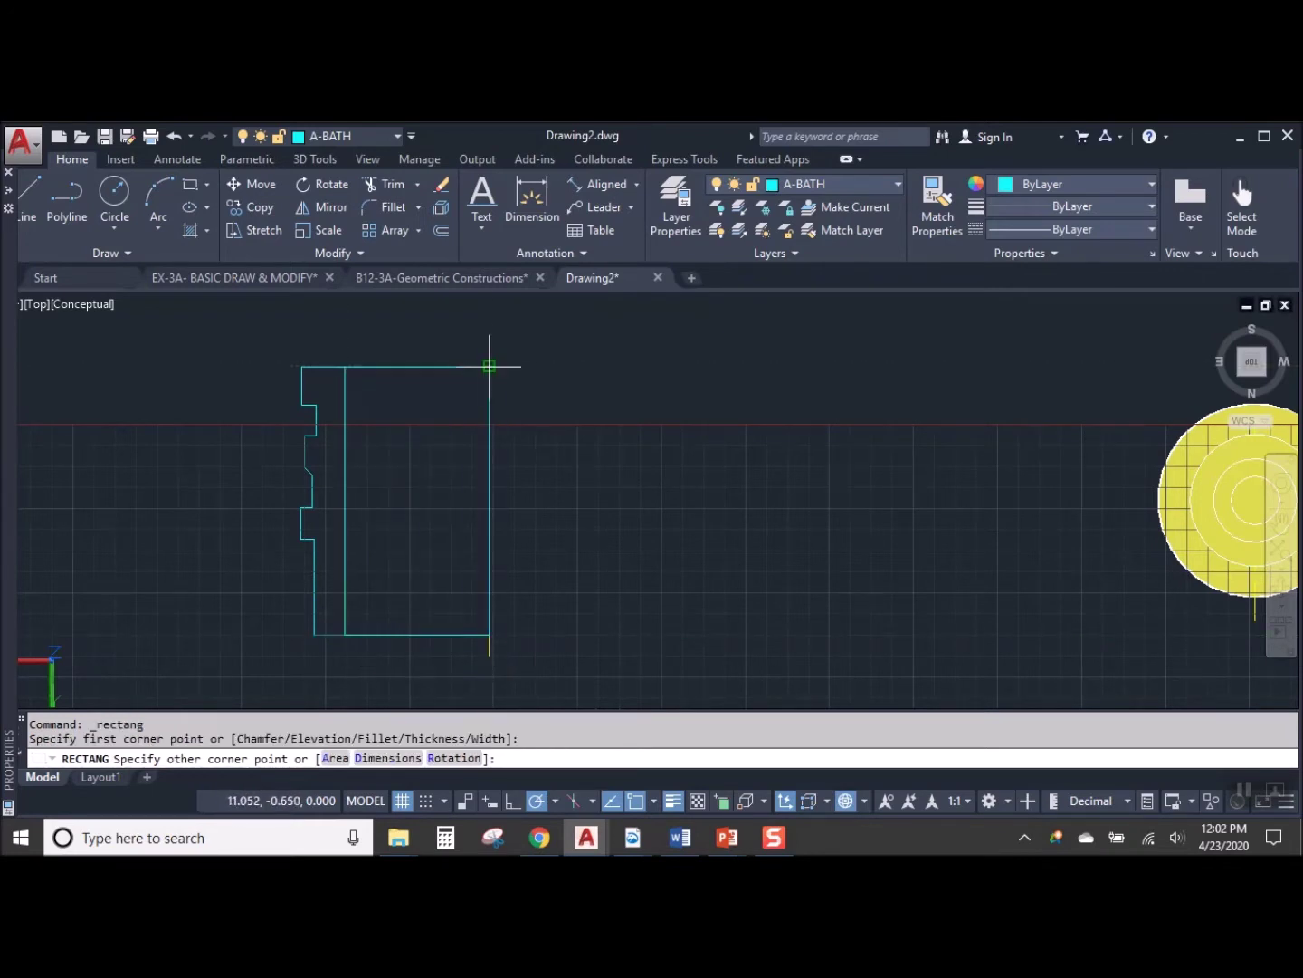
{"action": "left_click", "coordinate": [489, 408]}
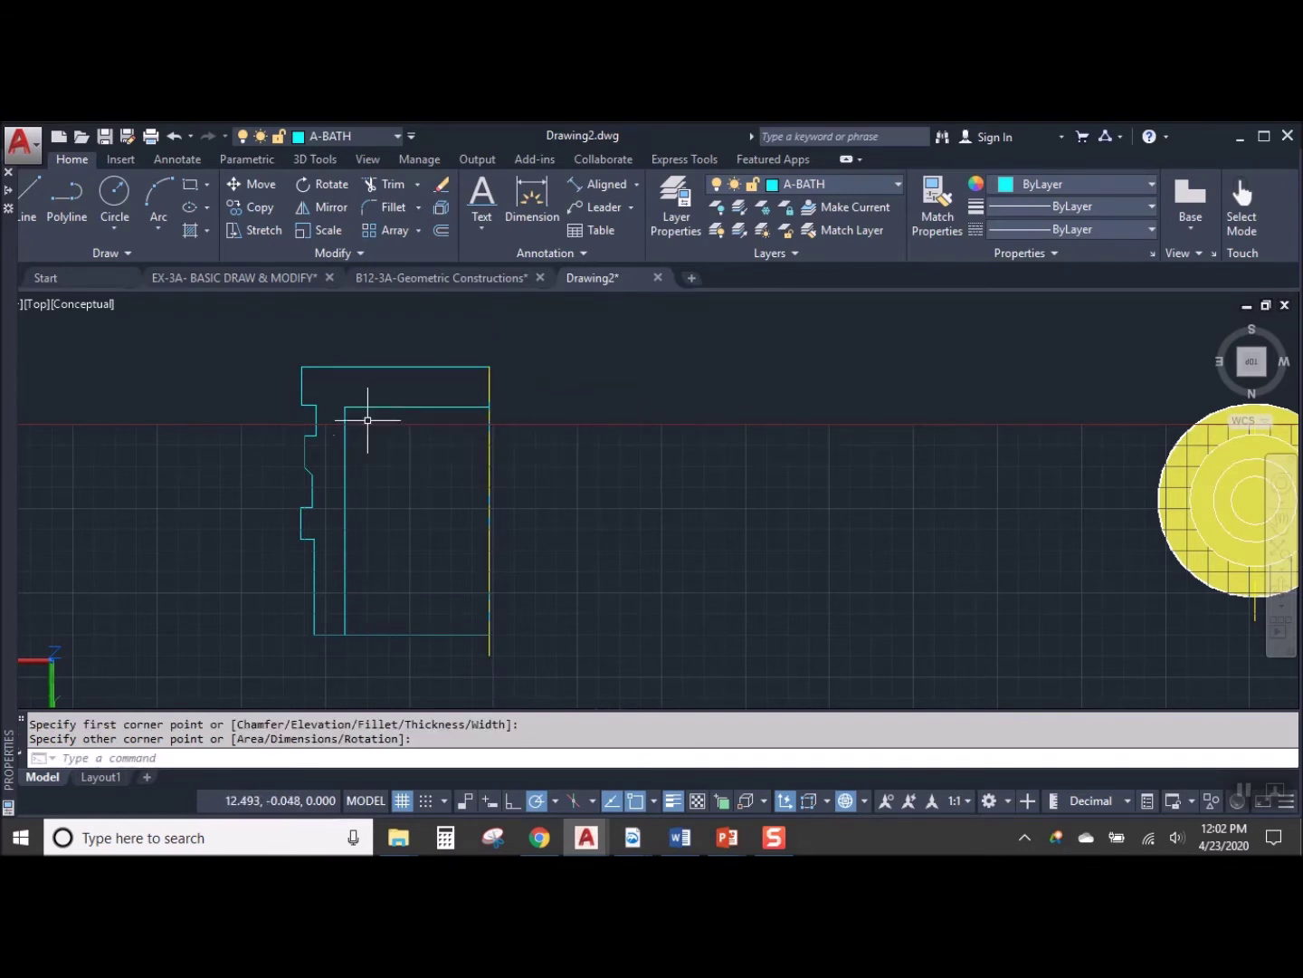
{"action": "key", "text": "Escape"}
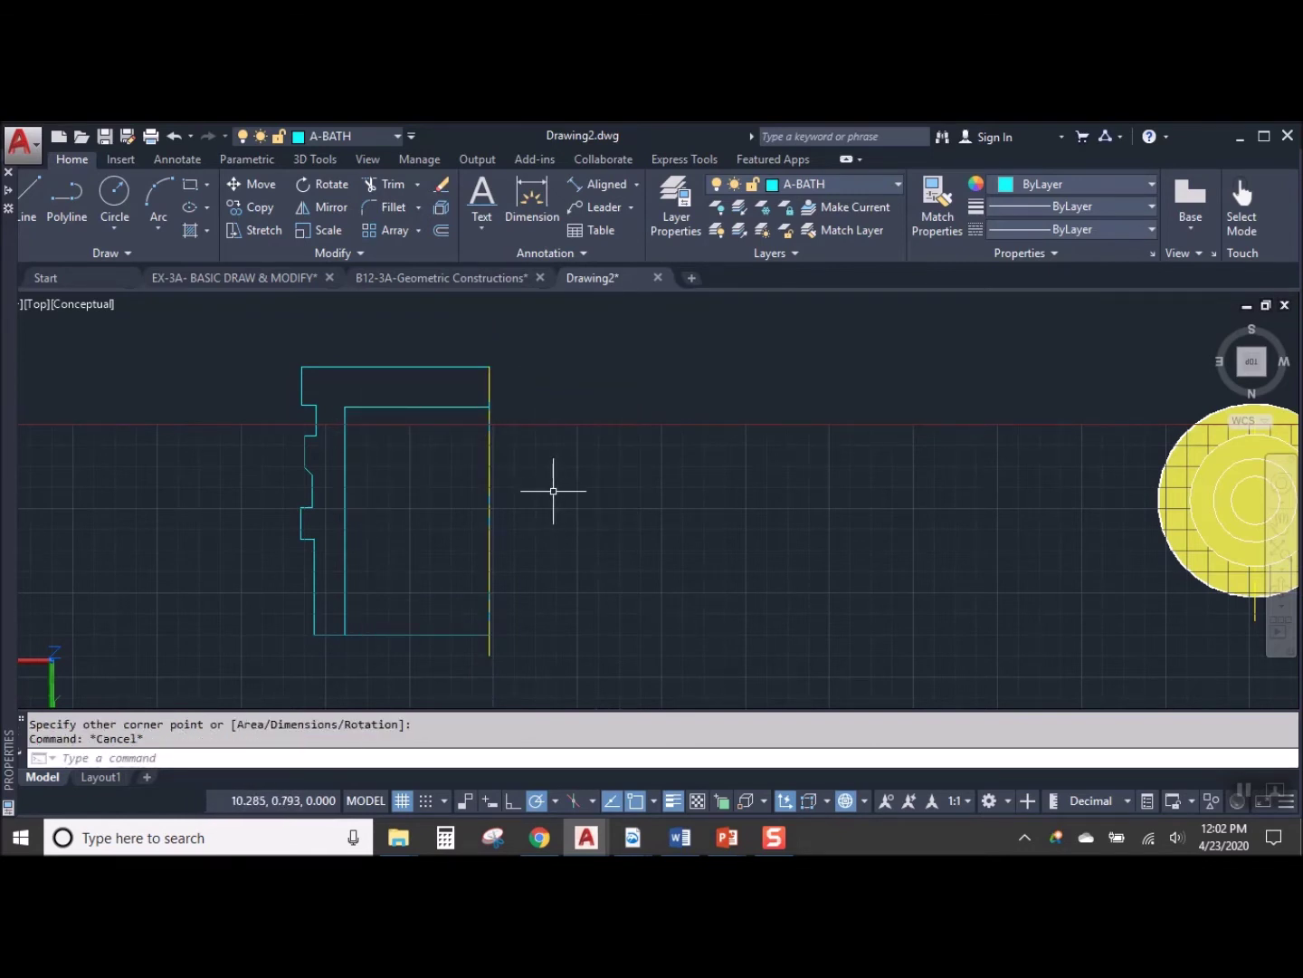
Trim away the right and bottom edges beside the bore
{"action": "key", "text": "Return"}
{"action": "key", "text": "Return"}
{"action": "left_click", "coordinate": [591, 543]}
{"action": "left_click", "coordinate": [464, 461]}
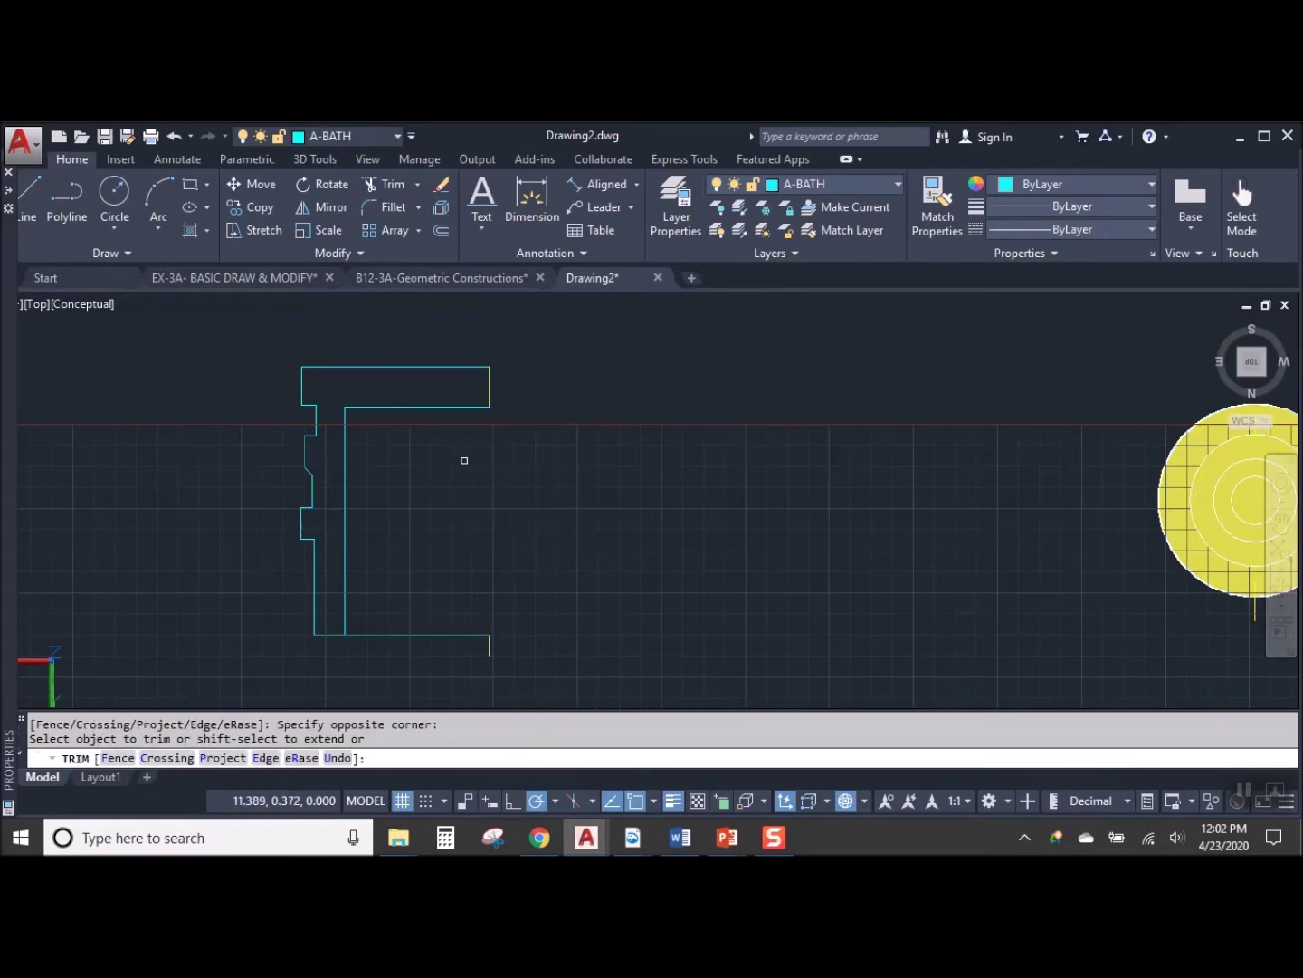
{"action": "left_click", "coordinate": [451, 573]}
{"action": "left_click", "coordinate": [392, 685]}
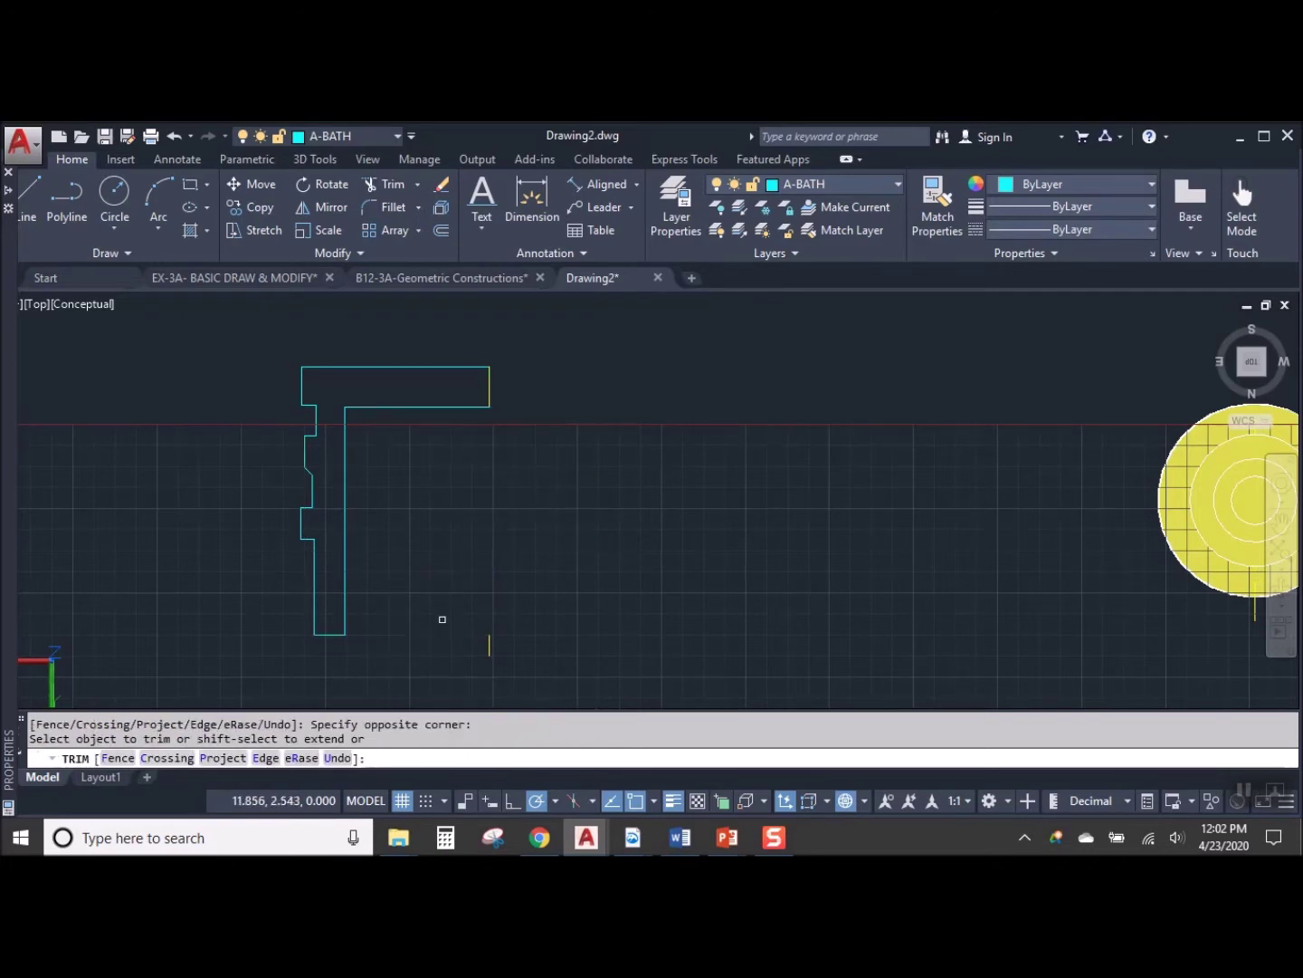
{"action": "key", "text": "Escape"}
Erase the short leftover line at the top right
{"action": "left_click", "coordinate": [478, 350]}
{"action": "left_click", "coordinate": [525, 428]}
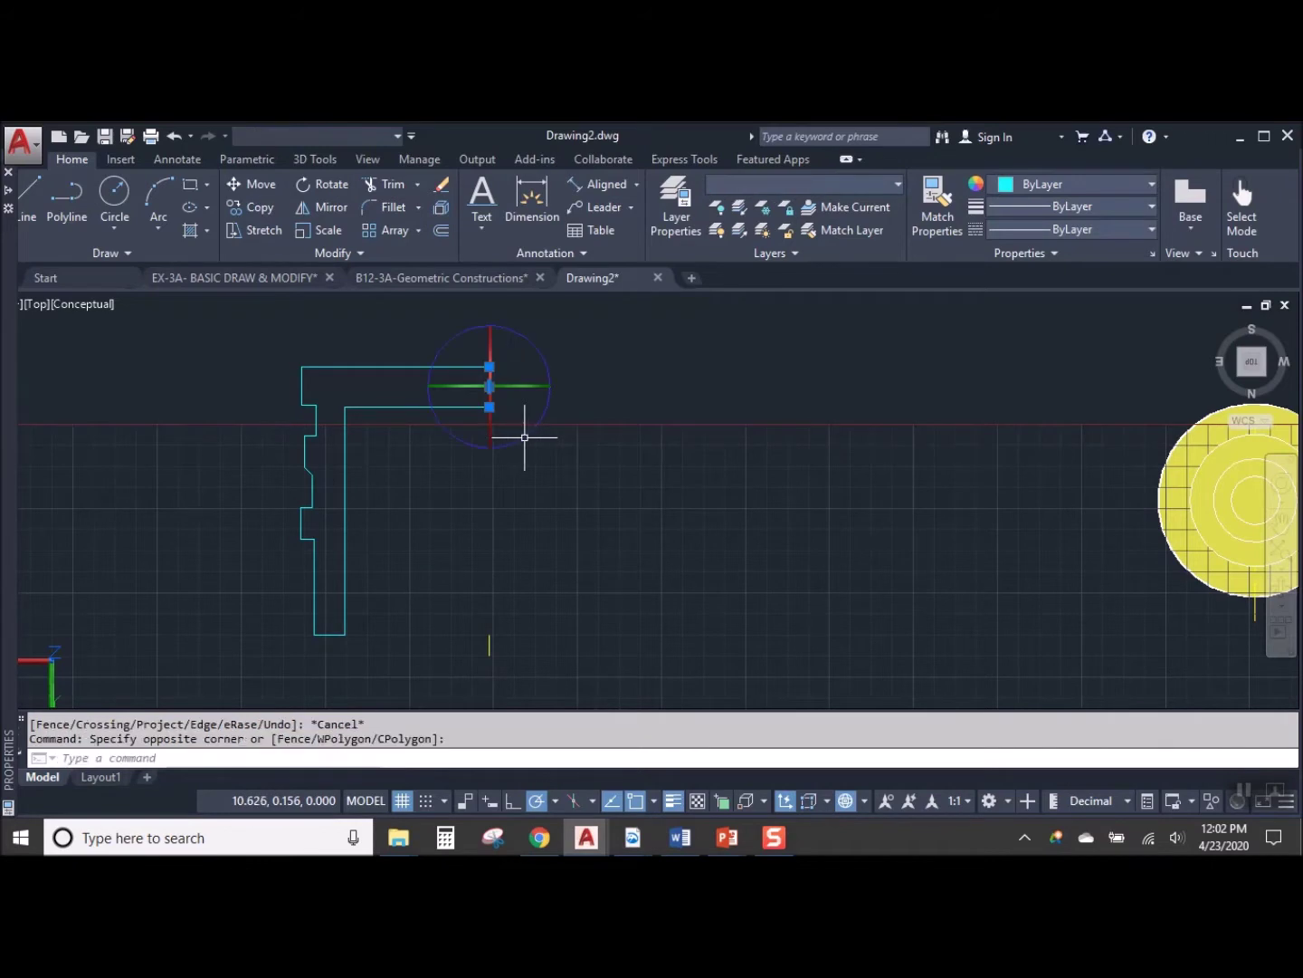
{"action": "key", "text": "Escape"}
{"action": "left_click", "coordinate": [490, 372]}
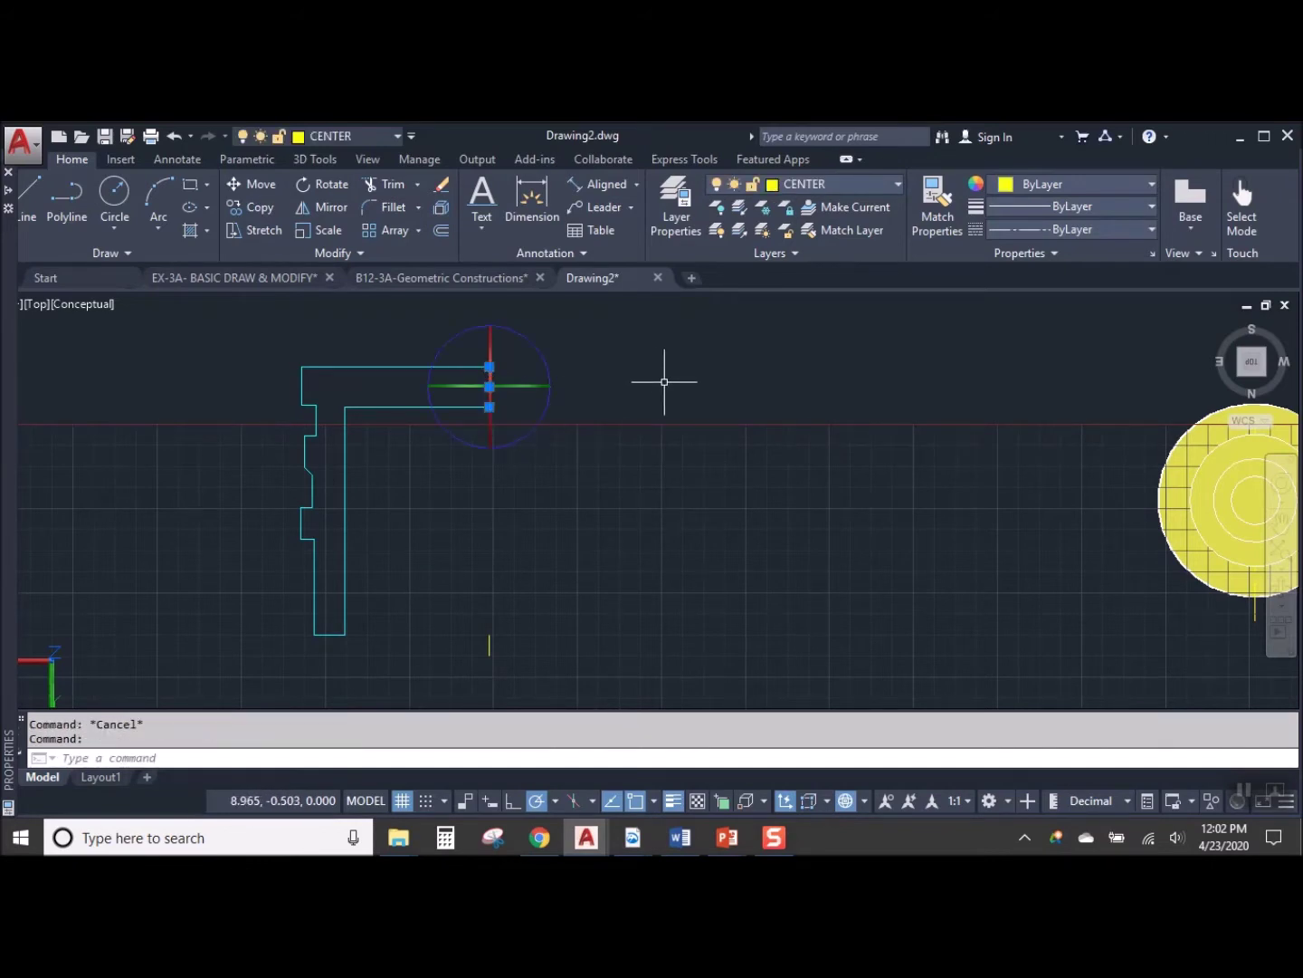
{"action": "key", "text": "Delete"}
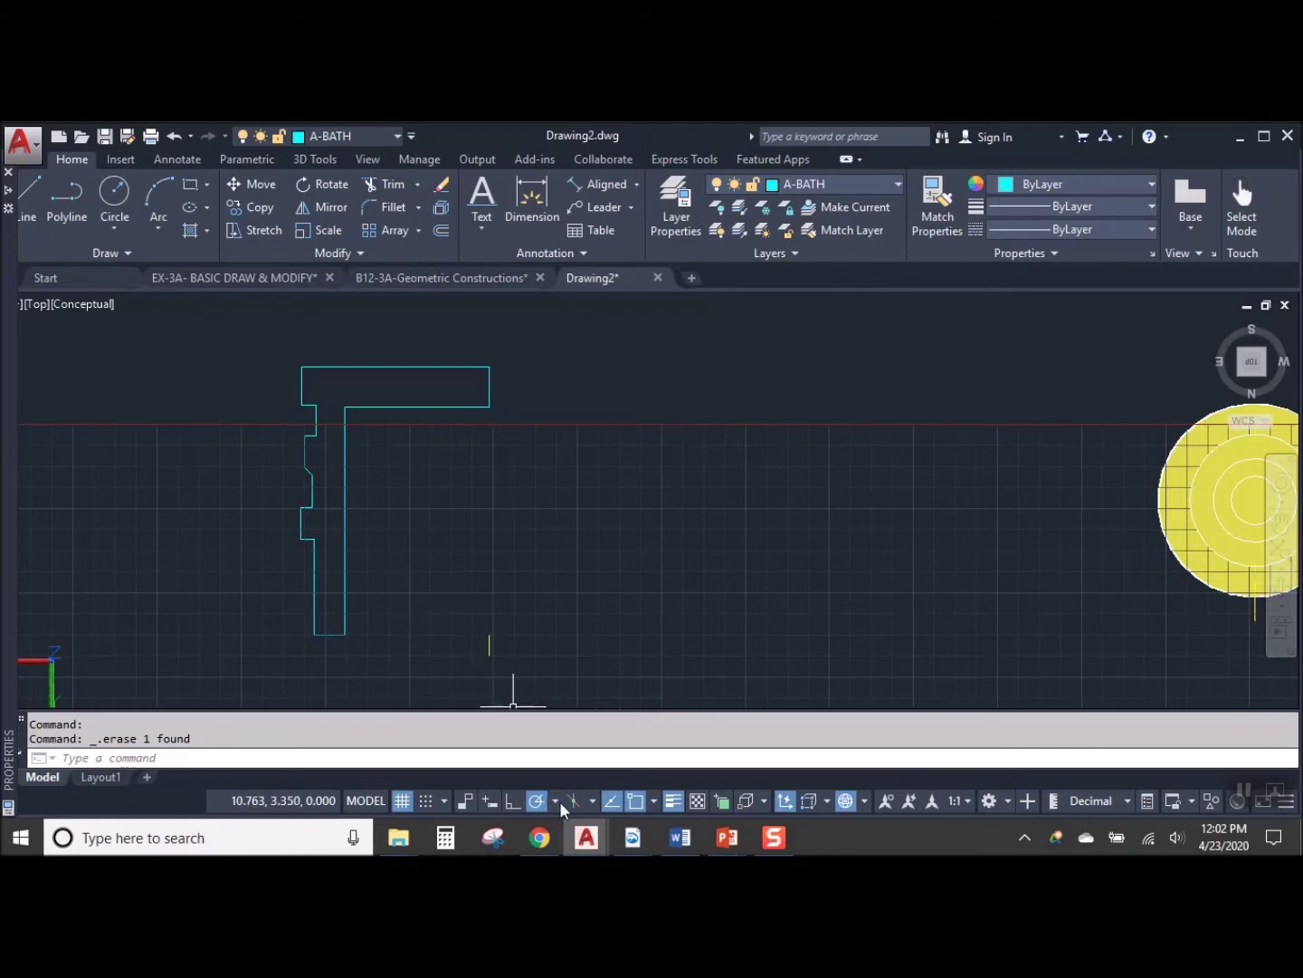
Review the piston section slide in the slide show, then return to Drawing2
{"action": "mouse_move", "coordinate": [728, 837]}
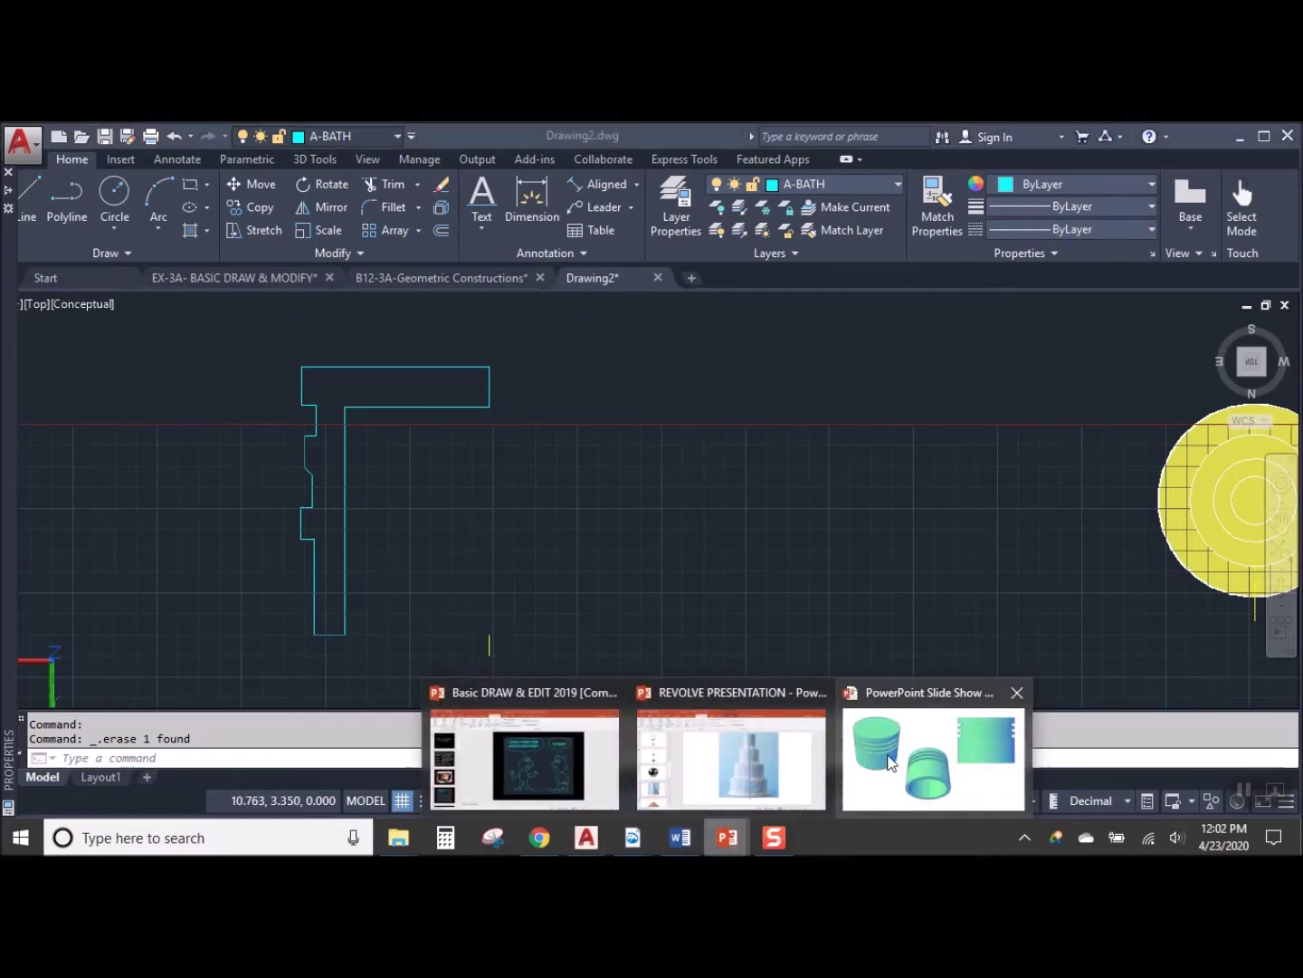
{"action": "left_click", "coordinate": [959, 738]}
{"action": "left_click", "coordinate": [690, 575]}
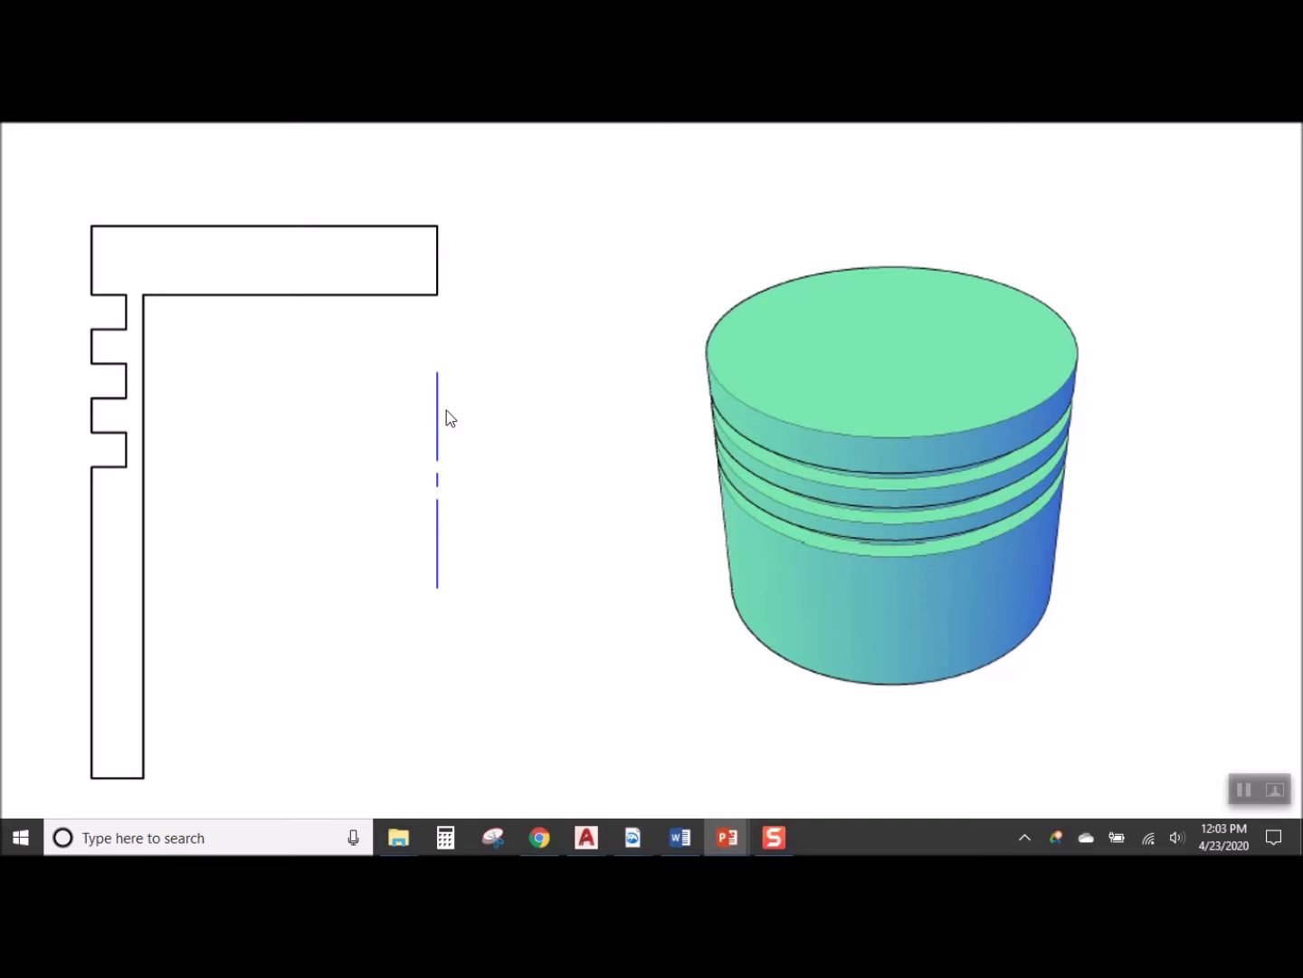
{"action": "left_click", "coordinate": [474, 425]}
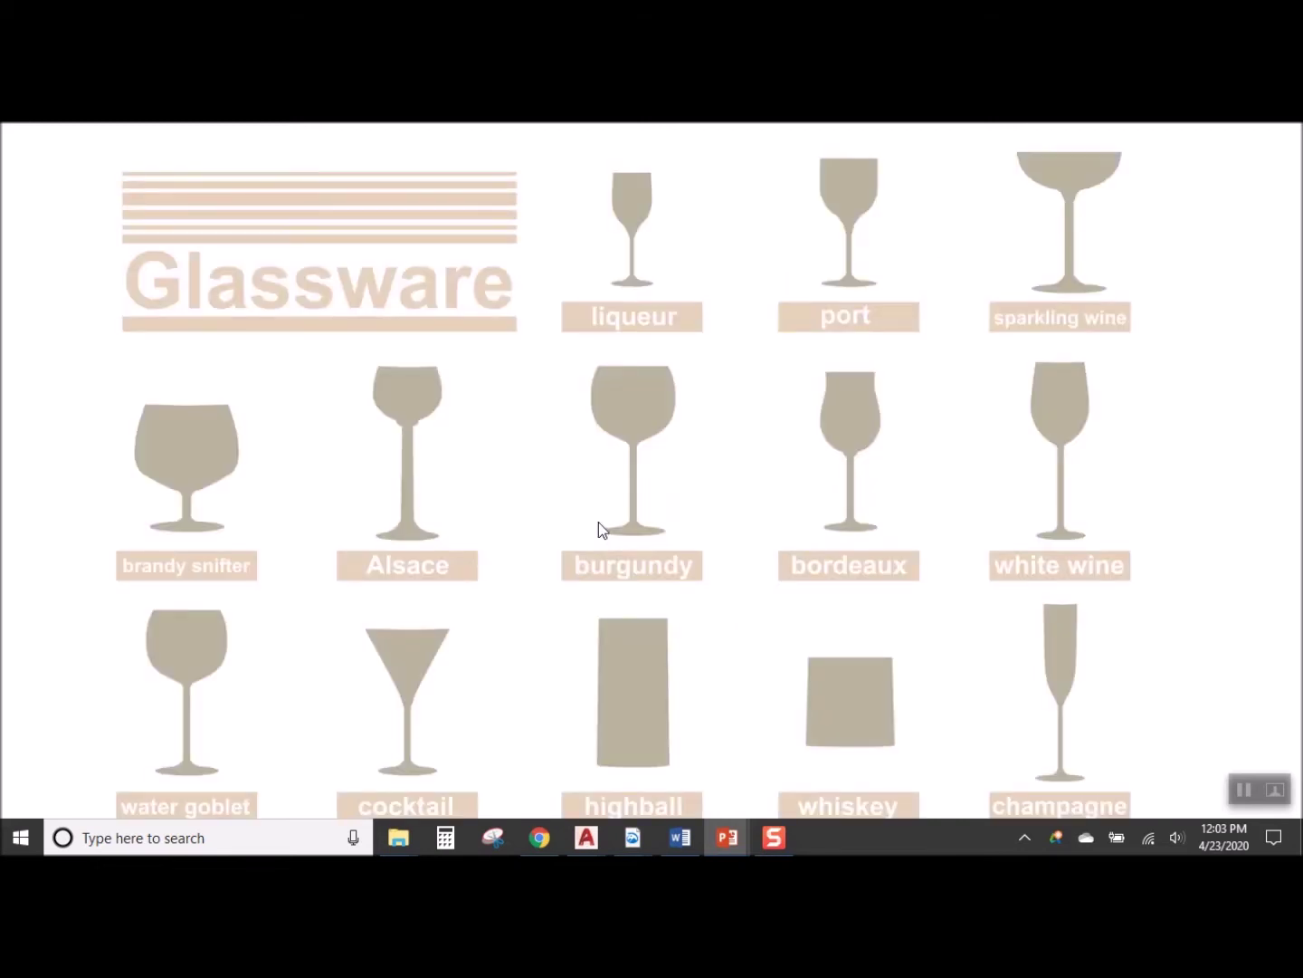
{"action": "key", "text": "Left"}
{"action": "mouse_move", "coordinate": [591, 843]}
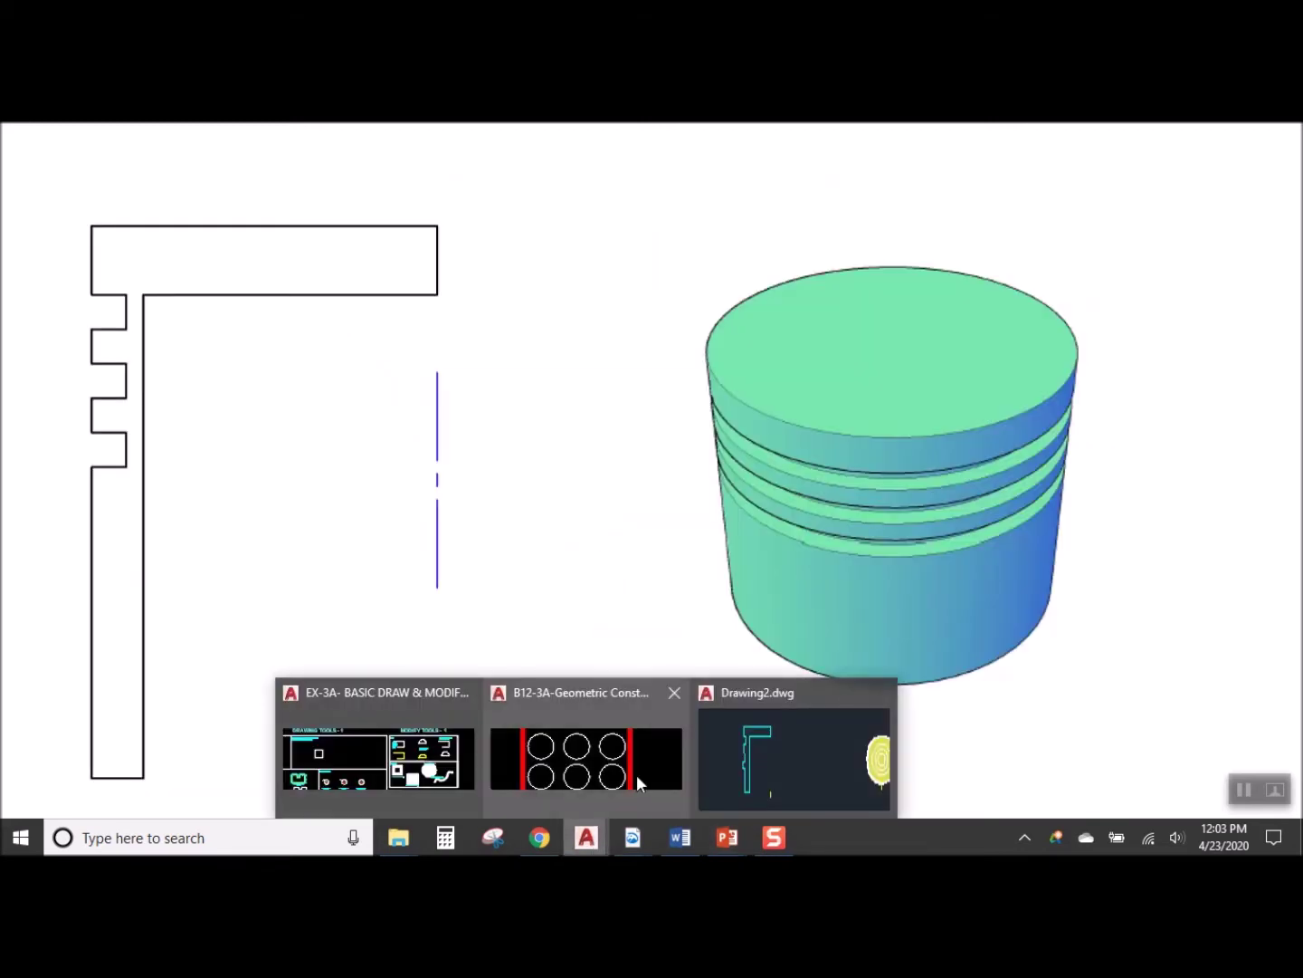
{"action": "left_click", "coordinate": [812, 754]}
Grip-stretch the short centre line up past the profile's top
{"action": "left_click", "coordinate": [517, 650]}
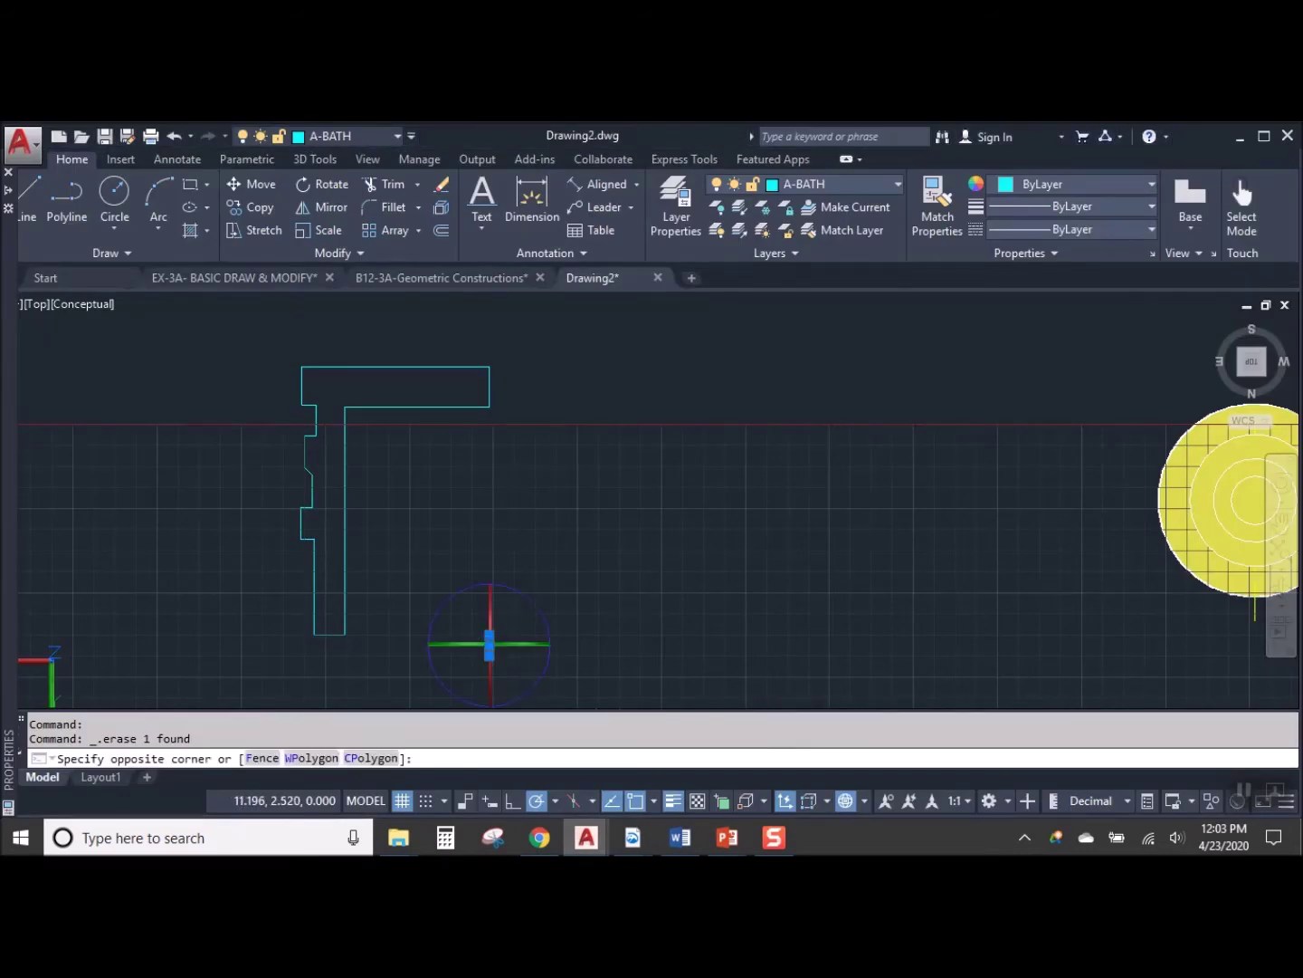
{"action": "left_click", "coordinate": [488, 645]}
{"action": "left_click", "coordinate": [489, 636]}
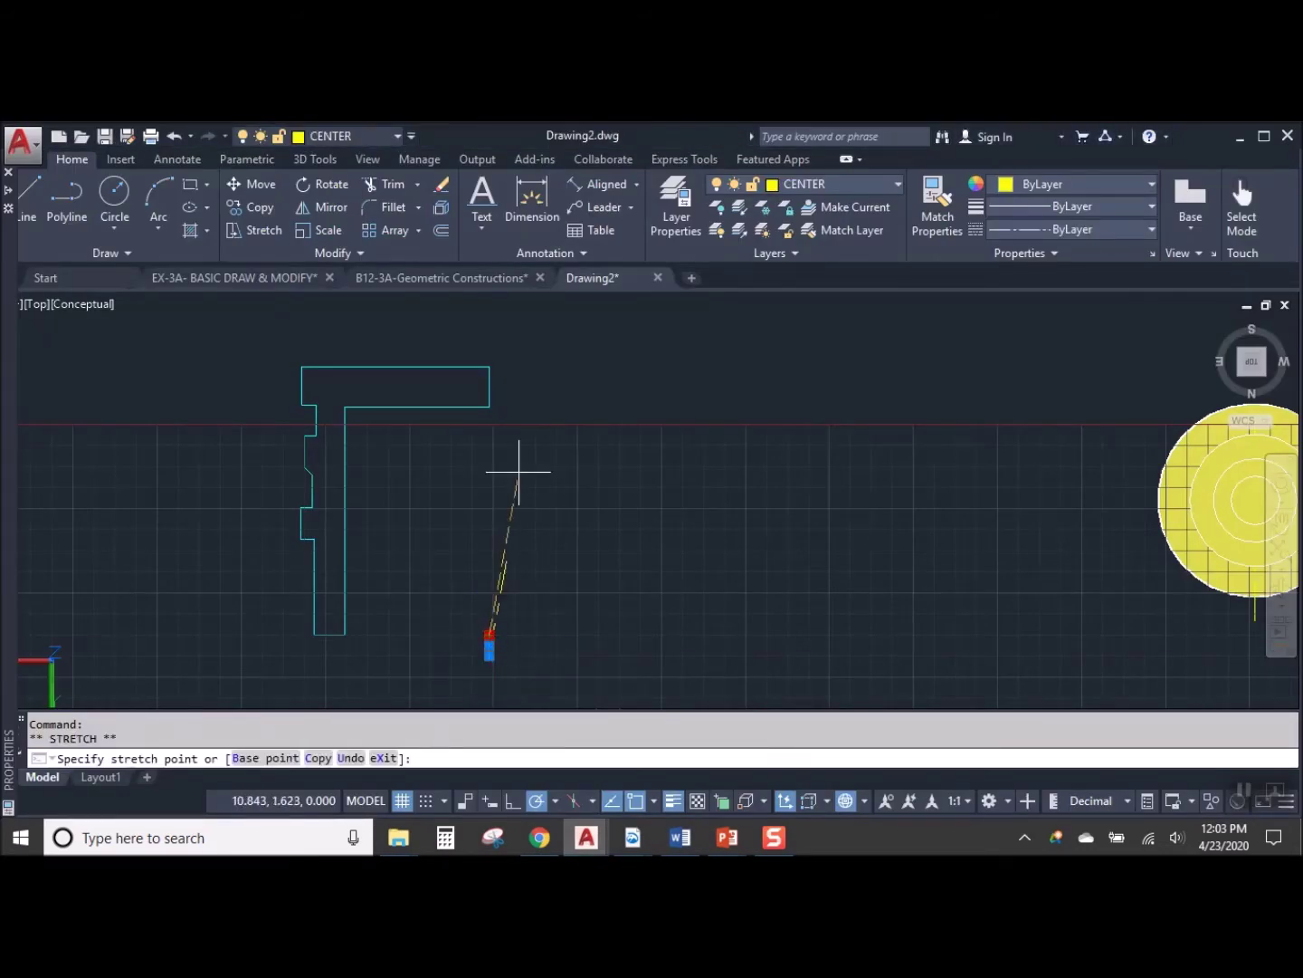
{"action": "left_click", "coordinate": [490, 336]}
{"action": "key", "text": "Escape"}
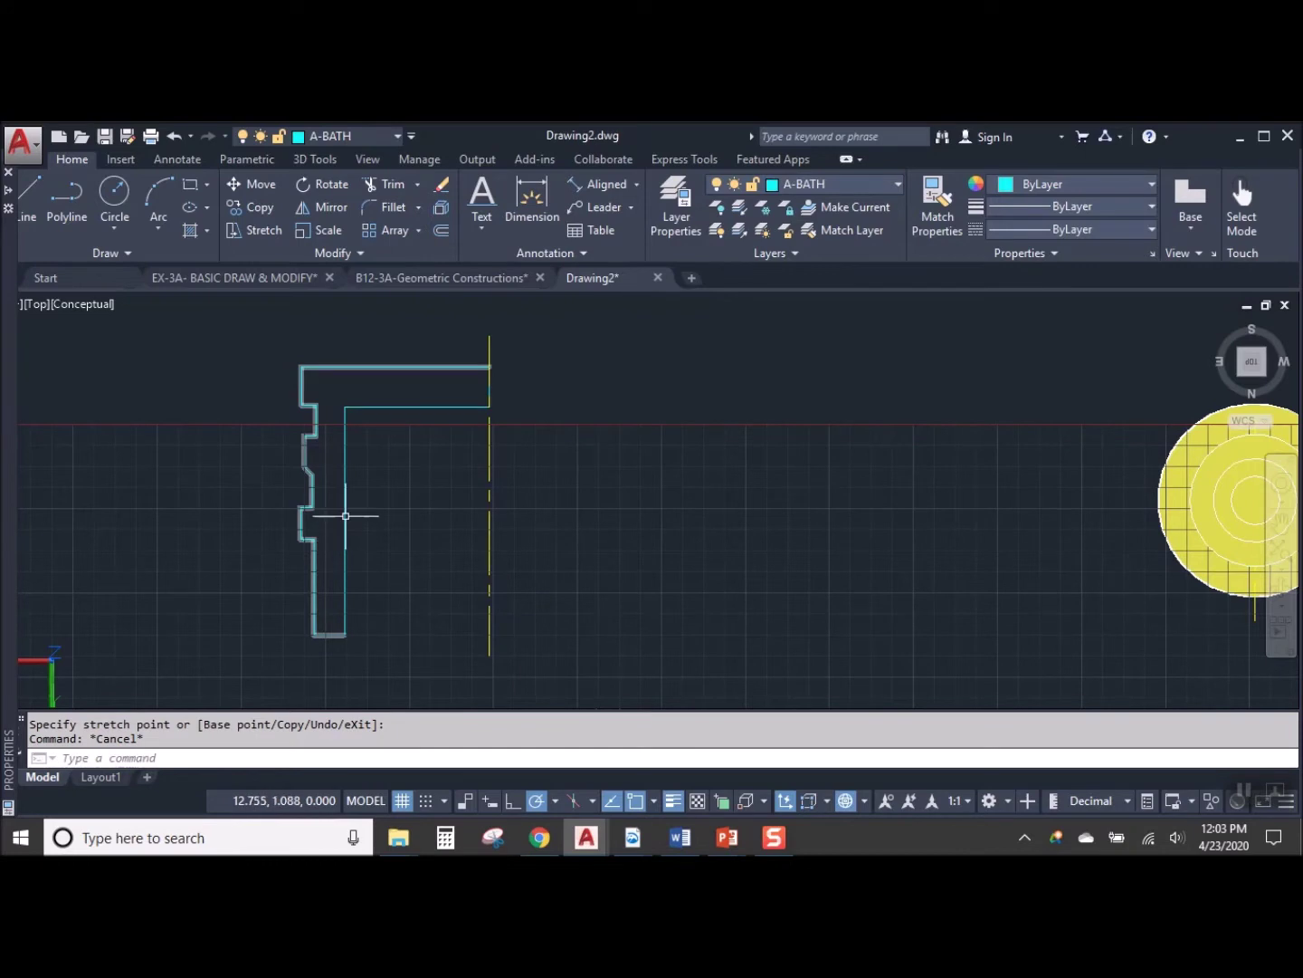
Join the three profile lines into a single polyline with JOIN
{"action": "left_click", "coordinate": [343, 516]}
{"action": "key", "text": "Escape"}
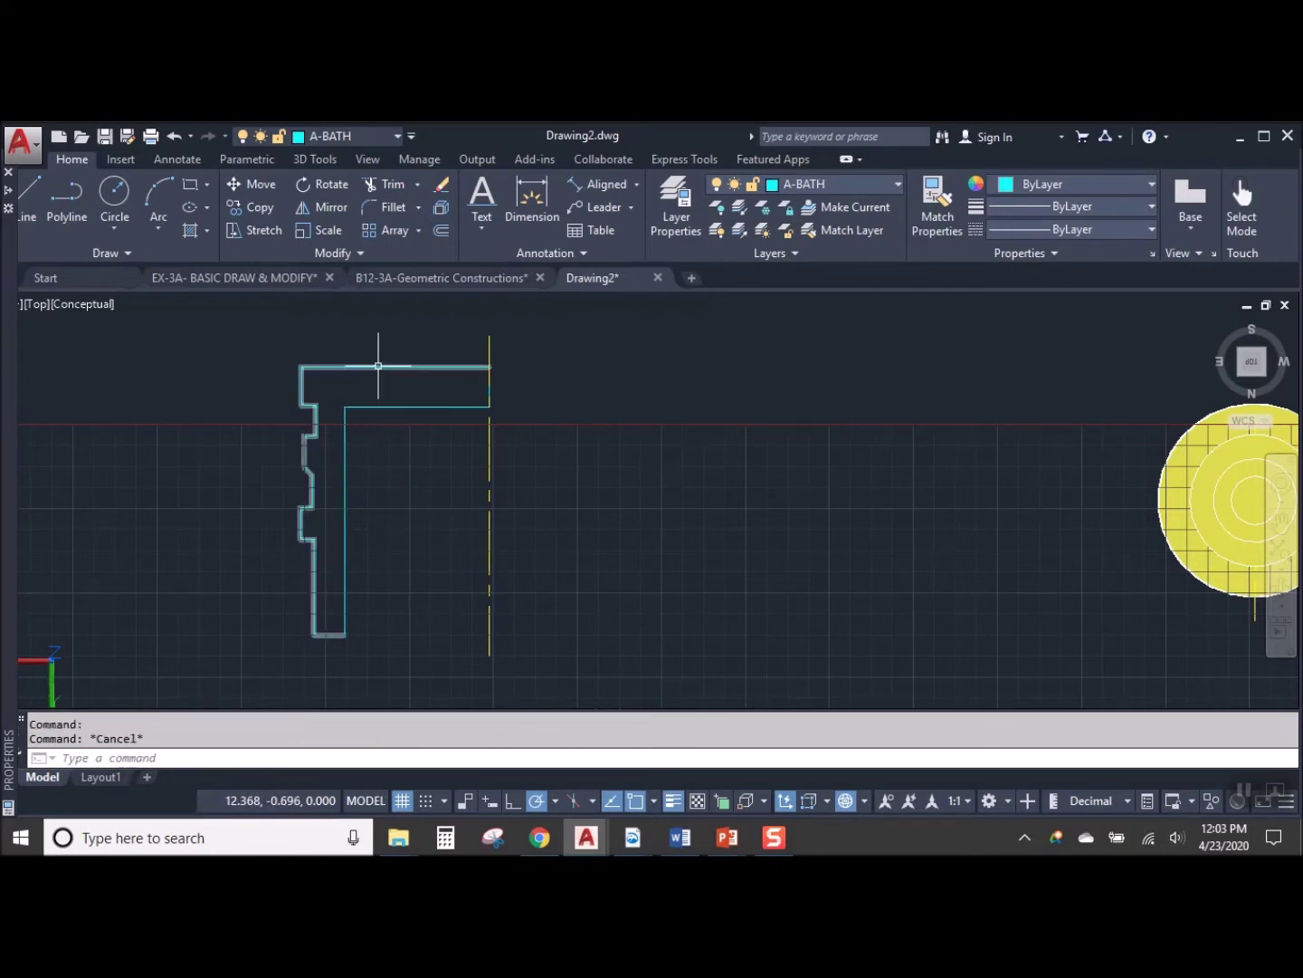
{"action": "left_click", "coordinate": [367, 365]}
{"action": "key", "text": "Escape"}
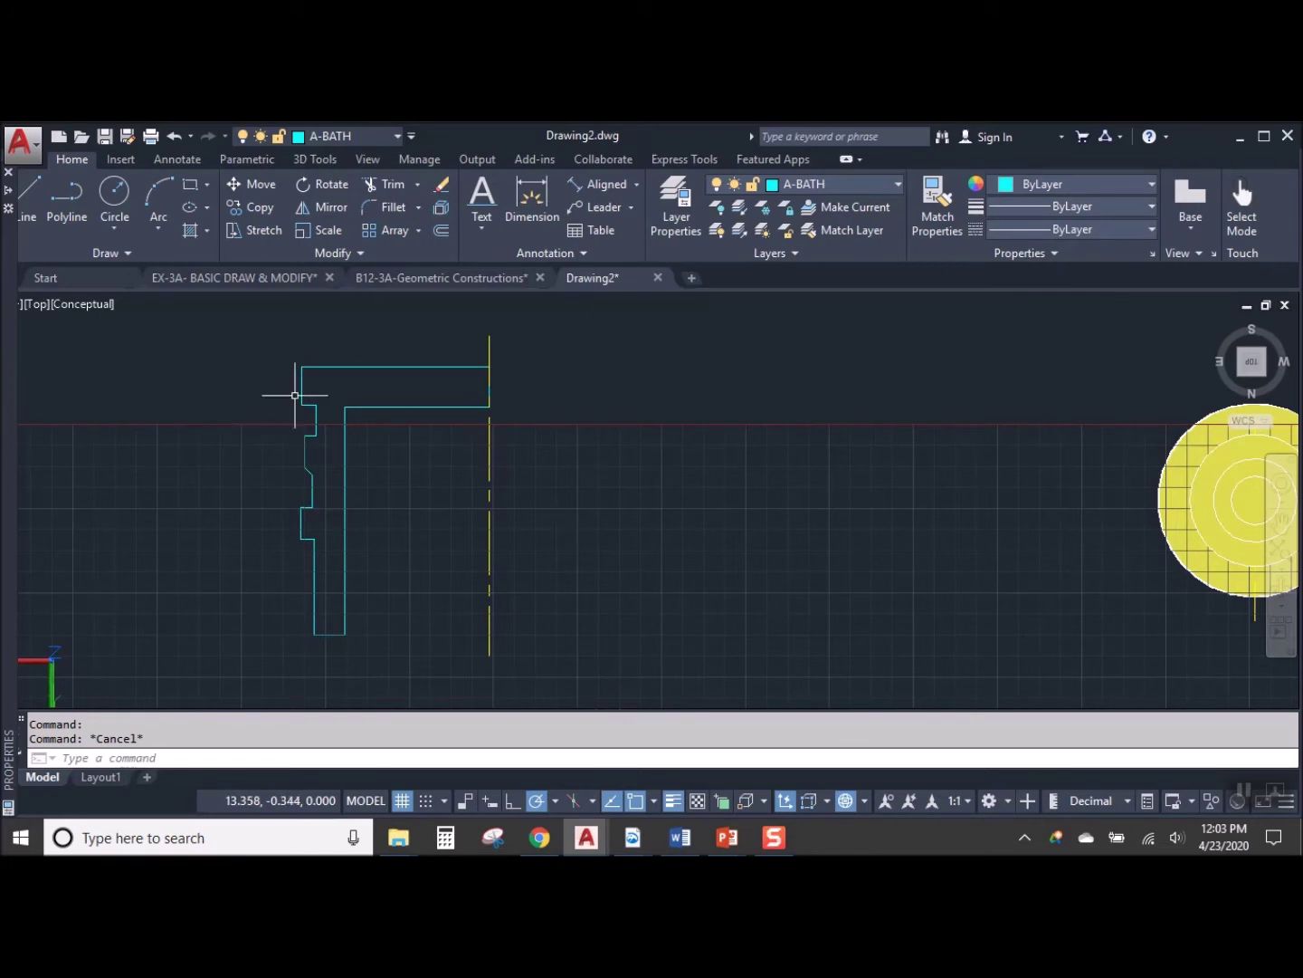
{"action": "key", "text": "Return"}
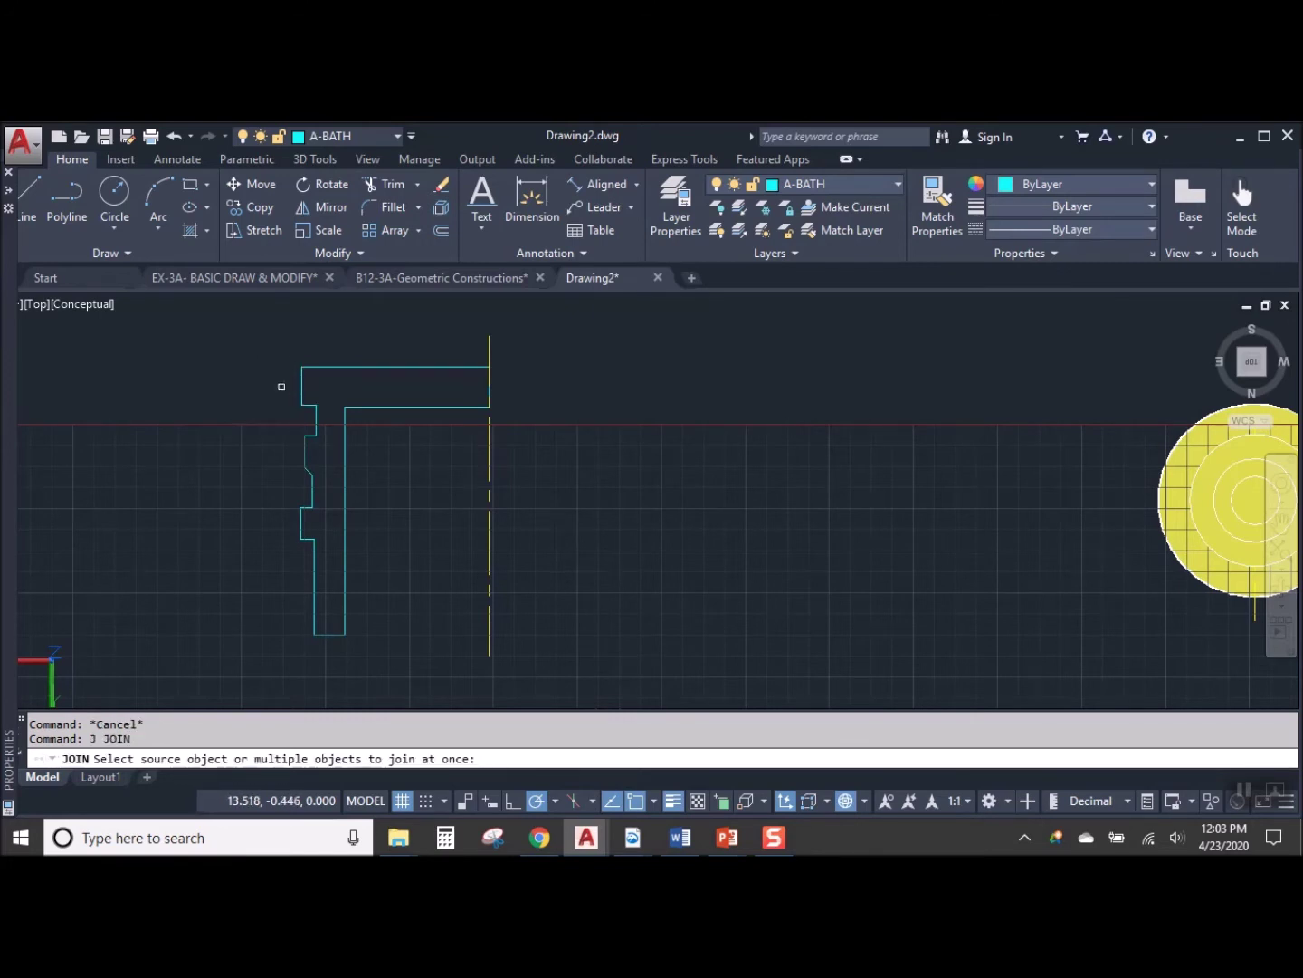
{"action": "left_click", "coordinate": [265, 341]}
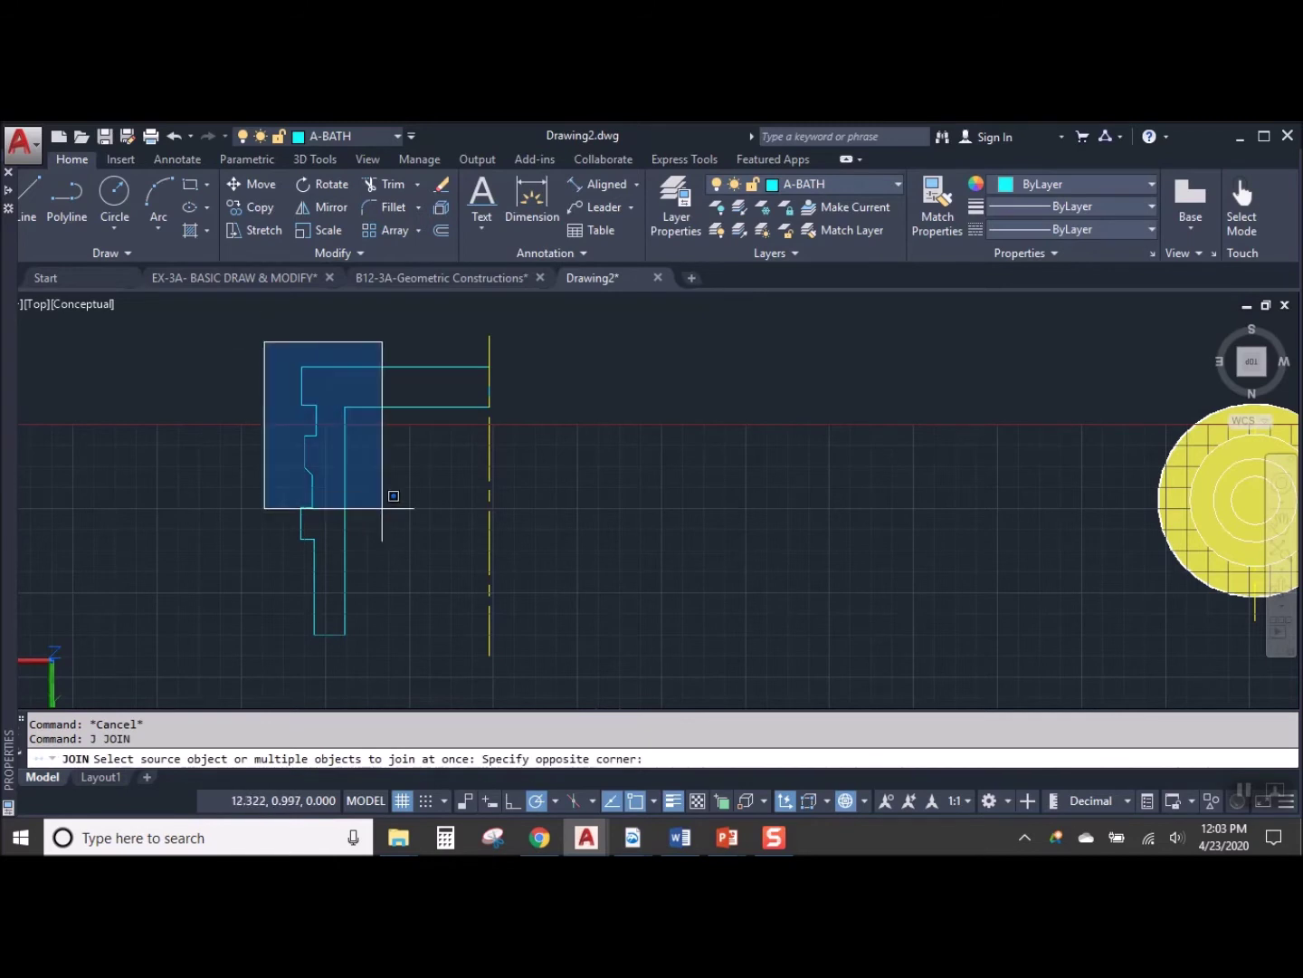
{"action": "left_click", "coordinate": [580, 640]}
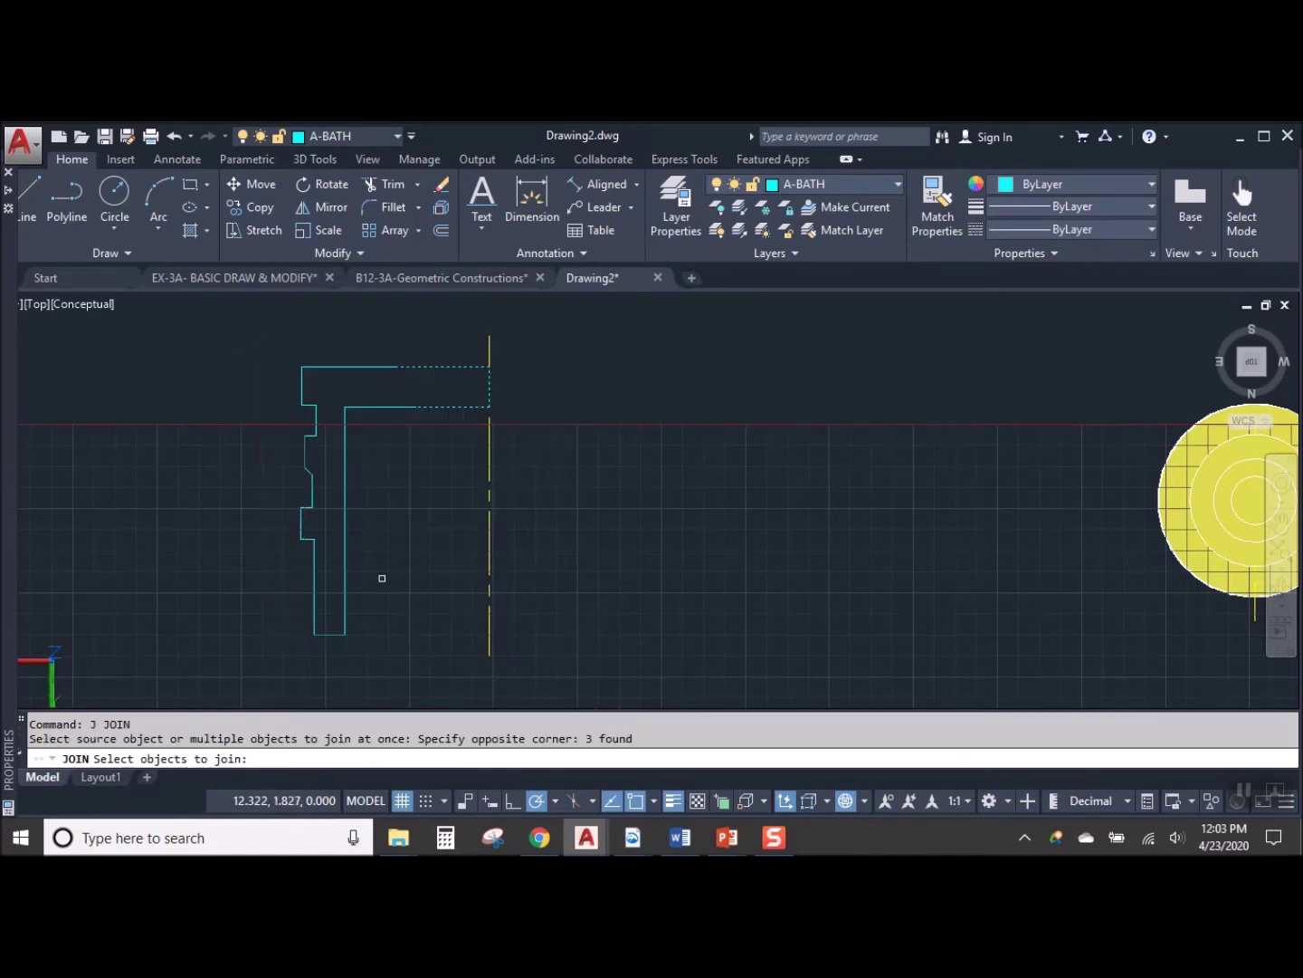
{"action": "key", "text": "Return"}
Stretch the profile's angled inner corner vertex into a square step
{"action": "left_click", "coordinate": [345, 526]}
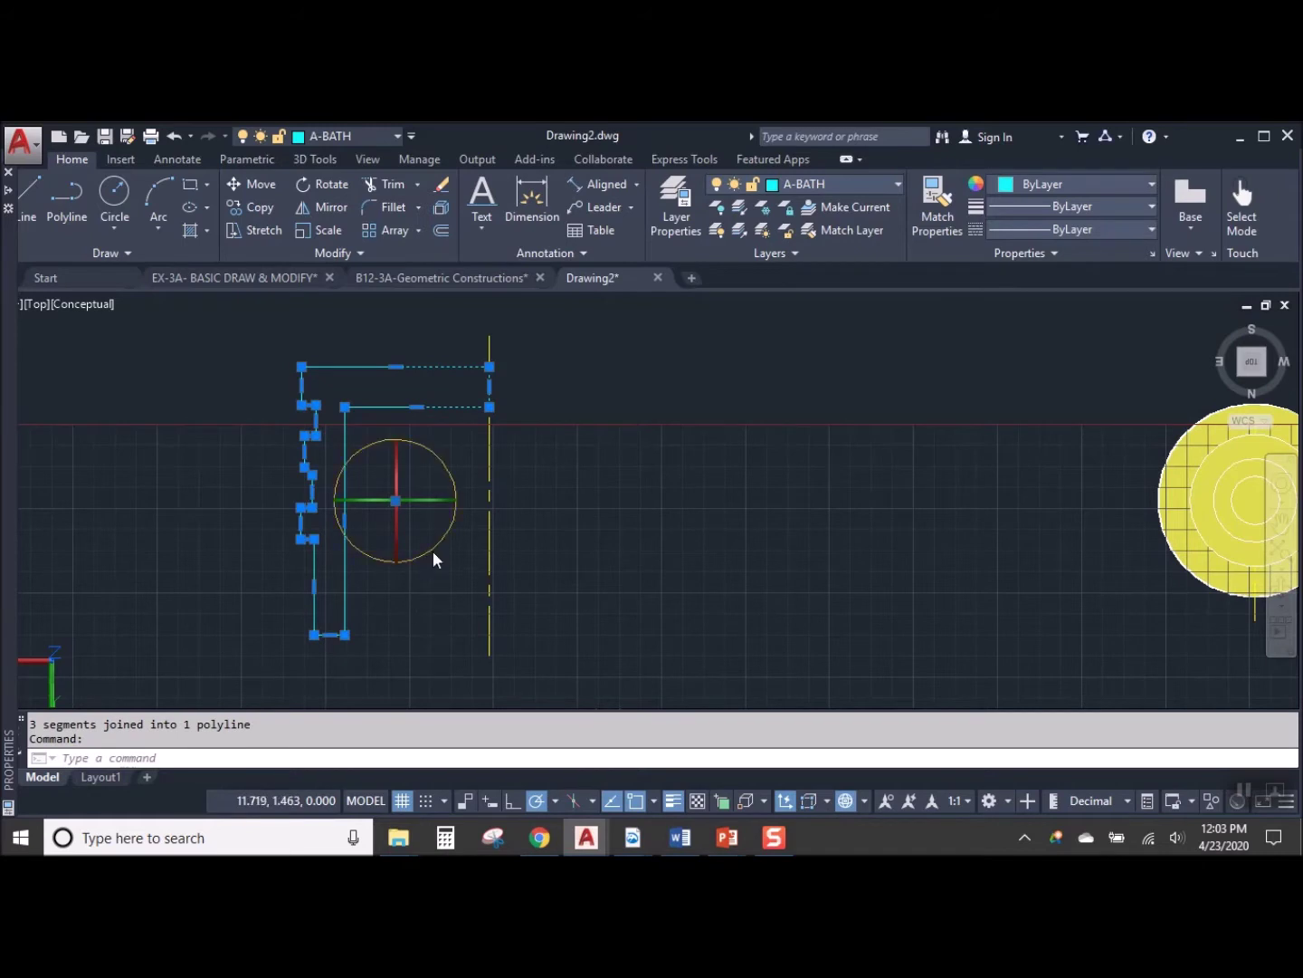
{"action": "scroll", "coordinate": [340, 520], "scroll_direction": "up", "scroll_amount": 6}
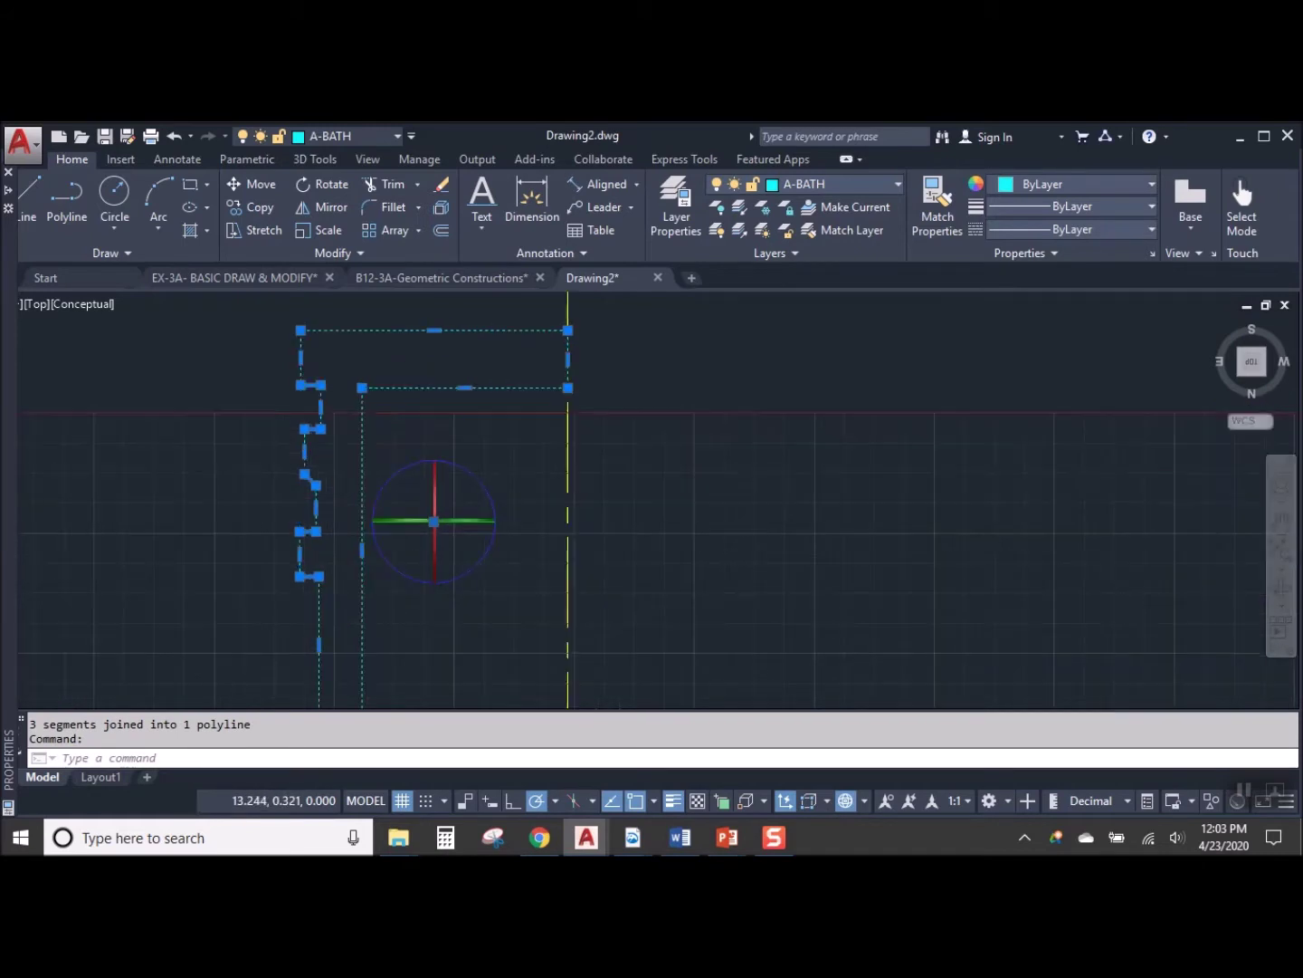
{"action": "left_click", "coordinate": [318, 517]}
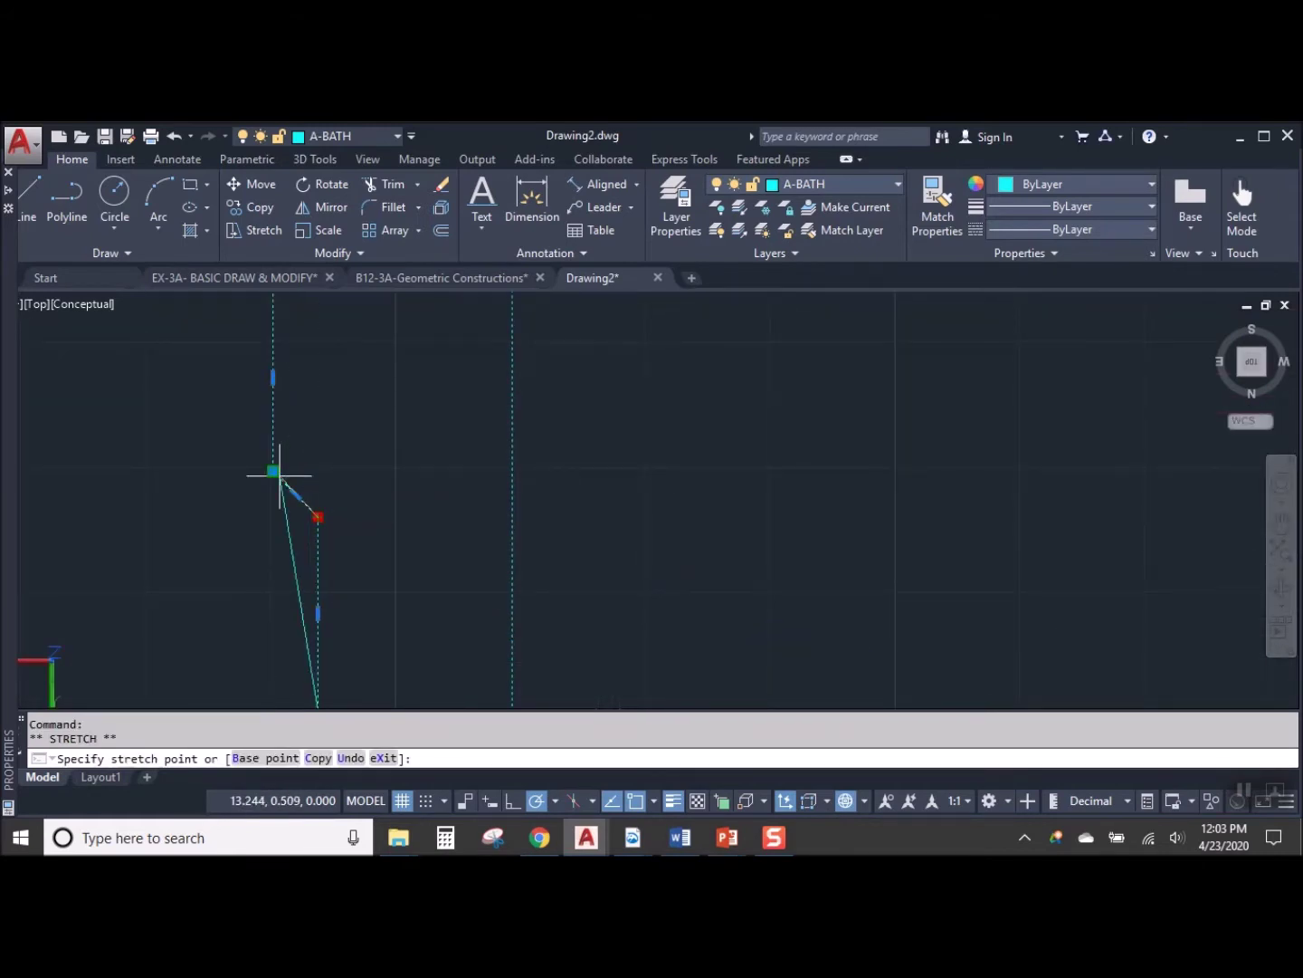
{"action": "left_click", "coordinate": [318, 471]}
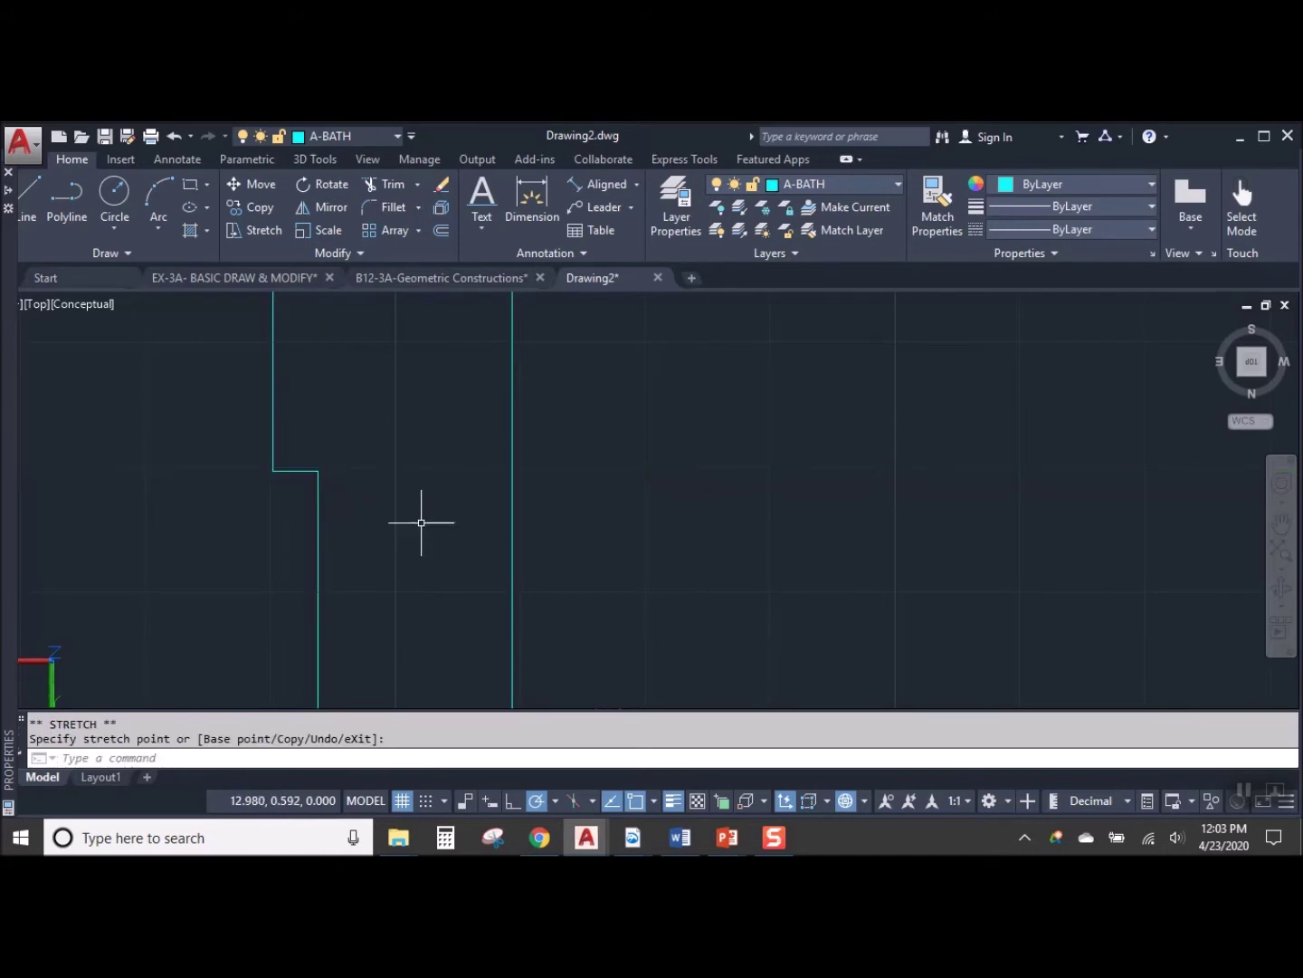
{"action": "key", "text": "Escape"}
Switch to SW Isometric view and centre the profile
{"action": "scroll", "coordinate": [420, 522], "scroll_direction": "down", "scroll_amount": 8}
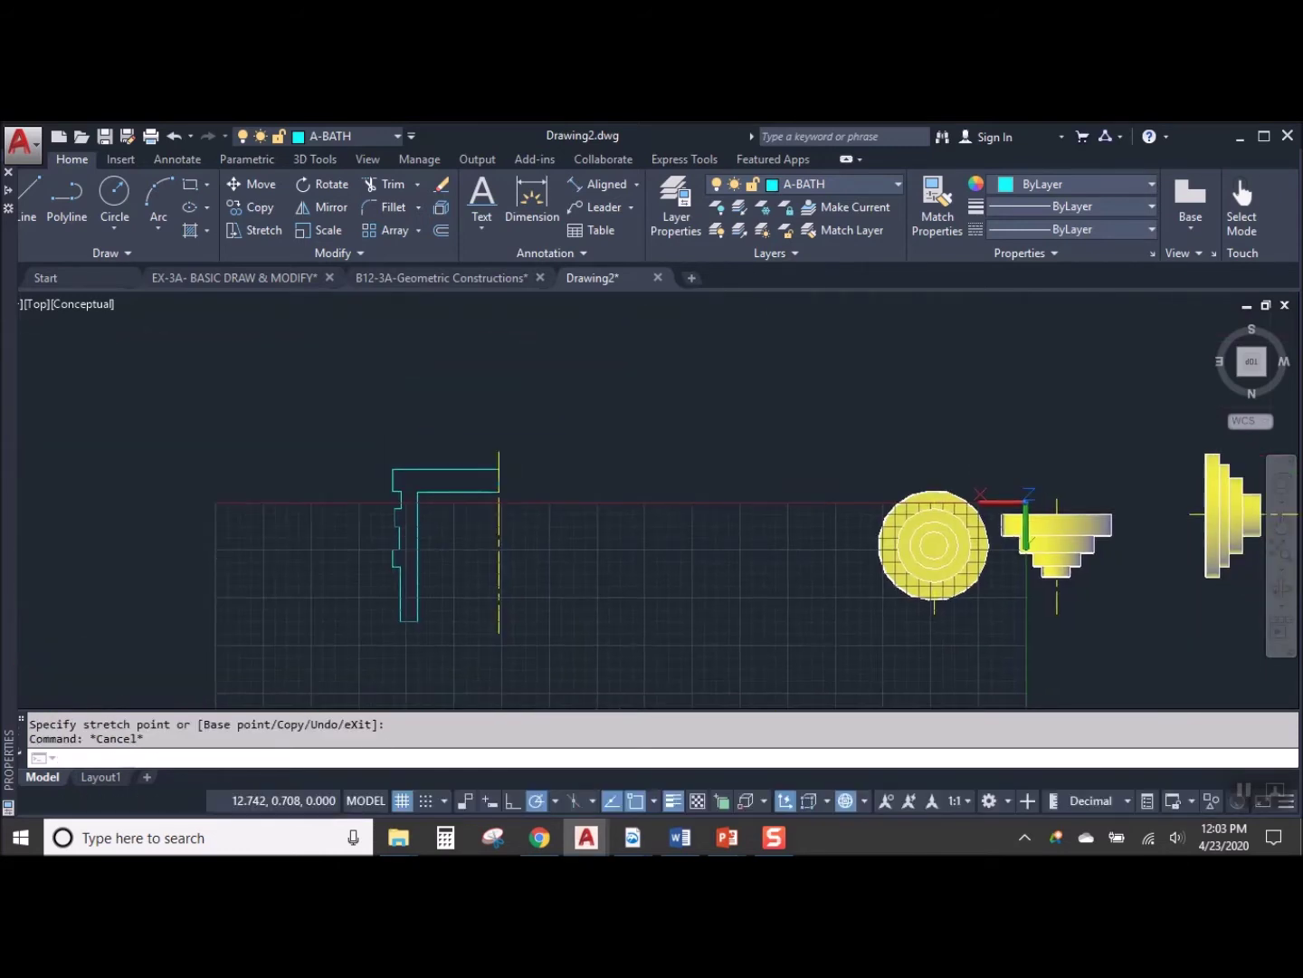
{"action": "scroll", "coordinate": [452, 601], "scroll_direction": "up", "scroll_amount": 2}
{"action": "left_click_drag", "start_coordinate": [1266, 379], "coordinate": [1289, 384]}
{"action": "left_click", "coordinate": [1268, 370]}
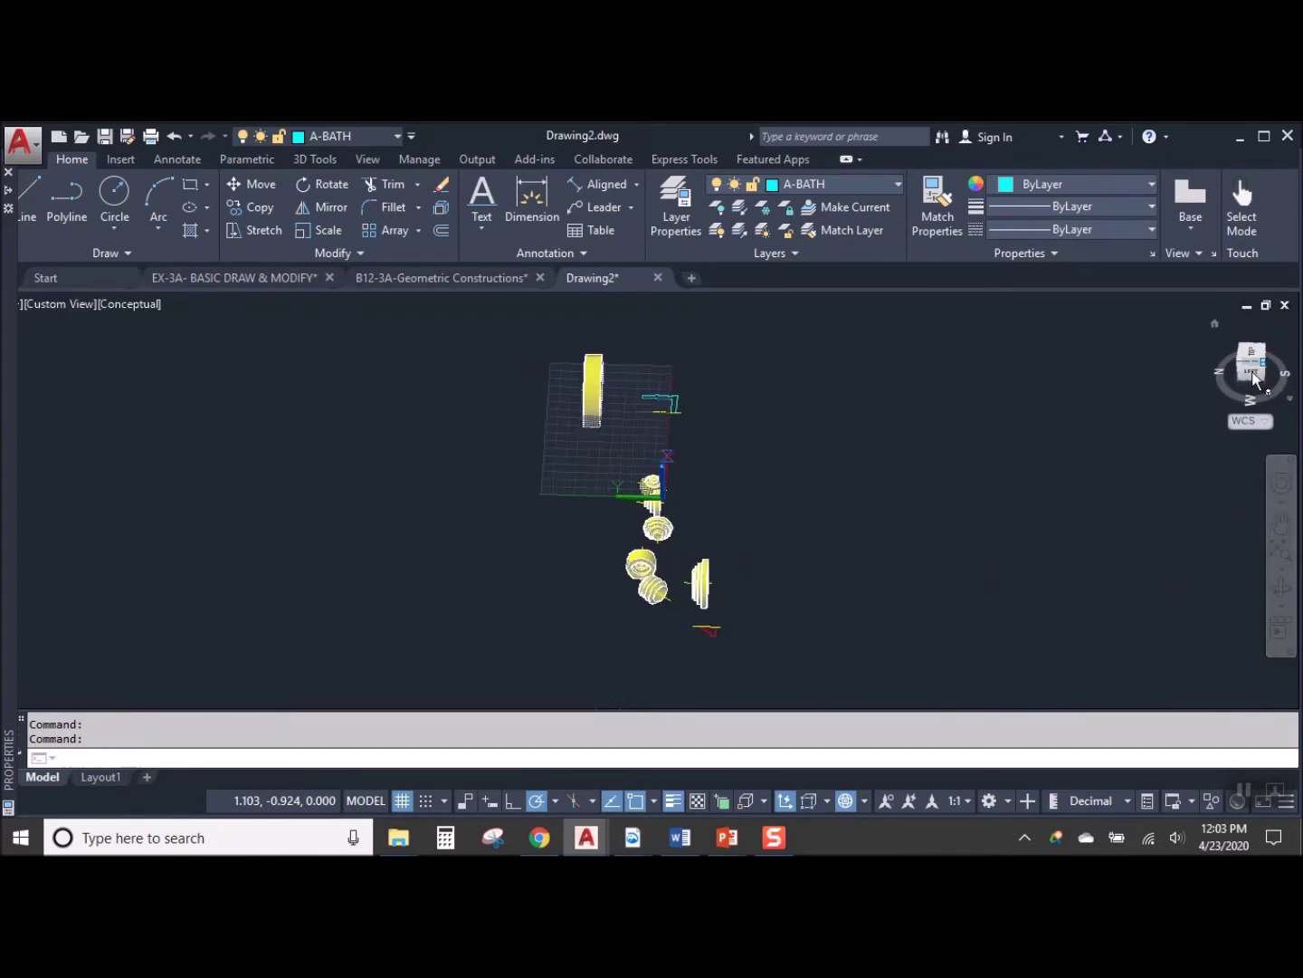
{"action": "scroll", "coordinate": [777, 453], "scroll_direction": "up", "scroll_amount": 5}
{"action": "scroll", "coordinate": [810, 451], "scroll_direction": "up", "scroll_amount": 2}
{"action": "middle_click_drag", "start_coordinate": [810, 451], "coordinate": [672, 547]}
{"action": "scroll", "coordinate": [655, 524], "scroll_direction": "down", "scroll_amount": 2}
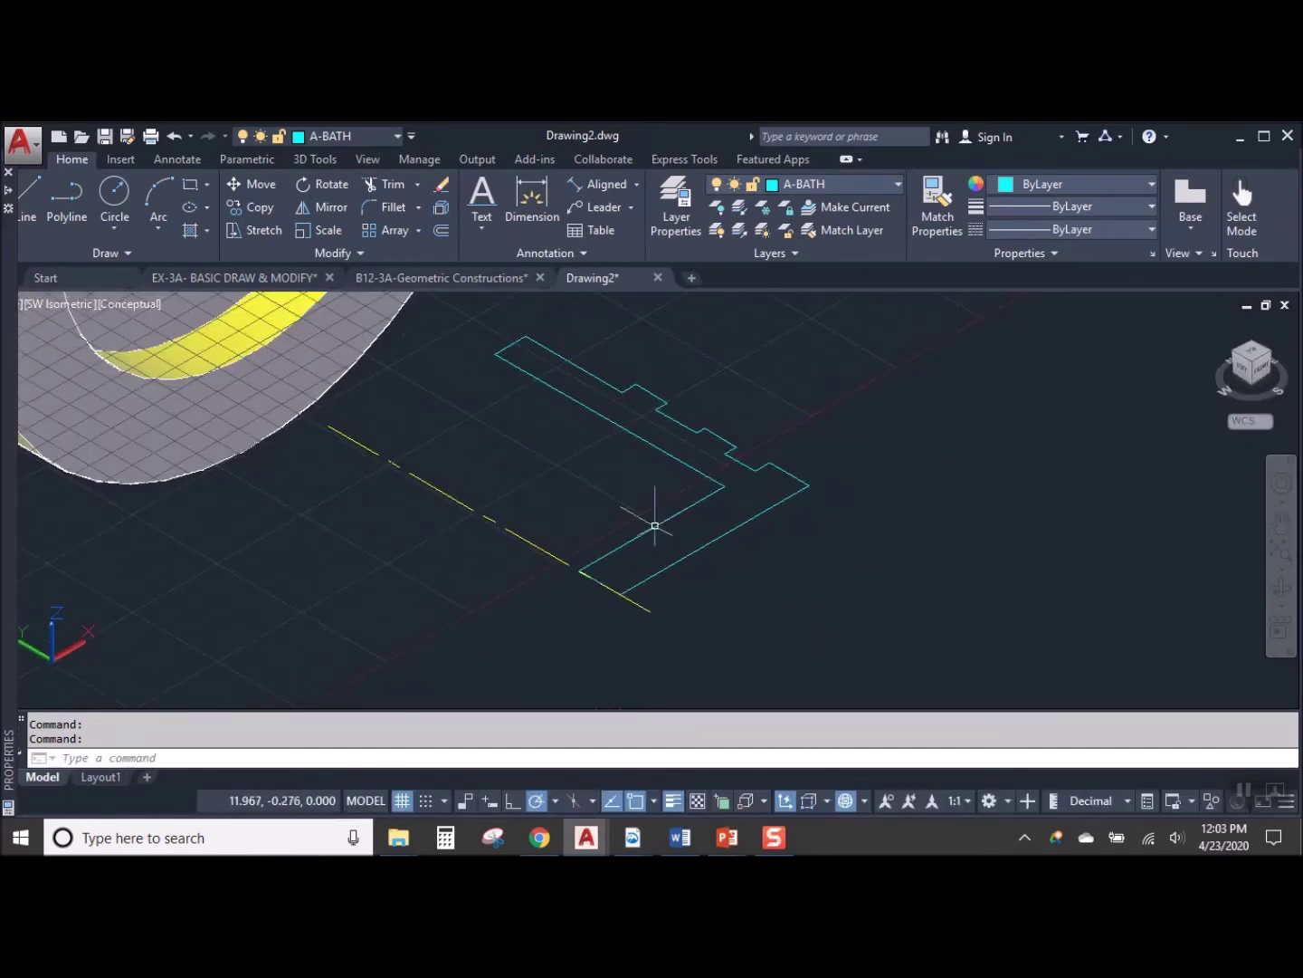
Start Revolve from the 3D Tools tab and select the stepped profile
{"action": "left_click", "coordinate": [313, 159]}
{"action": "left_click", "coordinate": [169, 199]}
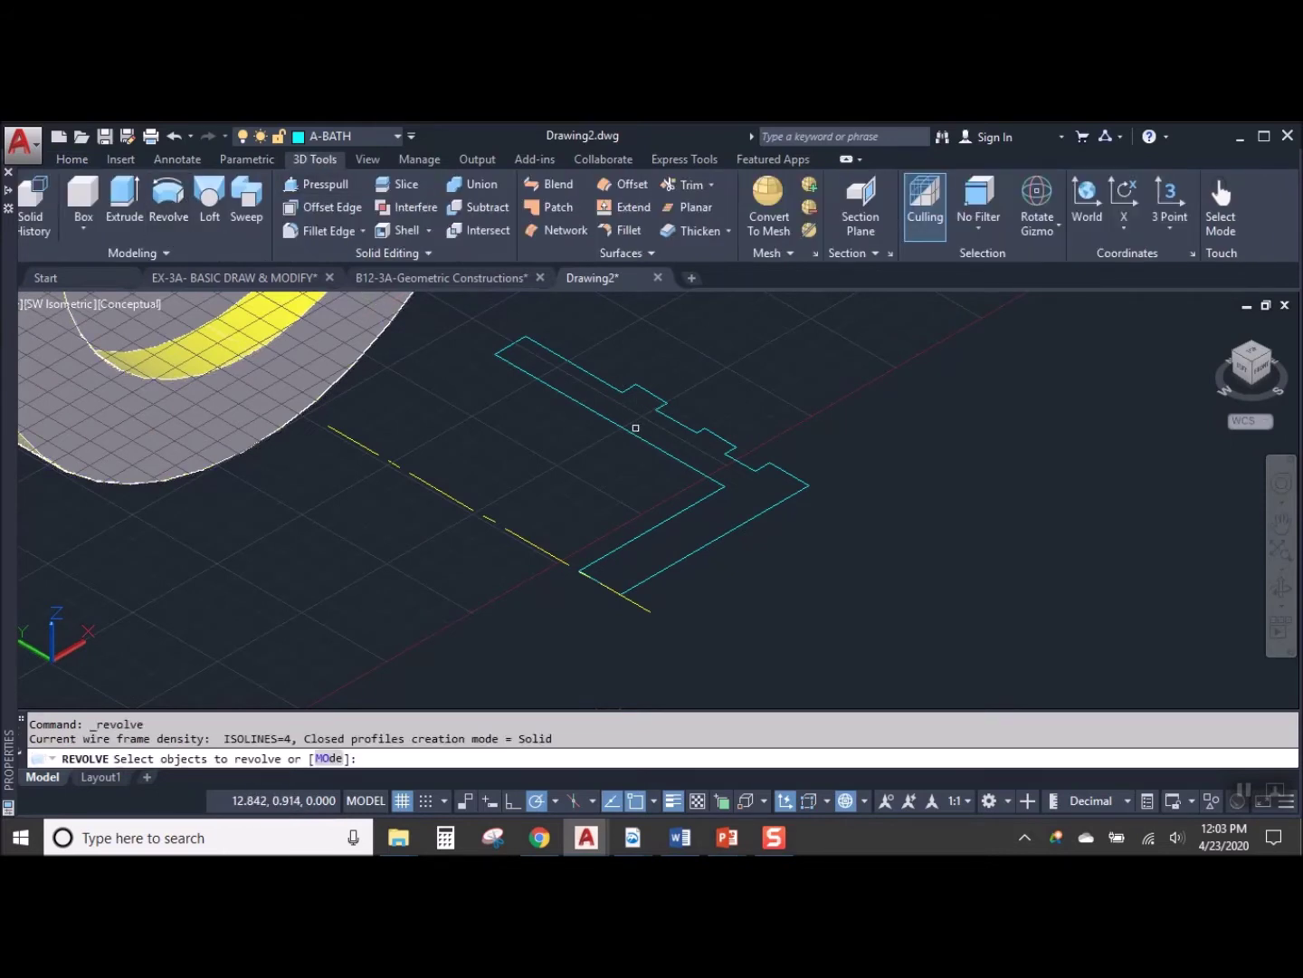
{"action": "left_click", "coordinate": [635, 427]}
{"action": "scroll", "coordinate": [689, 441], "scroll_direction": "up", "scroll_amount": 8}
{"action": "scroll", "coordinate": [238, 469], "scroll_direction": "up", "scroll_amount": 3}
{"action": "middle_click_drag", "start_coordinate": [535, 552], "coordinate": [354, 479]}
{"action": "key", "text": "Return"}
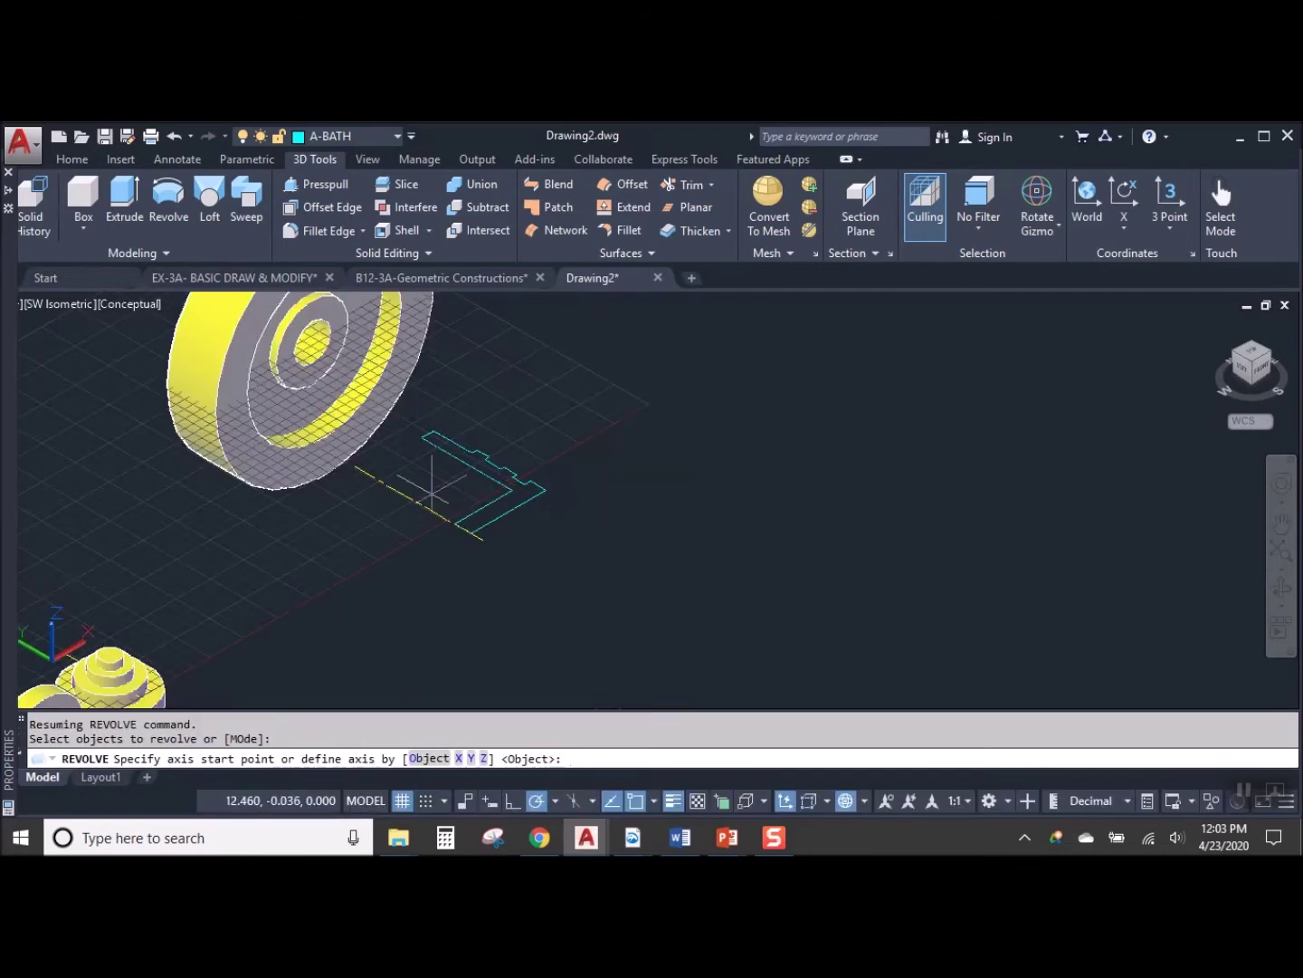
Revolve 360° about the centre line's two endpoints and orbit to inspect the hollow piston
{"action": "left_click", "coordinate": [355, 466]}
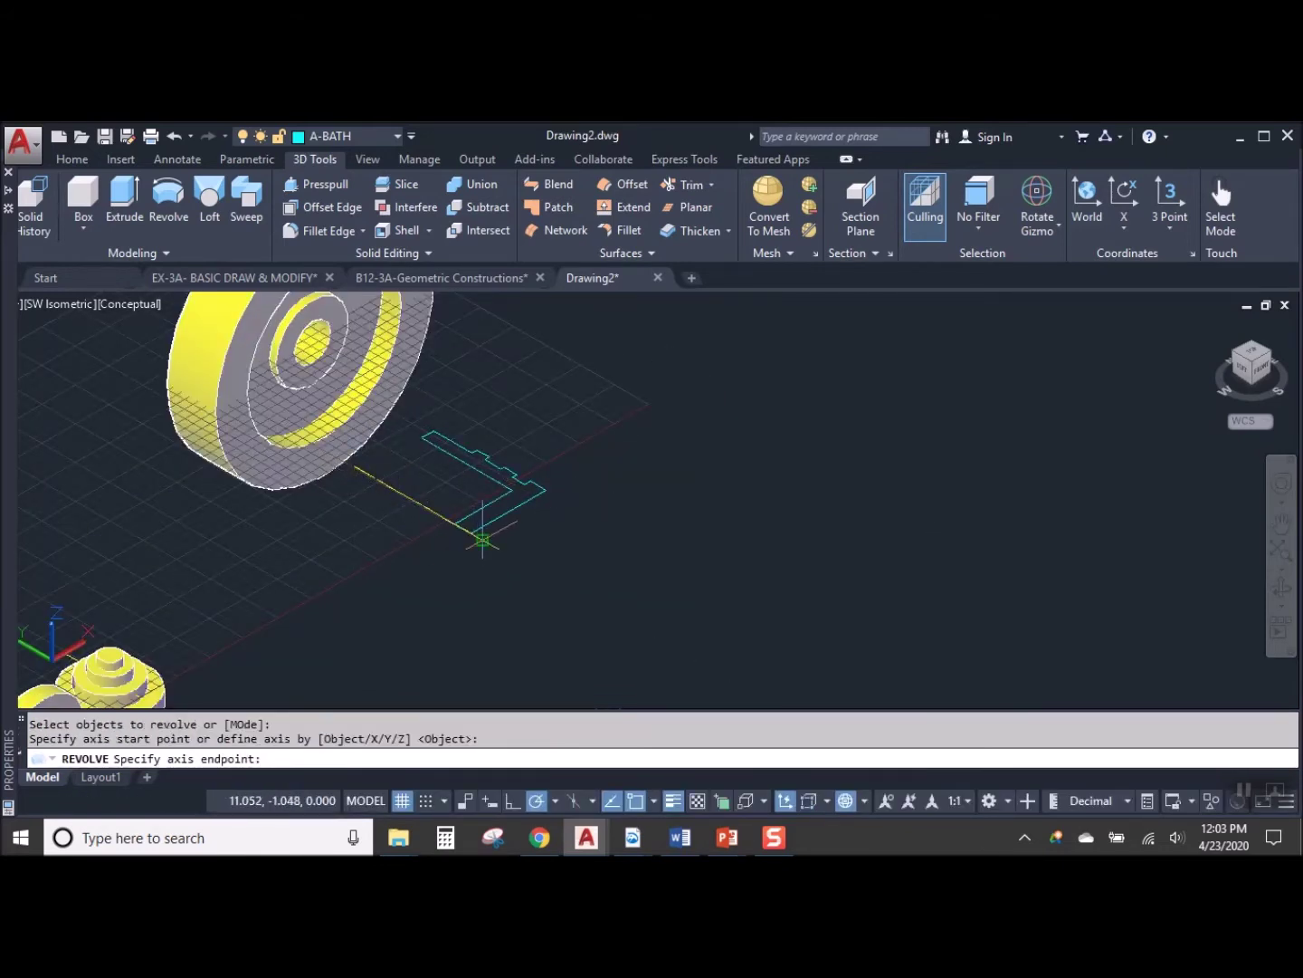
{"action": "left_click", "coordinate": [482, 536]}
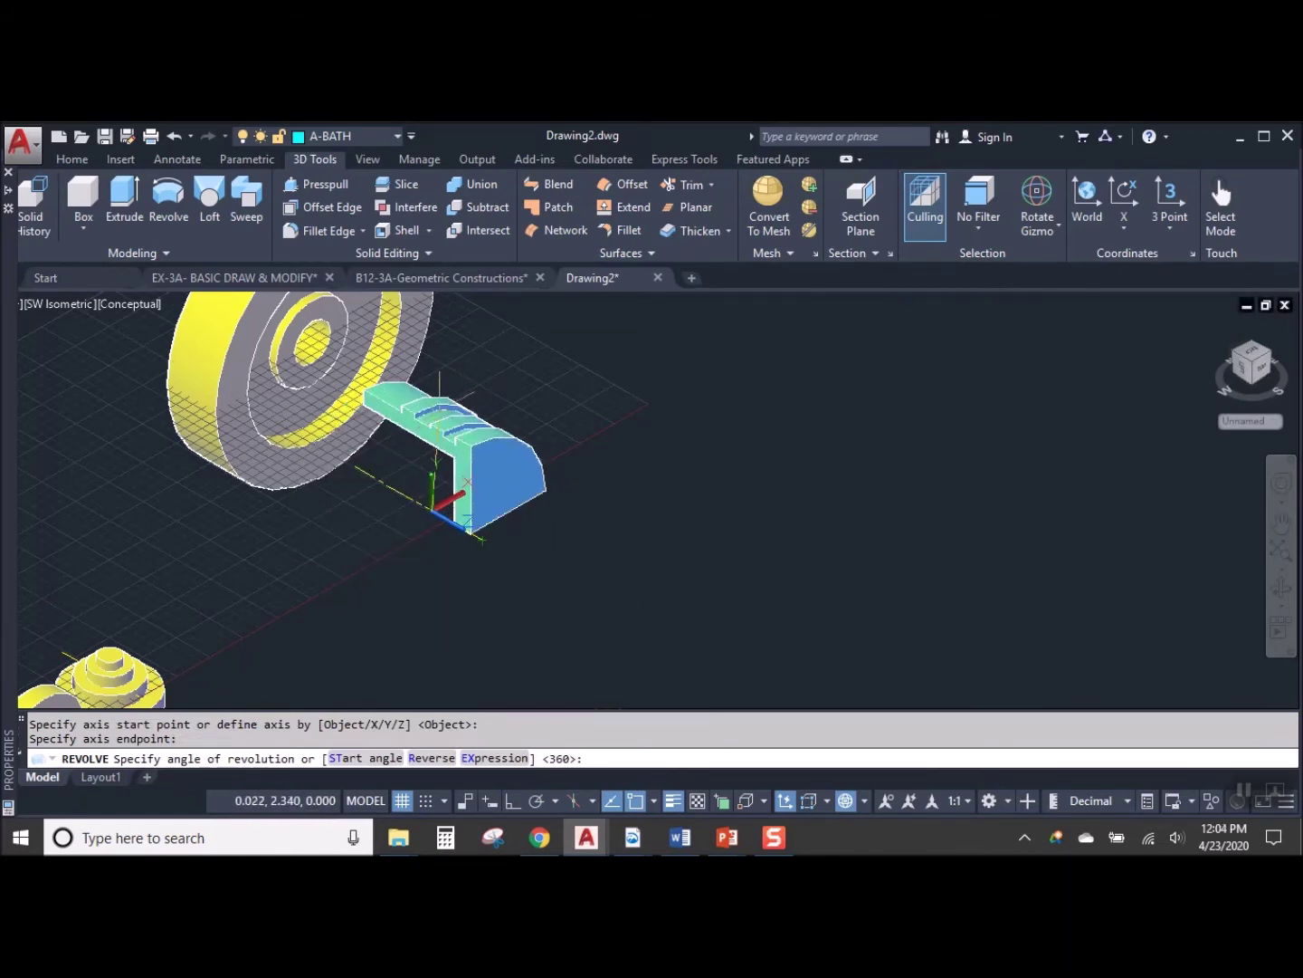
{"action": "scroll", "coordinate": [425, 421], "scroll_direction": "up", "scroll_amount": 2}
{"action": "key", "text": "Return"}
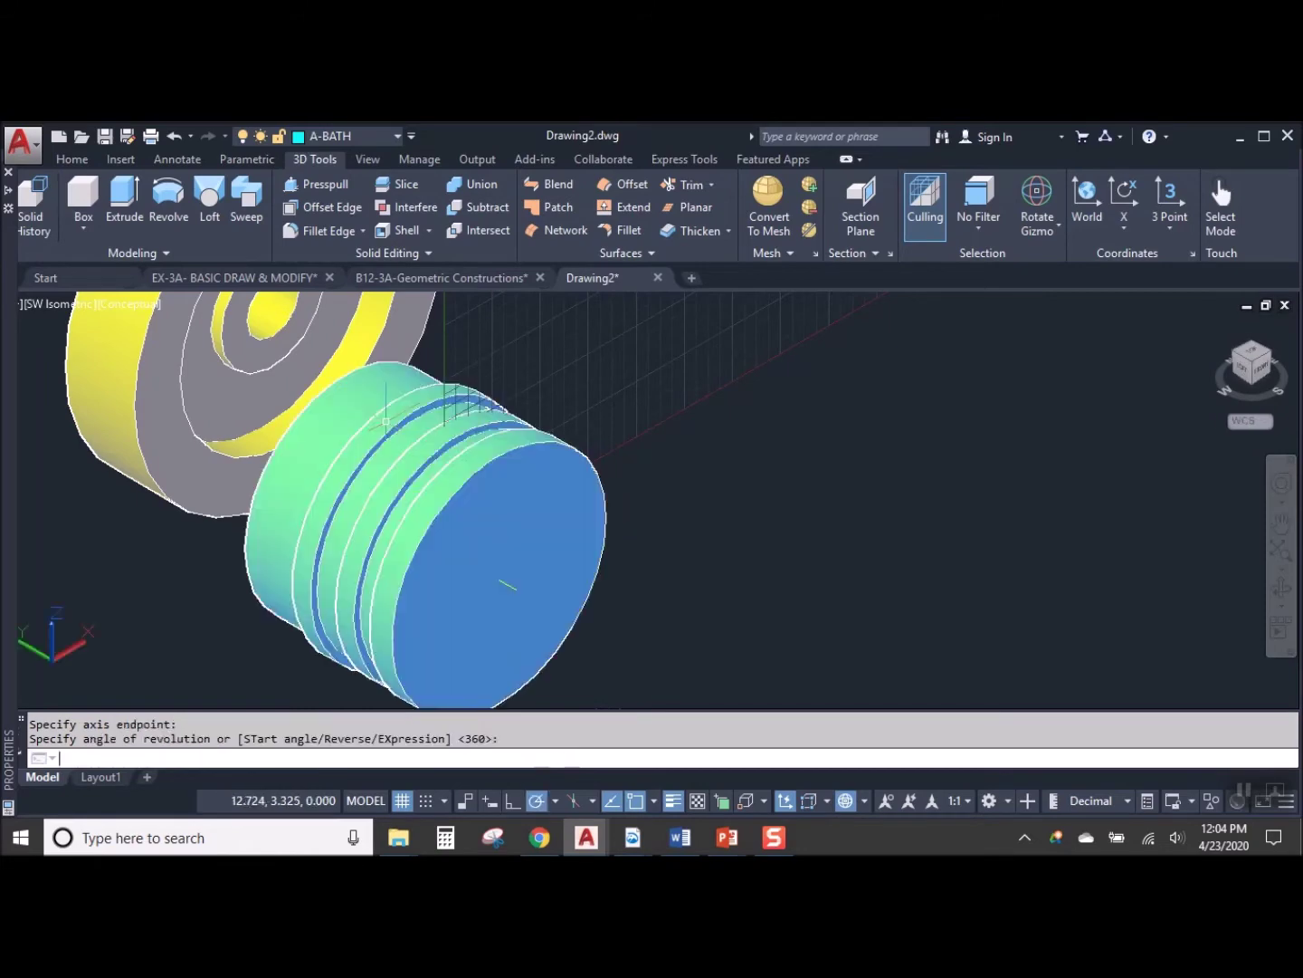
{"action": "middle_click_drag", "start_coordinate": [372, 517], "coordinate": [534, 556], "text": "shift"}
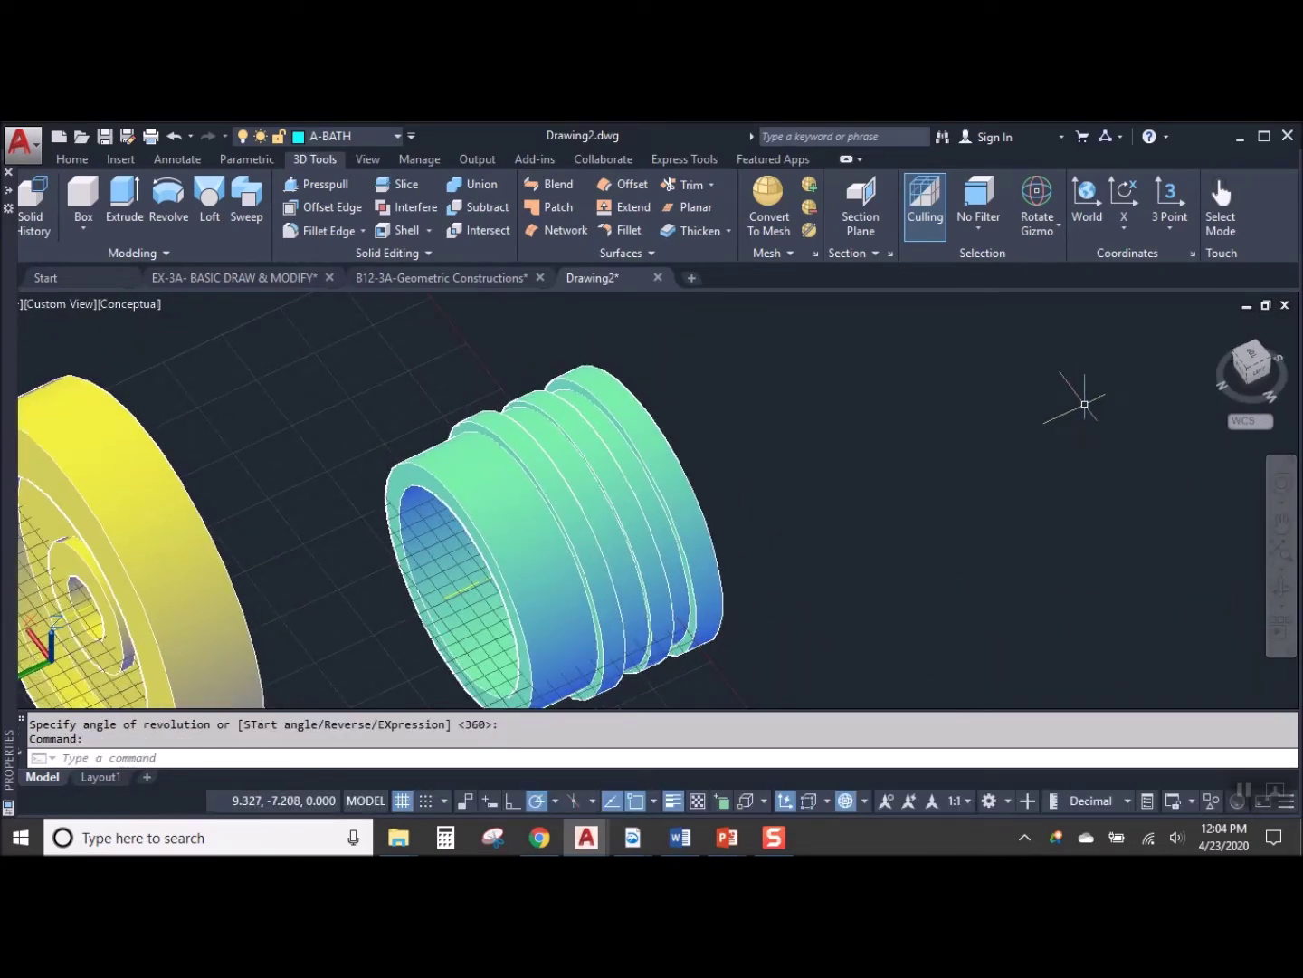
{"action": "left_click", "coordinate": [727, 838]}
View the Glassware and 3-D bottle slides, end the show, and return to AutoCAD
{"action": "left_click", "coordinate": [903, 777]}
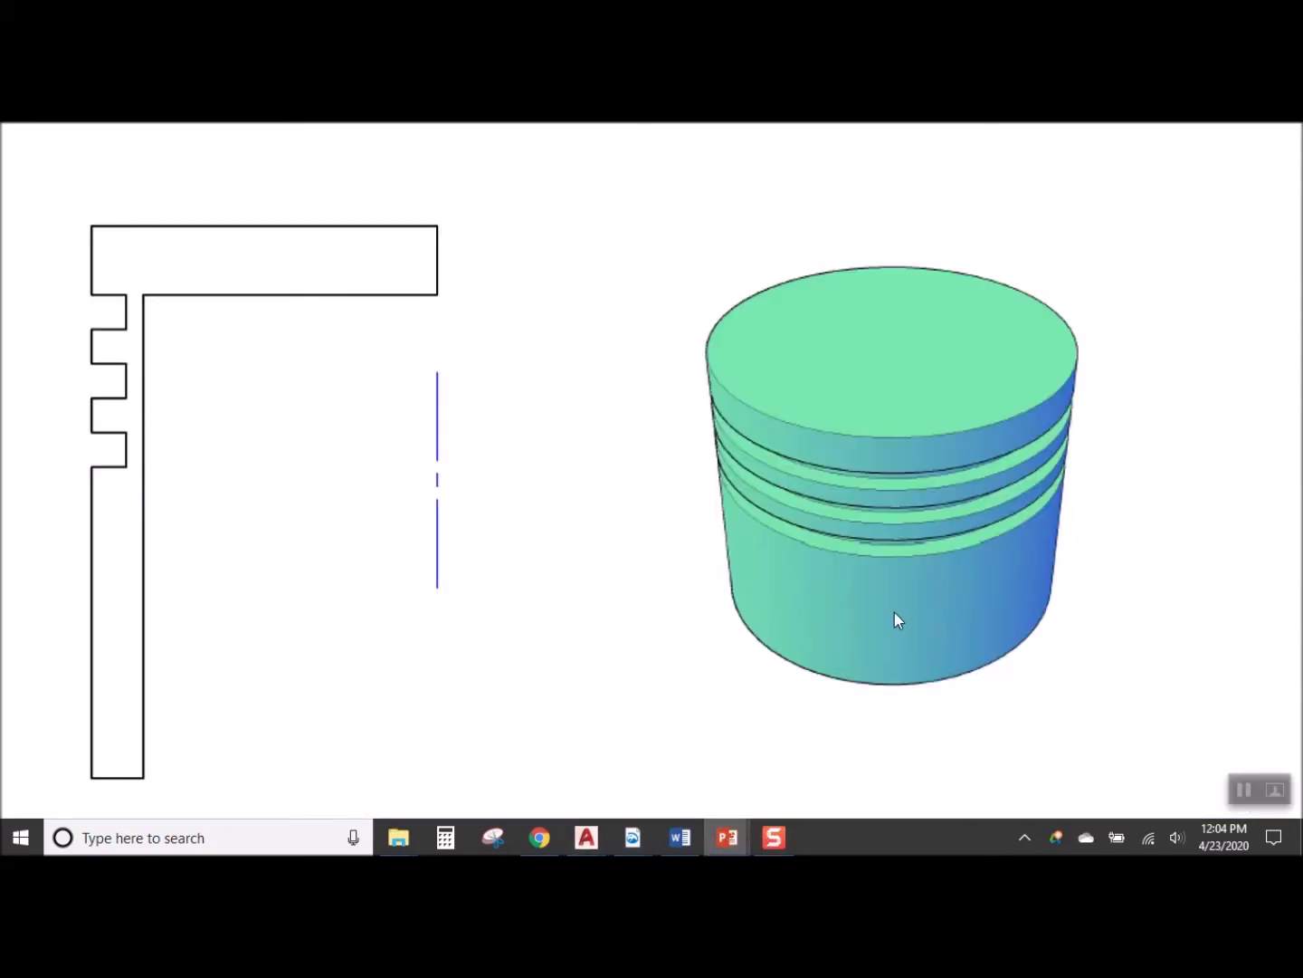
{"action": "left_click", "coordinate": [508, 468]}
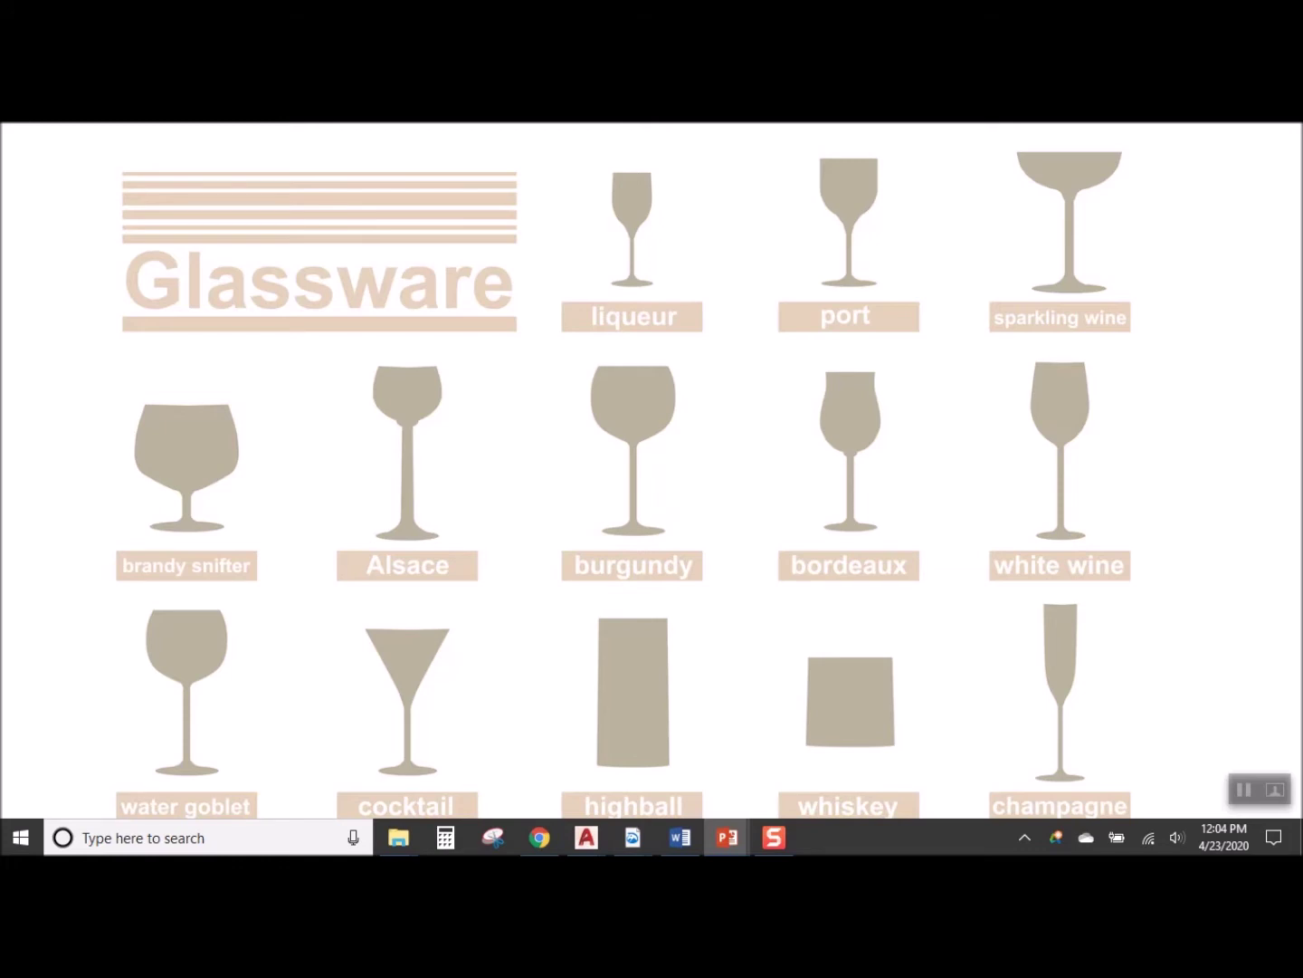
{"action": "left_click", "coordinate": [624, 471]}
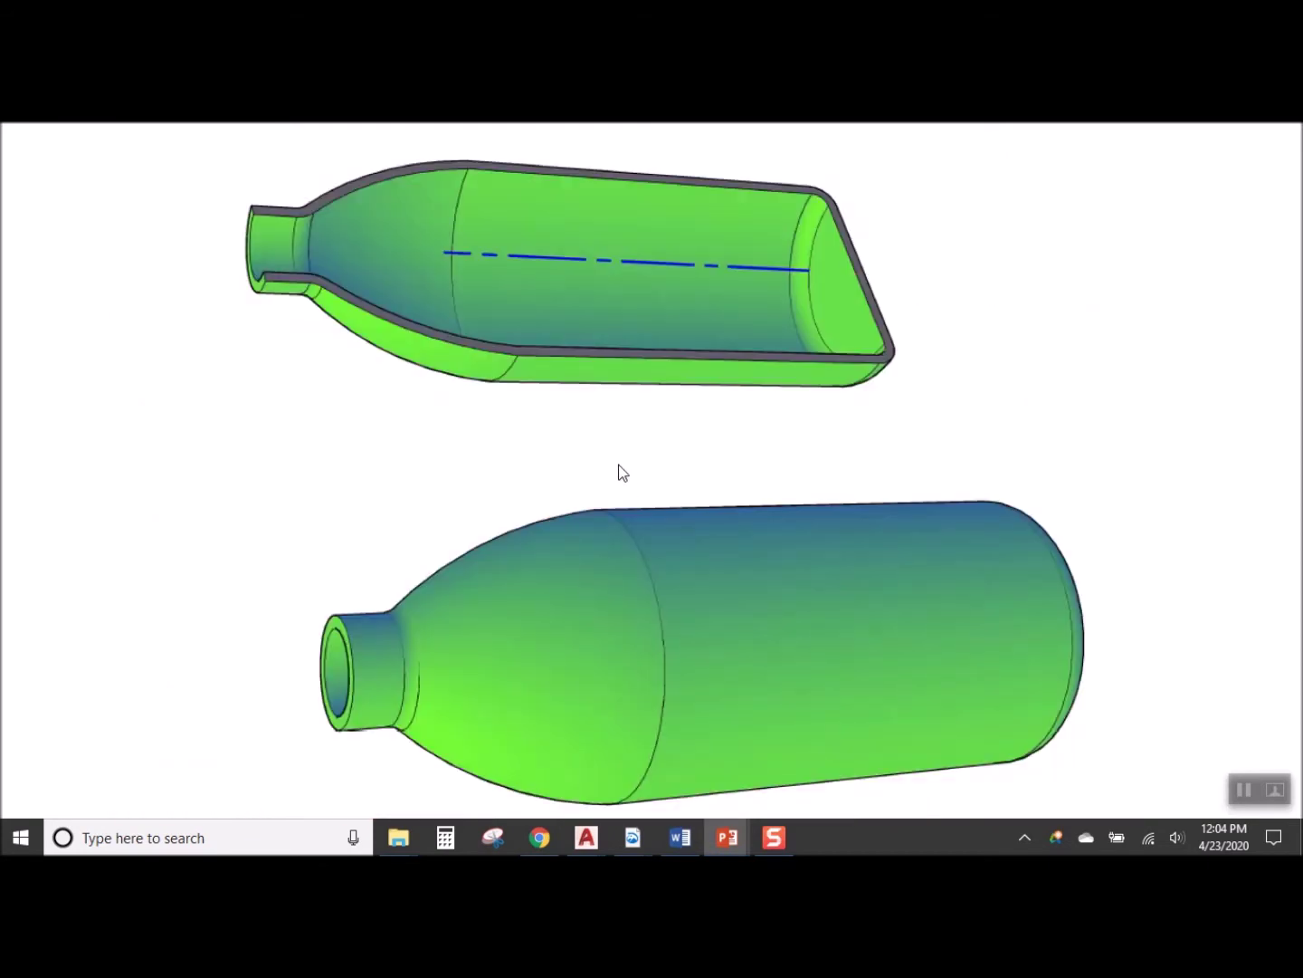
{"action": "scroll", "coordinate": [620, 466], "scroll_direction": "up", "scroll_amount": 1}
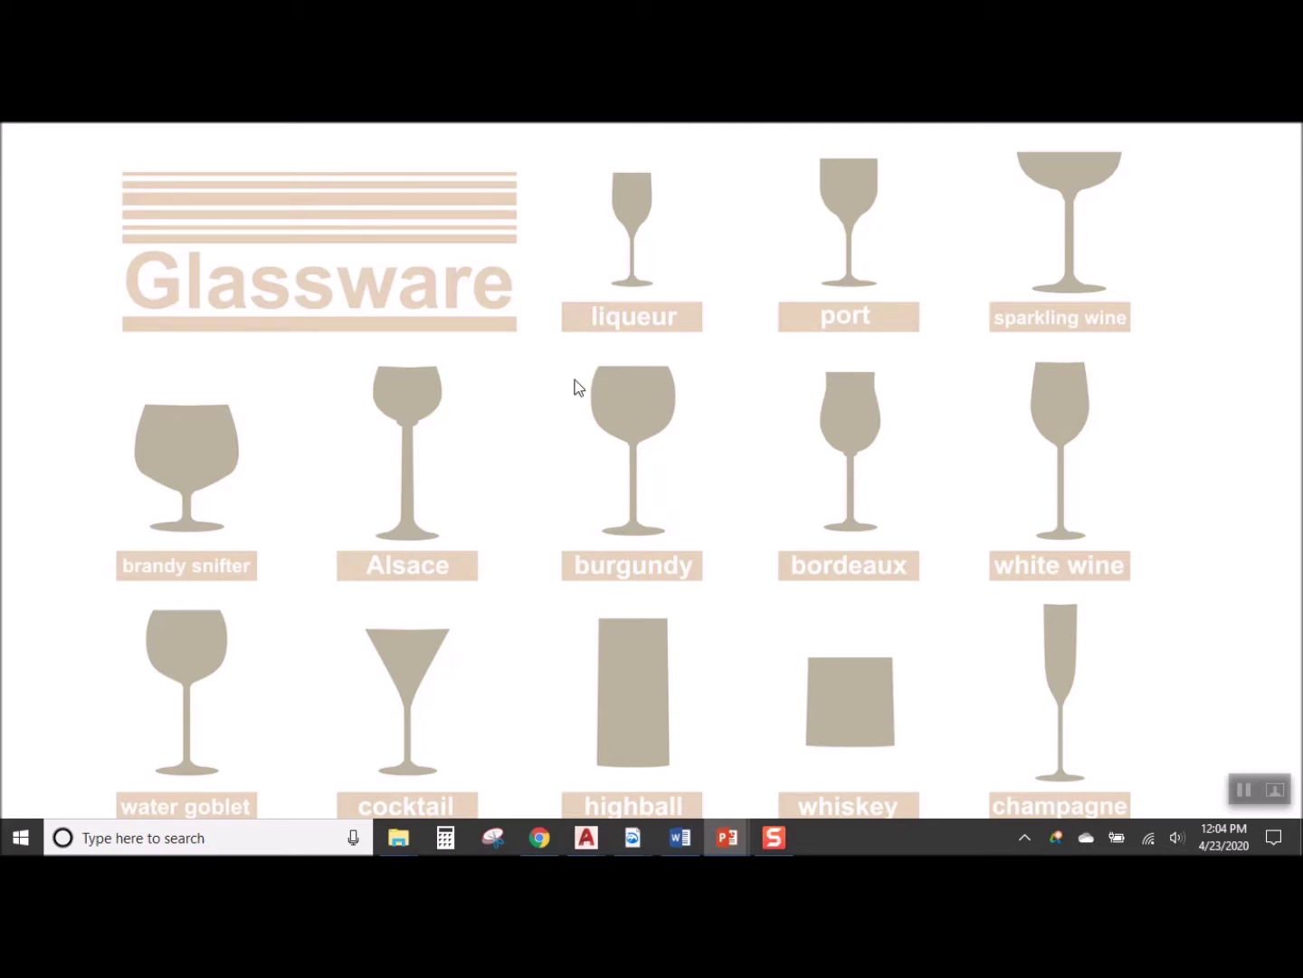
{"action": "key", "text": "Escape"}
{"action": "scroll", "coordinate": [321, 630], "scroll_direction": "down", "scroll_amount": 1}
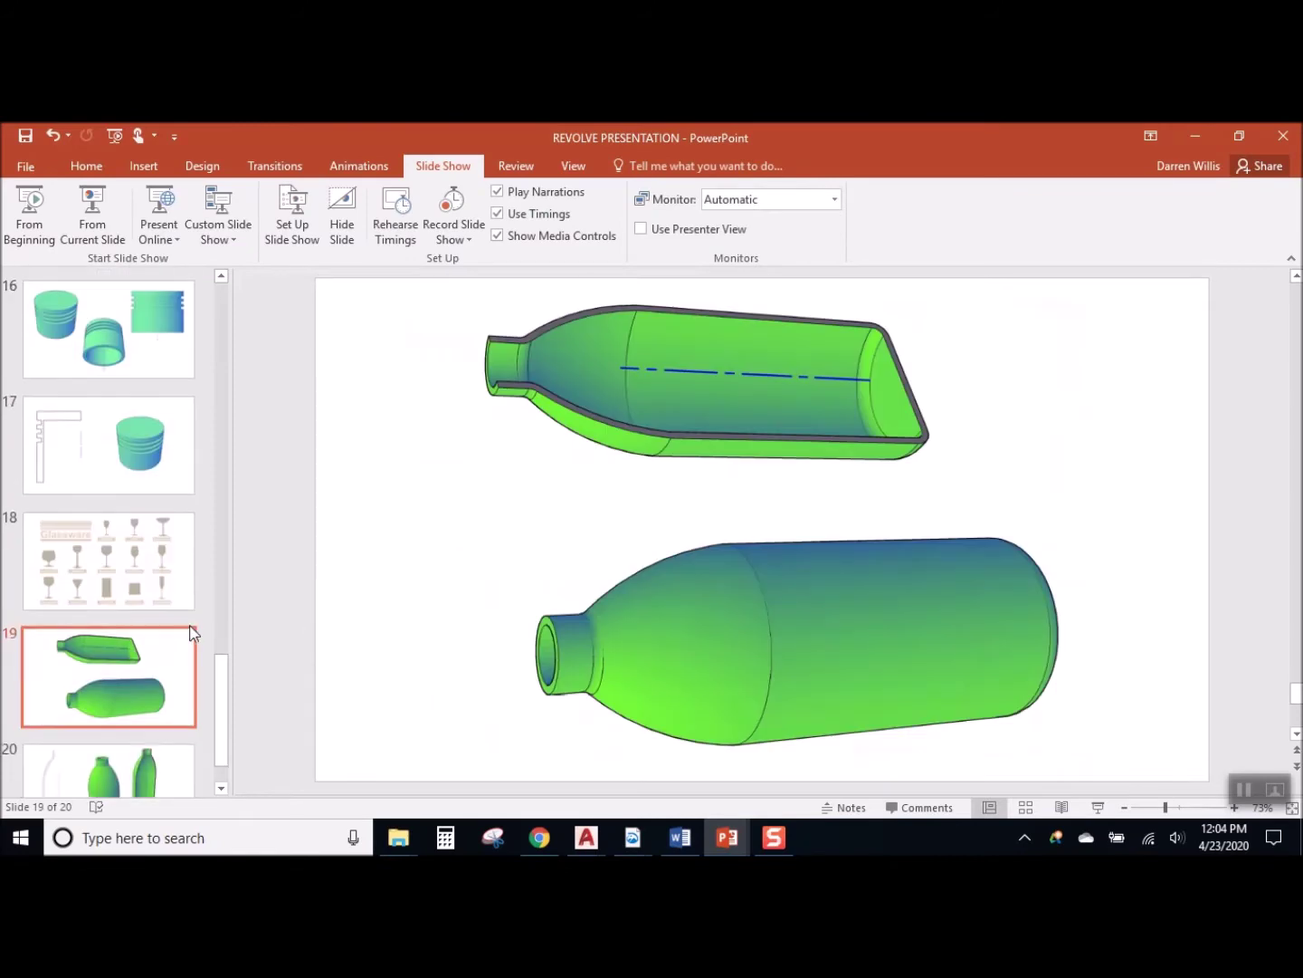
{"action": "scroll", "coordinate": [254, 663], "scroll_direction": "down", "scroll_amount": 1}
{"action": "left_click", "coordinate": [1201, 135]}
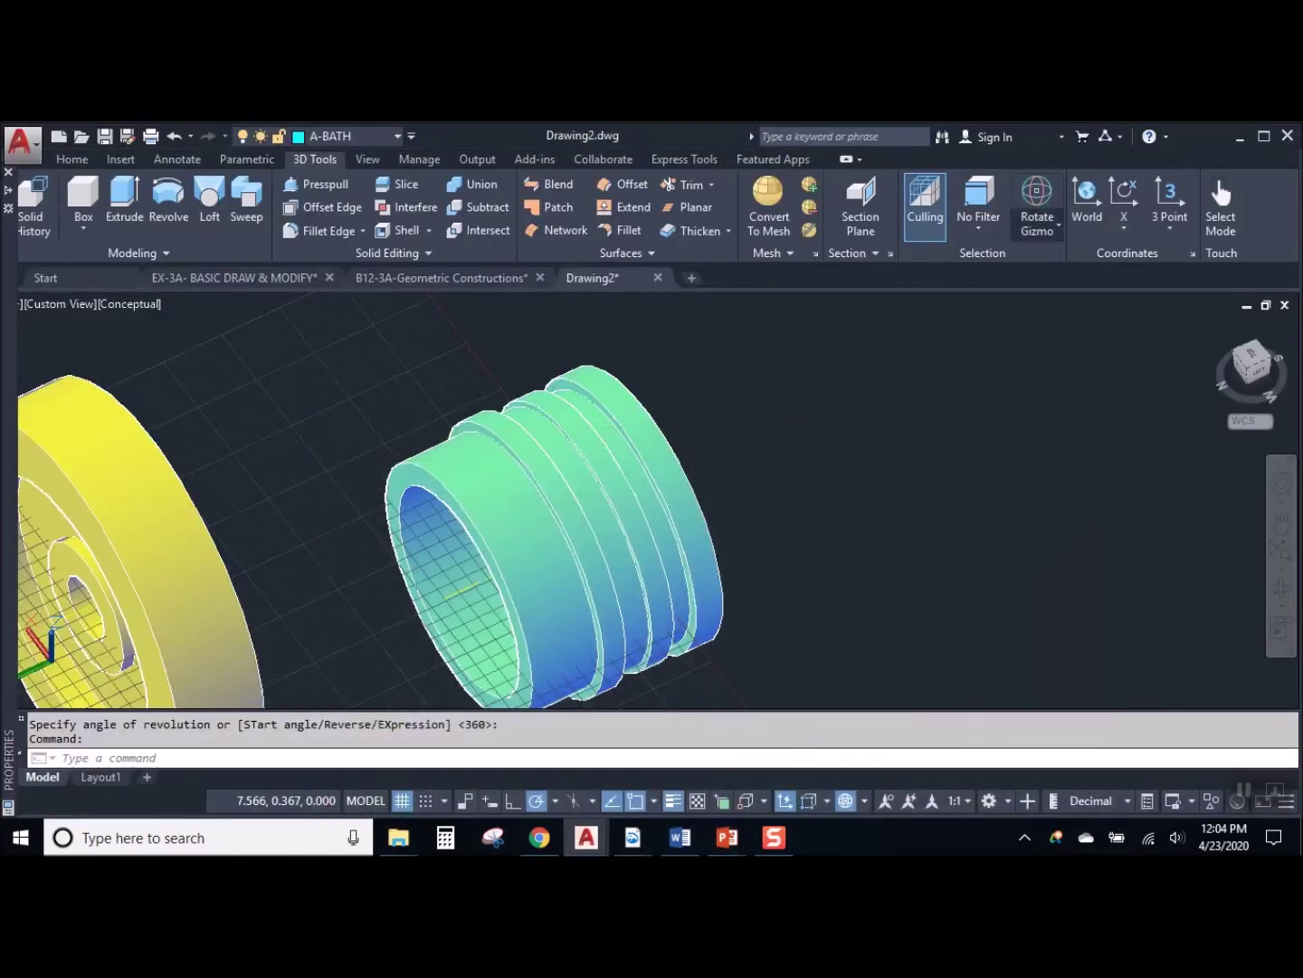
In Top view, draw a new vertical axis line
{"action": "left_click", "coordinate": [1250, 362]}
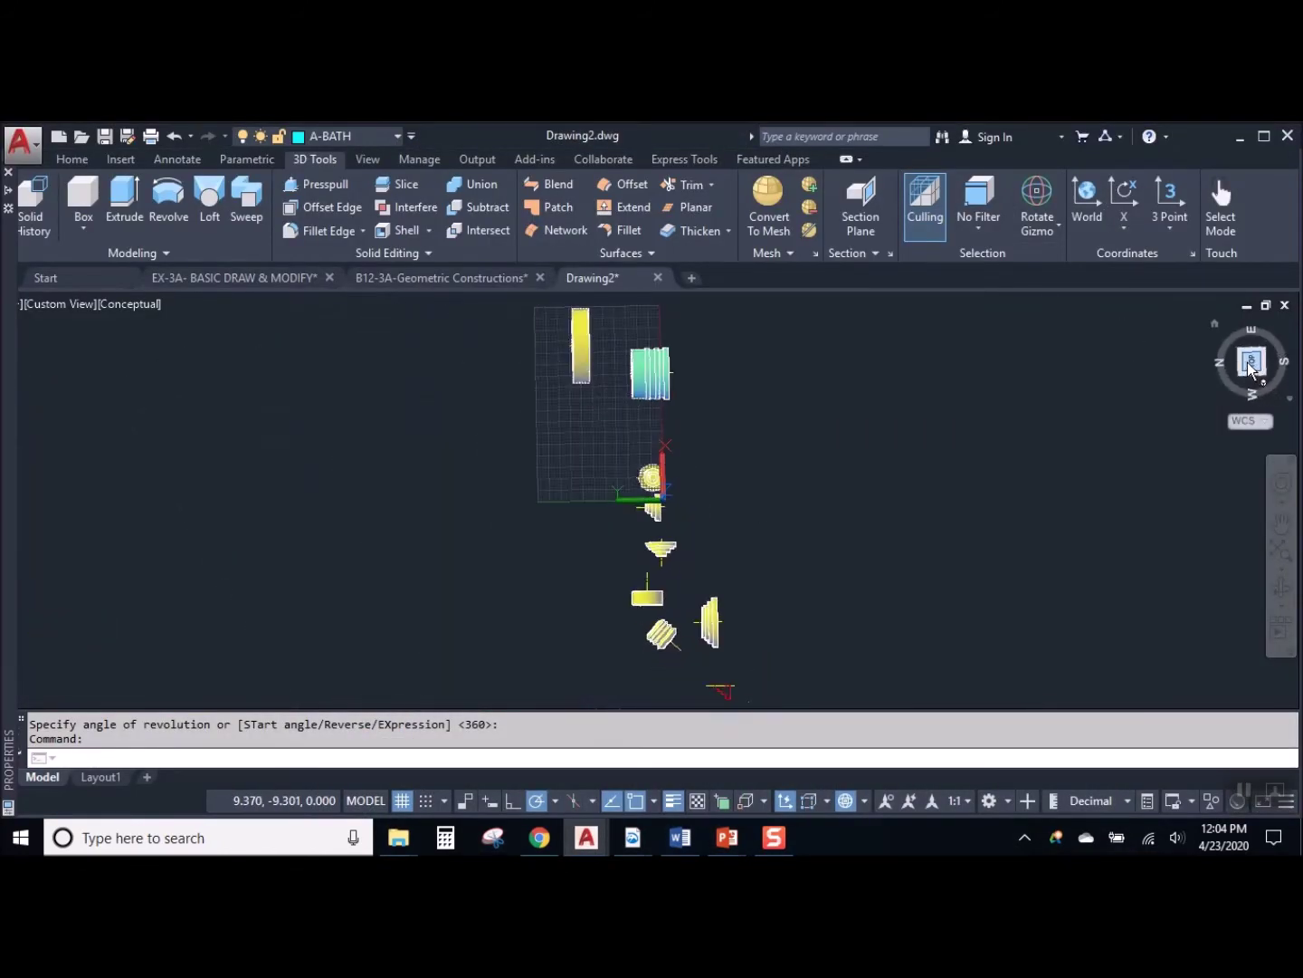
{"action": "scroll", "coordinate": [587, 399], "scroll_direction": "up", "scroll_amount": 4}
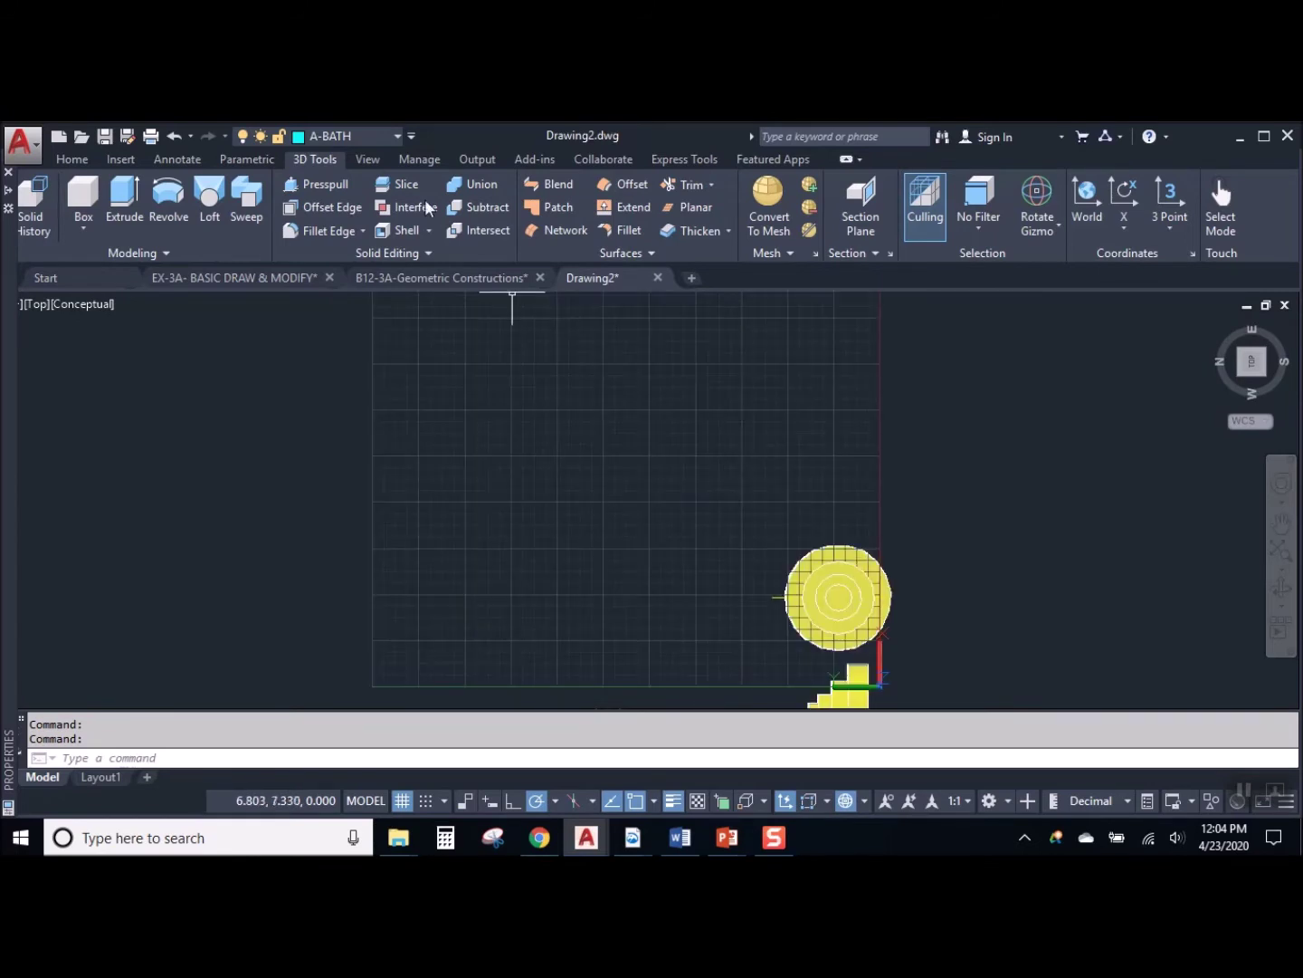
{"action": "left_click", "coordinate": [72, 159]}
{"action": "left_click", "coordinate": [35, 186]}
{"action": "left_click", "coordinate": [520, 365]}
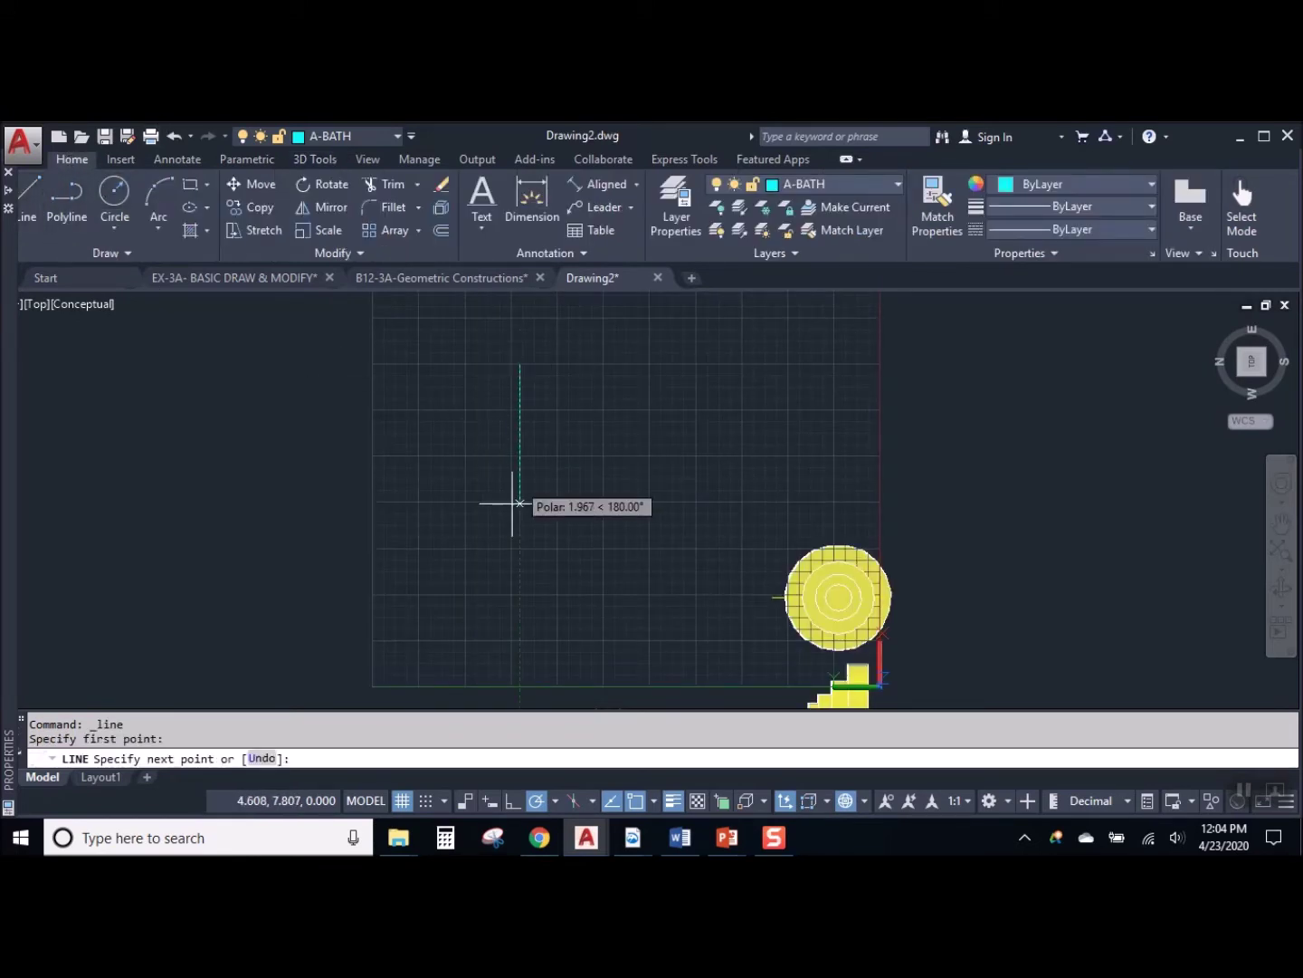
{"action": "left_click", "coordinate": [520, 632]}
{"action": "key", "text": "Return"}
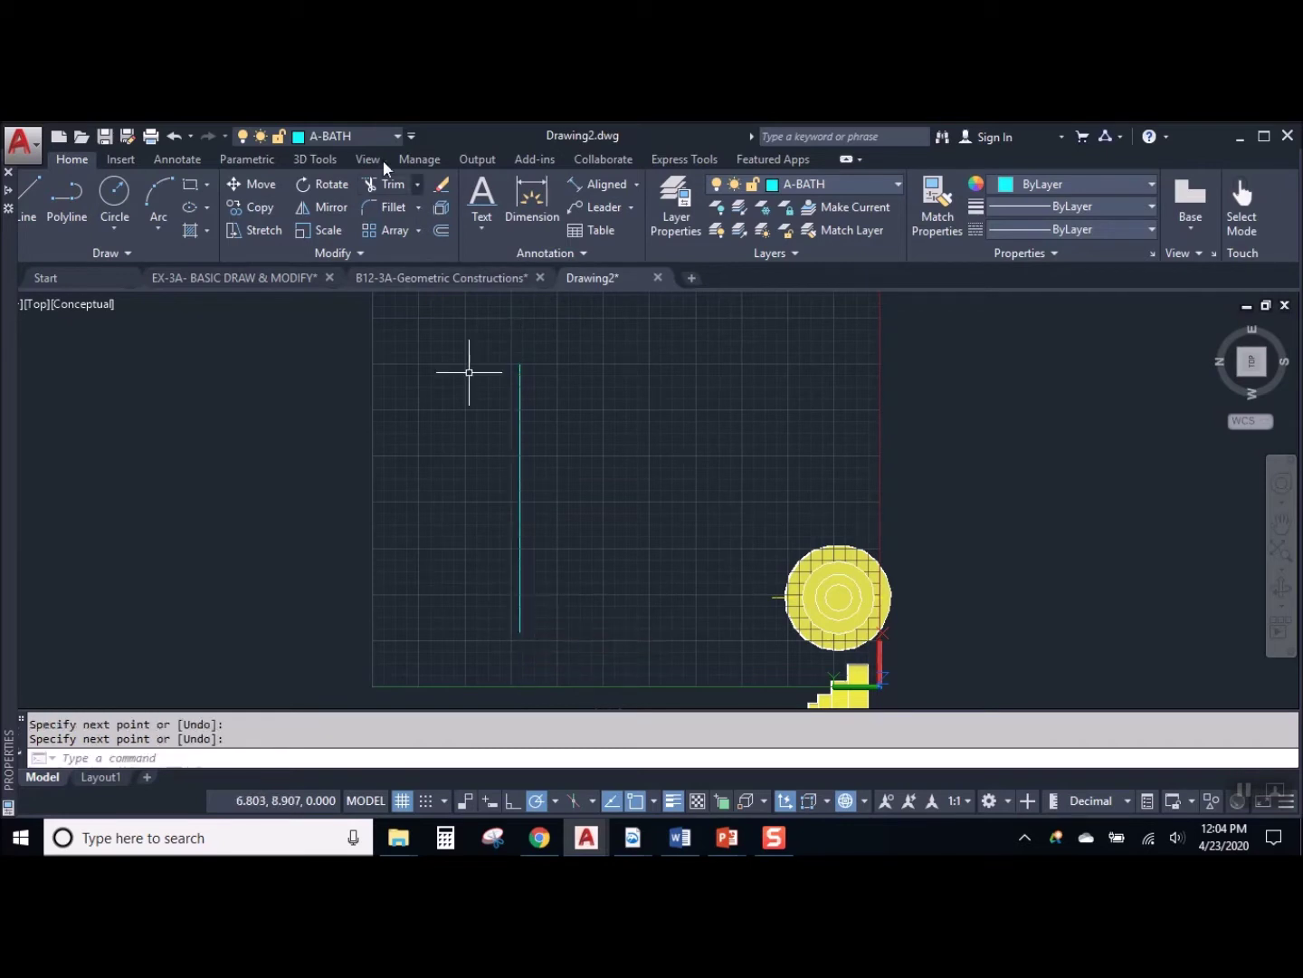
On the CONSTRUCTION layer, draw the glass foot and stem from the axis bottom
{"action": "left_click", "coordinate": [351, 136]}
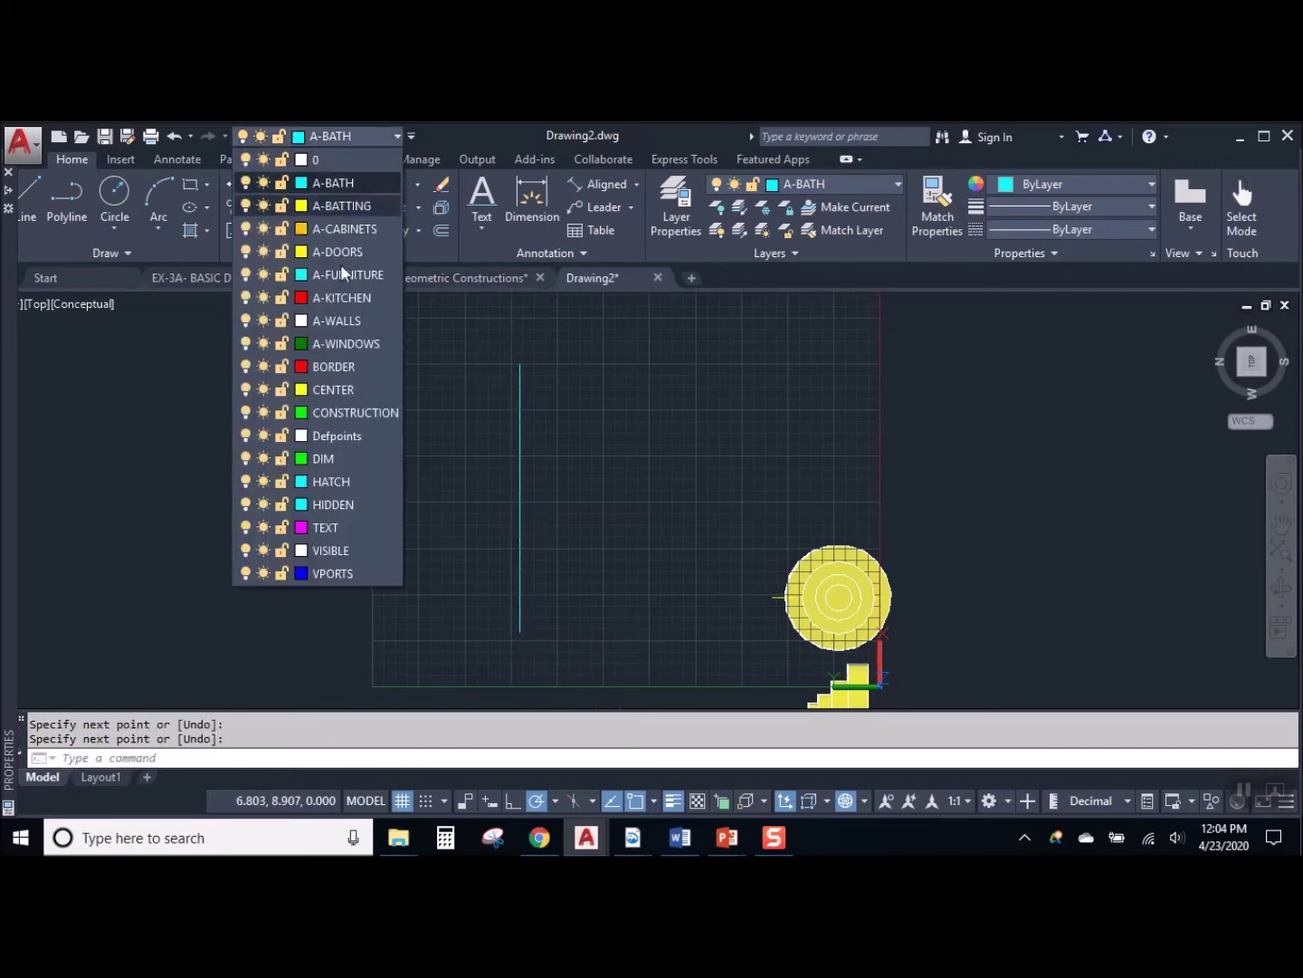
{"action": "left_click", "coordinate": [334, 411]}
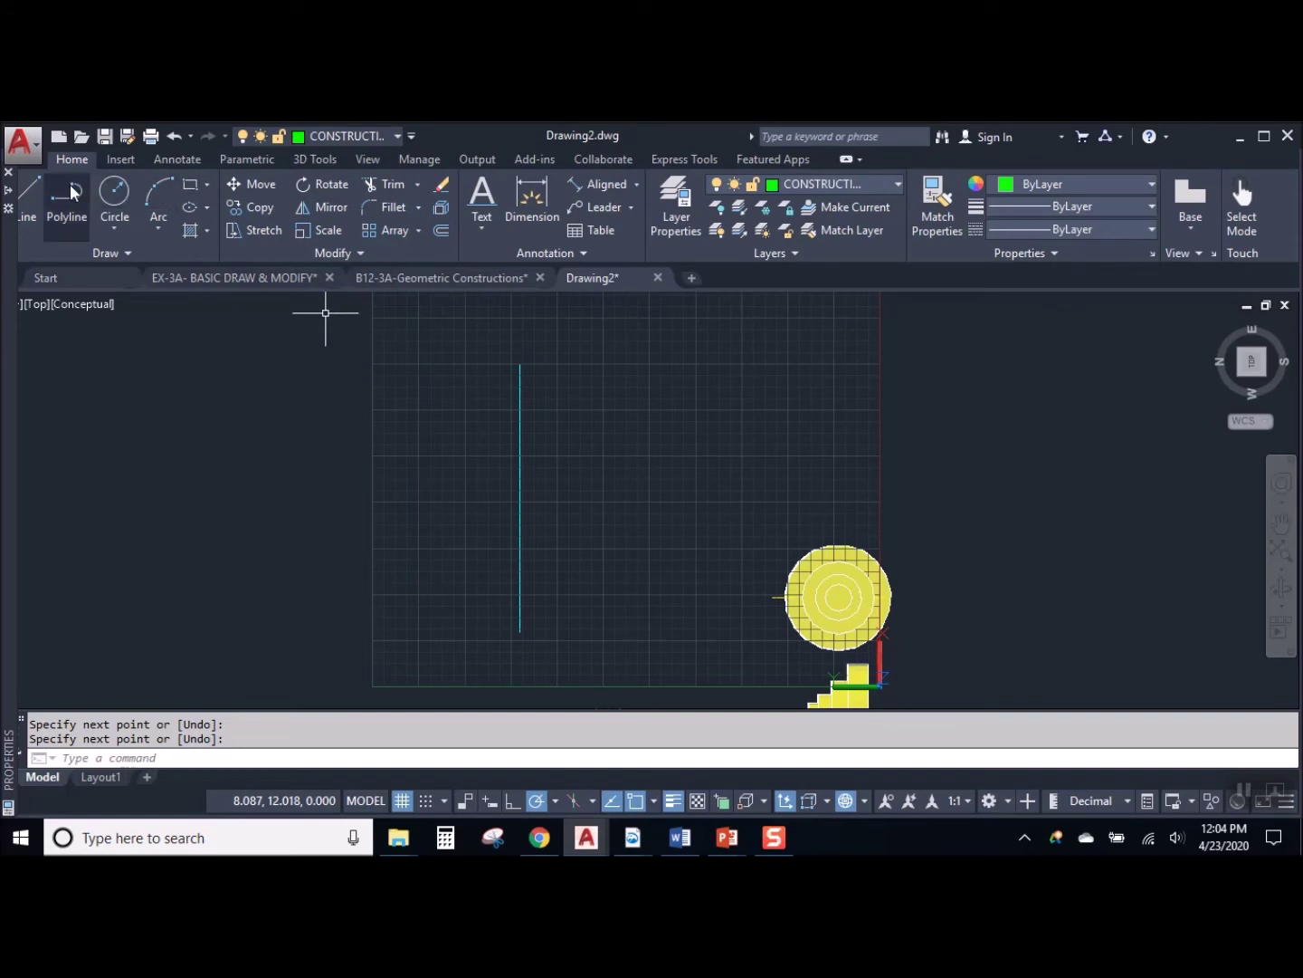
{"action": "left_click", "coordinate": [30, 184]}
{"action": "scroll", "coordinate": [457, 553], "scroll_direction": "up", "scroll_amount": 2}
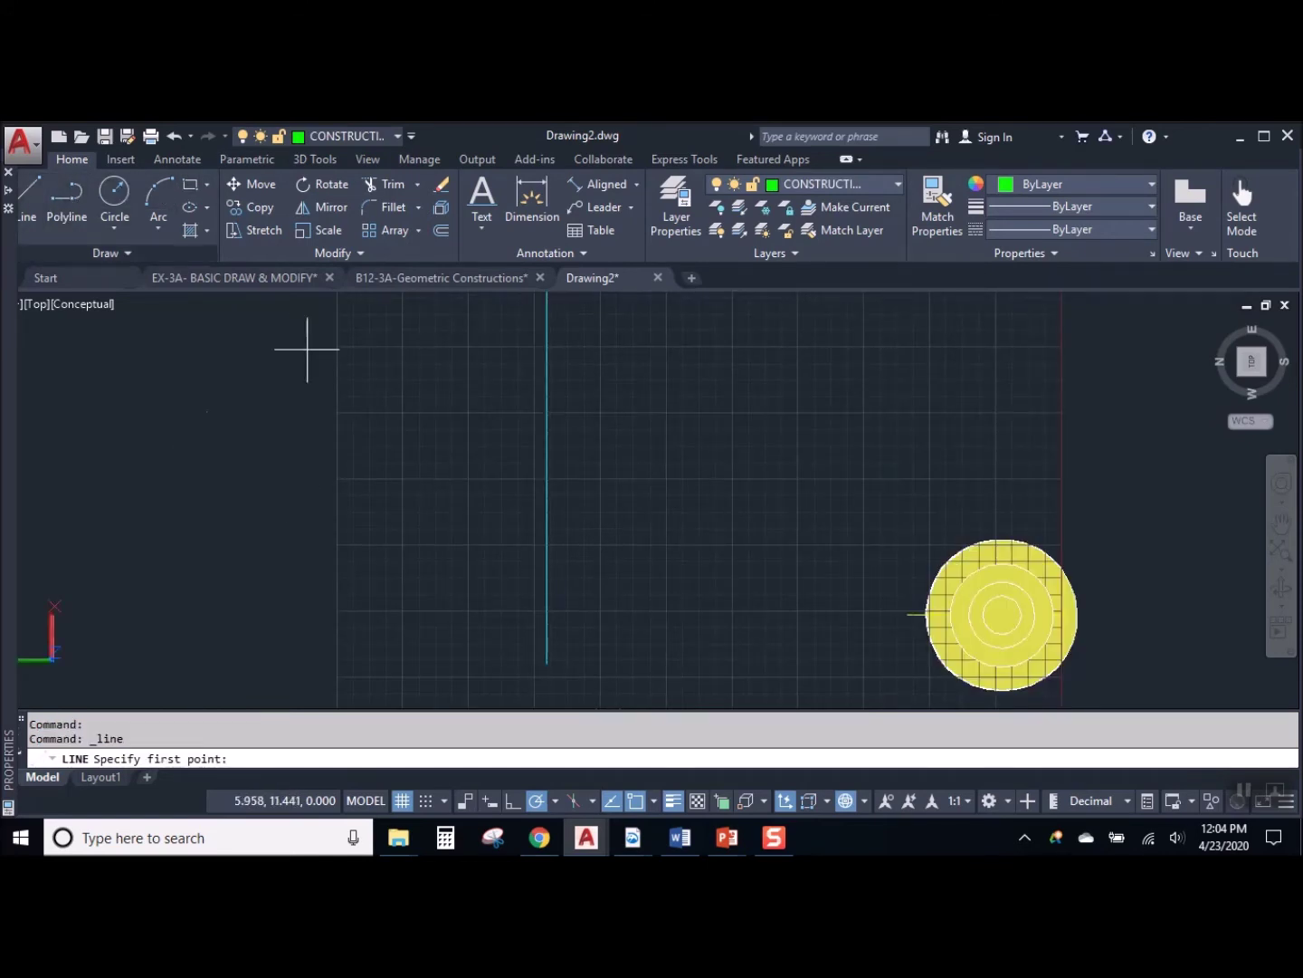
{"action": "left_click", "coordinate": [547, 663]}
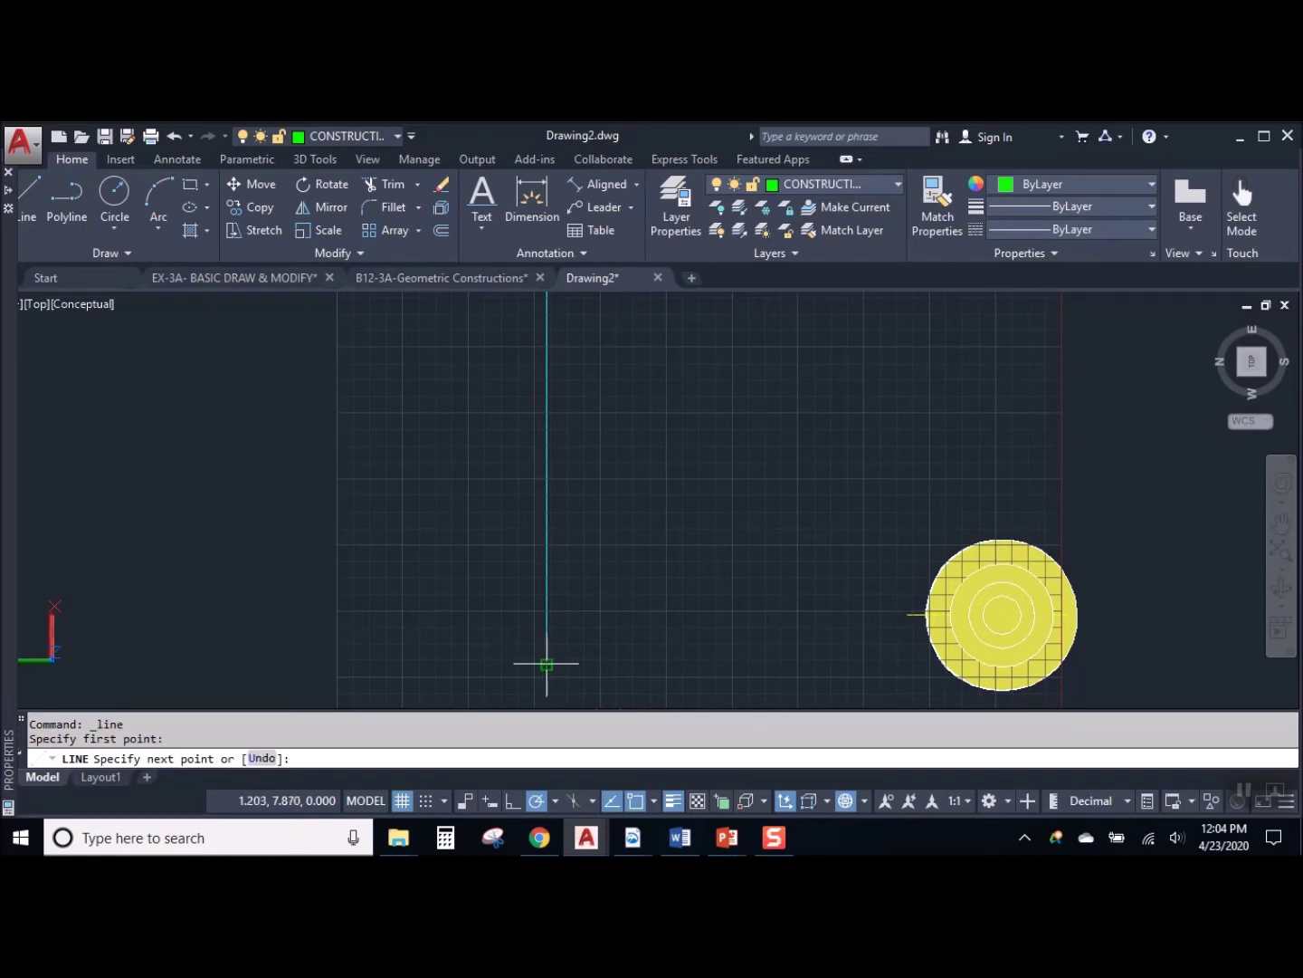
{"action": "left_click", "coordinate": [420, 664]}
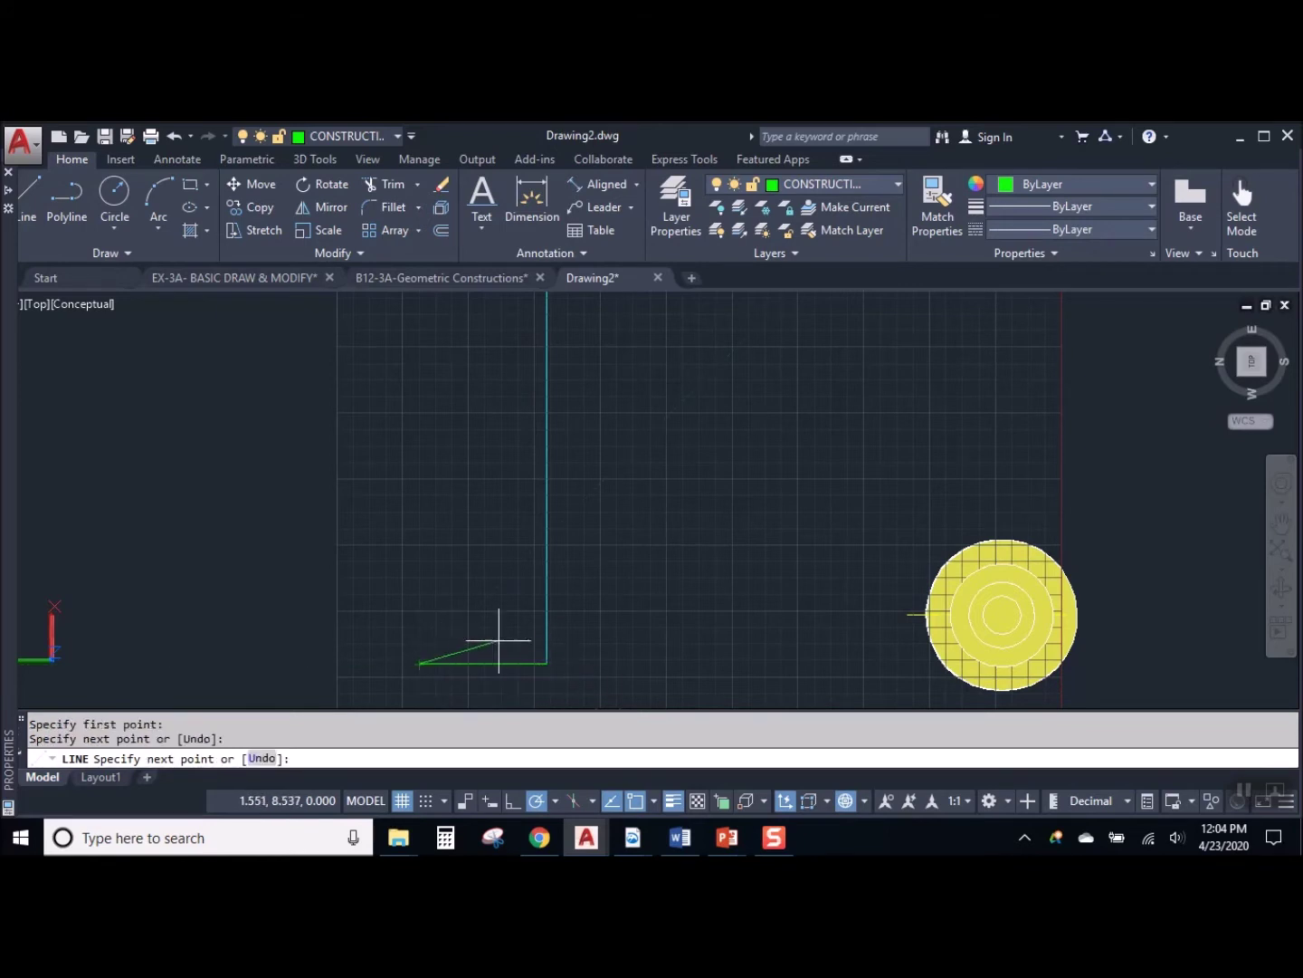
{"action": "scroll", "coordinate": [506, 637], "scroll_direction": "up", "scroll_amount": 2}
{"action": "left_click", "coordinate": [544, 645]}
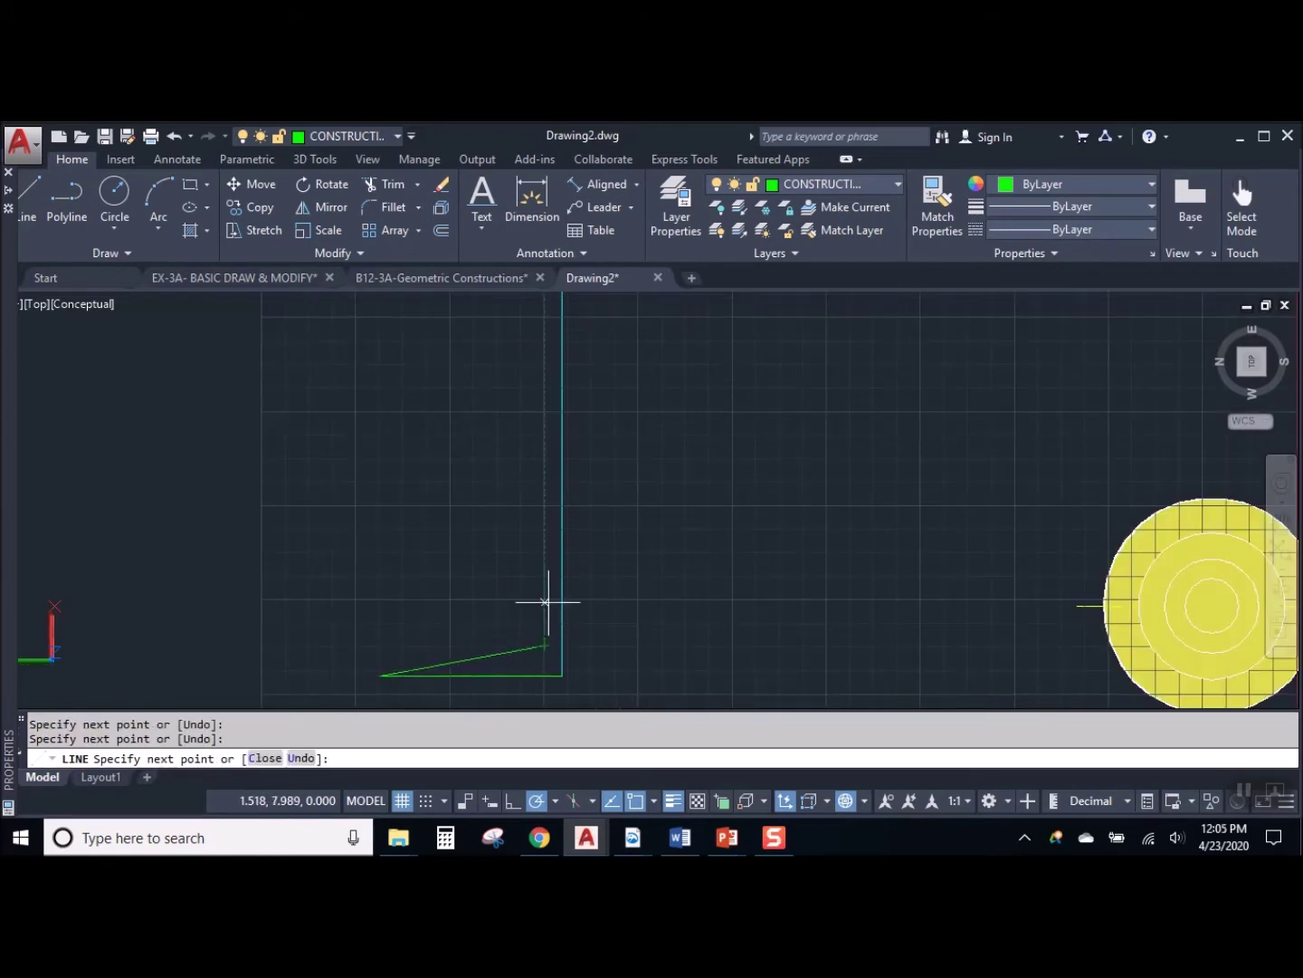
{"action": "left_click", "coordinate": [544, 357]}
{"action": "middle_click_drag", "start_coordinate": [542, 373], "coordinate": [564, 492]}
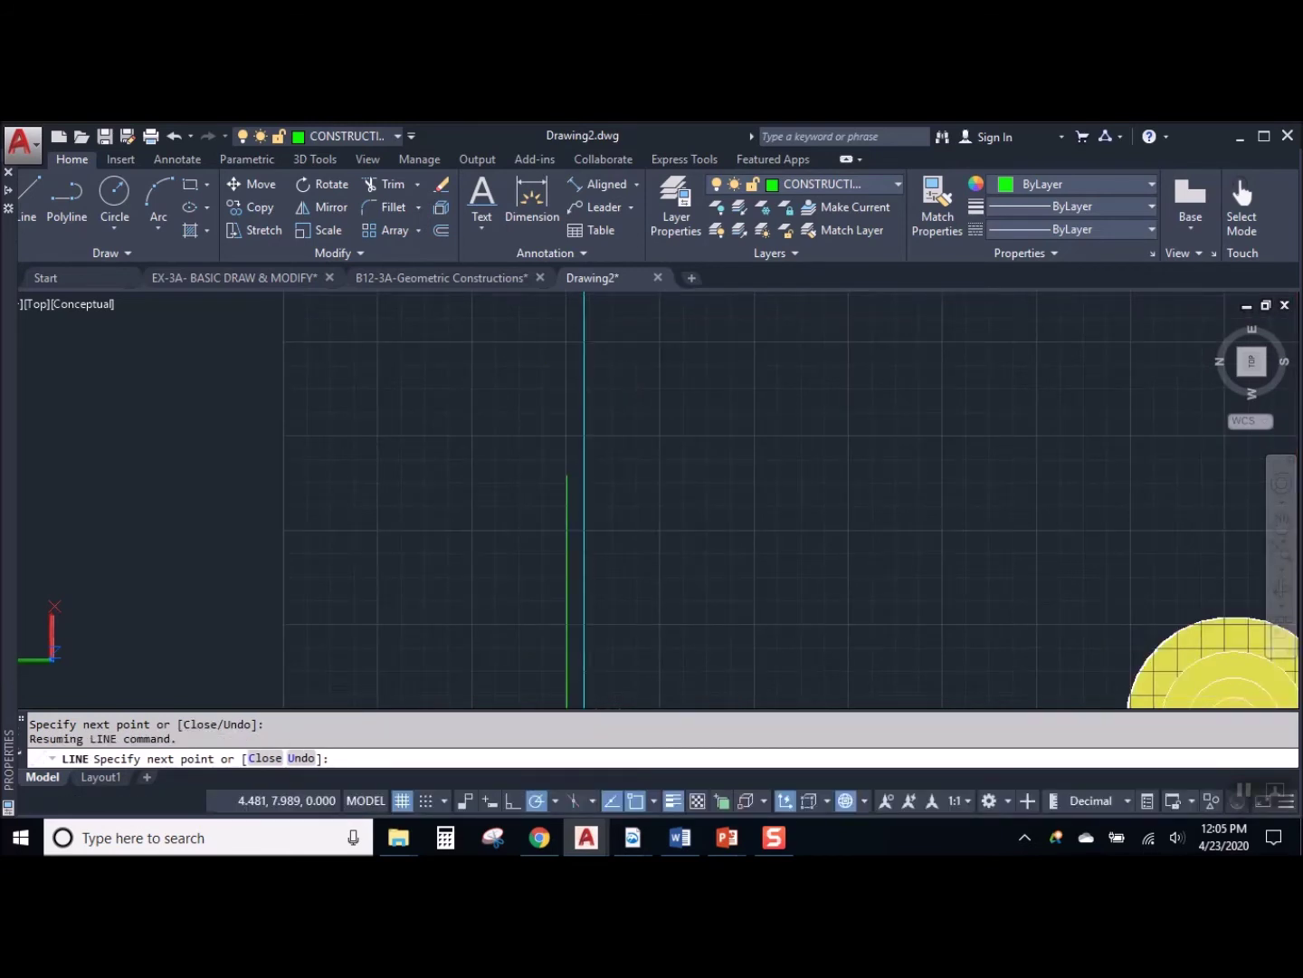
{"action": "key", "text": "Return"}
Draw the curved bowl arc from the stem top through a midpoint to its top end
{"action": "scroll", "coordinate": [539, 457], "scroll_direction": "down", "scroll_amount": 2}
{"action": "scroll", "coordinate": [539, 457], "scroll_direction": "up", "scroll_amount": 2}
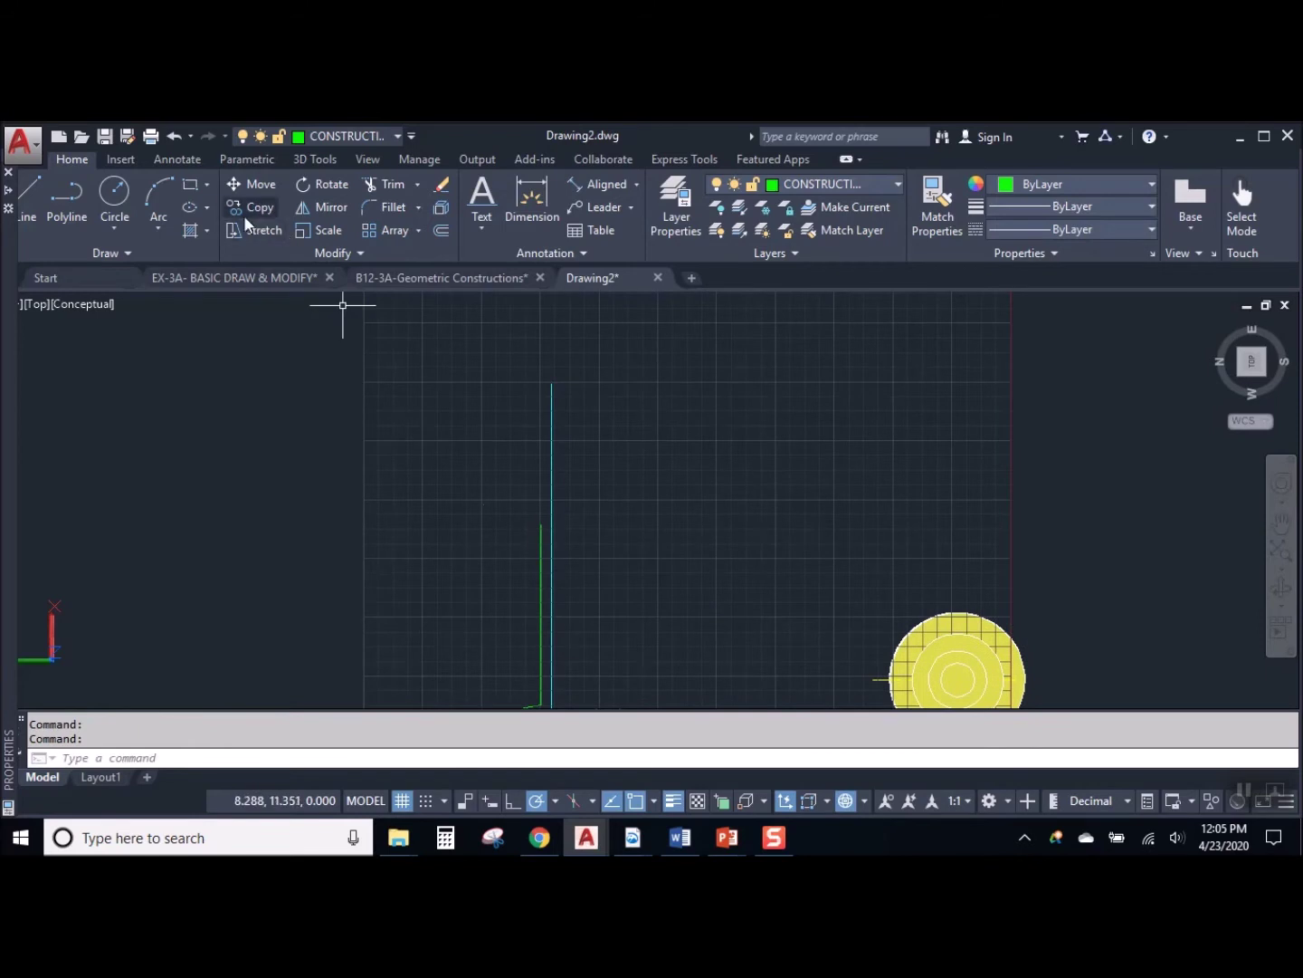
{"action": "left_click", "coordinate": [146, 192]}
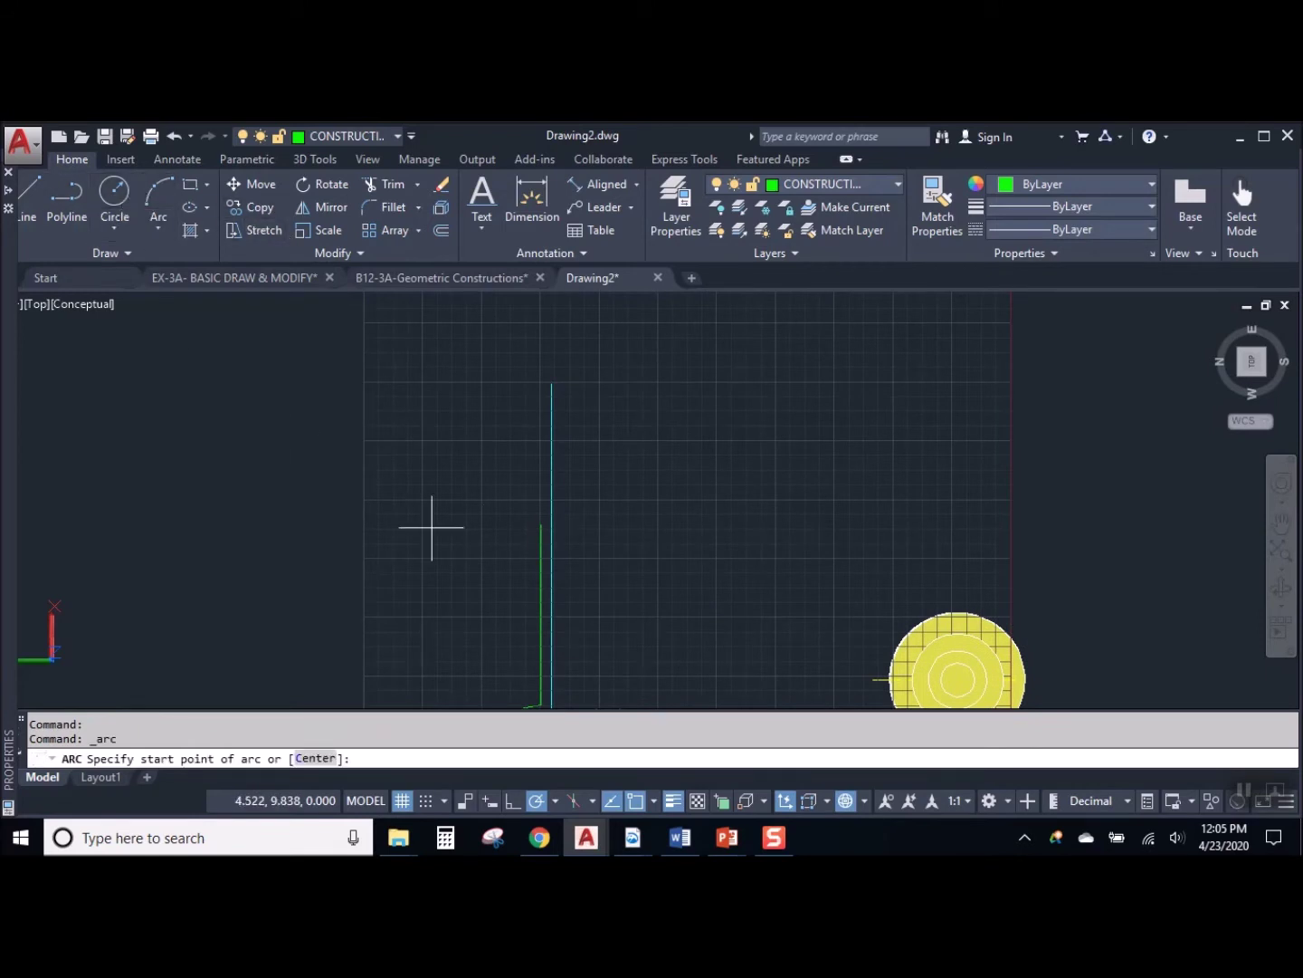
{"action": "left_click", "coordinate": [543, 525]}
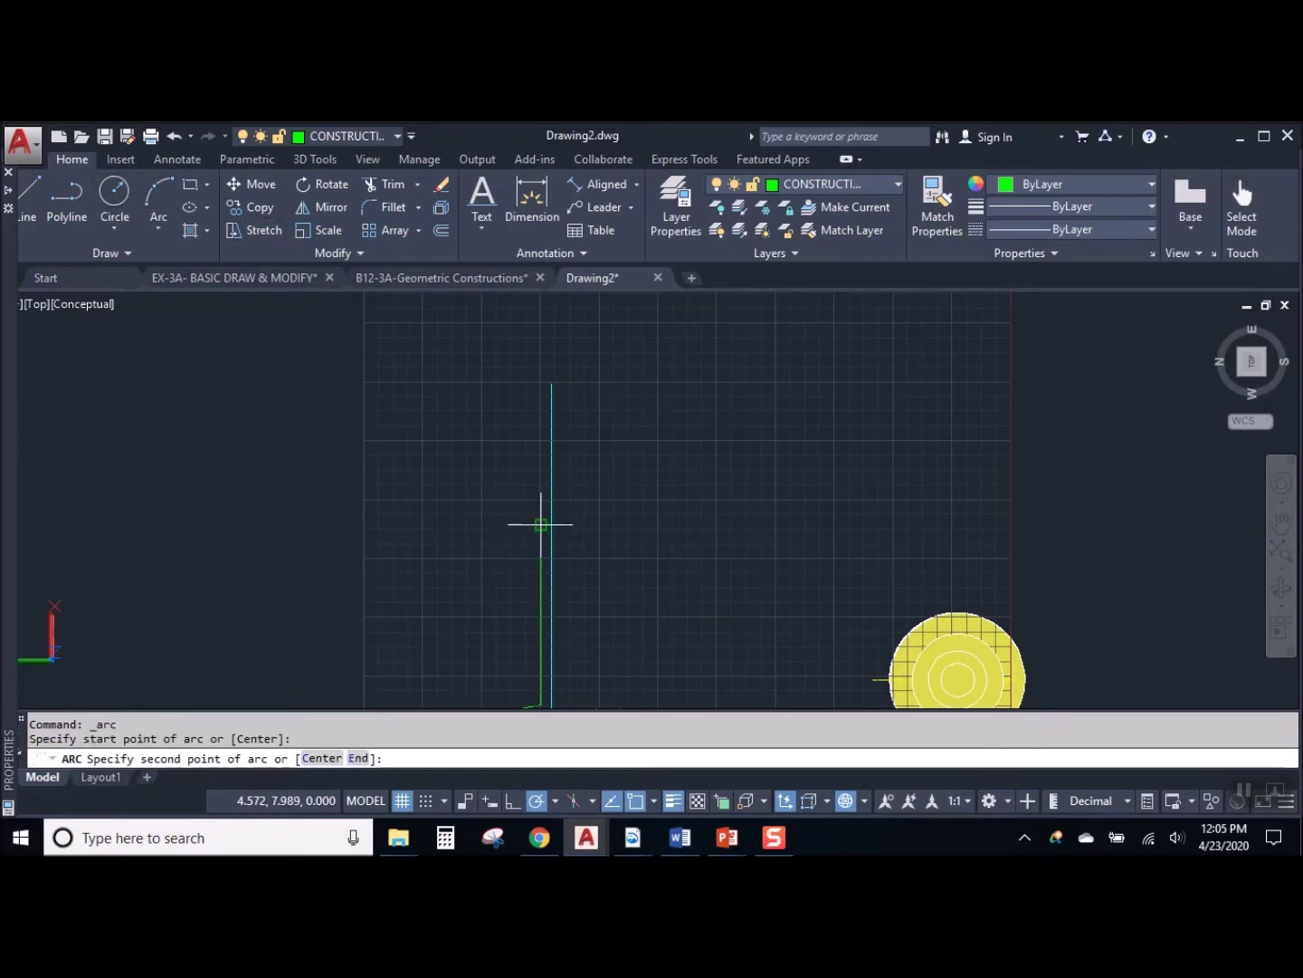
{"action": "left_click", "coordinate": [418, 464]}
{"action": "mouse_move", "coordinate": [366, 305]}
{"action": "middle_mouse_down"}
{"action": "mouse_move", "coordinate": [369, 388]}
{"action": "mouse_move", "coordinate": [333, 409]}
{"action": "middle_mouse_up"}
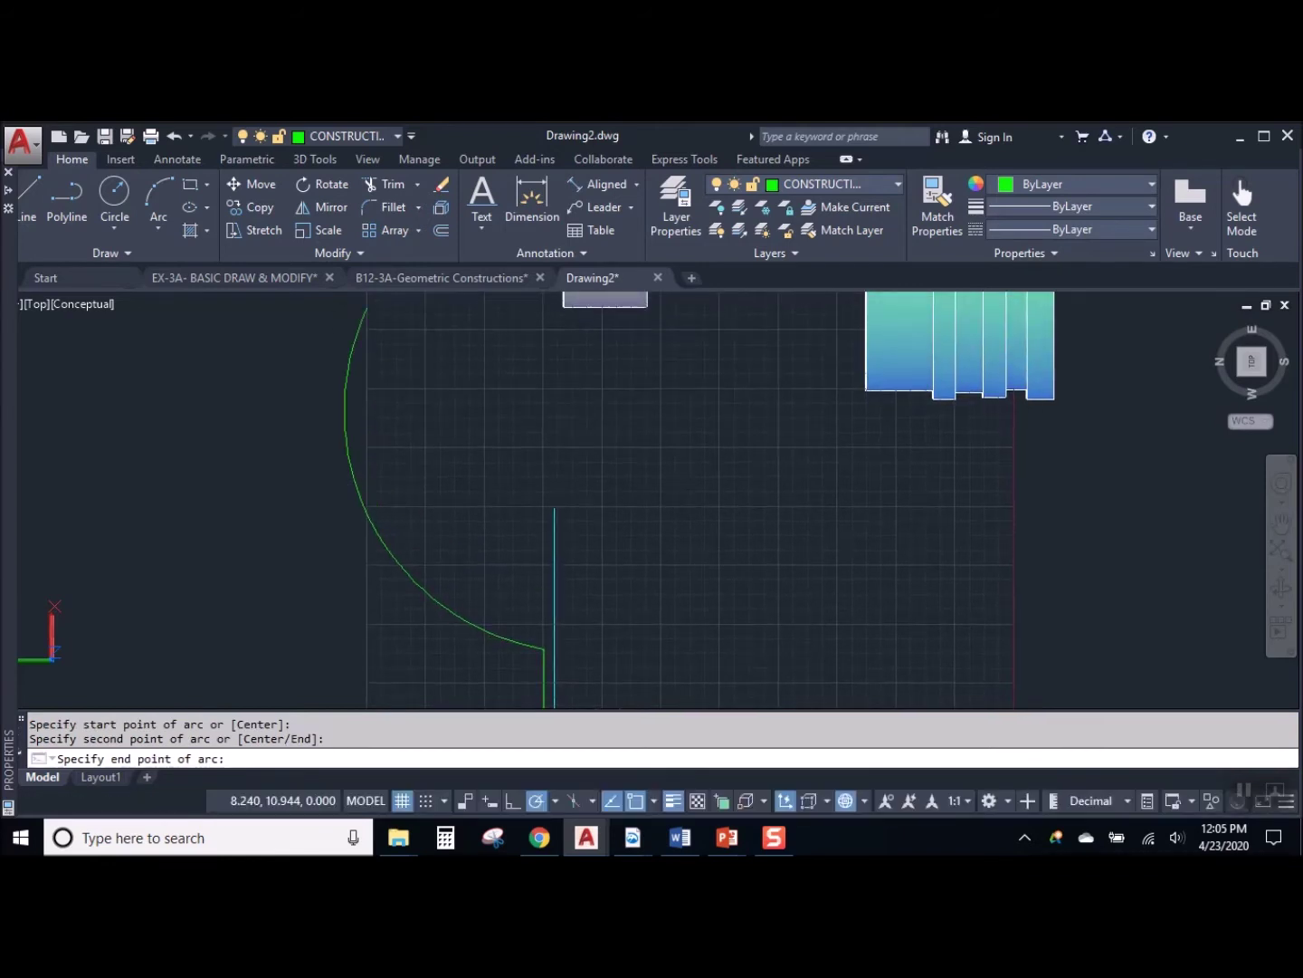
{"action": "left_click", "coordinate": [331, 381]}
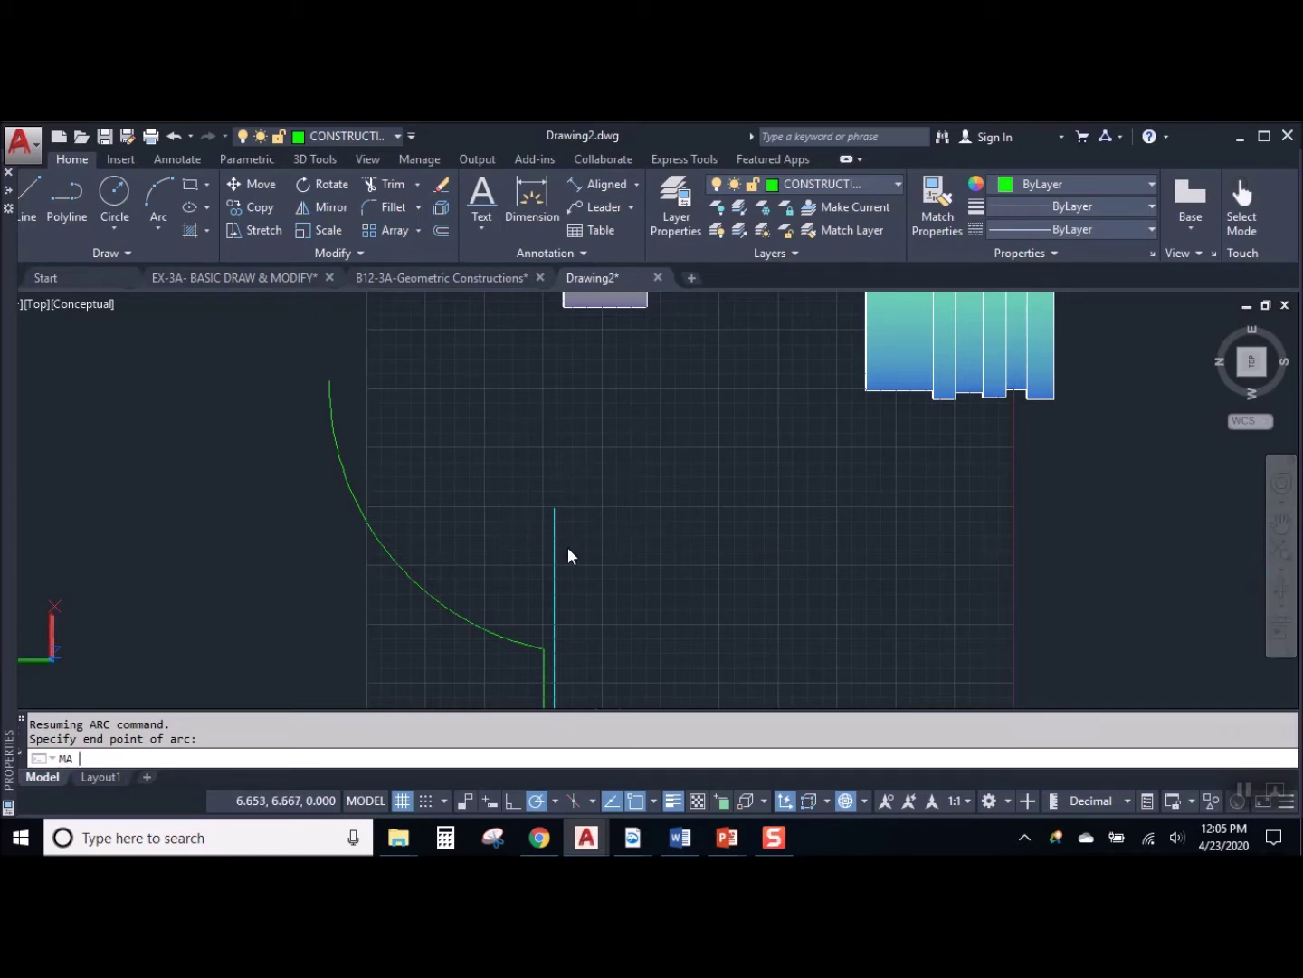
Match the vertical axis line to the arc's green properties and extend its top end upward
{"action": "key", "text": "Return"}
{"action": "left_click", "coordinate": [434, 583]}
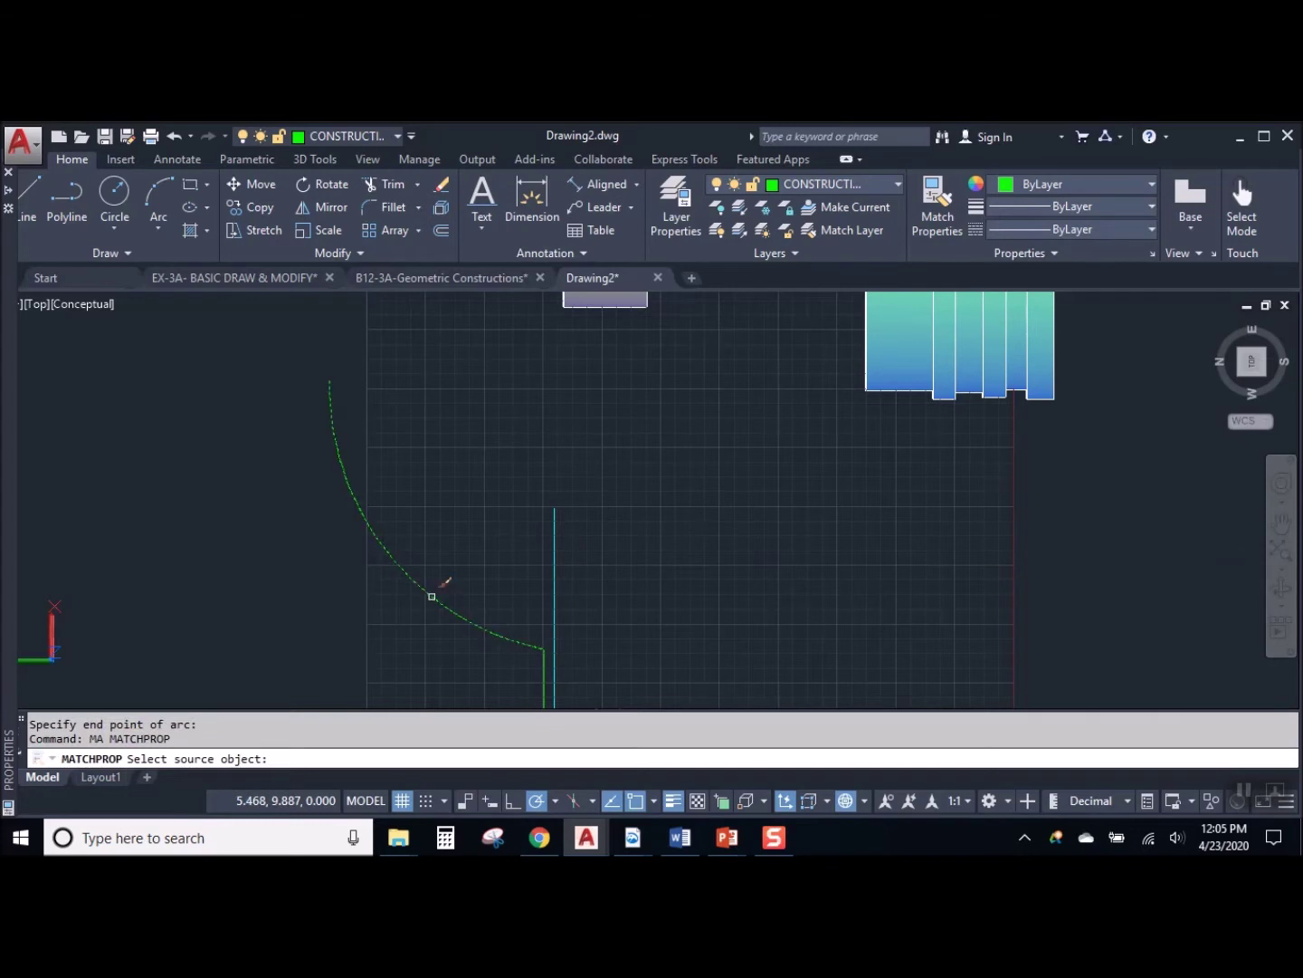
{"action": "left_click", "coordinate": [554, 552]}
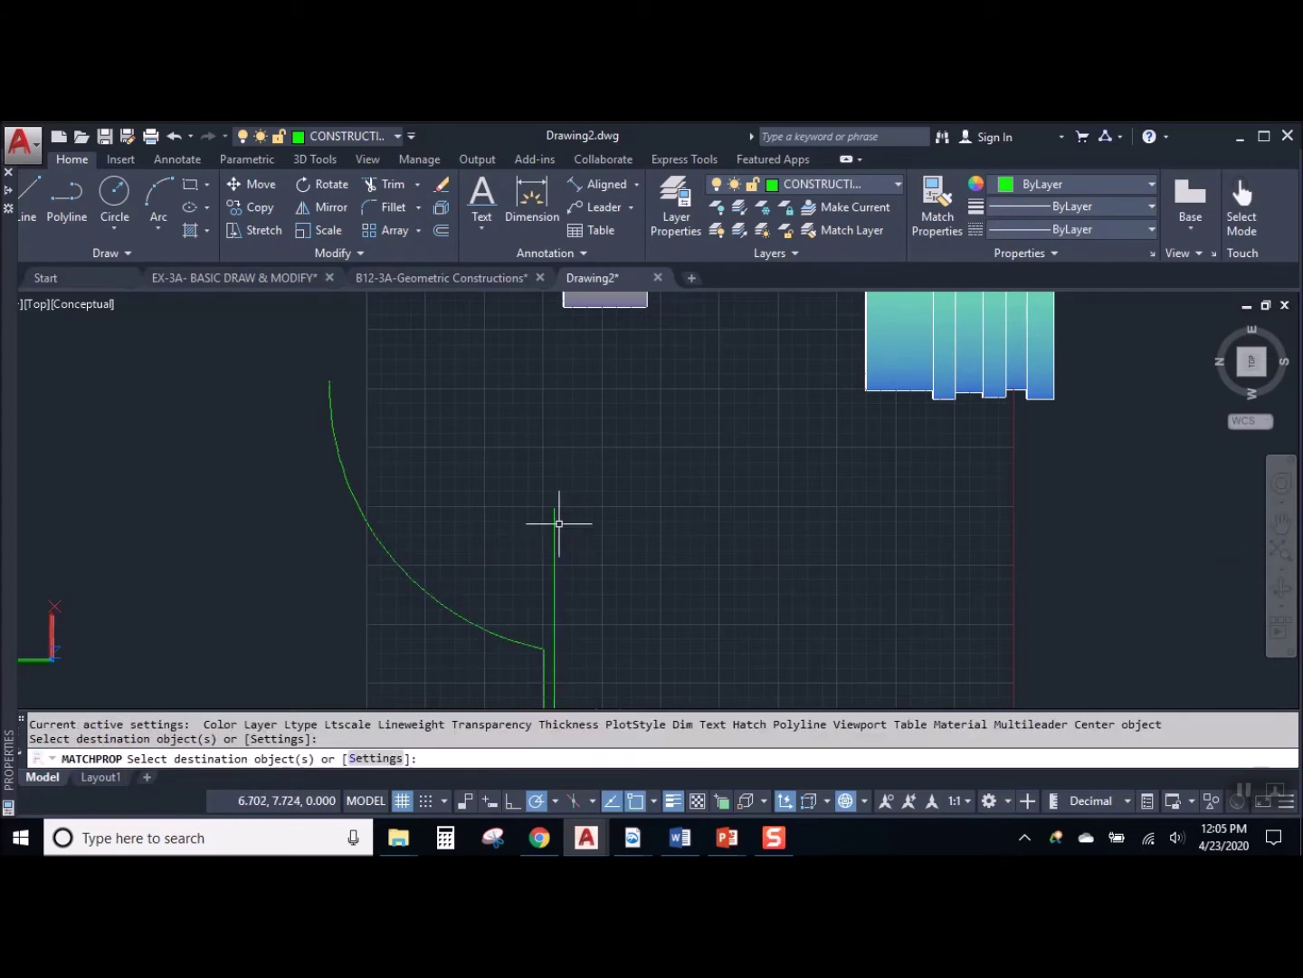
{"action": "key", "text": "Return"}
{"action": "left_click", "coordinate": [553, 525]}
{"action": "left_click", "coordinate": [554, 508]}
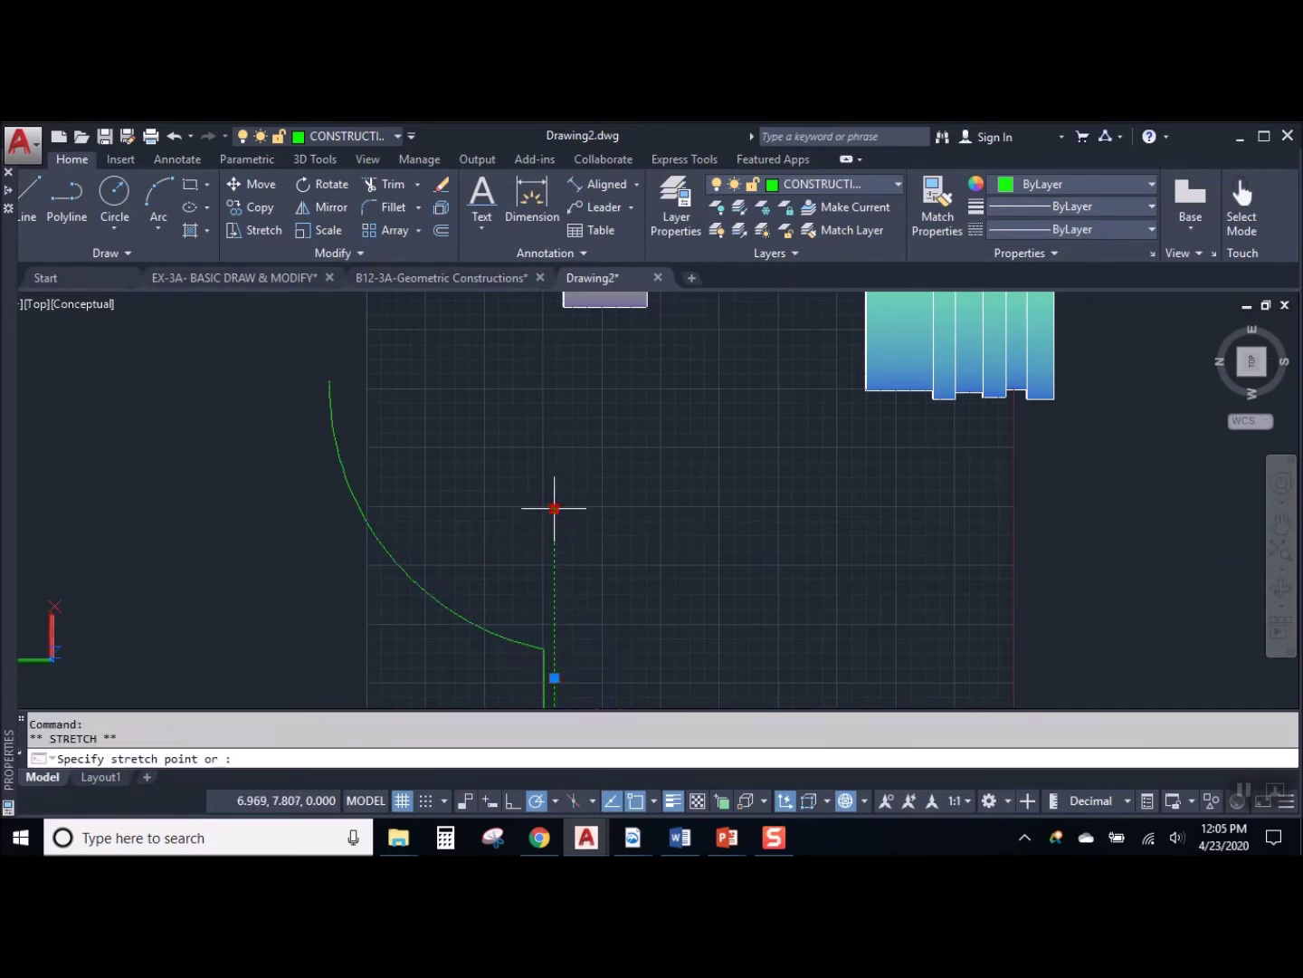
{"action": "left_click", "coordinate": [555, 344]}
{"action": "key", "text": "Escape"}
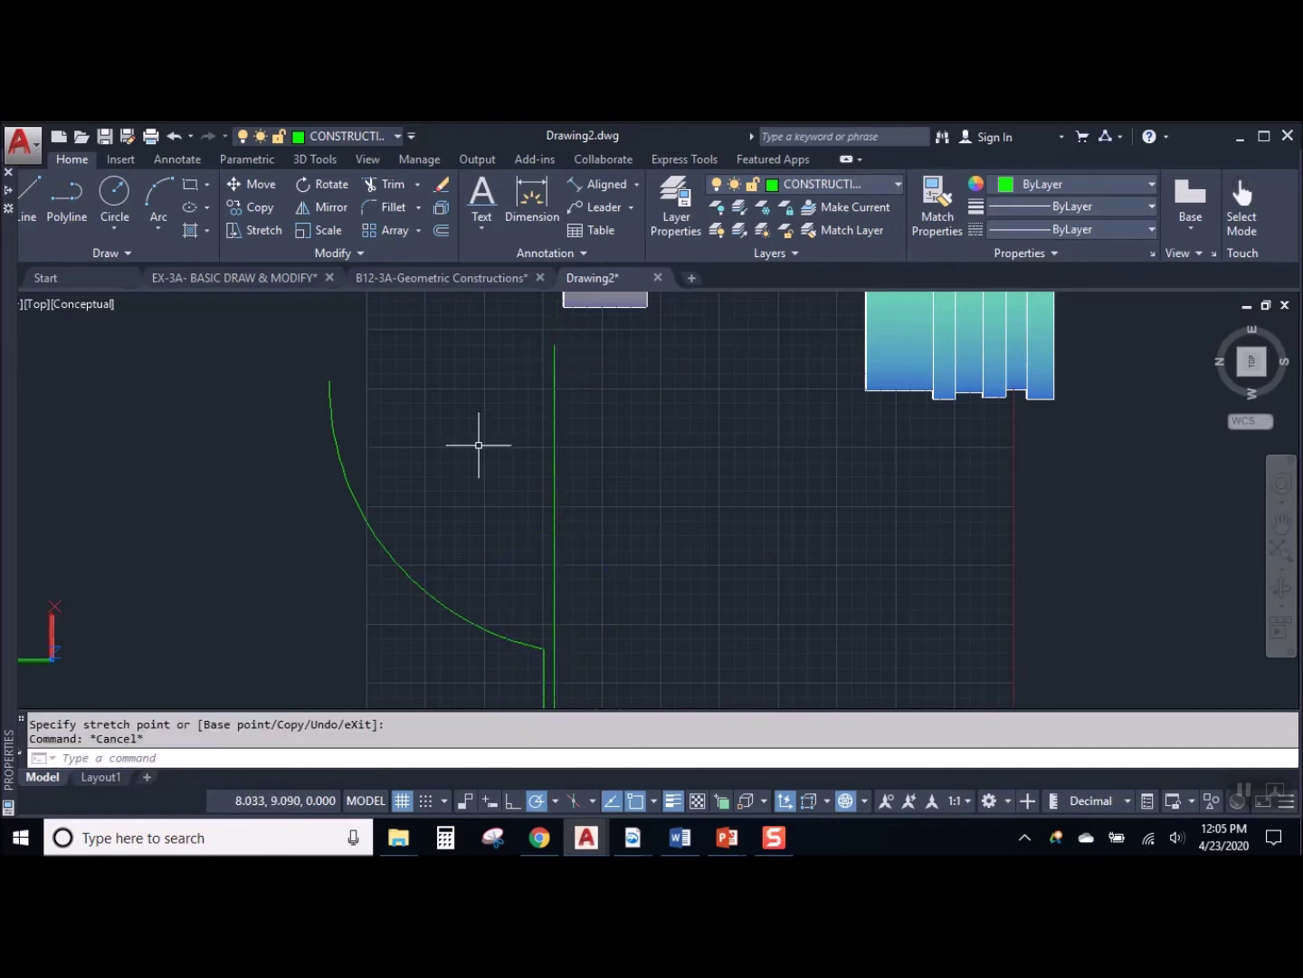
Draw the bowl's top edge from the arc's top end and trim the vertical line to it
{"action": "type", "text": "l"}
{"action": "key", "text": "Return"}
{"action": "left_click", "coordinate": [329, 384]}
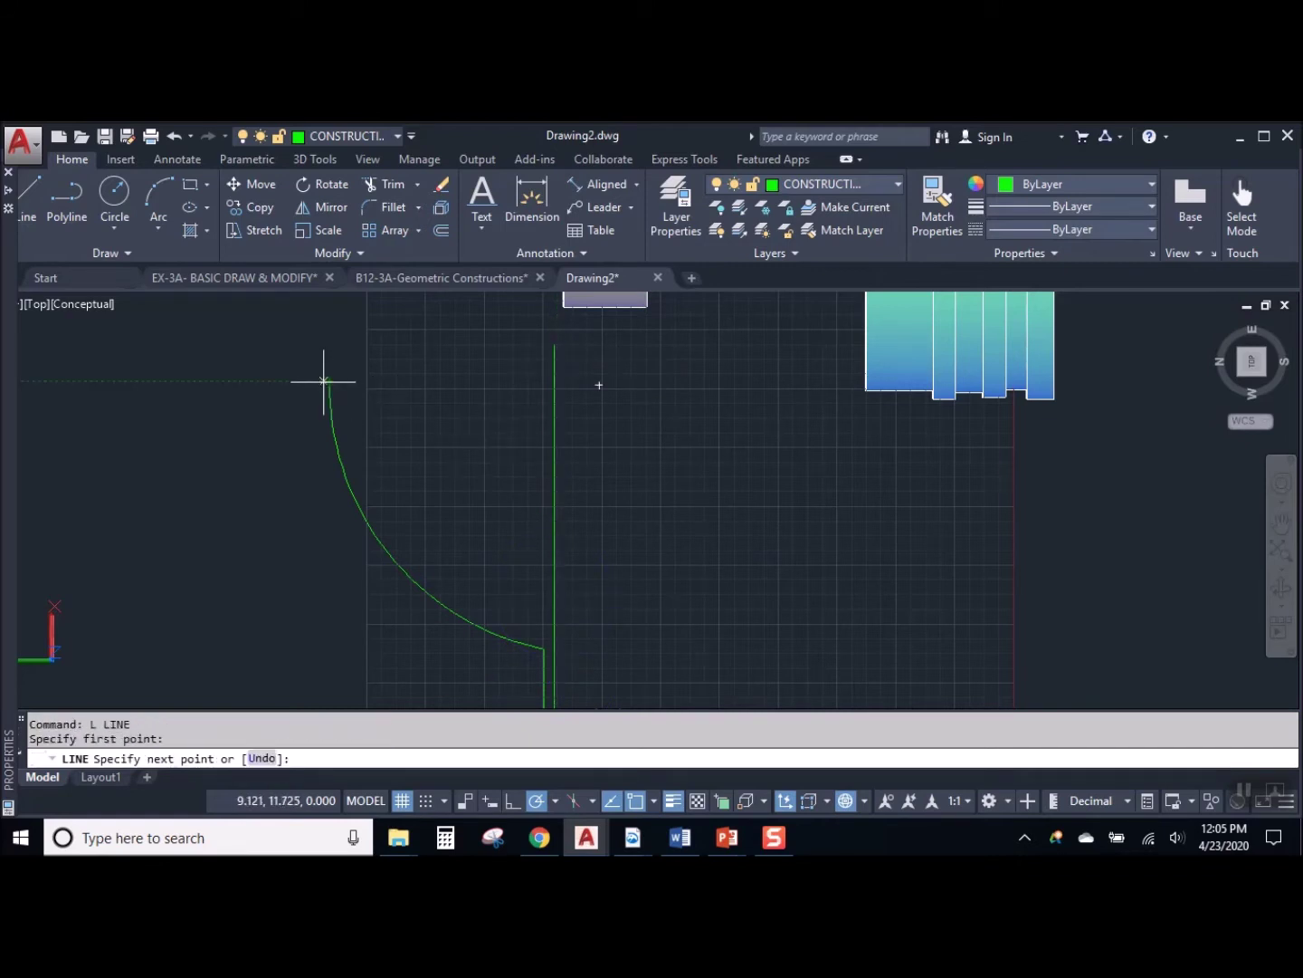
{"action": "left_click", "coordinate": [554, 381]}
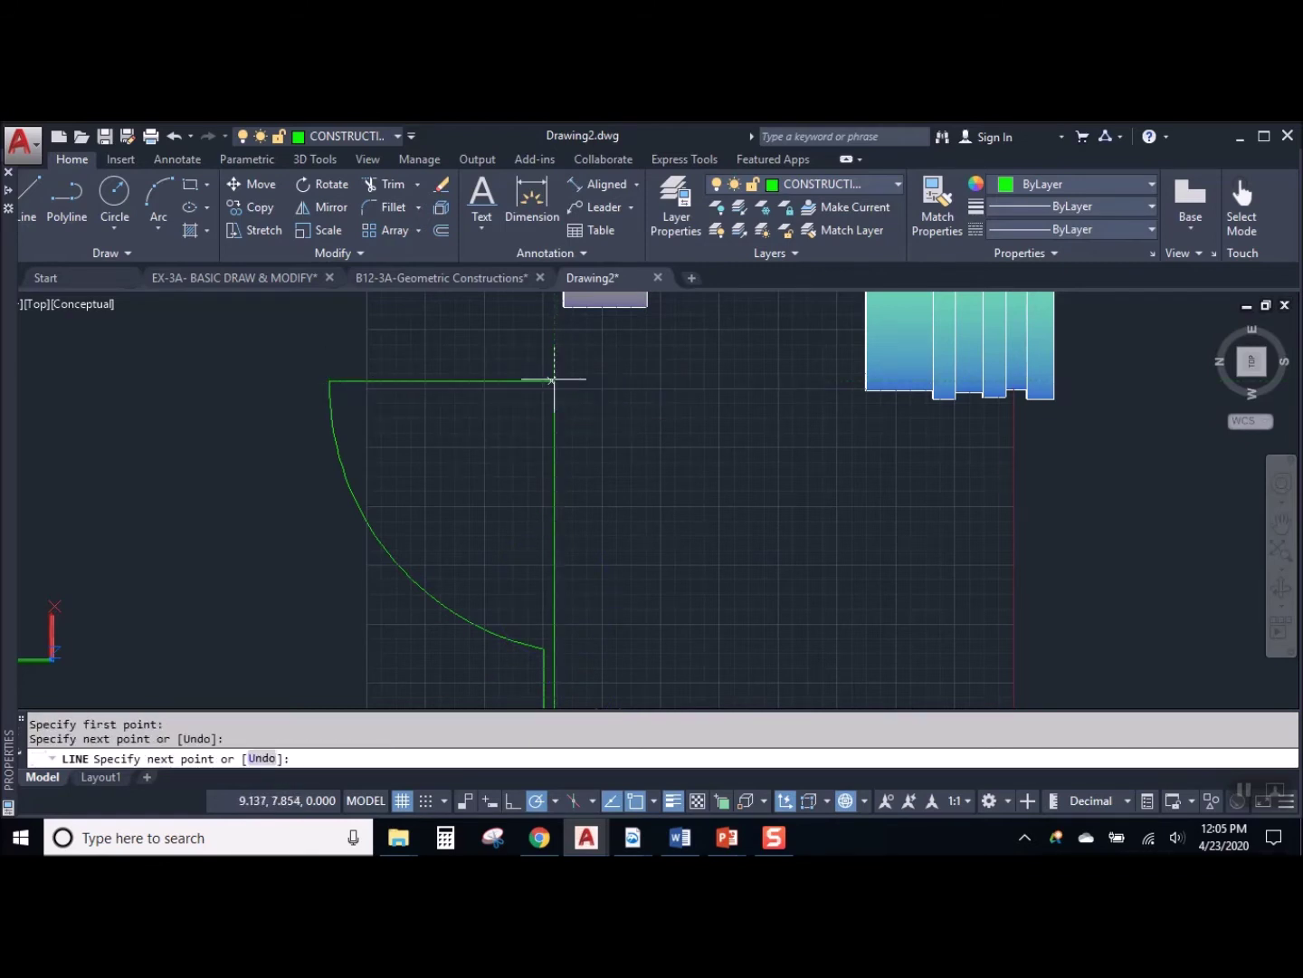
{"action": "key", "text": "Escape"}
{"action": "left_click", "coordinate": [554, 350]}
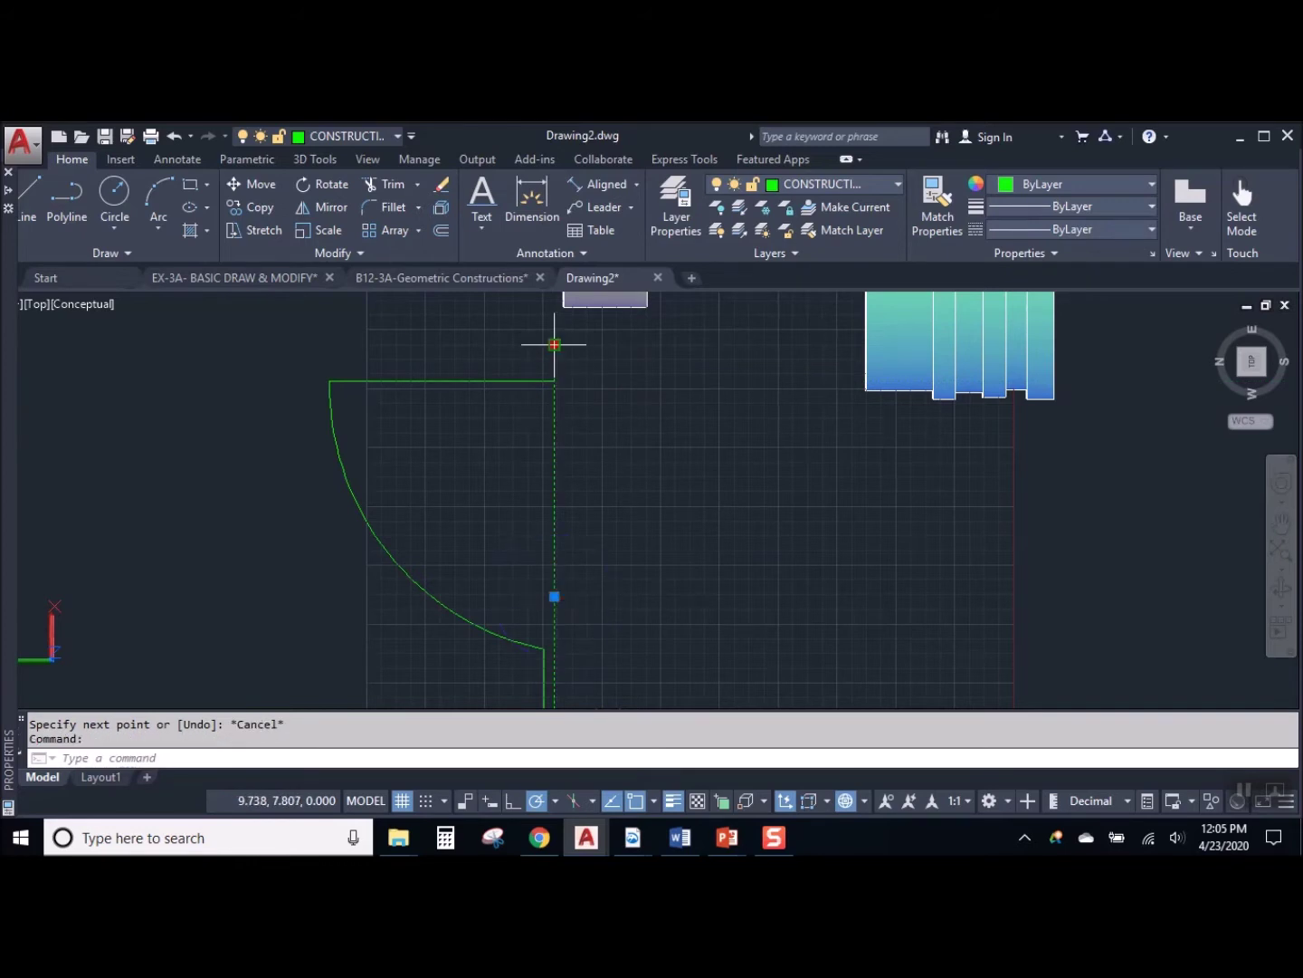
{"action": "left_click", "coordinate": [554, 347]}
{"action": "left_click", "coordinate": [555, 381]}
{"action": "key", "text": "Escape"}
Make CENTER the current layer
{"action": "scroll", "coordinate": [672, 500], "scroll_direction": "down", "scroll_amount": 4}
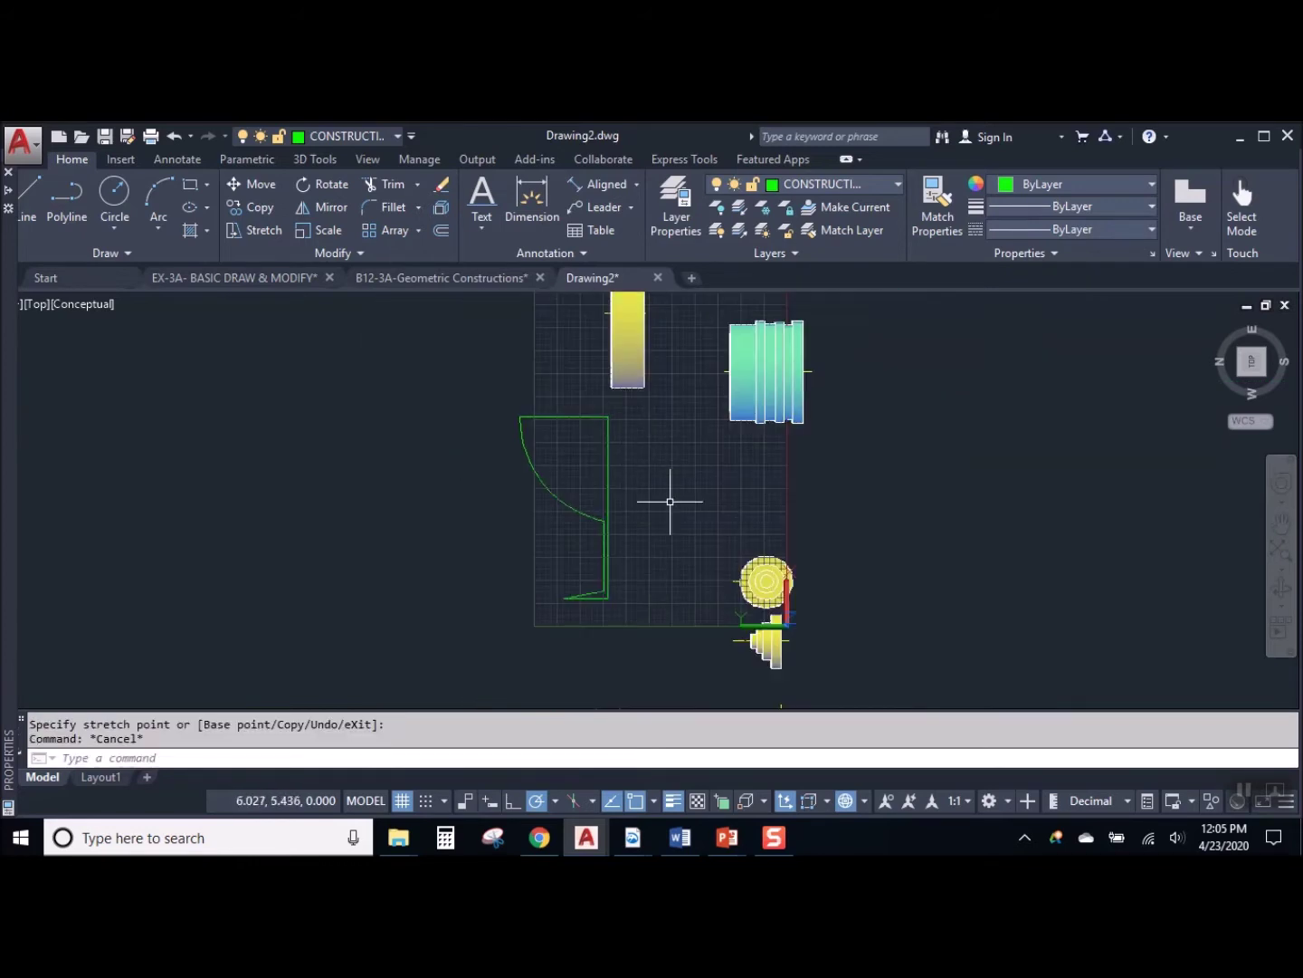
{"action": "scroll", "coordinate": [534, 487], "scroll_direction": "up", "scroll_amount": 2}
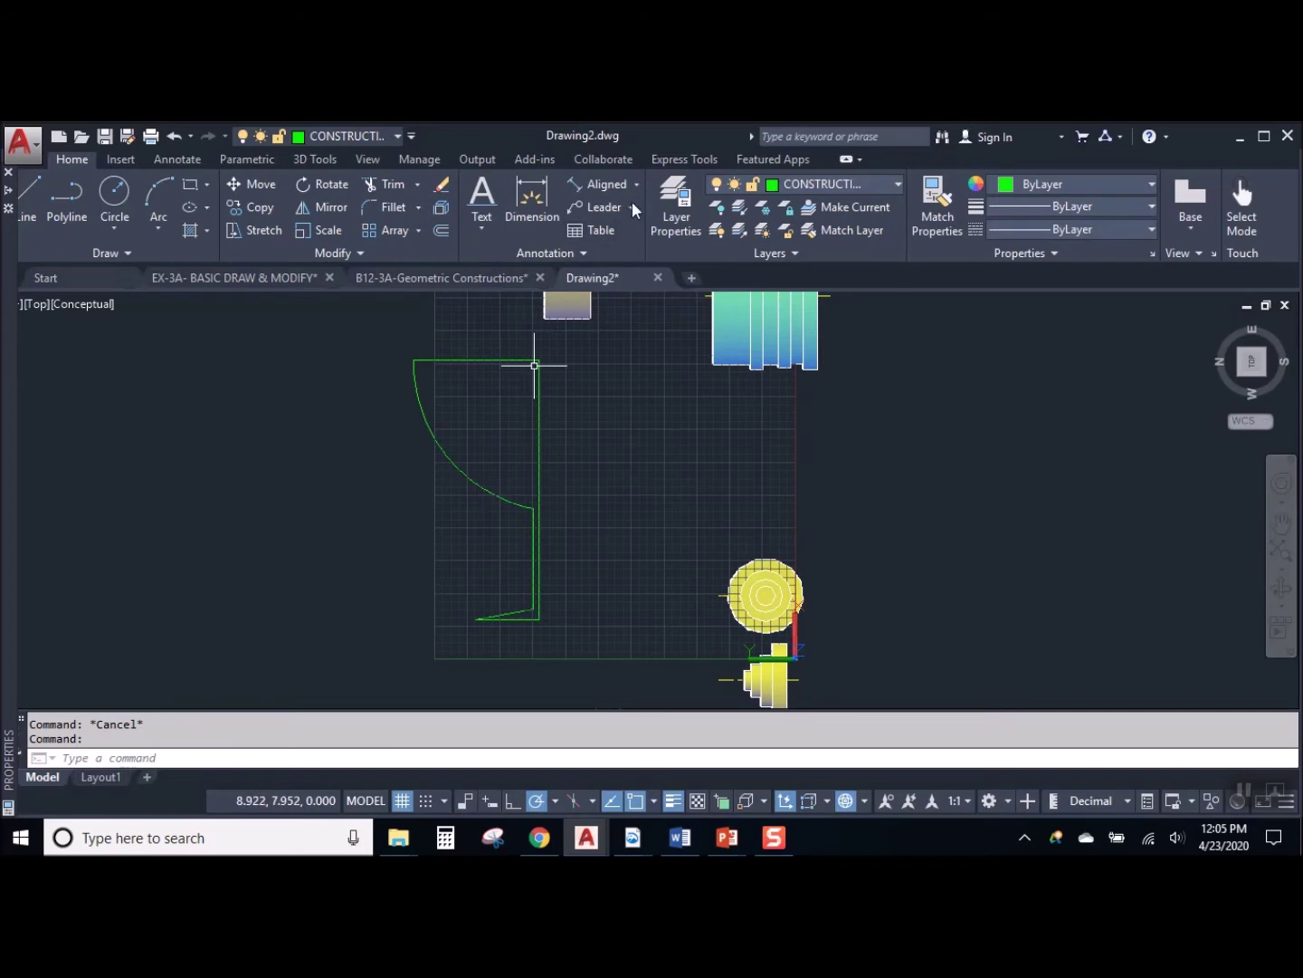
{"action": "left_click", "coordinate": [363, 137]}
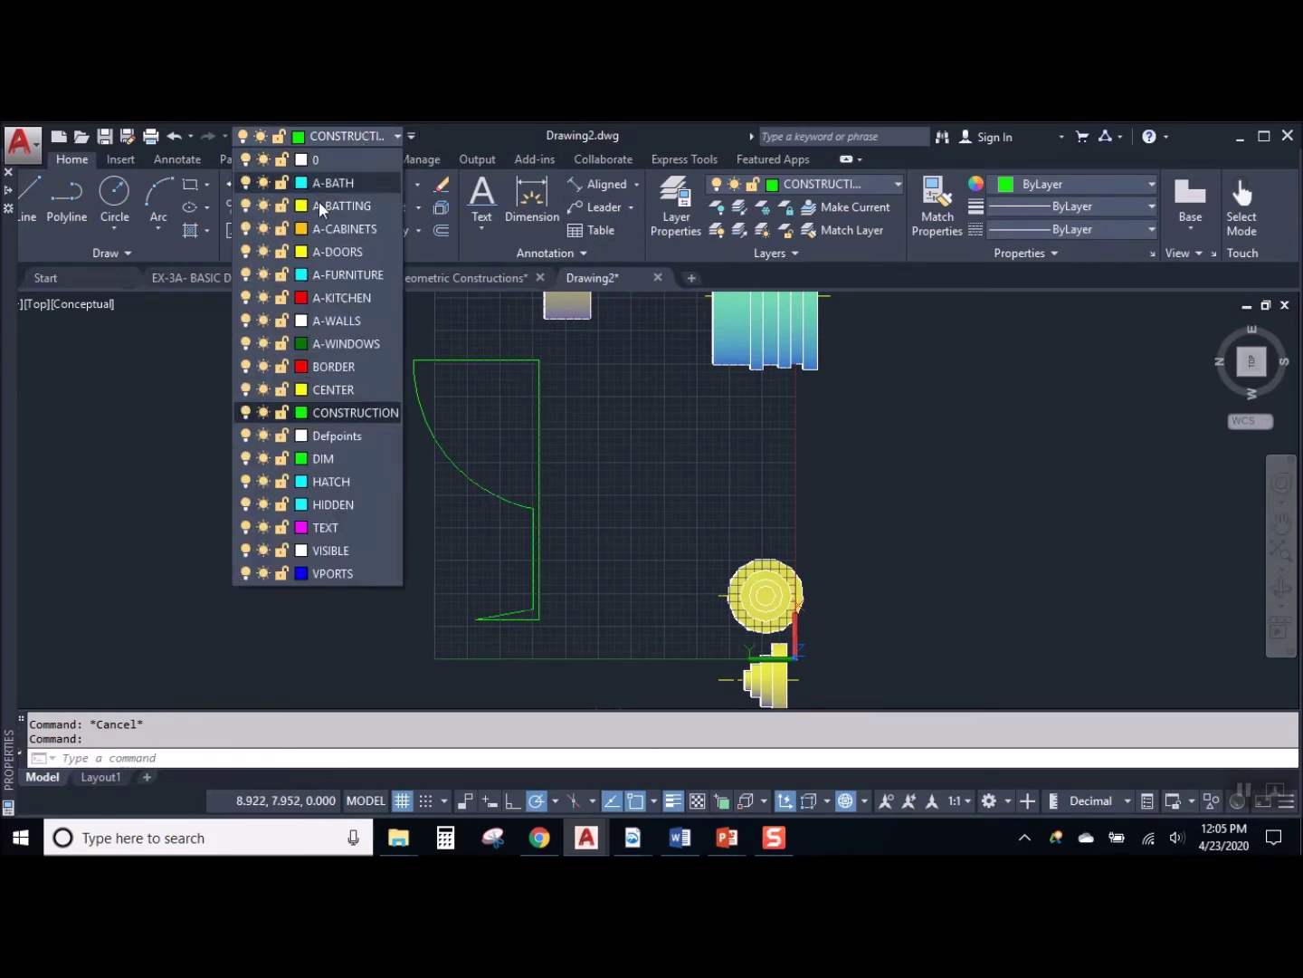
{"action": "left_click", "coordinate": [323, 386]}
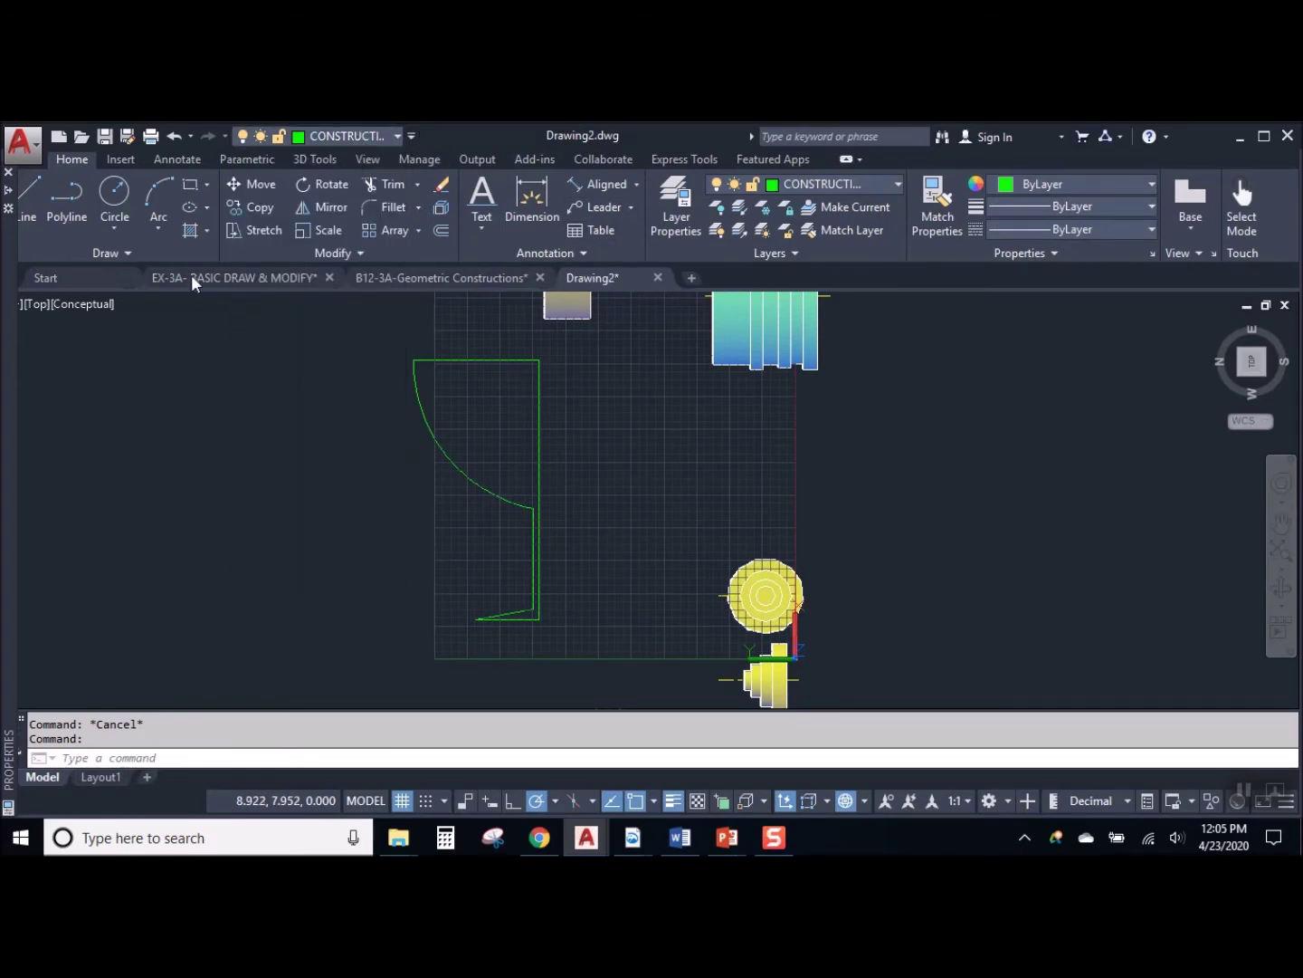
{"action": "left_click", "coordinate": [31, 191]}
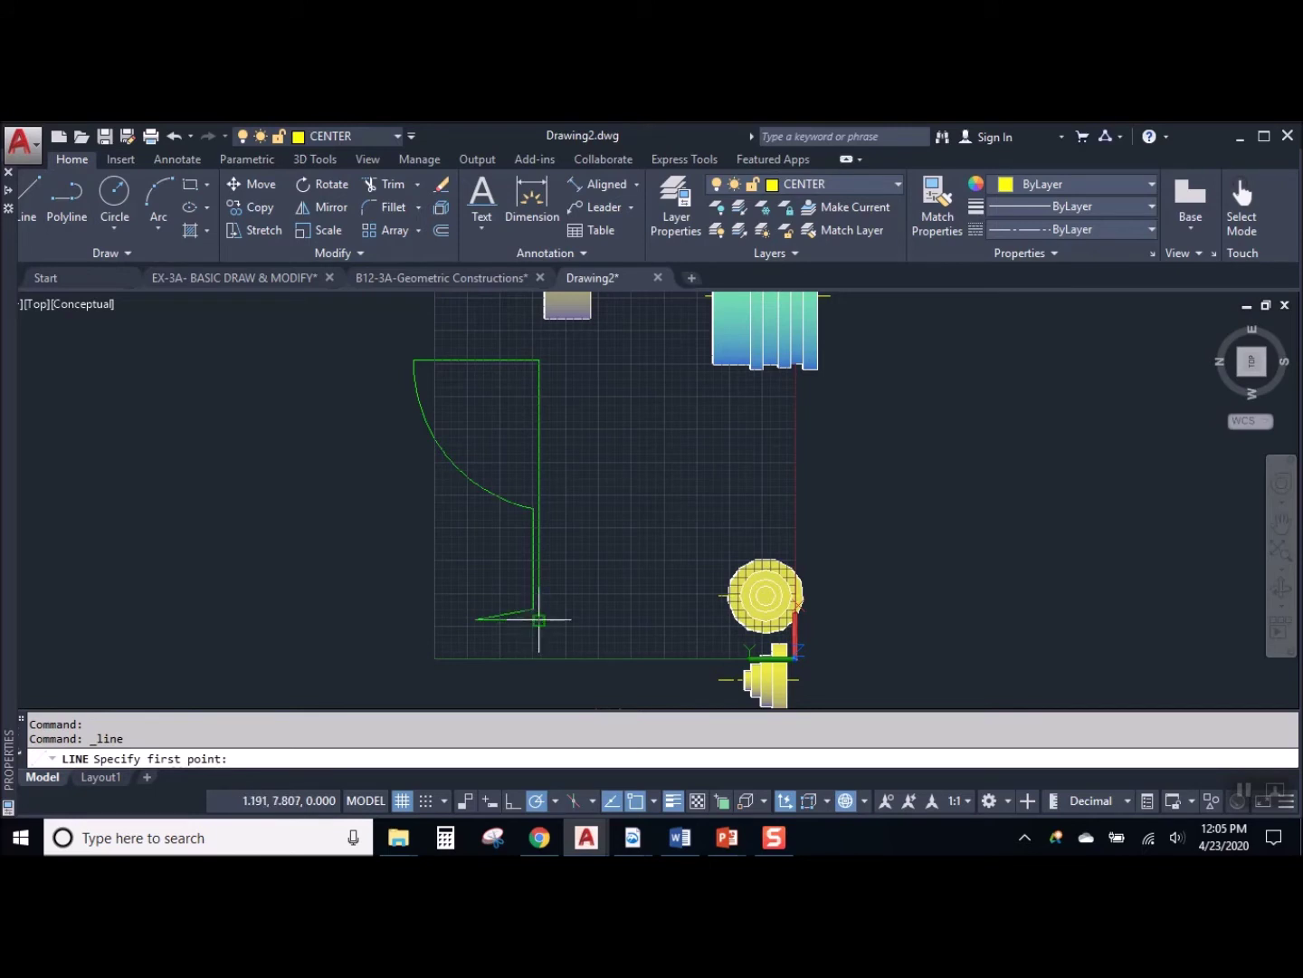
{"action": "left_click", "coordinate": [539, 686]}
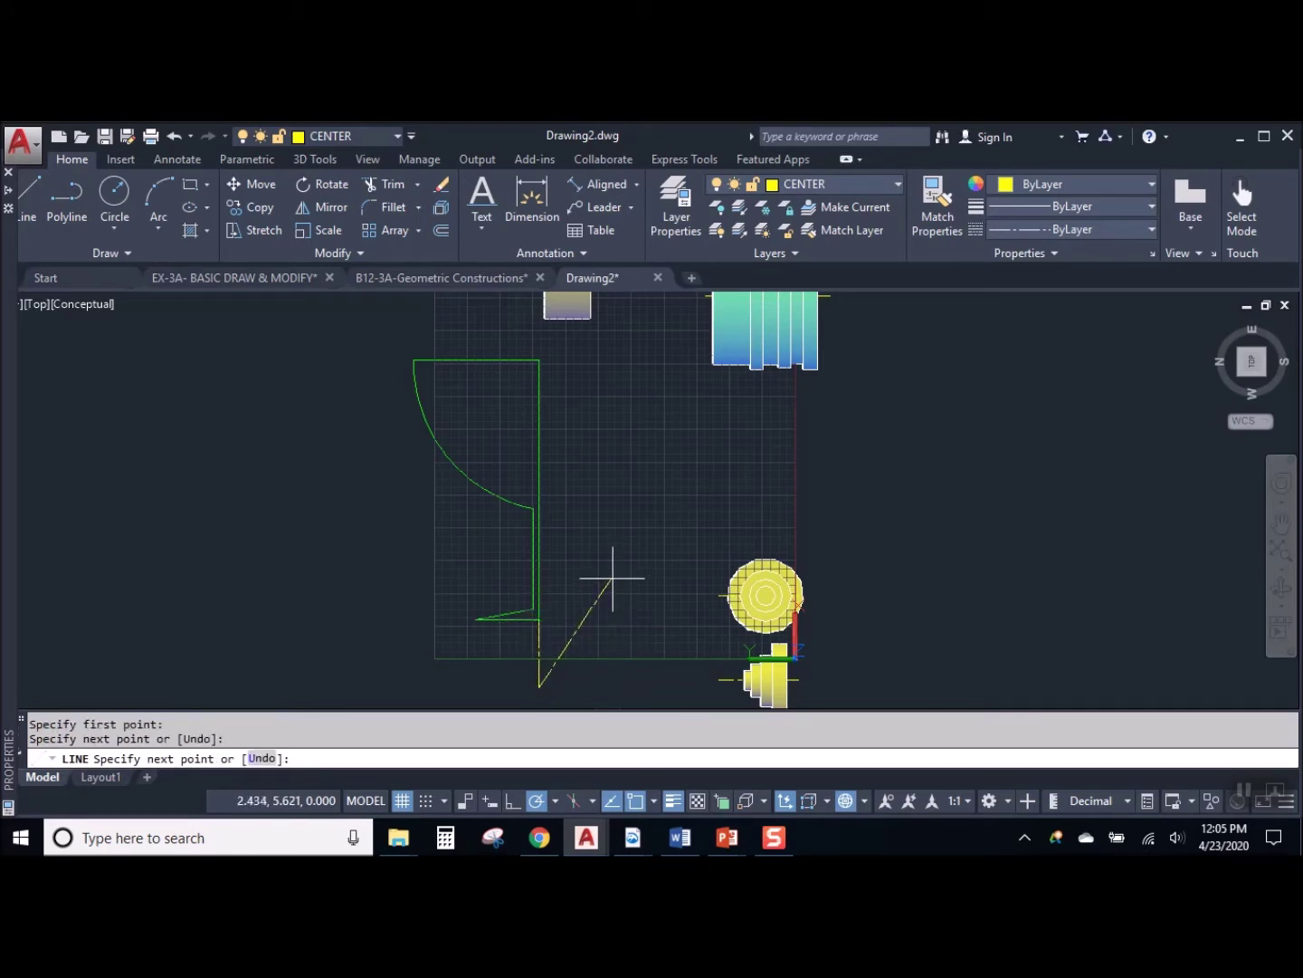
{"action": "key", "text": "Escape"}
{"action": "left_click", "coordinate": [558, 644]}
{"action": "key", "text": "Escape"}
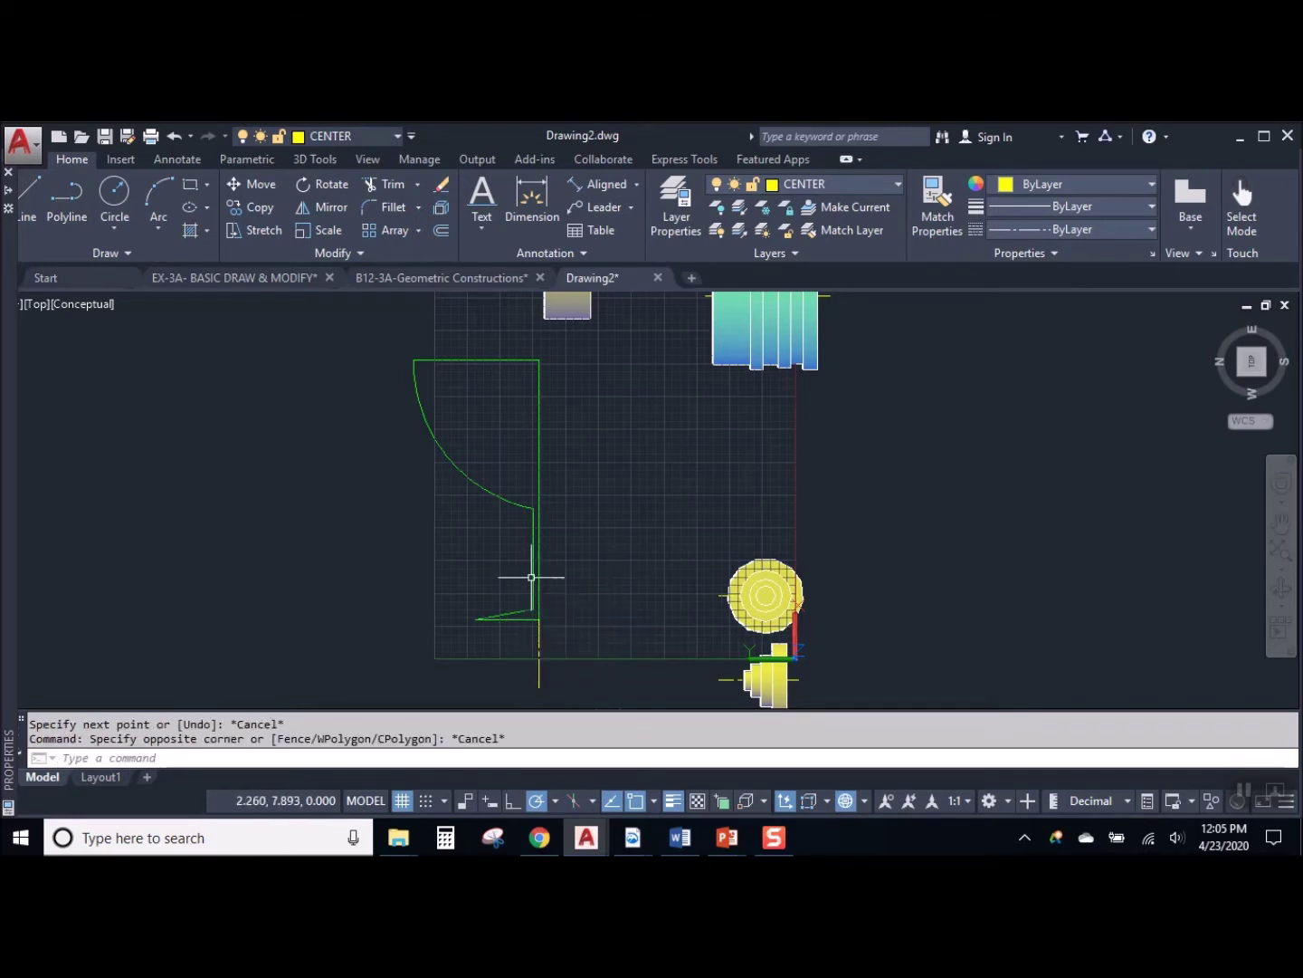
Expand the Draw panel's extra tools to reach Spline Fit
{"action": "scroll", "coordinate": [524, 475], "scroll_direction": "up", "scroll_amount": 2}
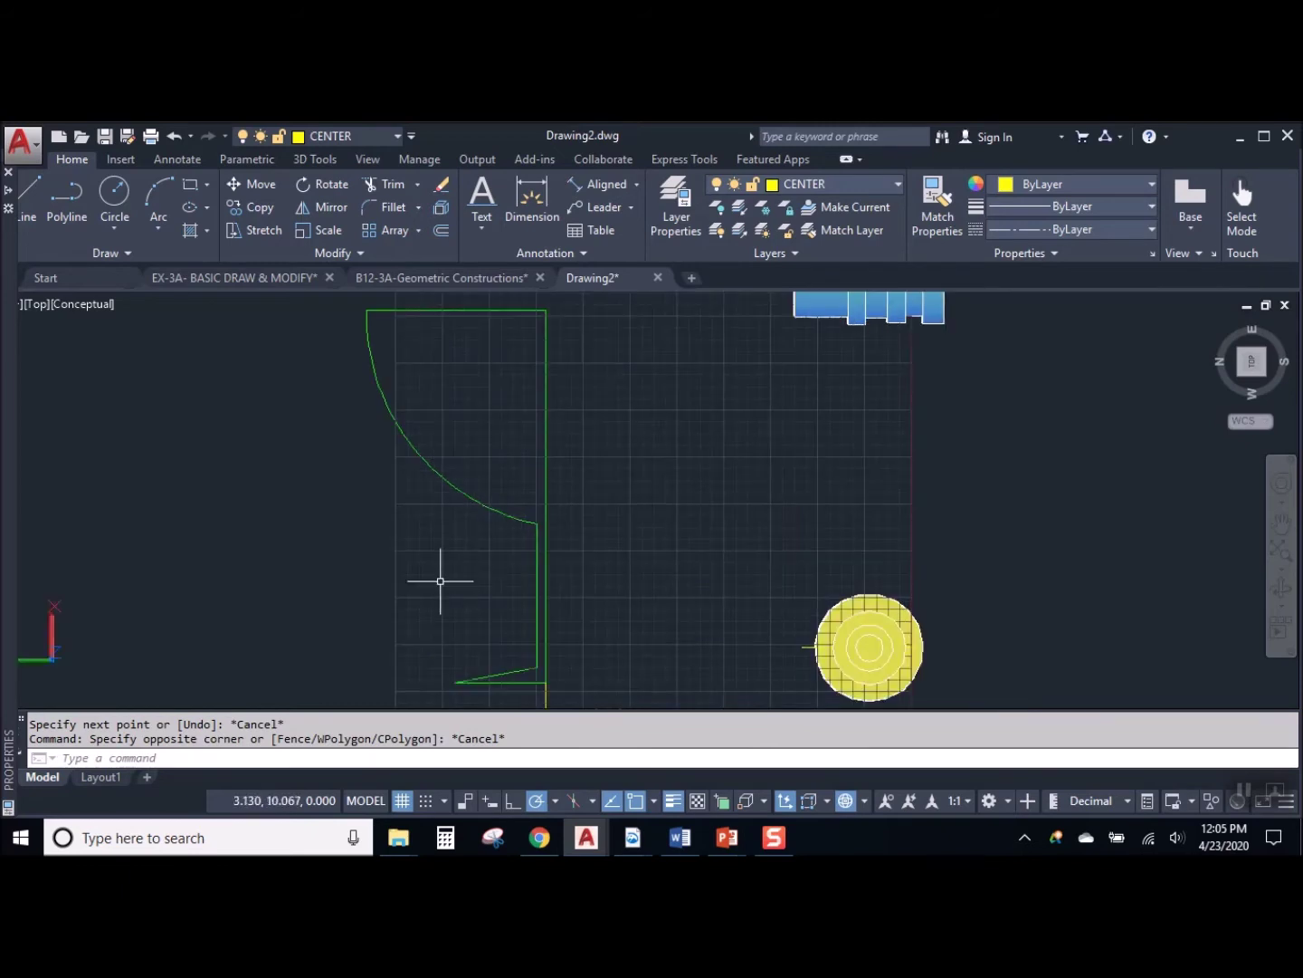
{"action": "left_click", "coordinate": [495, 511]}
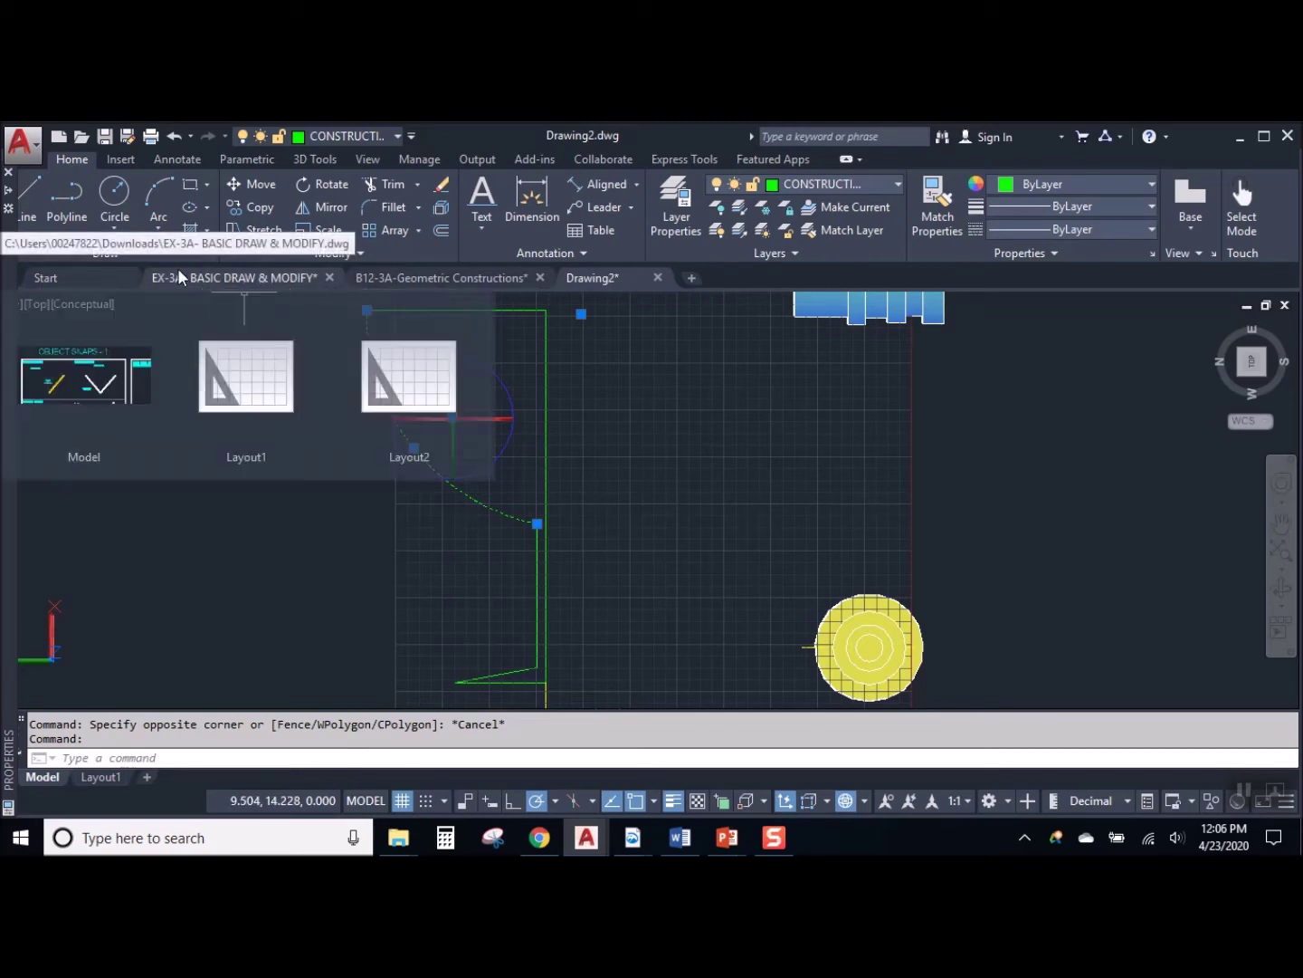
{"action": "key", "text": "Escape"}
{"action": "key", "text": "Escape"}
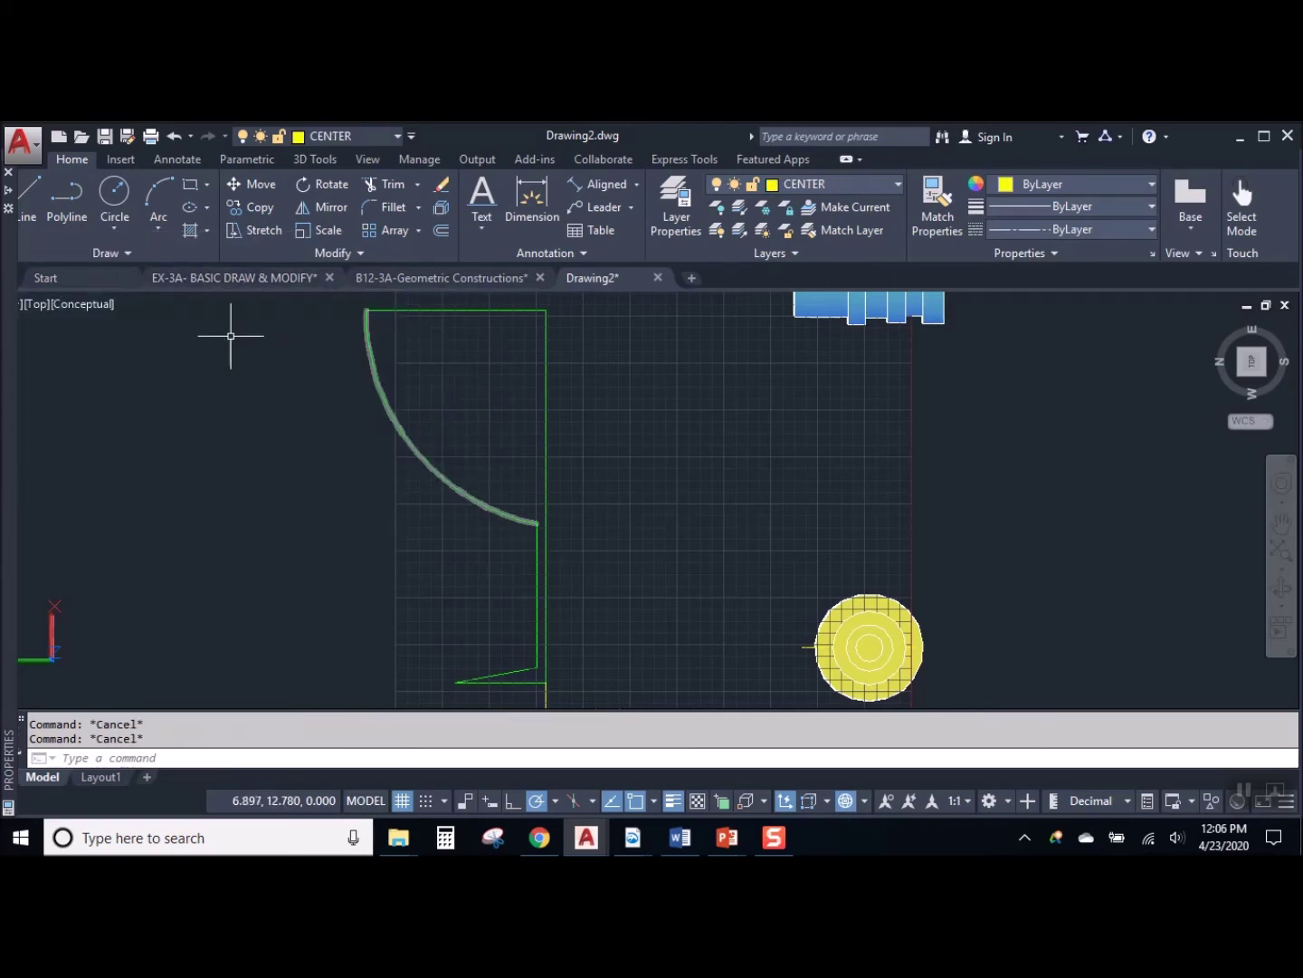
{"action": "left_click", "coordinate": [107, 253]}
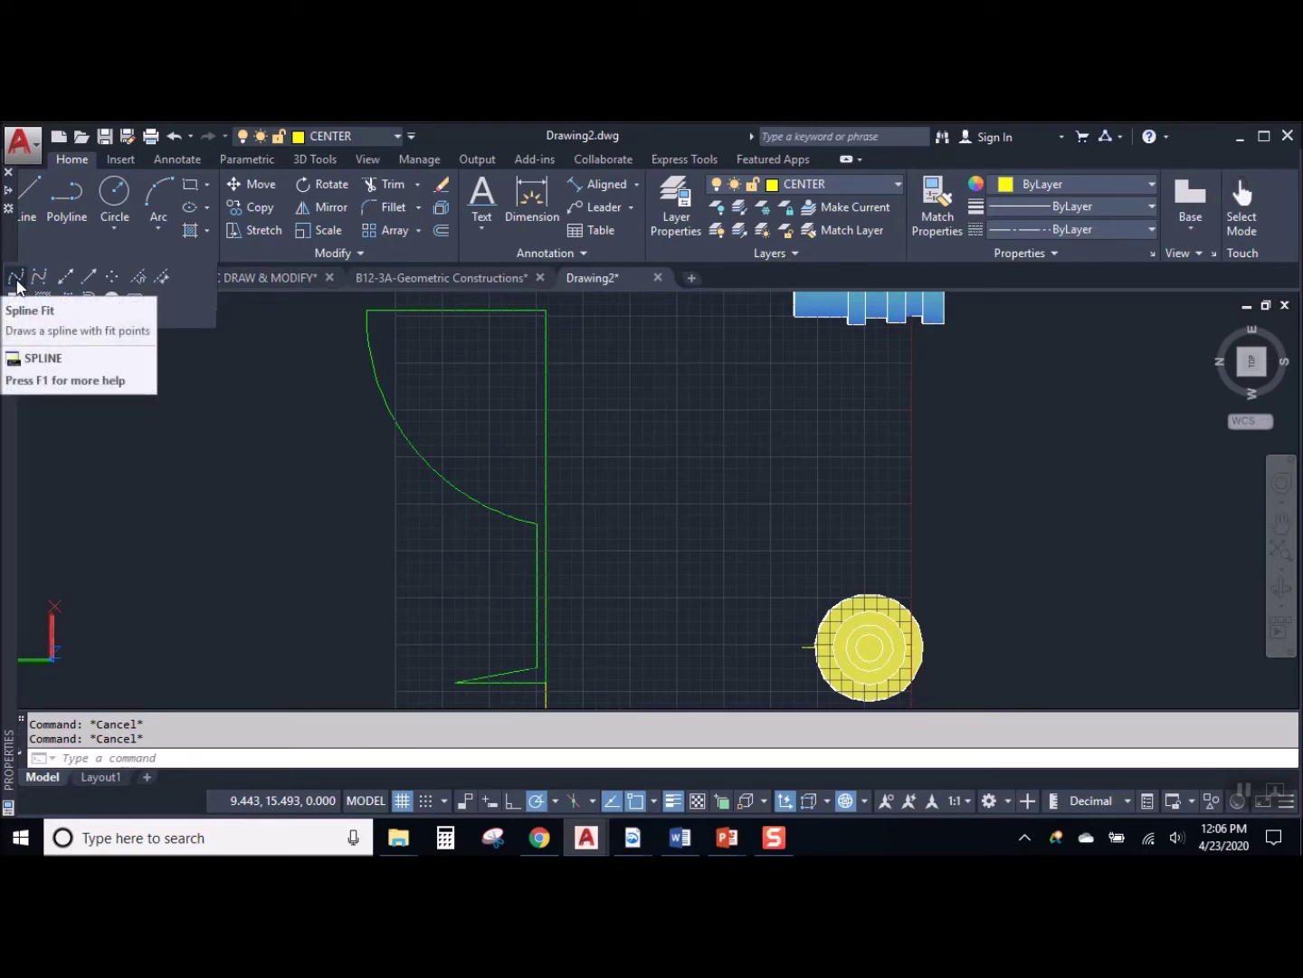
{"action": "left_click", "coordinate": [18, 286]}
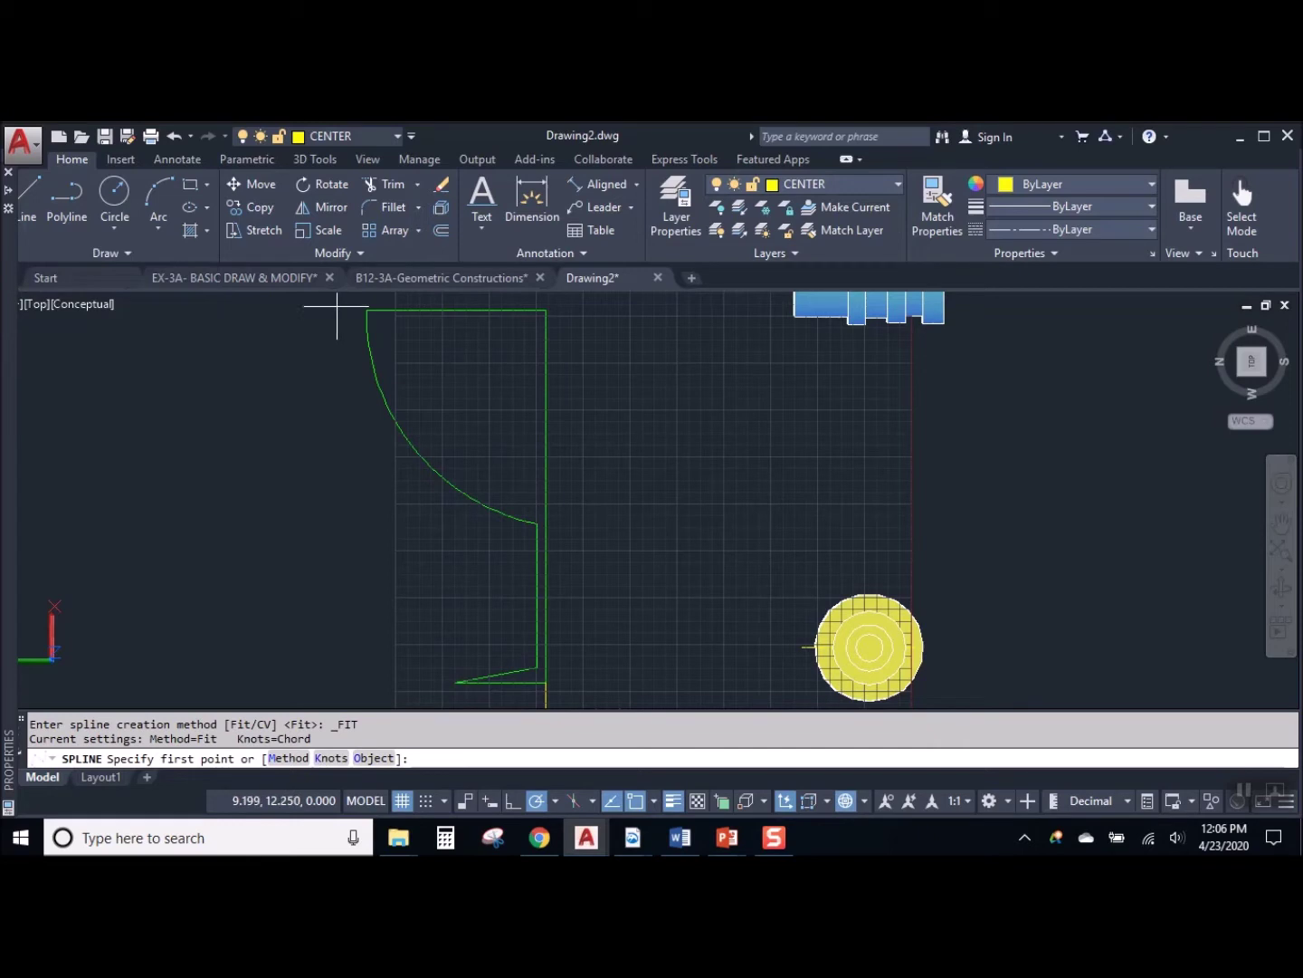
Draw a fit-point spline from the rim's top-left corner through three points to the arc's lower end
{"action": "left_click", "coordinate": [367, 310]}
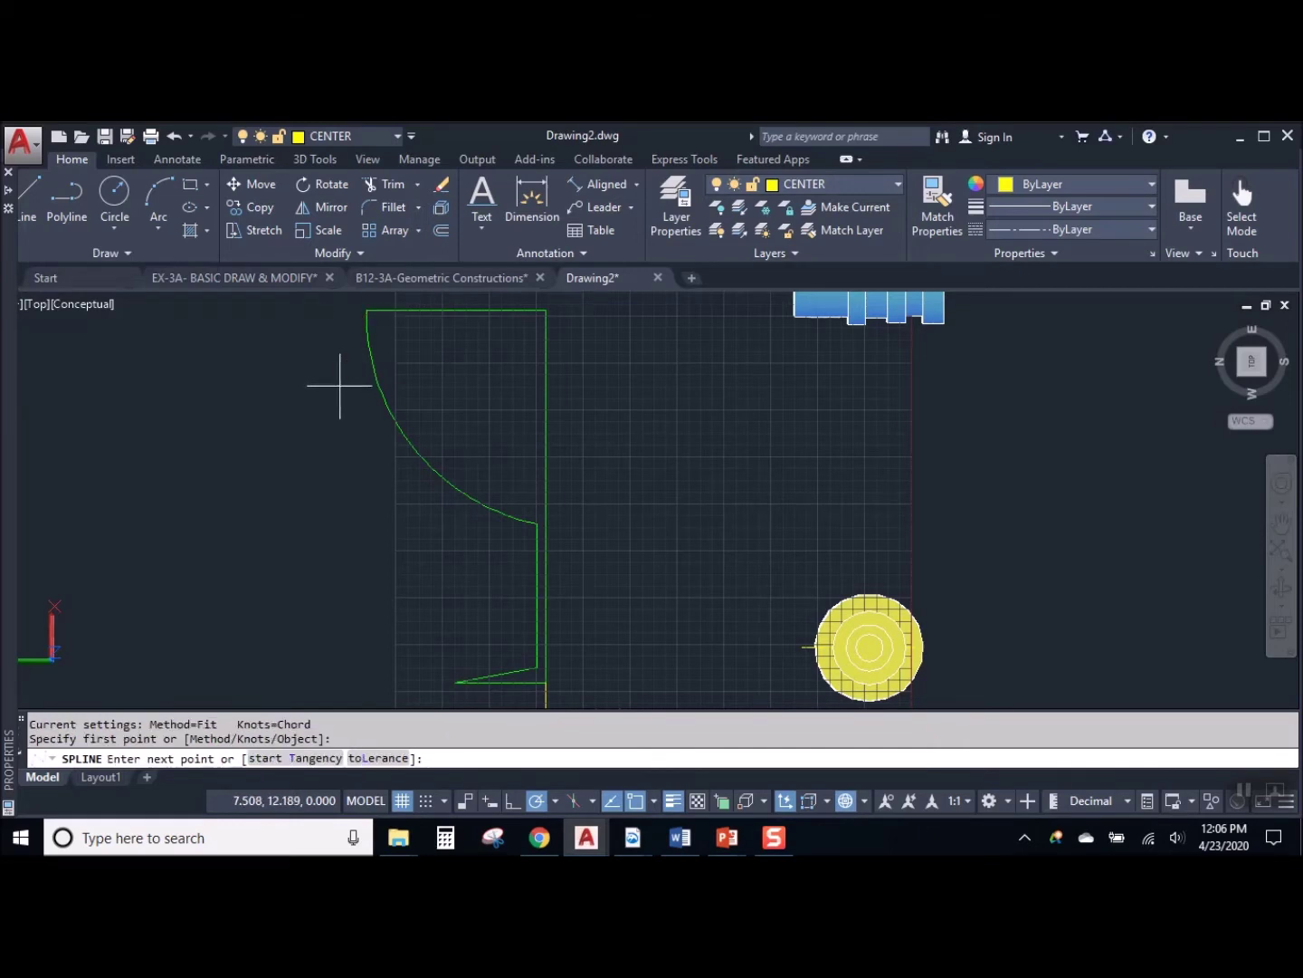
{"action": "left_click", "coordinate": [339, 385]}
{"action": "left_click", "coordinate": [377, 441]}
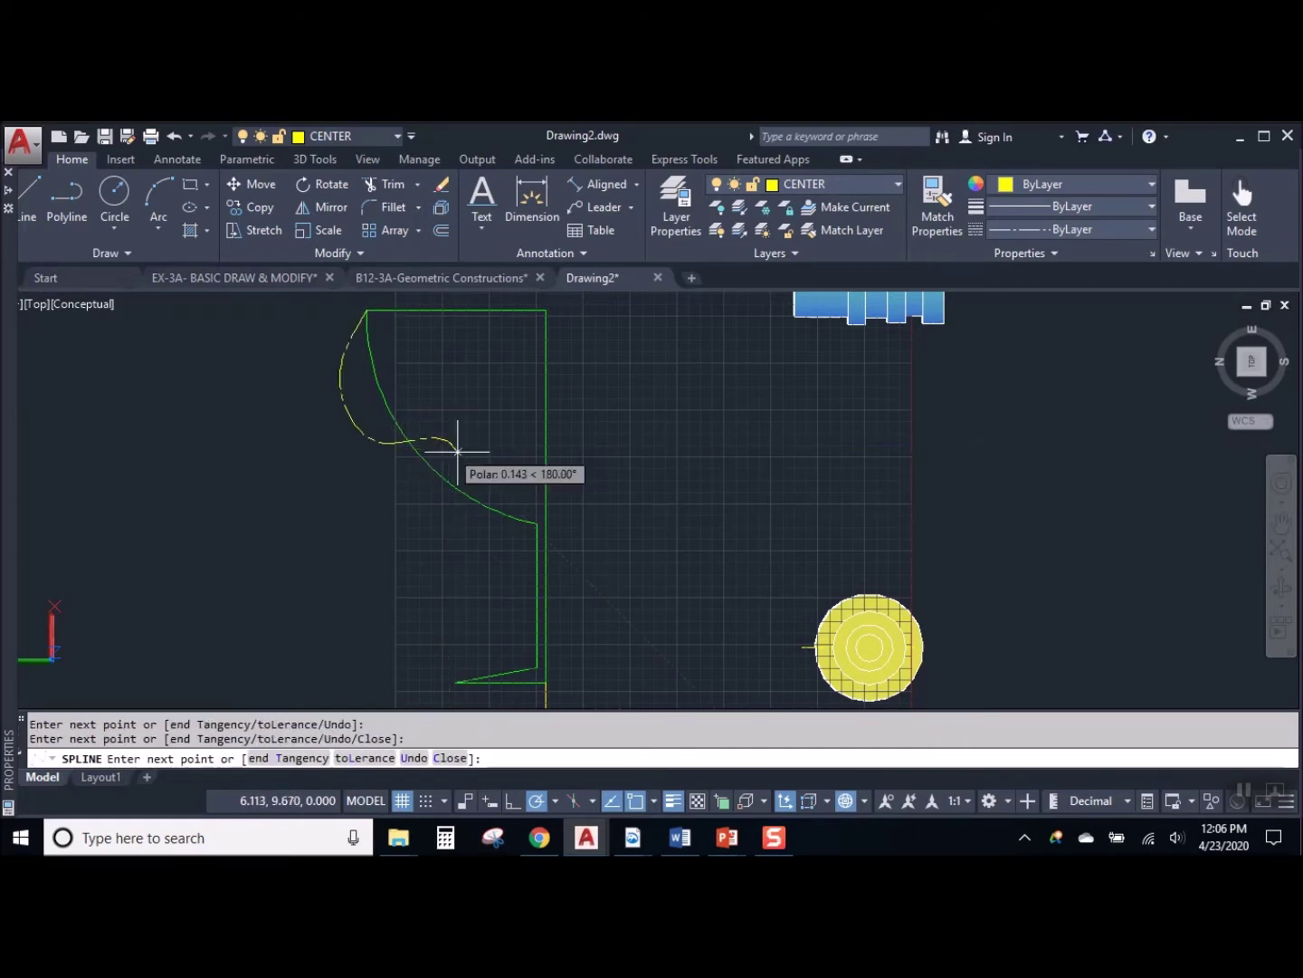
{"action": "left_click", "coordinate": [499, 496]}
{"action": "left_click", "coordinate": [538, 526]}
{"action": "key", "text": "Return"}
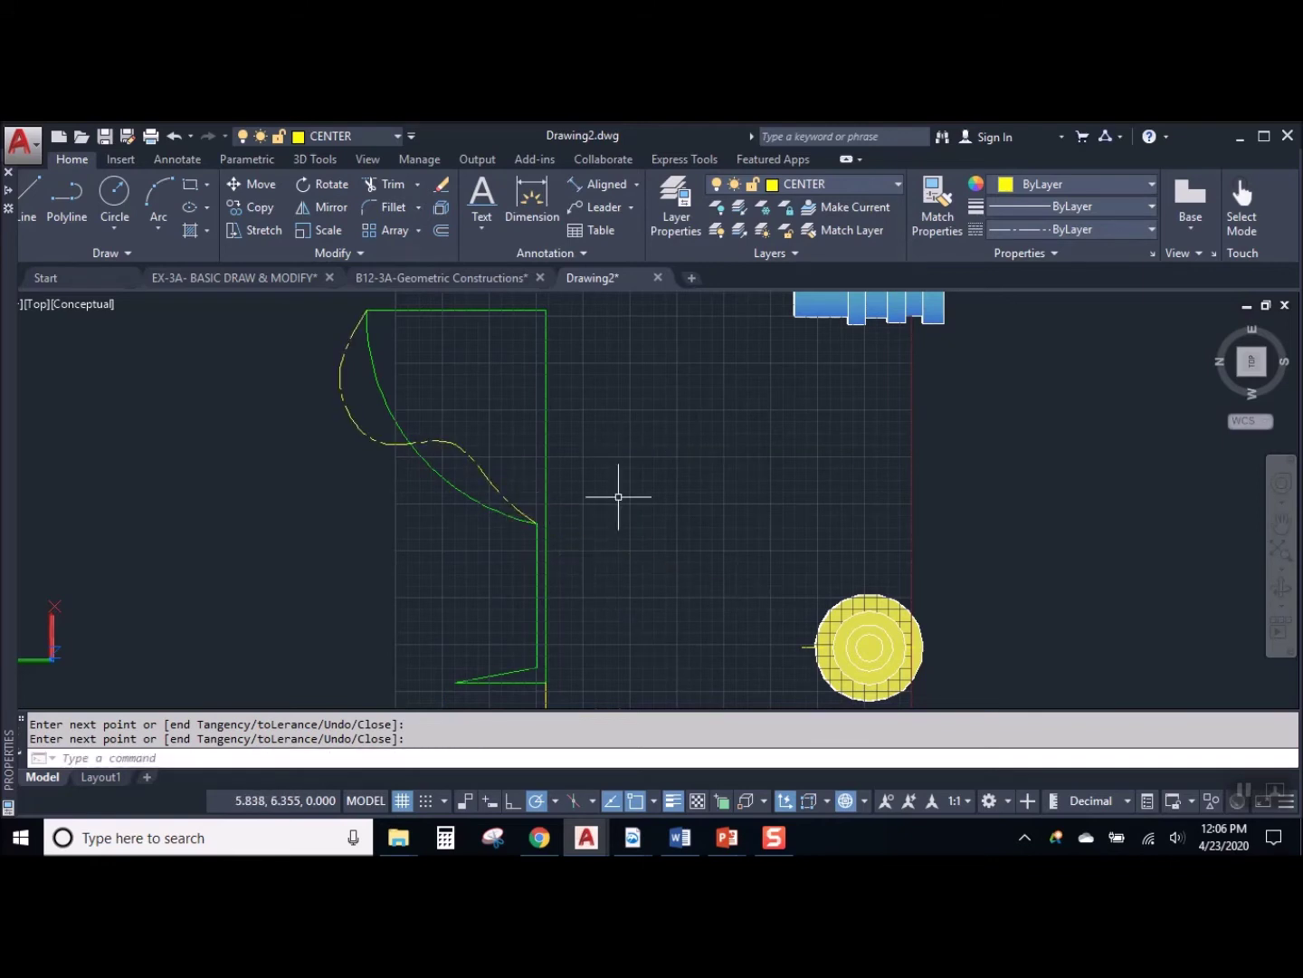
{"action": "scroll", "coordinate": [618, 497], "scroll_direction": "down", "scroll_amount": 2}
{"action": "left_click", "coordinate": [610, 640]}
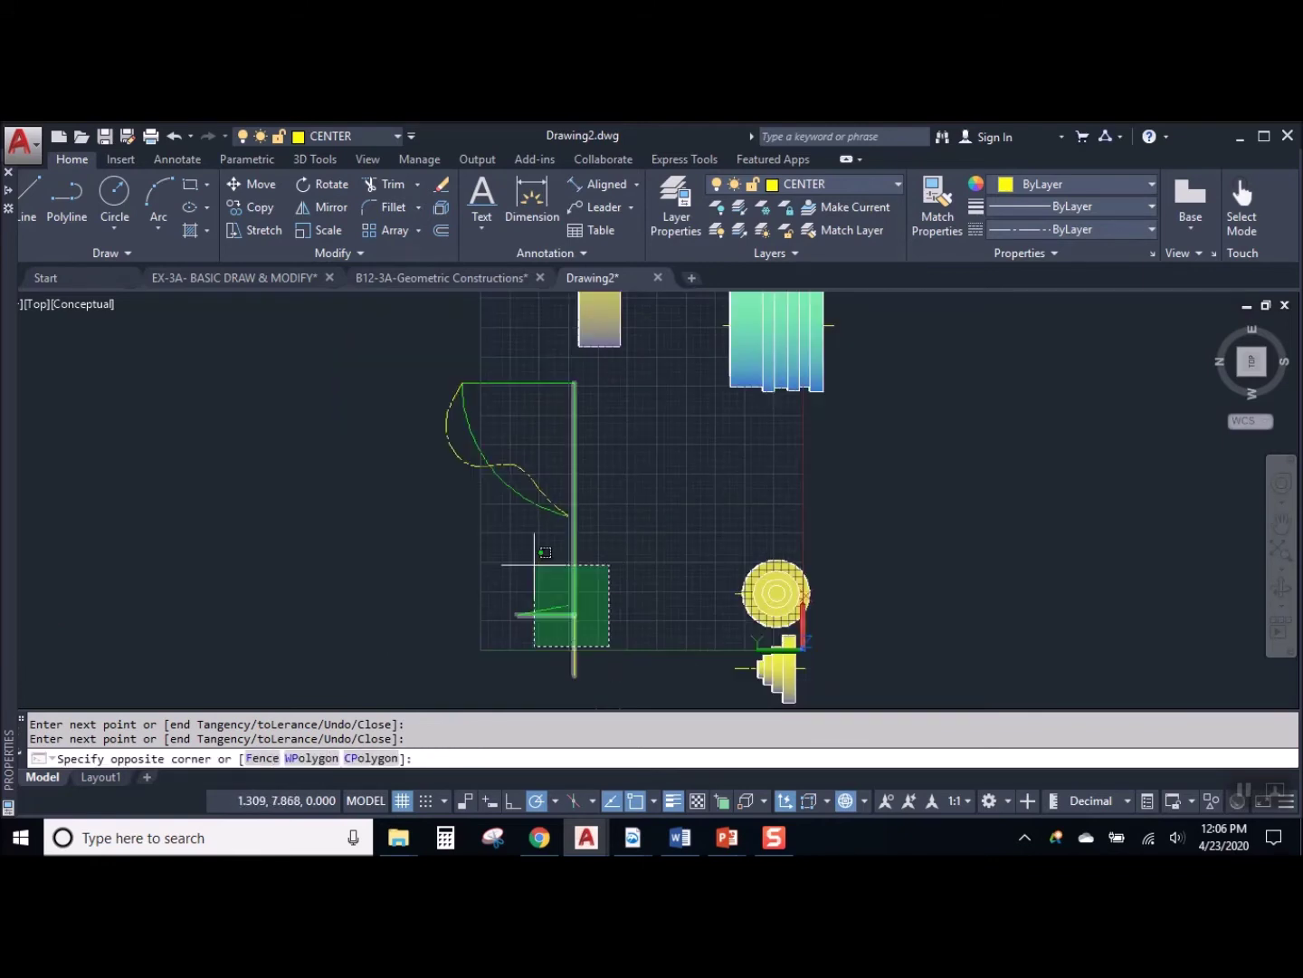
Copy the goblet profile to the left and delete the arc from the copy
{"action": "left_click", "coordinate": [427, 355]}
{"action": "left_click", "coordinate": [262, 208]}
{"action": "left_click", "coordinate": [634, 453]}
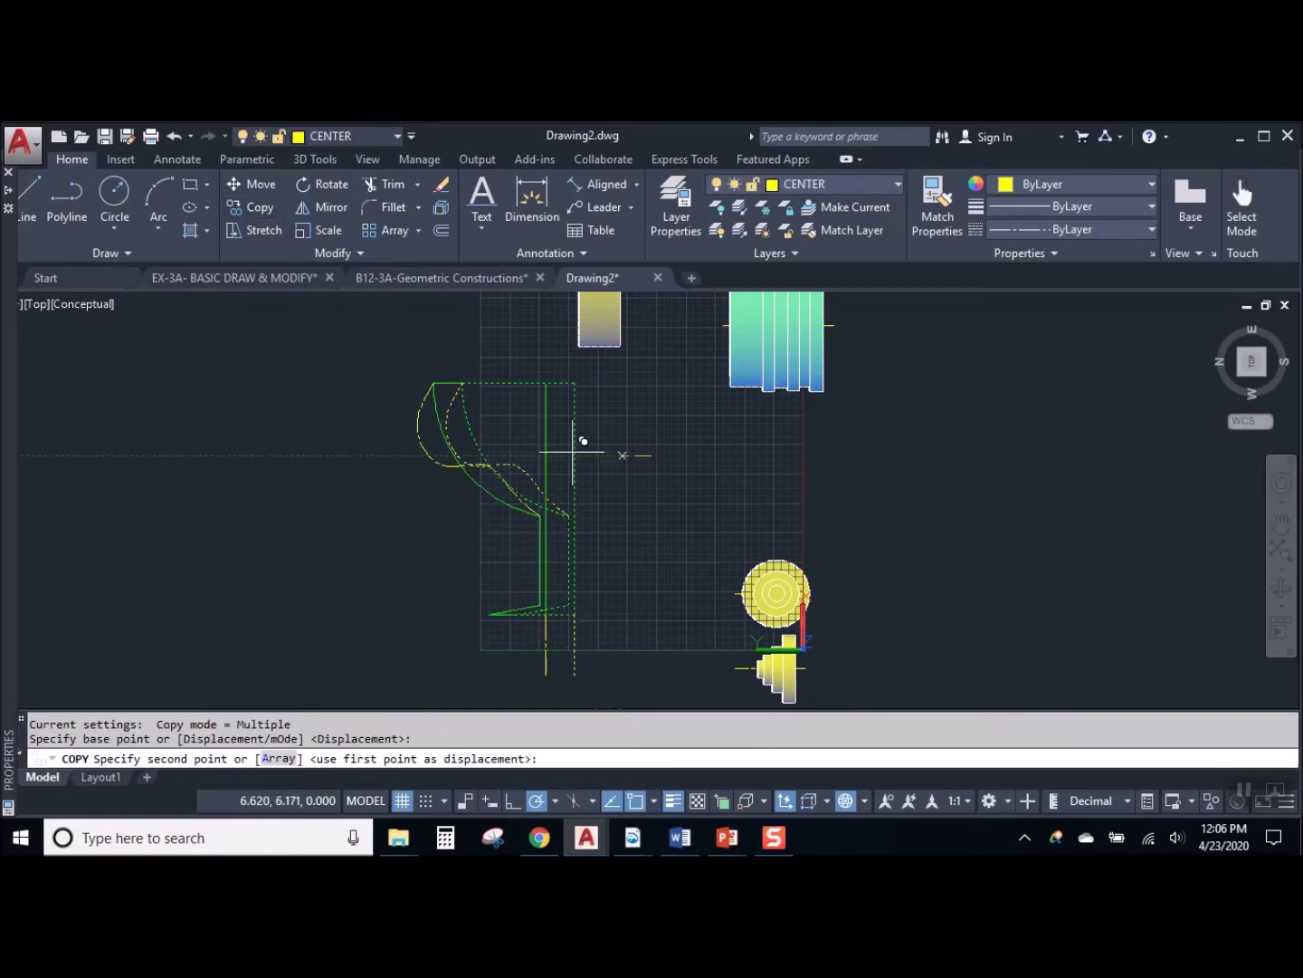
{"action": "left_click", "coordinate": [345, 452]}
{"action": "key", "text": "Escape"}
{"action": "left_click", "coordinate": [187, 424]}
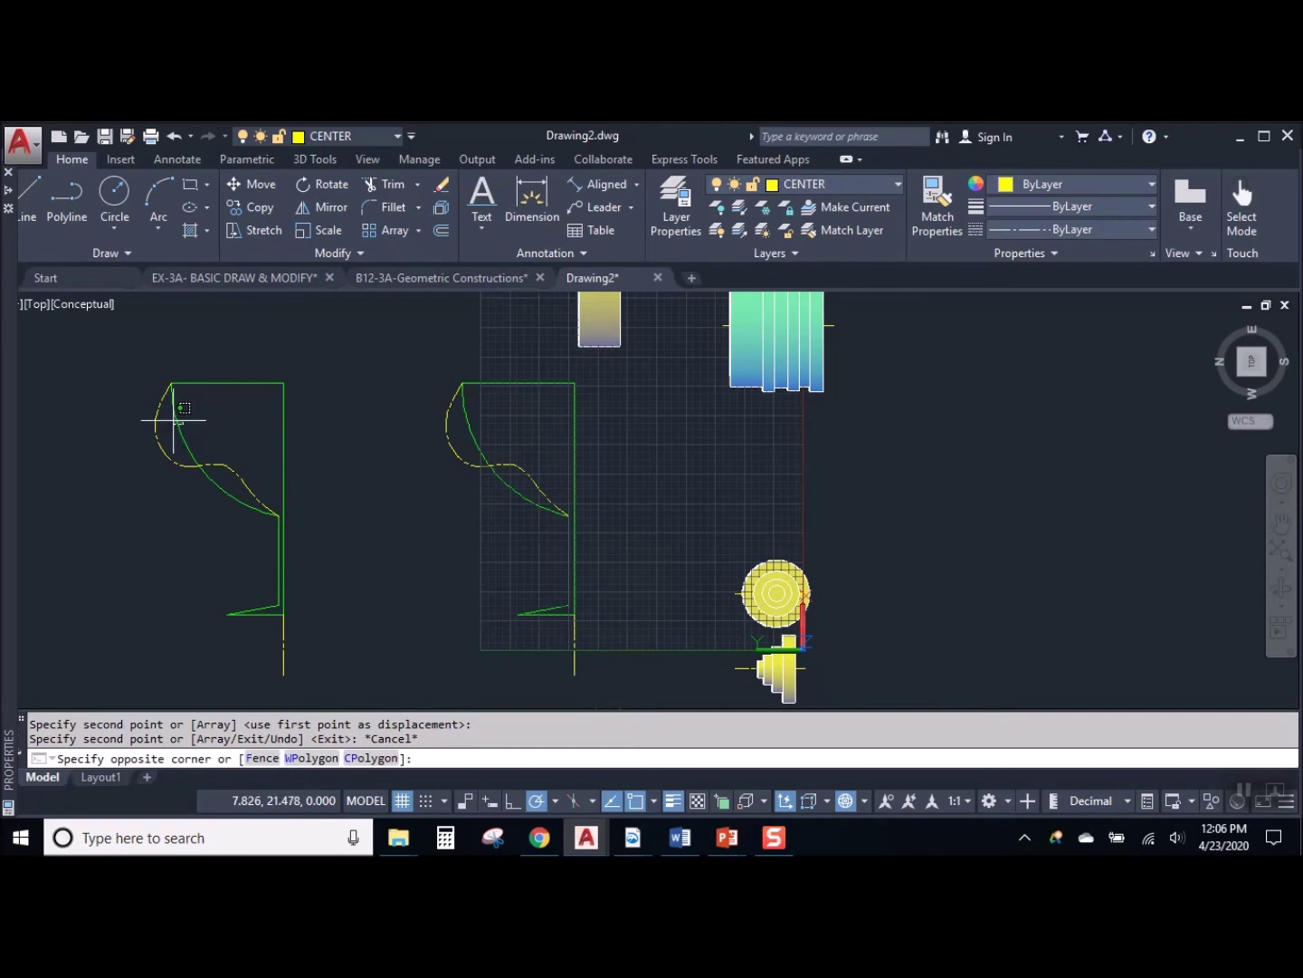
{"action": "left_click", "coordinate": [177, 422]}
{"action": "key", "text": "Delete"}
{"action": "scroll", "coordinate": [251, 439], "scroll_direction": "up", "scroll_amount": 3}
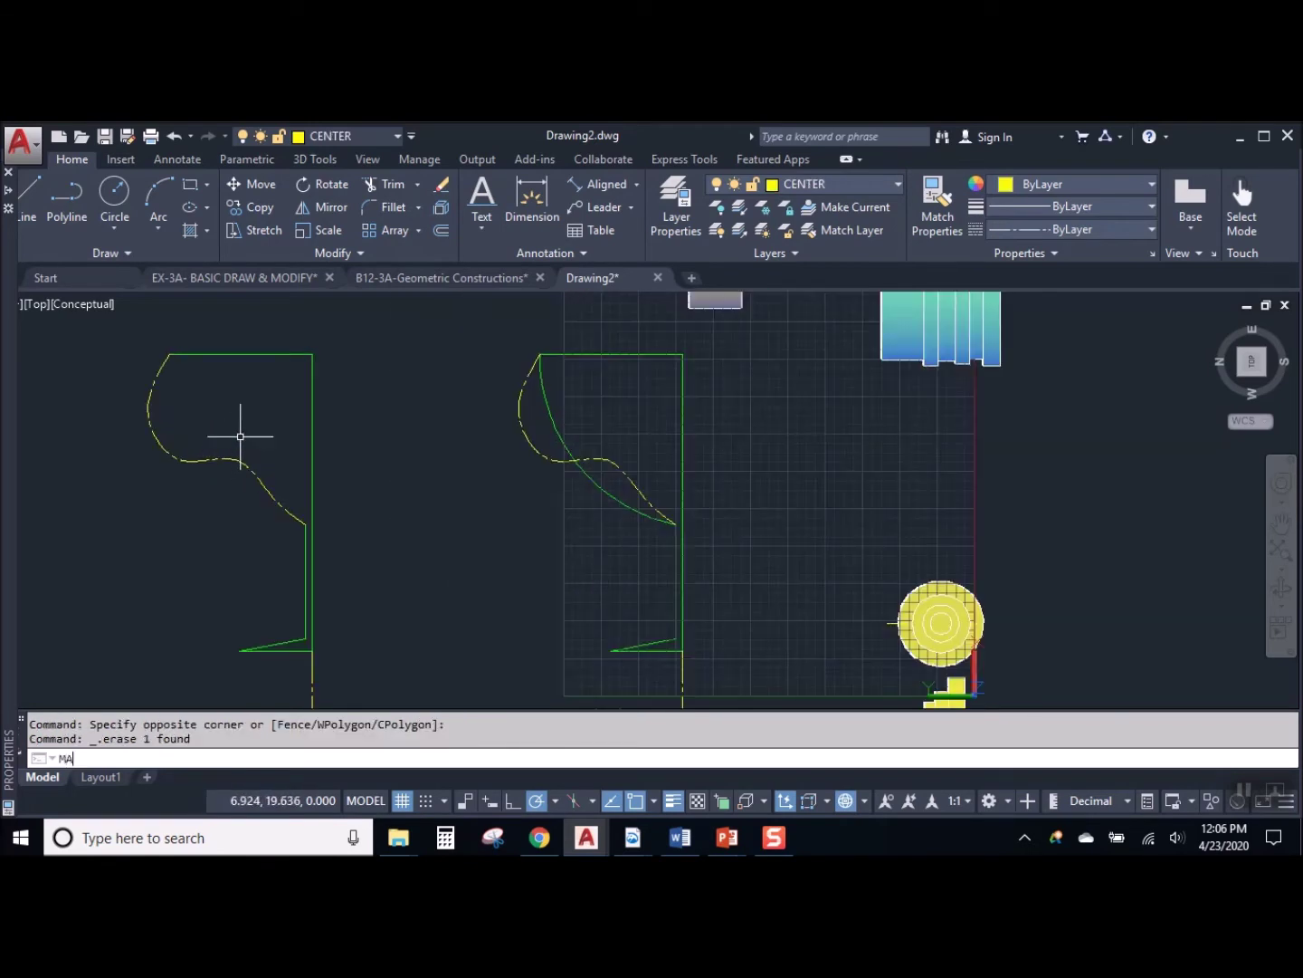
Match the copied spline to the top line's solid green properties with MATCHPROP
{"action": "key", "text": "Return"}
{"action": "left_click", "coordinate": [254, 371]}
{"action": "left_click", "coordinate": [214, 404]}
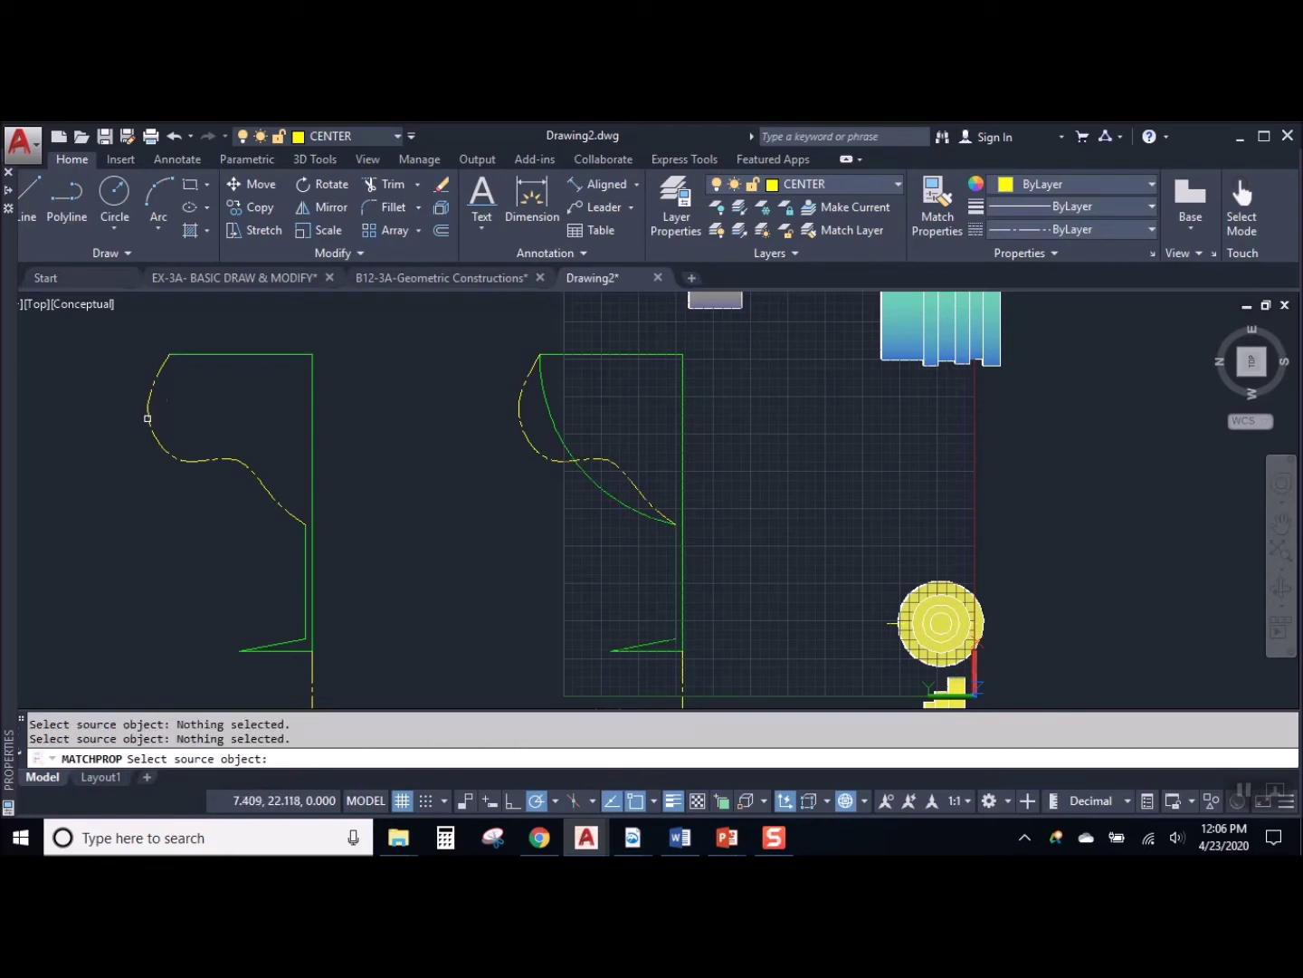
{"action": "left_click", "coordinate": [149, 419]}
{"action": "key", "text": "Escape"}
{"action": "key", "text": "Return"}
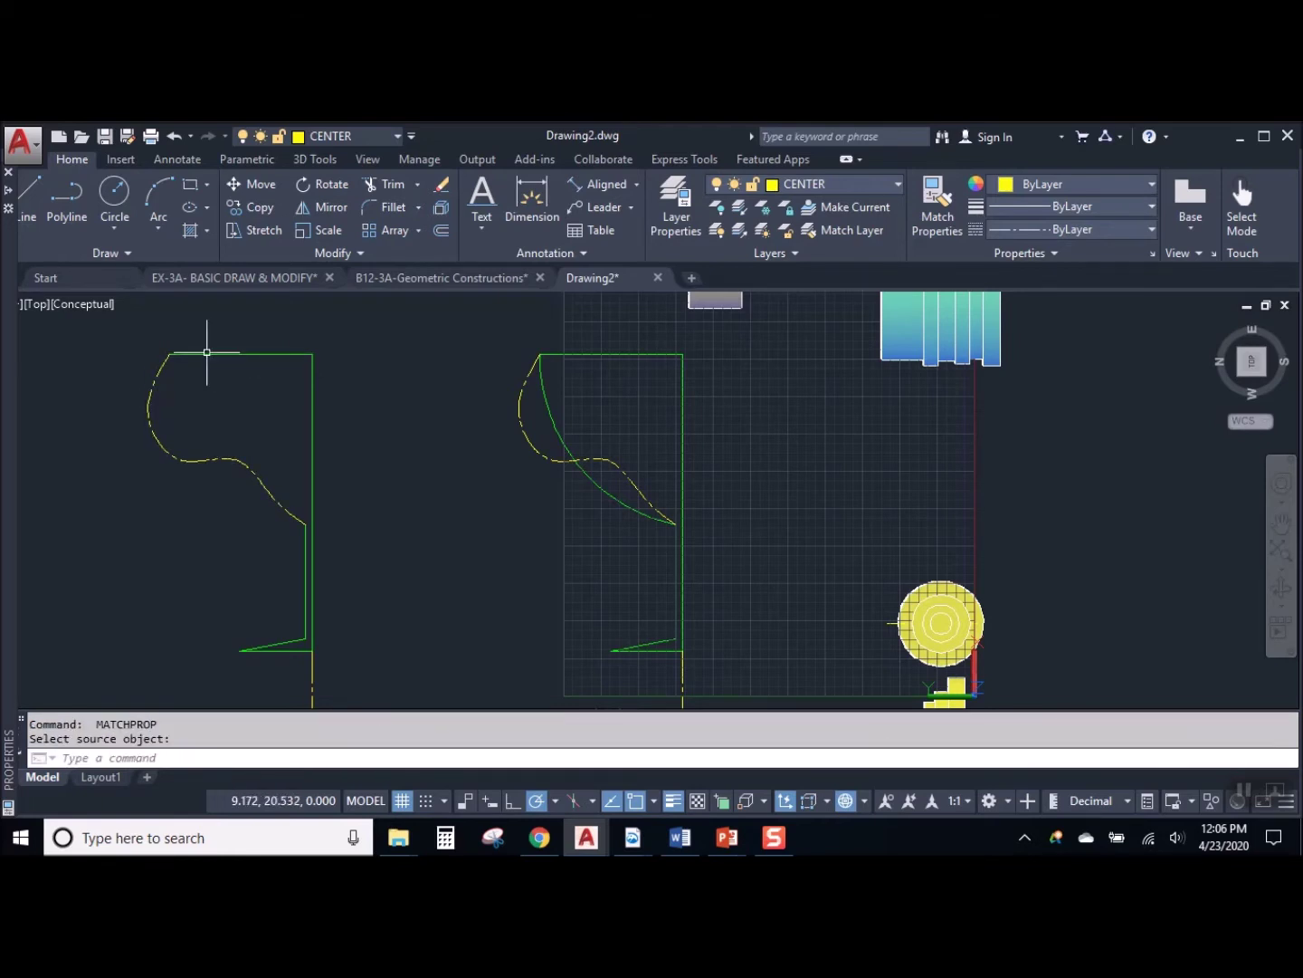
{"action": "left_click", "coordinate": [218, 354]}
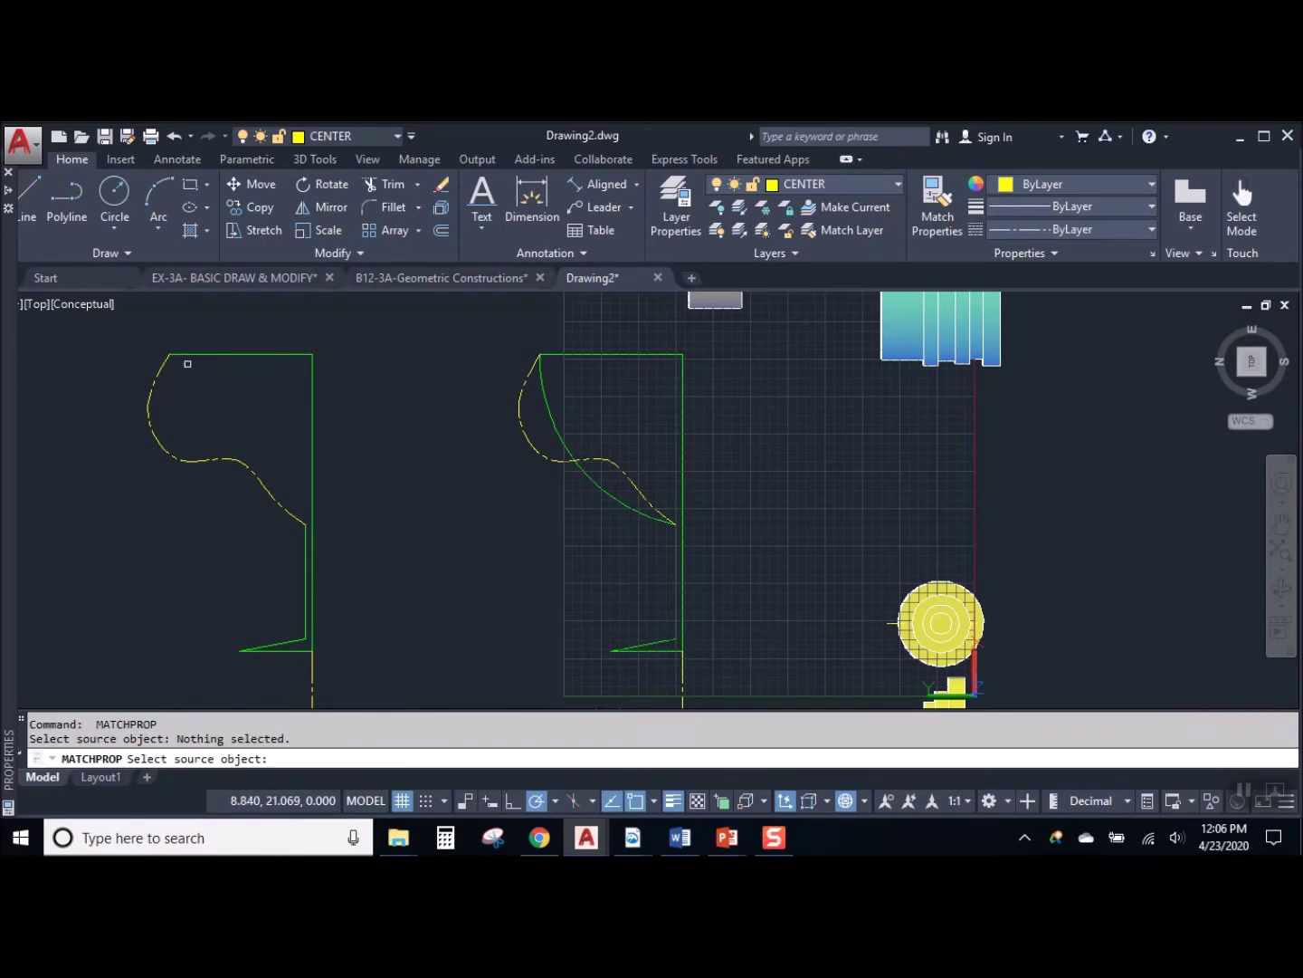
{"action": "left_click", "coordinate": [202, 354]}
{"action": "left_click", "coordinate": [165, 378]}
{"action": "left_click", "coordinate": [140, 393]}
{"action": "key", "text": "Escape"}
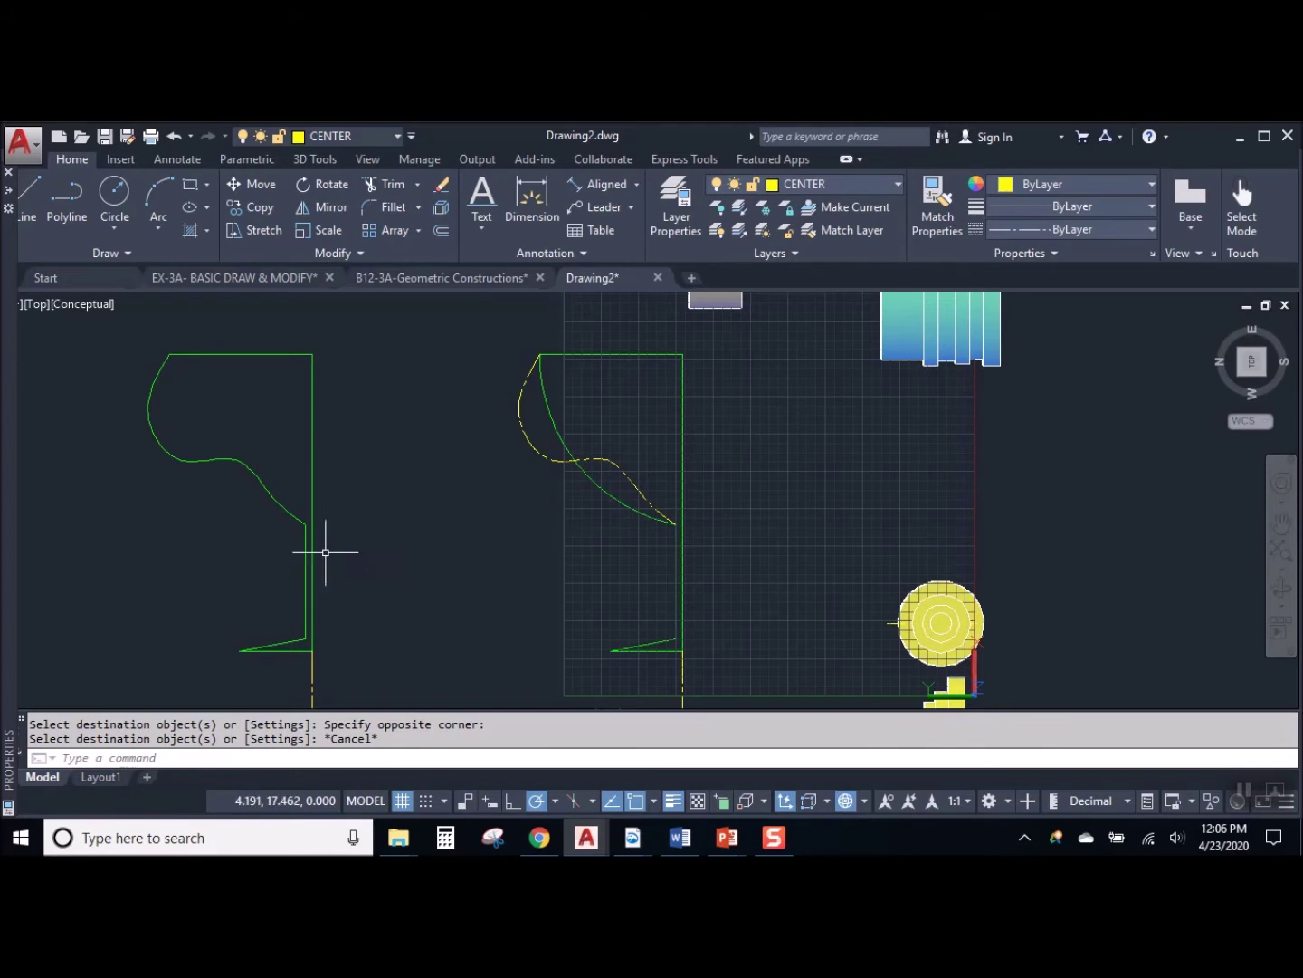
Delete the dashed yellow spline from the original profile
{"action": "middle_click_drag", "start_coordinate": [514, 471], "coordinate": [492, 434]}
{"action": "left_click", "coordinate": [507, 410]}
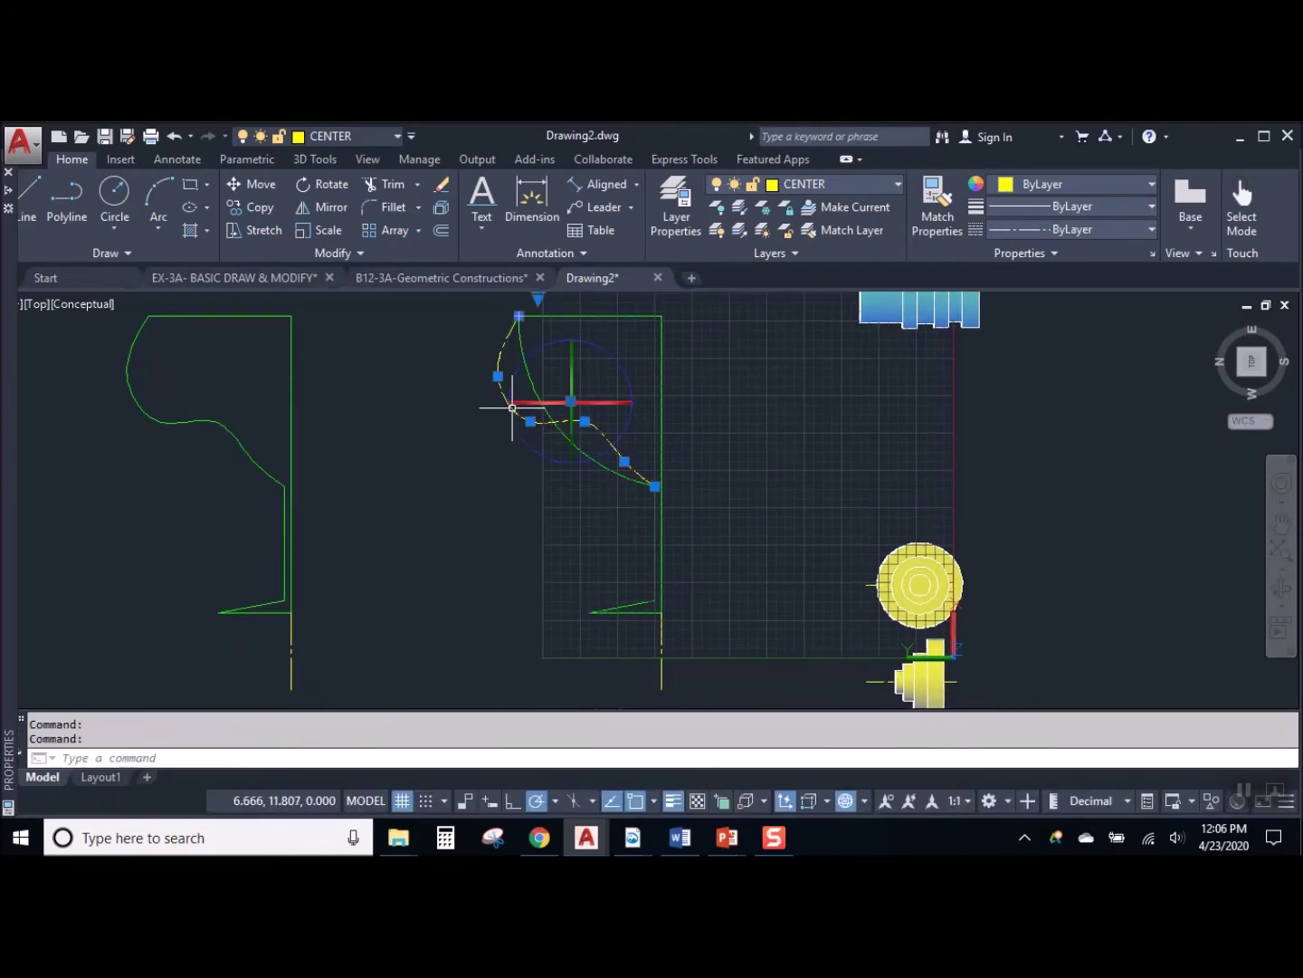
{"action": "key", "text": "Delete"}
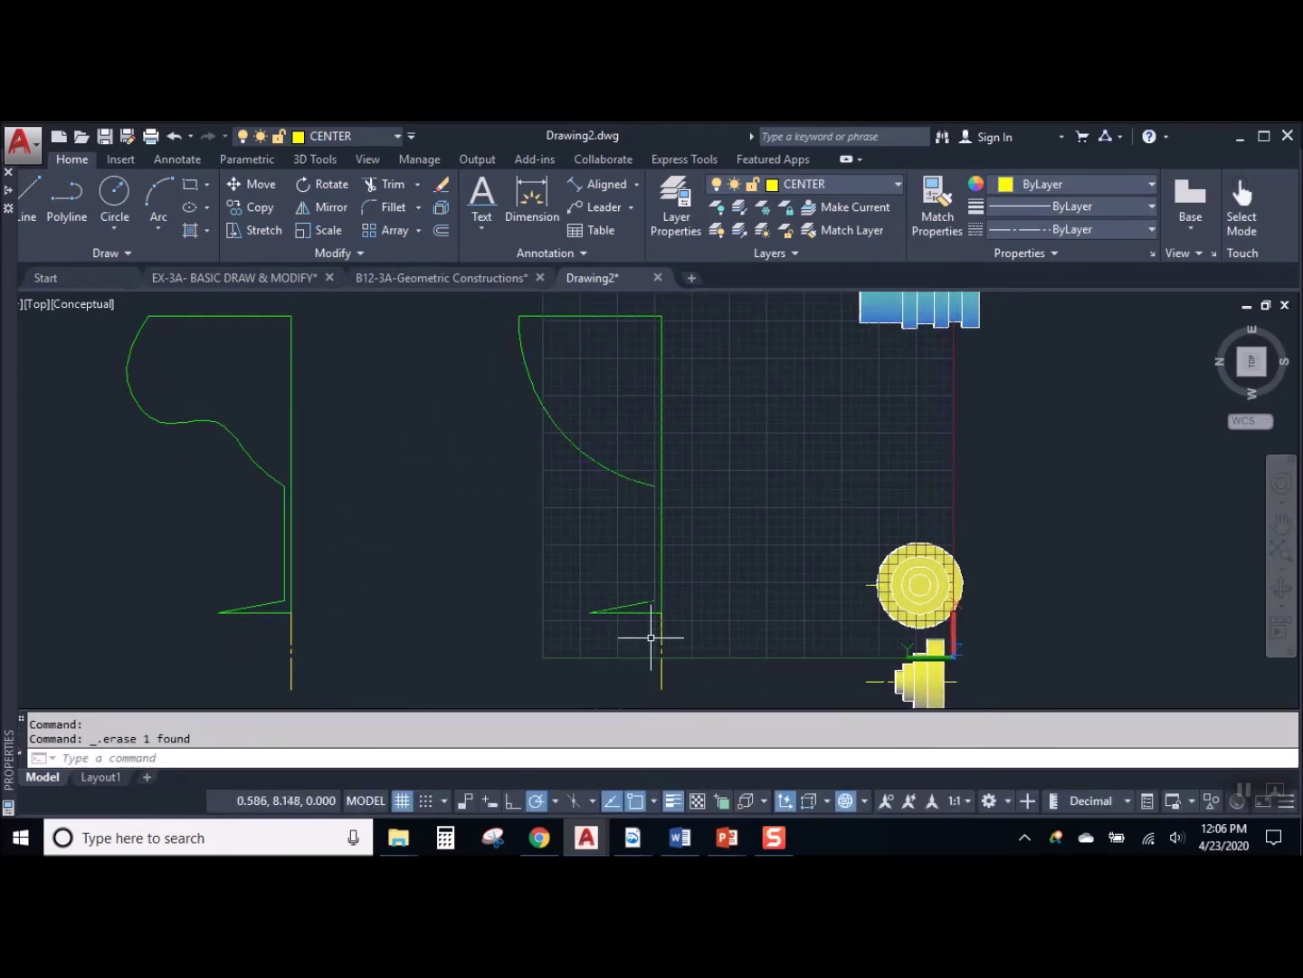
Zoom and pan to the sharp outer tip where the foot's slanted line meets the base
{"action": "scroll", "coordinate": [650, 637], "scroll_direction": "up", "scroll_amount": 3}
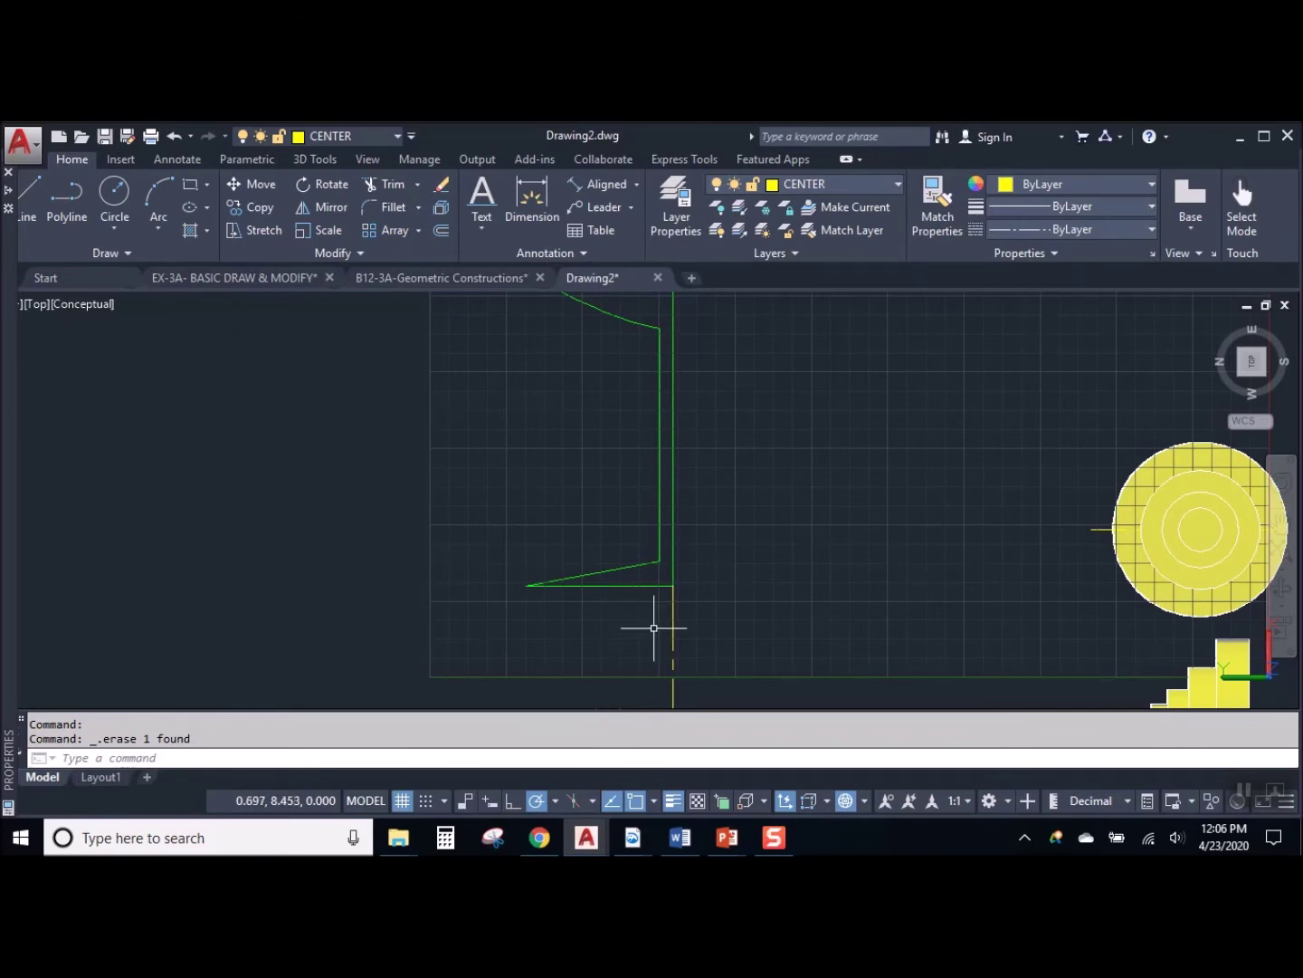
{"action": "scroll", "coordinate": [585, 571], "scroll_direction": "up", "scroll_amount": 6}
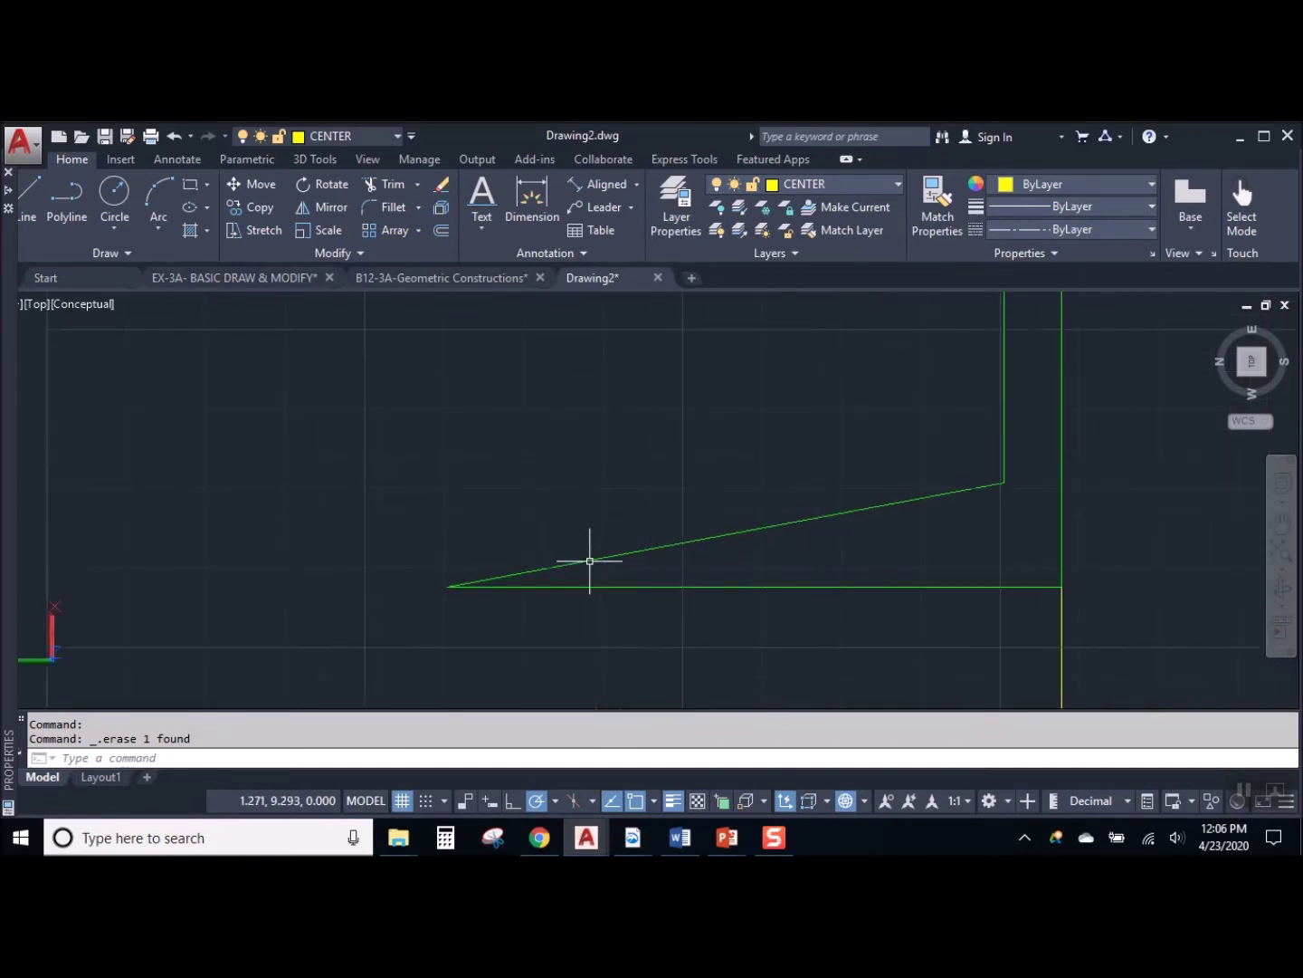
{"action": "scroll", "coordinate": [434, 599], "scroll_direction": "up", "scroll_amount": 4}
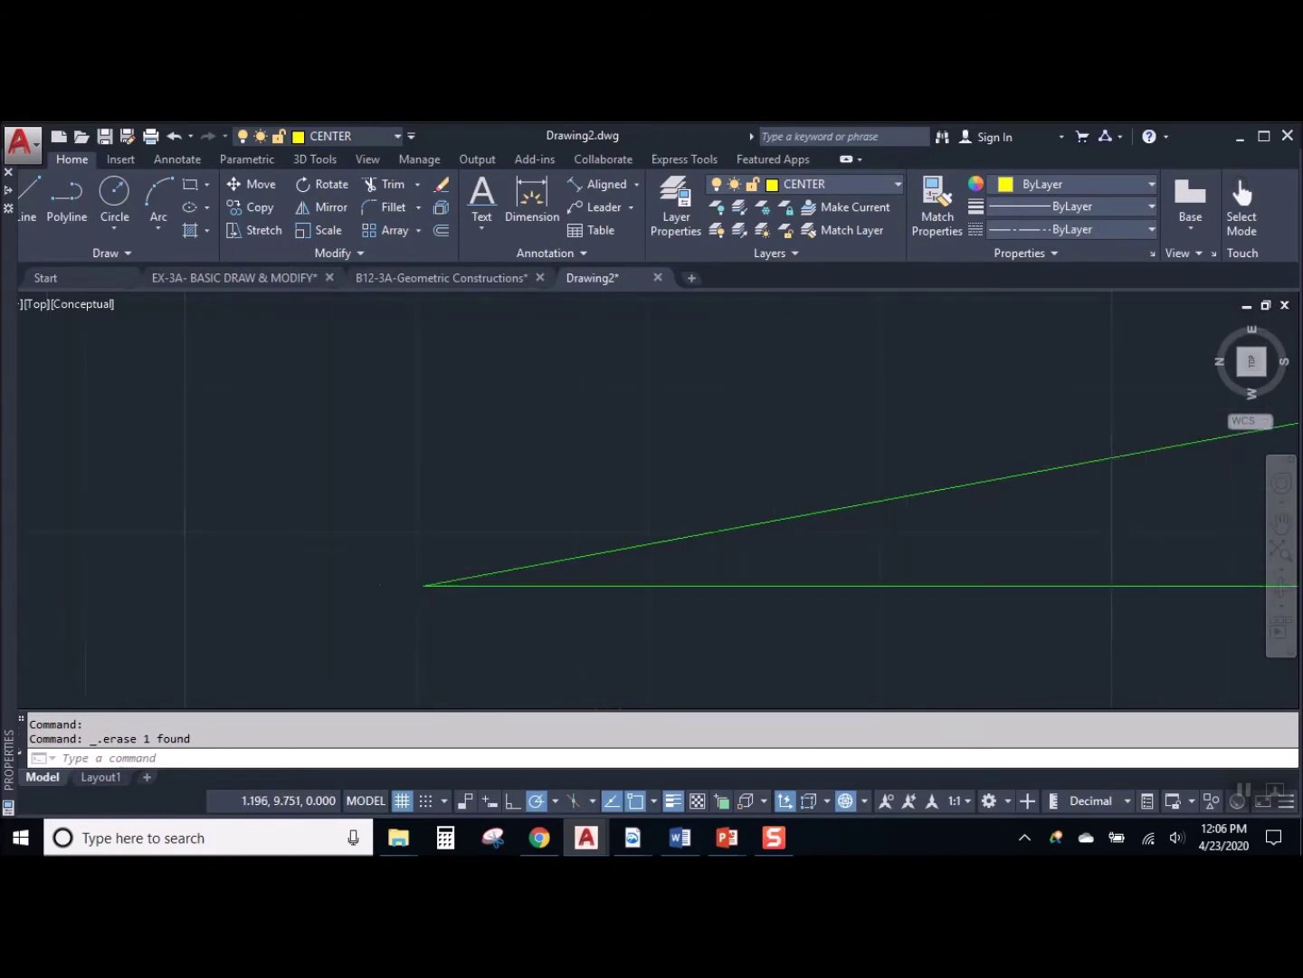
{"action": "mouse_move", "coordinate": [421, 593]}
{"action": "middle_mouse_down"}
{"action": "mouse_move", "coordinate": [436, 544]}
{"action": "mouse_move", "coordinate": [486, 591]}
{"action": "mouse_move", "coordinate": [219, 439]}
{"action": "middle_mouse_up"}
{"action": "middle_click_drag", "start_coordinate": [106, 419], "coordinate": [709, 685]}
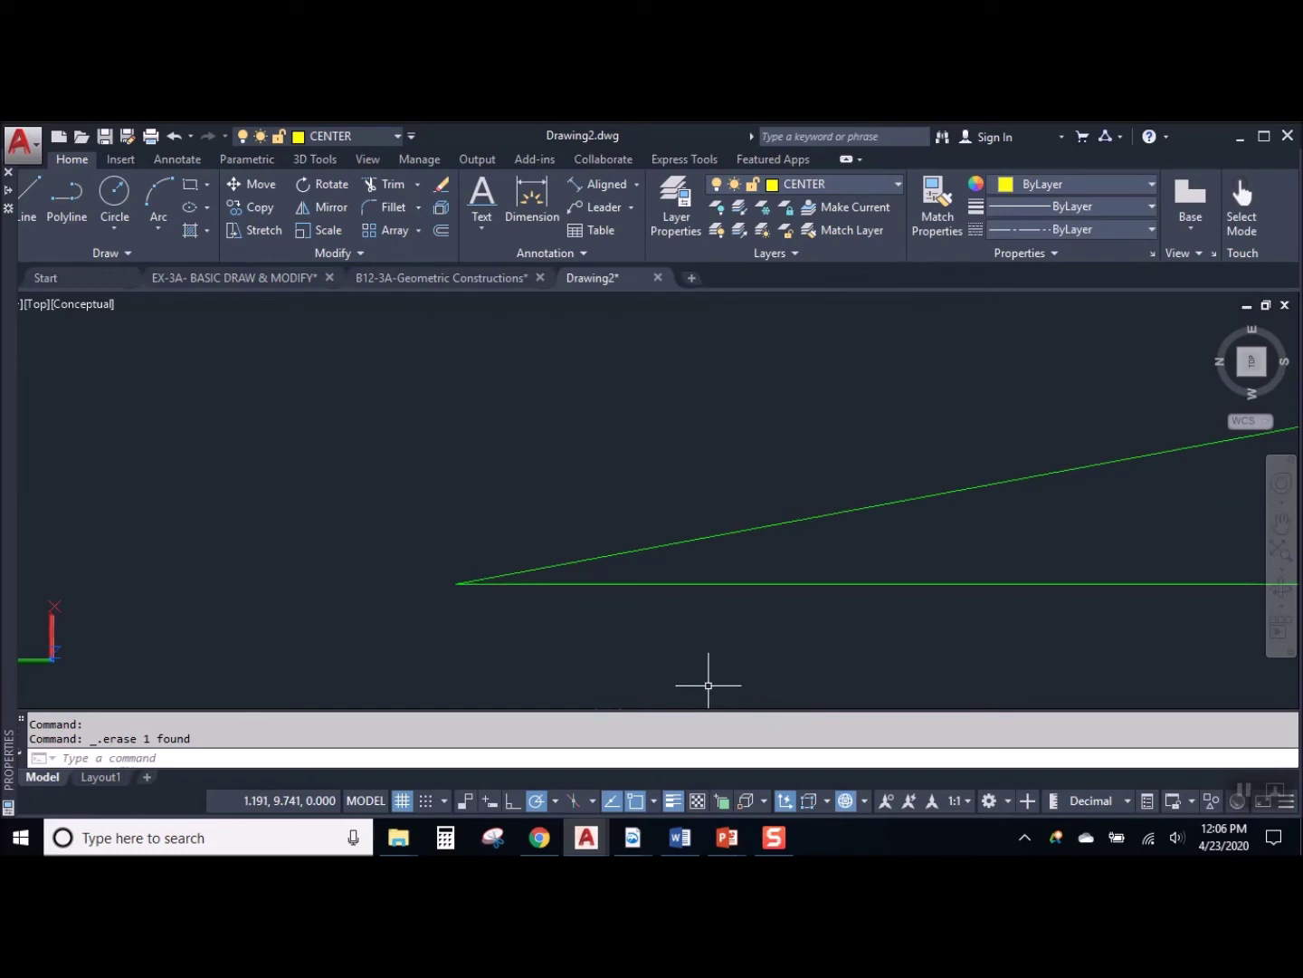
{"action": "middle_click_drag", "start_coordinate": [515, 616], "coordinate": [541, 548]}
{"action": "mouse_move", "coordinate": [295, 577]}
{"action": "middle_mouse_down"}
{"action": "mouse_move", "coordinate": [272, 602]}
{"action": "mouse_move", "coordinate": [294, 604]}
{"action": "middle_mouse_up"}
{"action": "scroll", "coordinate": [290, 652], "scroll_direction": "down", "scroll_amount": 6}
{"action": "scroll", "coordinate": [290, 652], "scroll_direction": "down", "scroll_amount": 3}
{"action": "scroll", "coordinate": [295, 649], "scroll_direction": "up", "scroll_amount": 4}
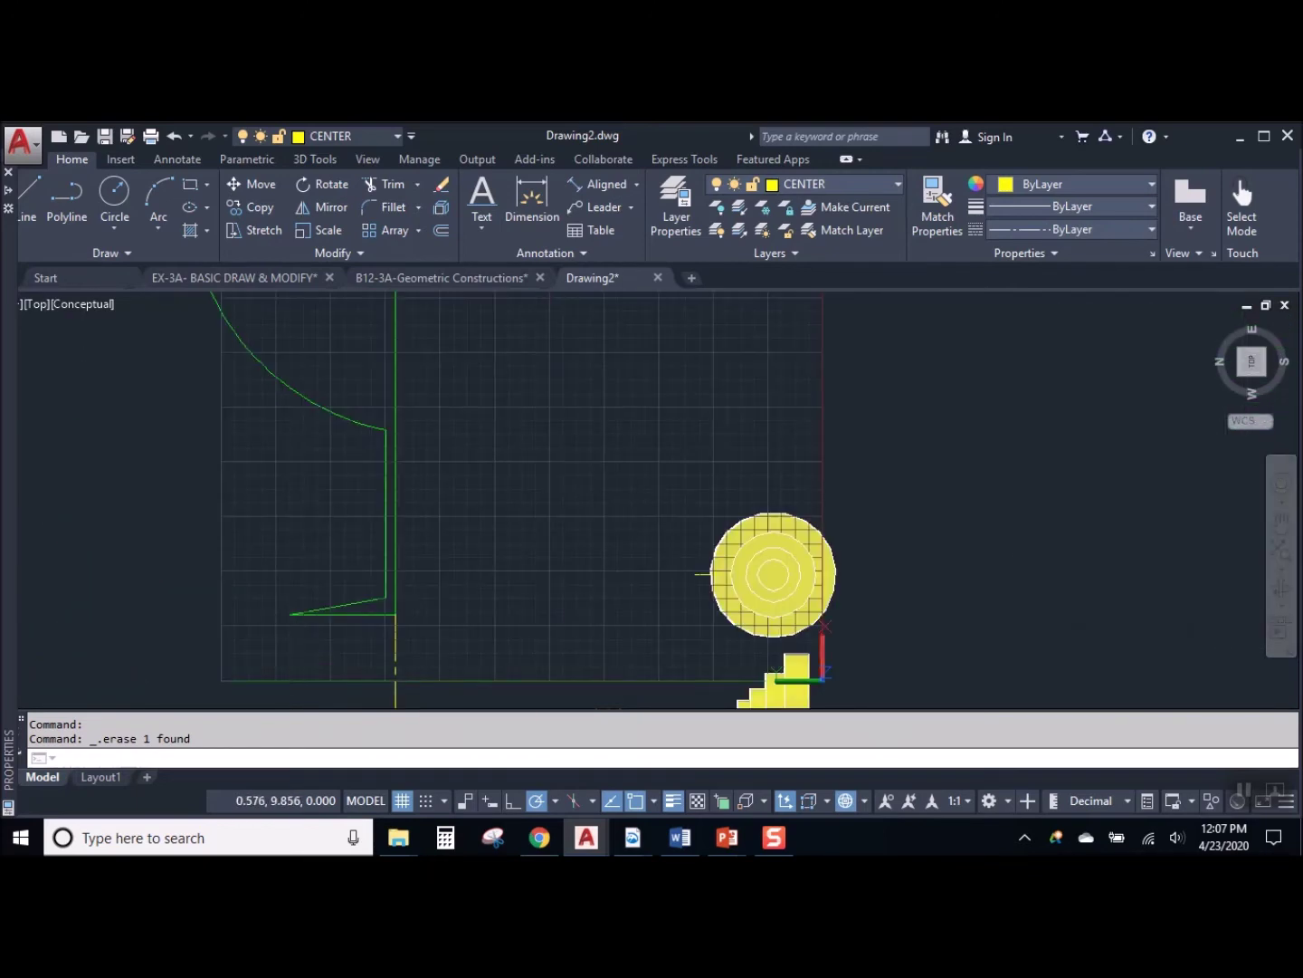
{"action": "middle_click_drag", "start_coordinate": [295, 648], "coordinate": [387, 681]}
{"action": "scroll", "coordinate": [393, 670], "scroll_direction": "up", "scroll_amount": 6}
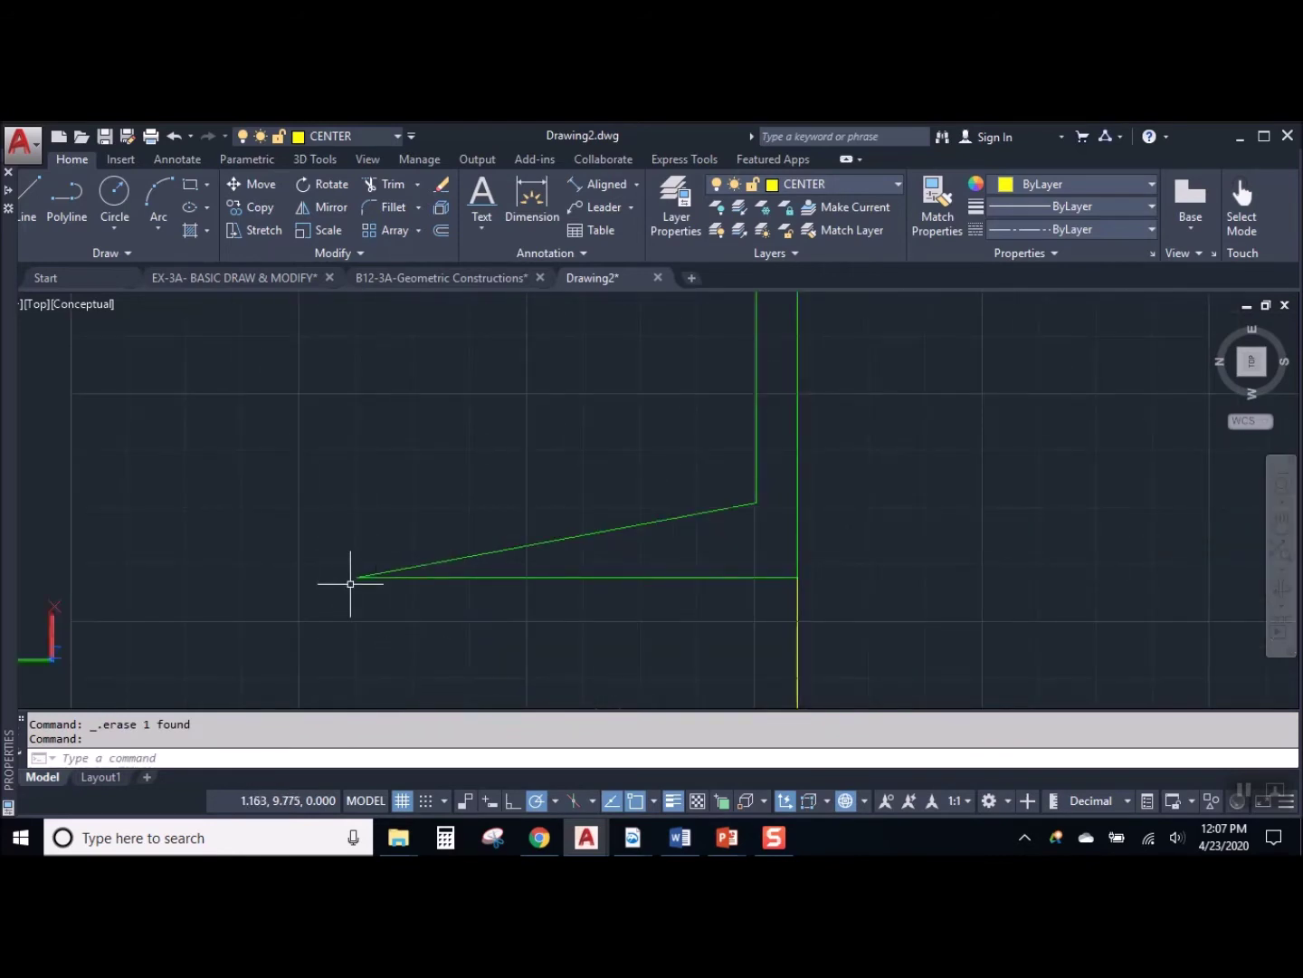
{"action": "scroll", "coordinate": [357, 588], "scroll_direction": "up", "scroll_amount": 5}
{"action": "scroll", "coordinate": [357, 486], "scroll_direction": "up", "scroll_amount": 6}
{"action": "mouse_move", "coordinate": [338, 551]}
{"action": "middle_mouse_down"}
{"action": "mouse_move", "coordinate": [165, 531]}
{"action": "mouse_move", "coordinate": [167, 509]}
{"action": "mouse_move", "coordinate": [265, 494]}
{"action": "middle_mouse_up"}
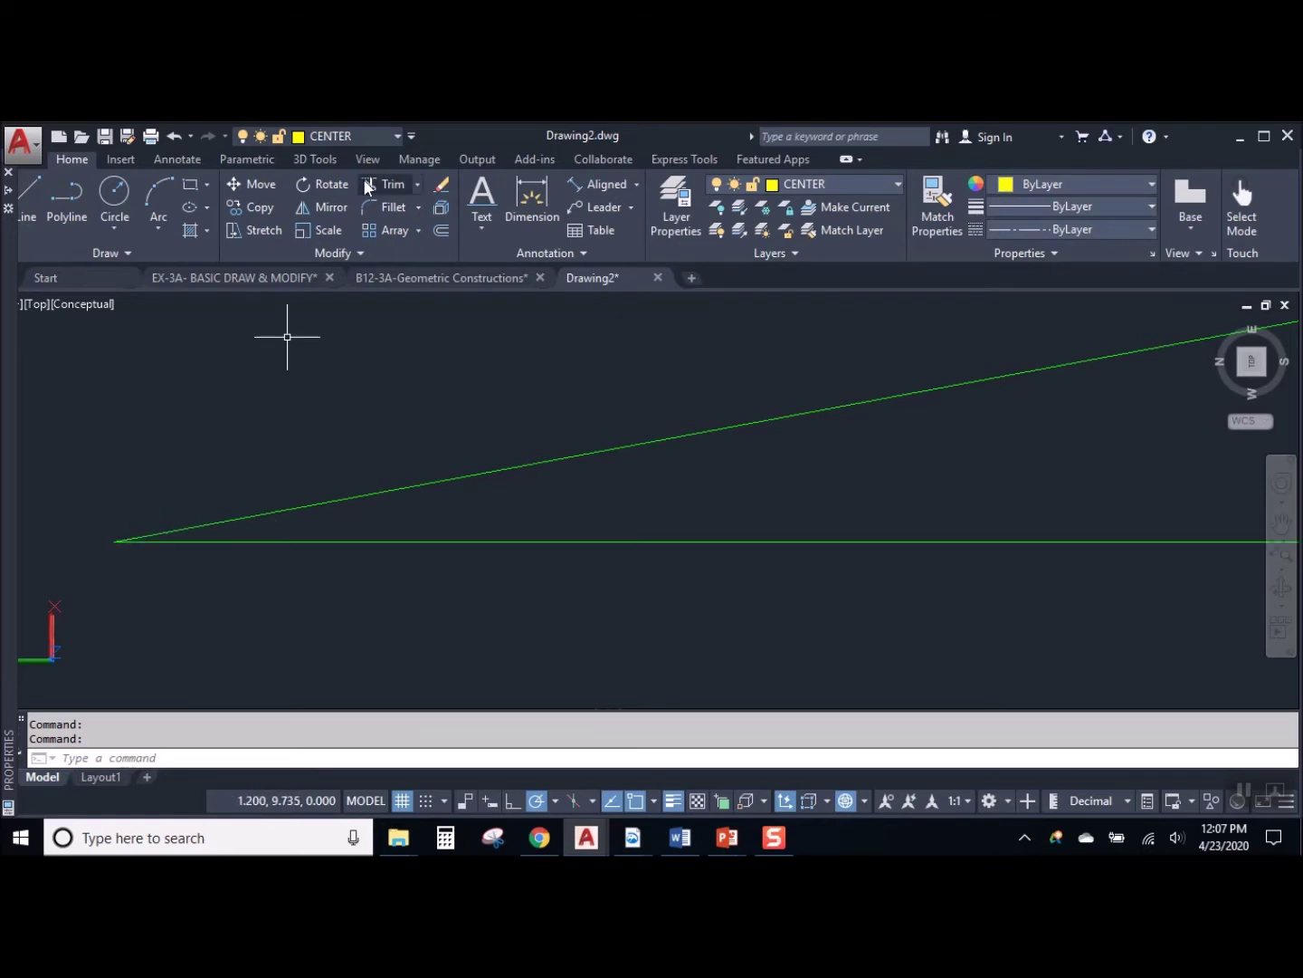
Fillet the foot's slanted and horizontal lines with a 0.01 radius
{"action": "left_click", "coordinate": [387, 208]}
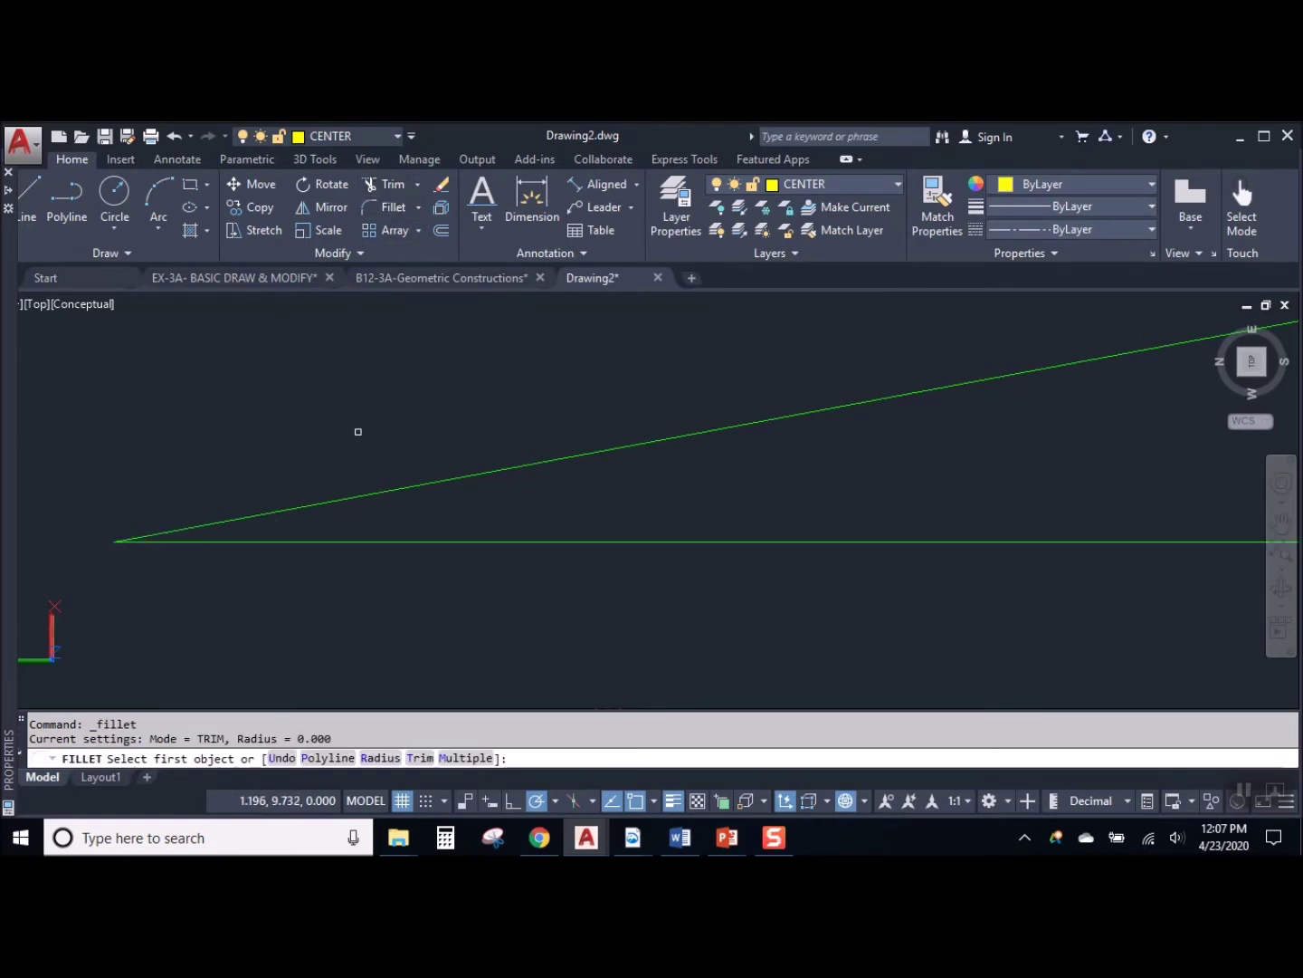
{"action": "left_click", "coordinate": [381, 758]}
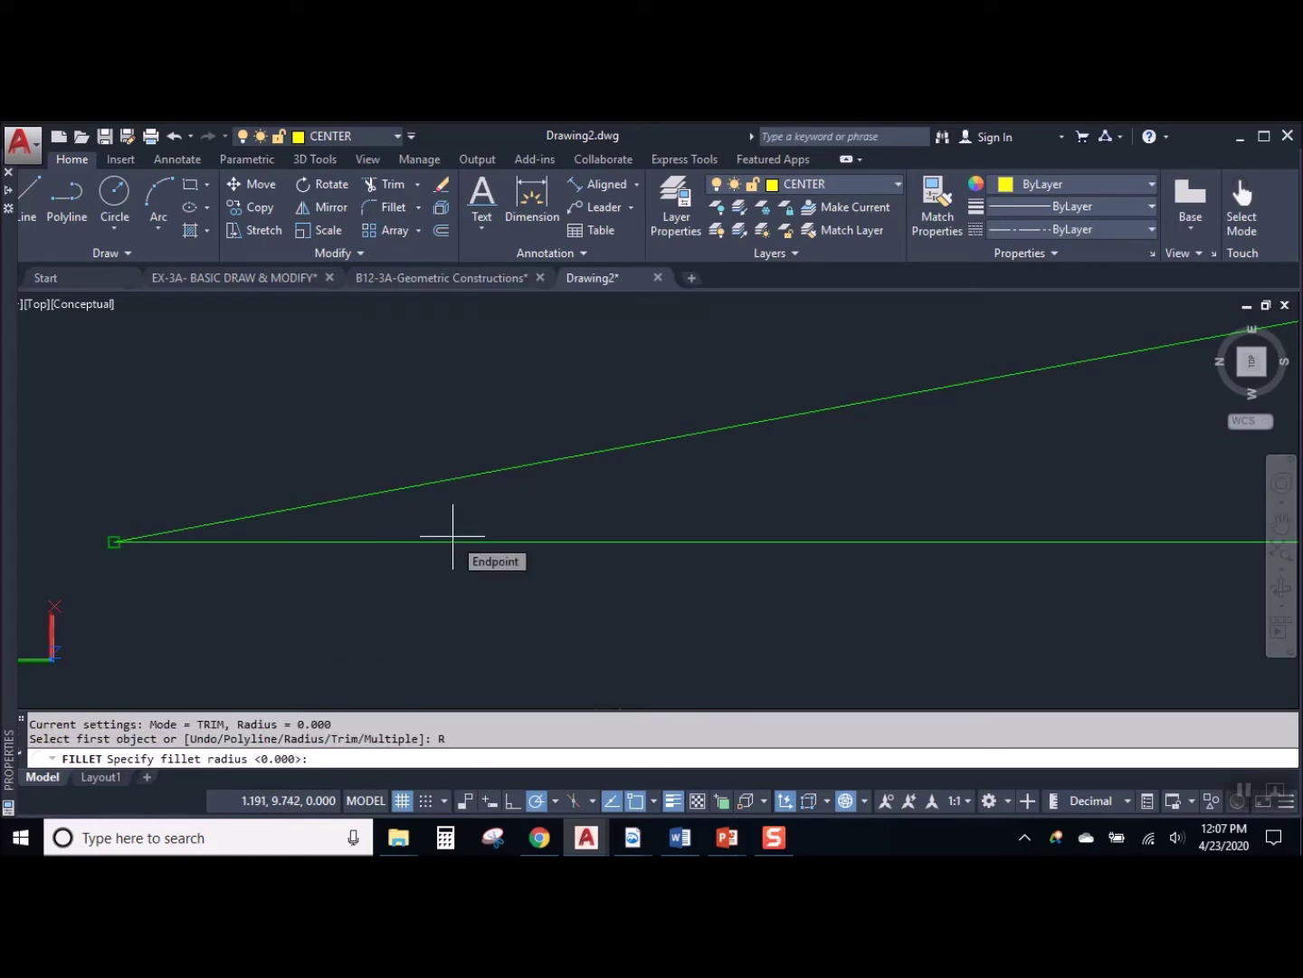
{"action": "type", "text": ".01"}
{"action": "key", "text": "Return"}
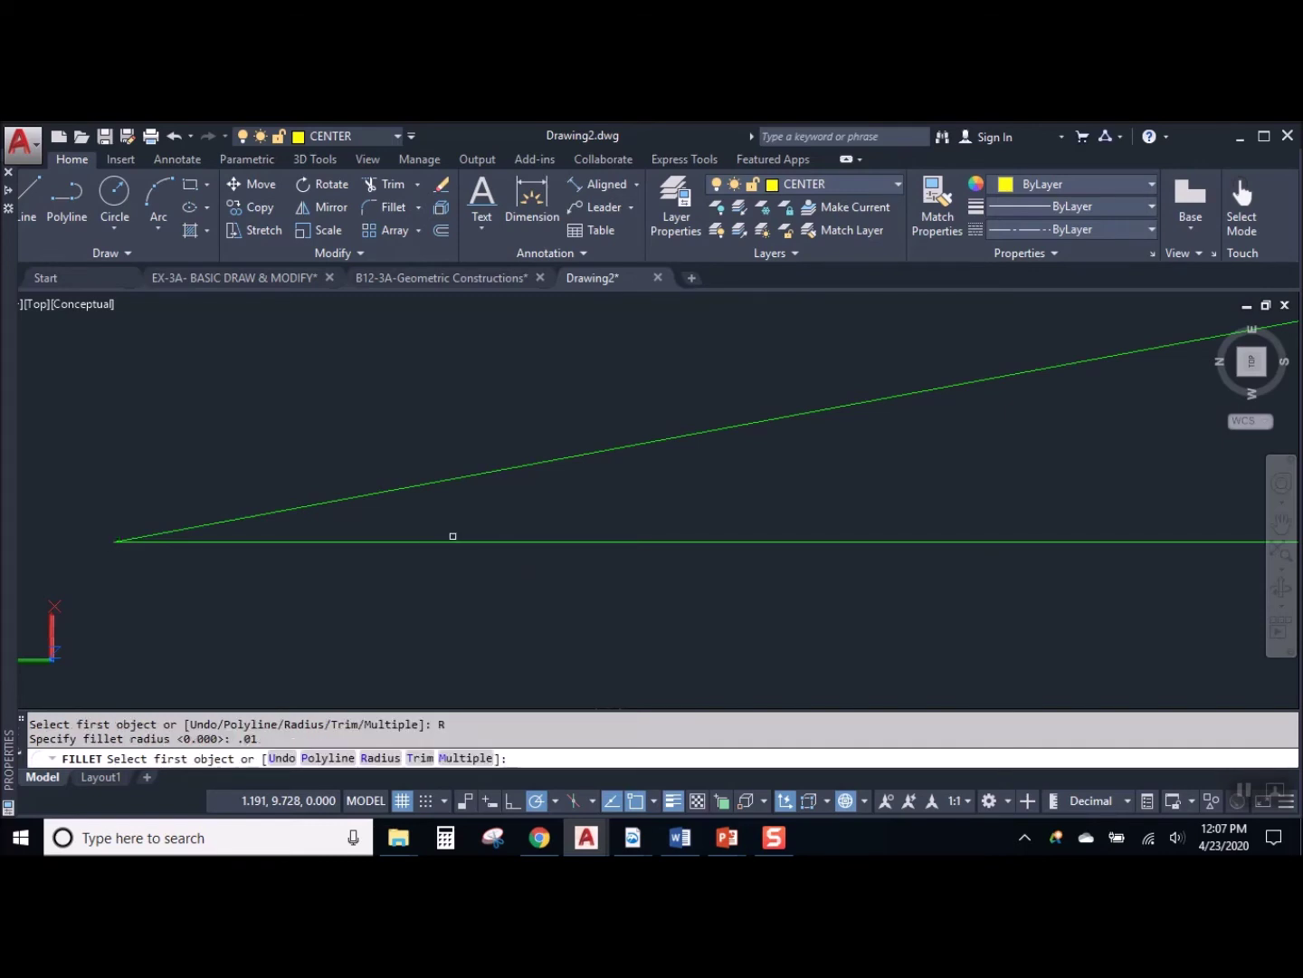
{"action": "left_click", "coordinate": [462, 469]}
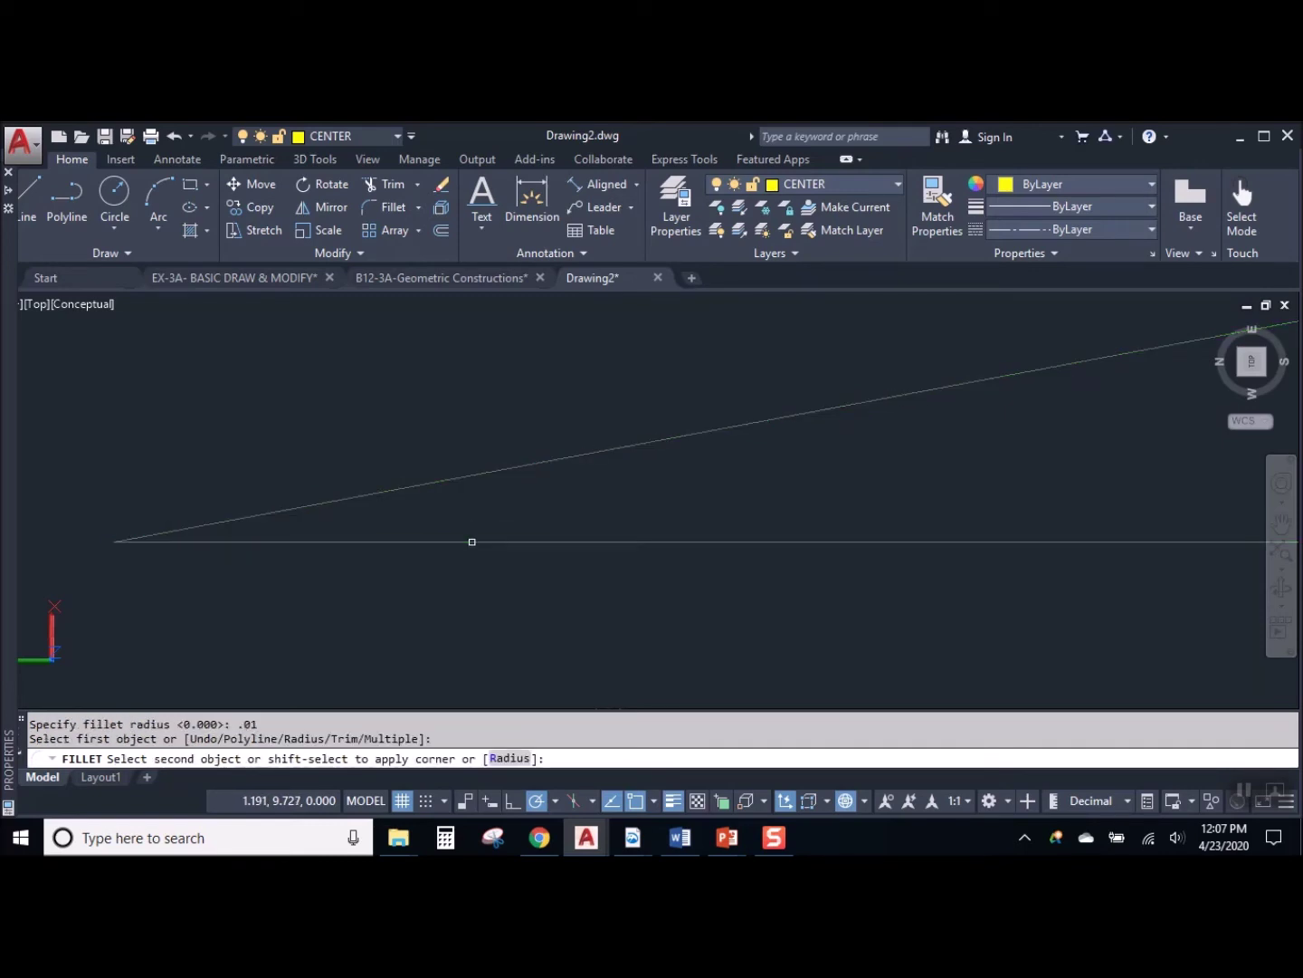
{"action": "left_click", "coordinate": [471, 541]}
Zoom in on the foot's tip and select the new fillet arc to check it
{"action": "scroll", "coordinate": [432, 512], "scroll_direction": "down", "scroll_amount": 5}
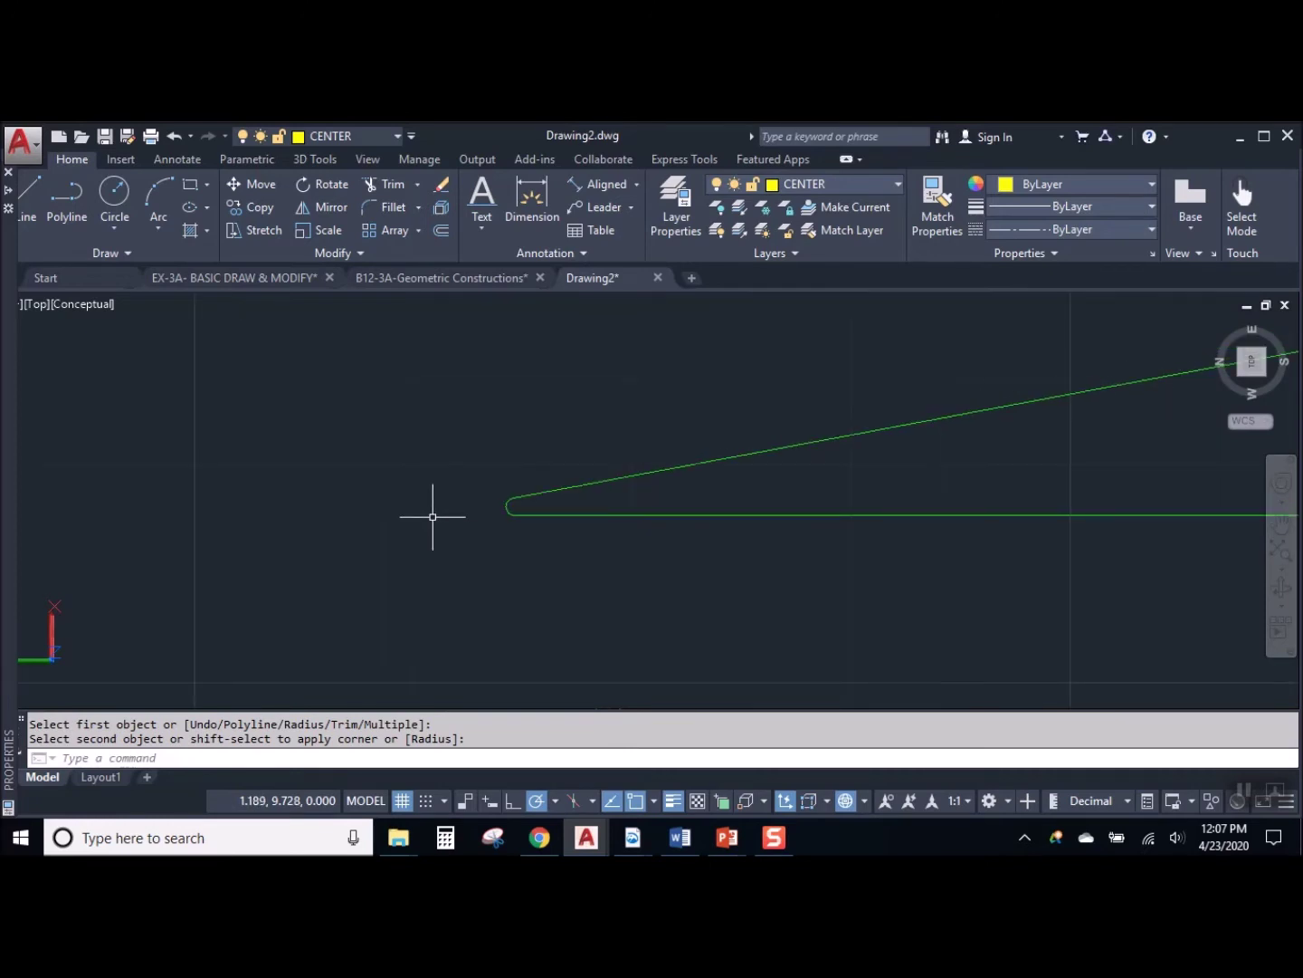
{"action": "scroll", "coordinate": [539, 511], "scroll_direction": "up", "scroll_amount": 4}
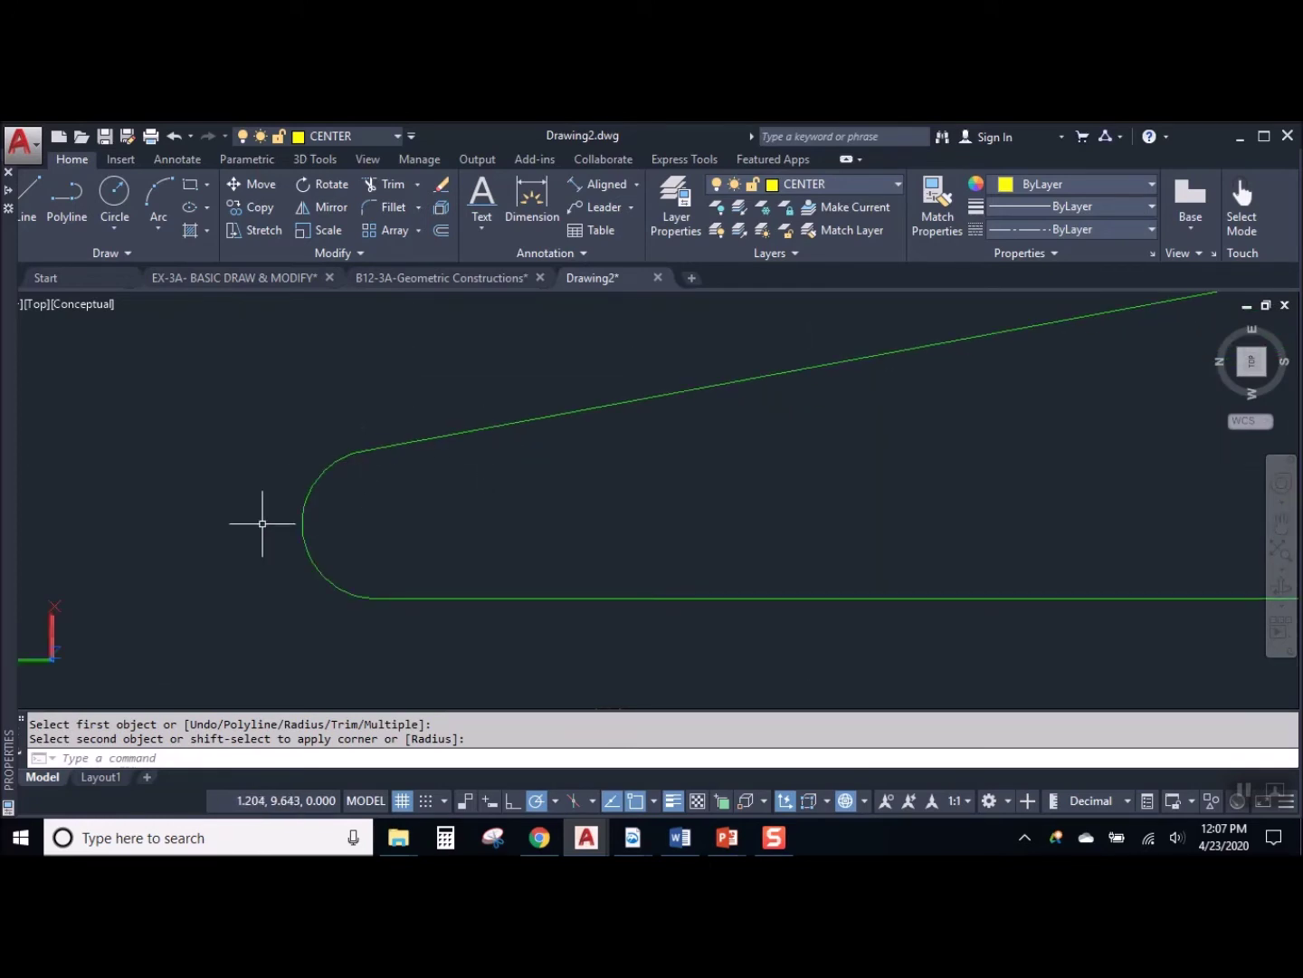
{"action": "scroll", "coordinate": [480, 606], "scroll_direction": "down", "scroll_amount": 8}
{"action": "scroll", "coordinate": [410, 534], "scroll_direction": "up", "scroll_amount": 3}
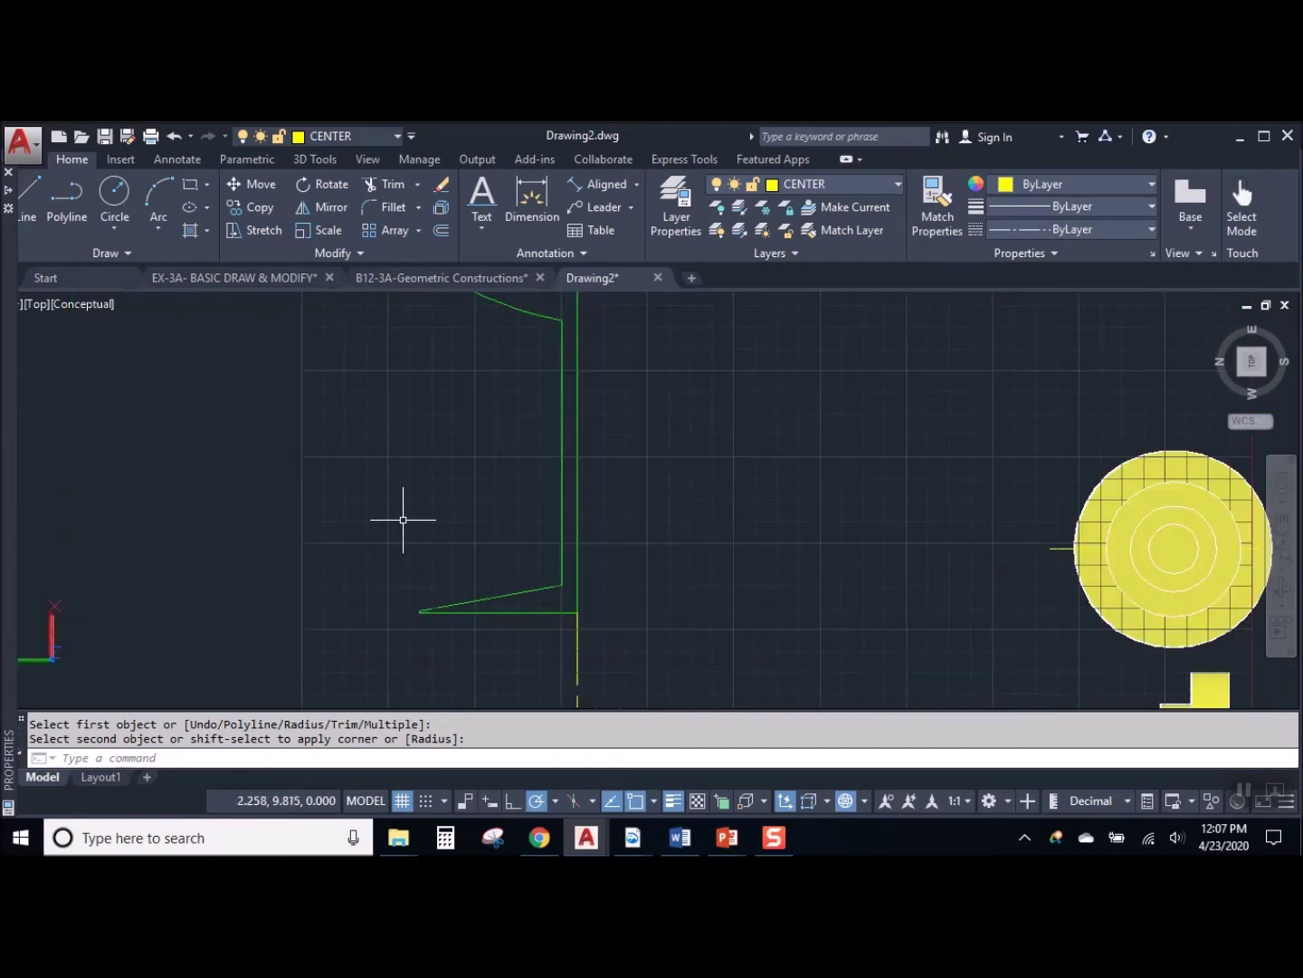
{"action": "middle_click_drag", "start_coordinate": [476, 485], "coordinate": [469, 504]}
{"action": "scroll", "coordinate": [434, 642], "scroll_direction": "up", "scroll_amount": 5}
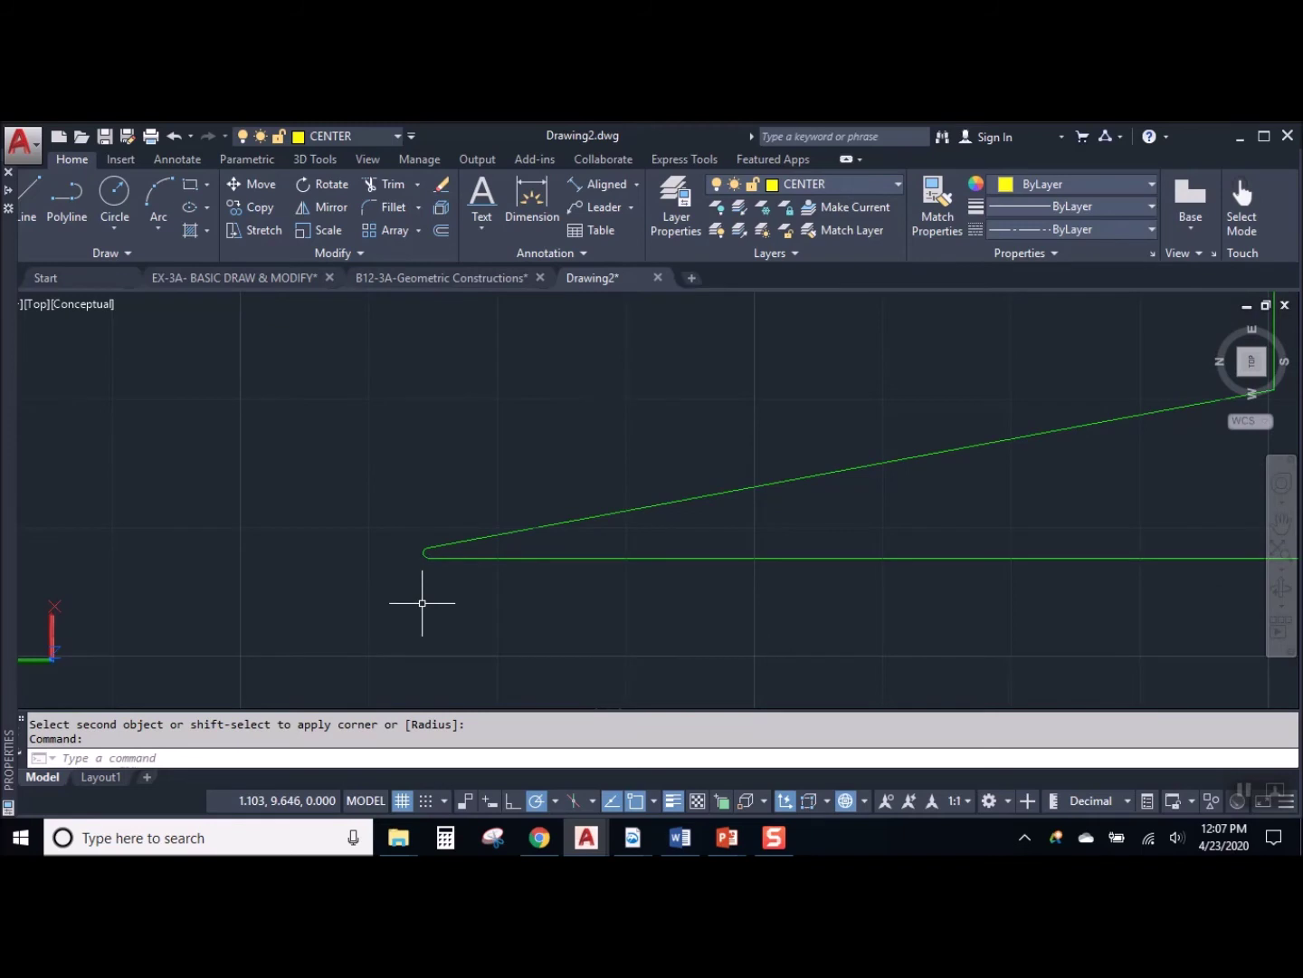
{"action": "scroll", "coordinate": [421, 602], "scroll_direction": "up", "scroll_amount": 4}
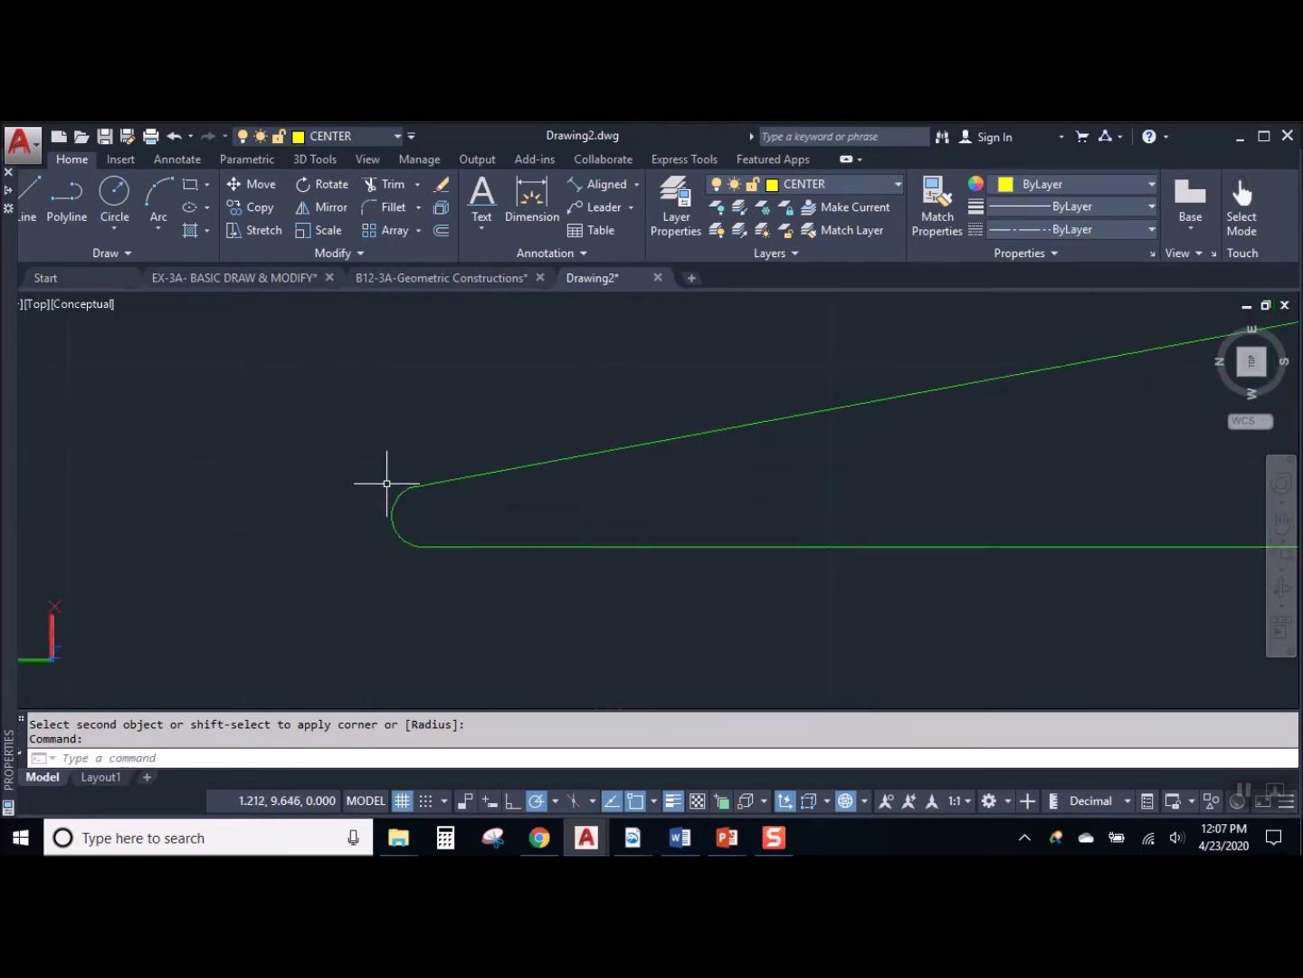
{"action": "left_click", "coordinate": [398, 497]}
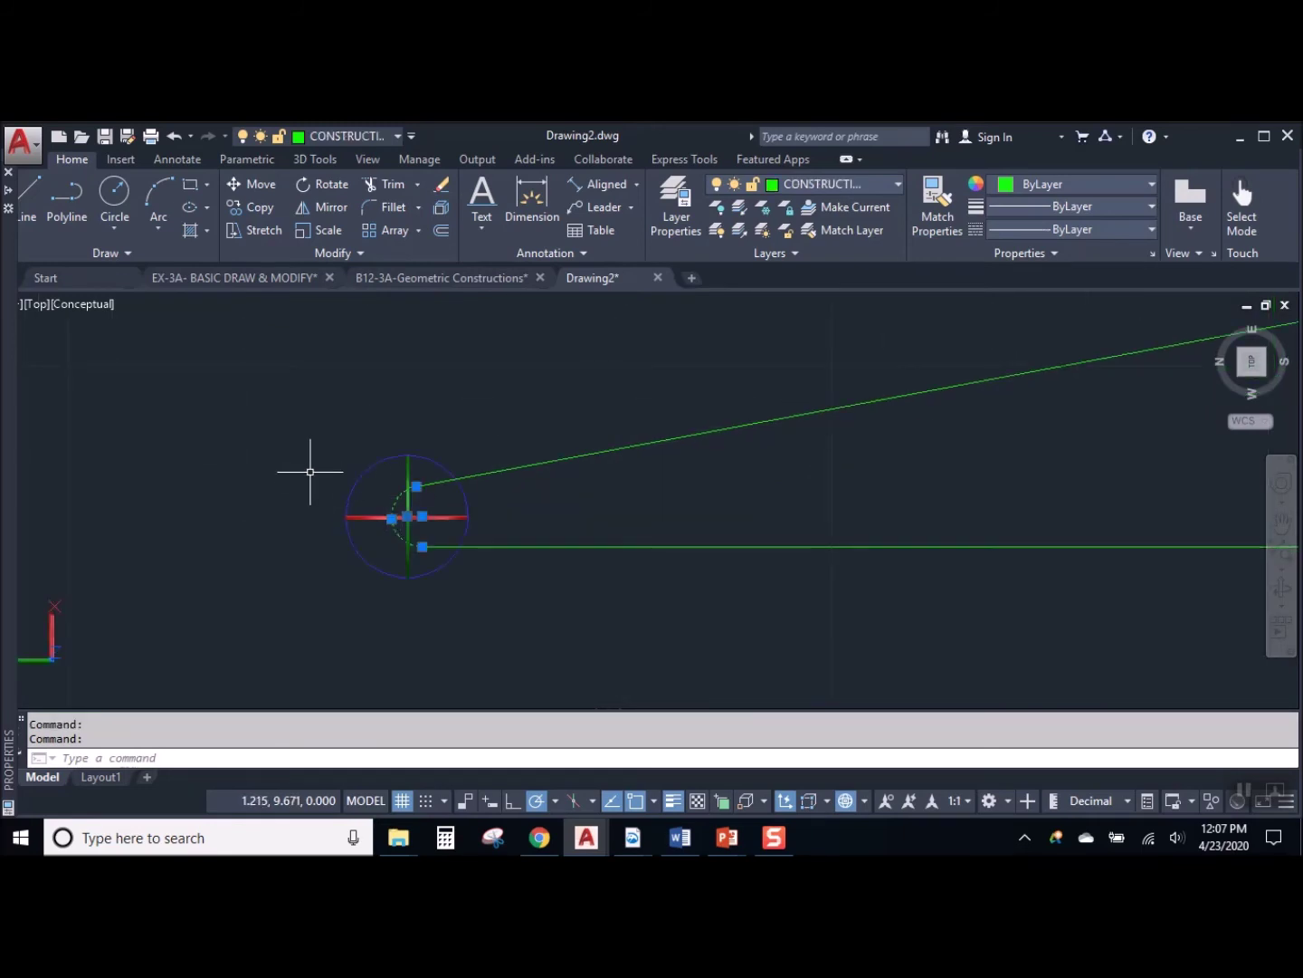
{"action": "key", "text": "Escape"}
{"action": "middle_click_drag", "start_coordinate": [438, 528], "coordinate": [769, 594]}
{"action": "scroll", "coordinate": [777, 510], "scroll_direction": "down", "scroll_amount": 2}
{"action": "scroll", "coordinate": [879, 527], "scroll_direction": "up", "scroll_amount": 2}
{"action": "left_click", "coordinate": [821, 504]}
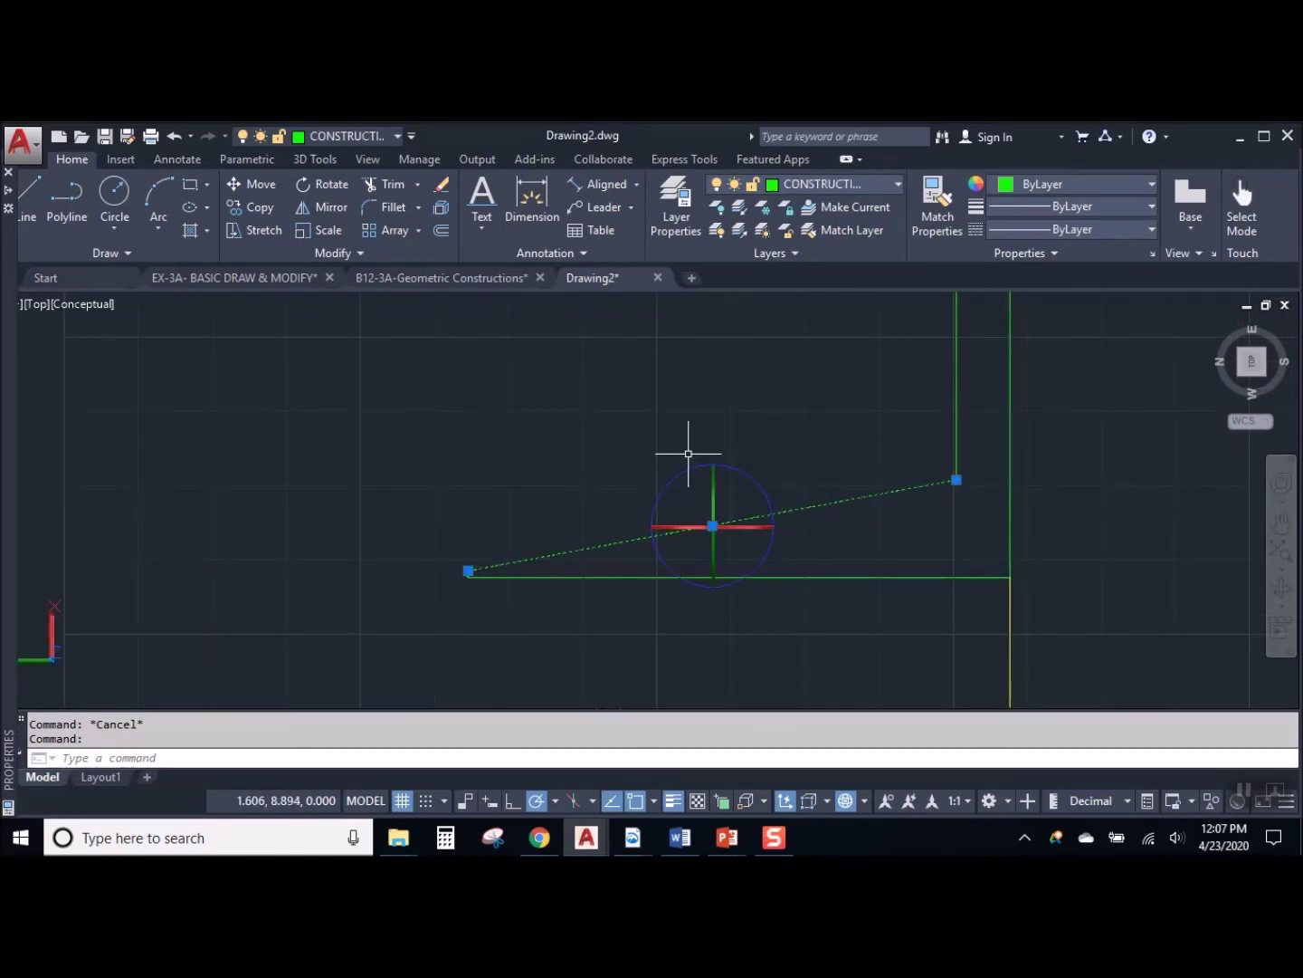
{"action": "key", "text": "Escape"}
{"action": "left_click", "coordinate": [158, 193]}
{"action": "scroll", "coordinate": [508, 552], "scroll_direction": "up", "scroll_amount": 2}
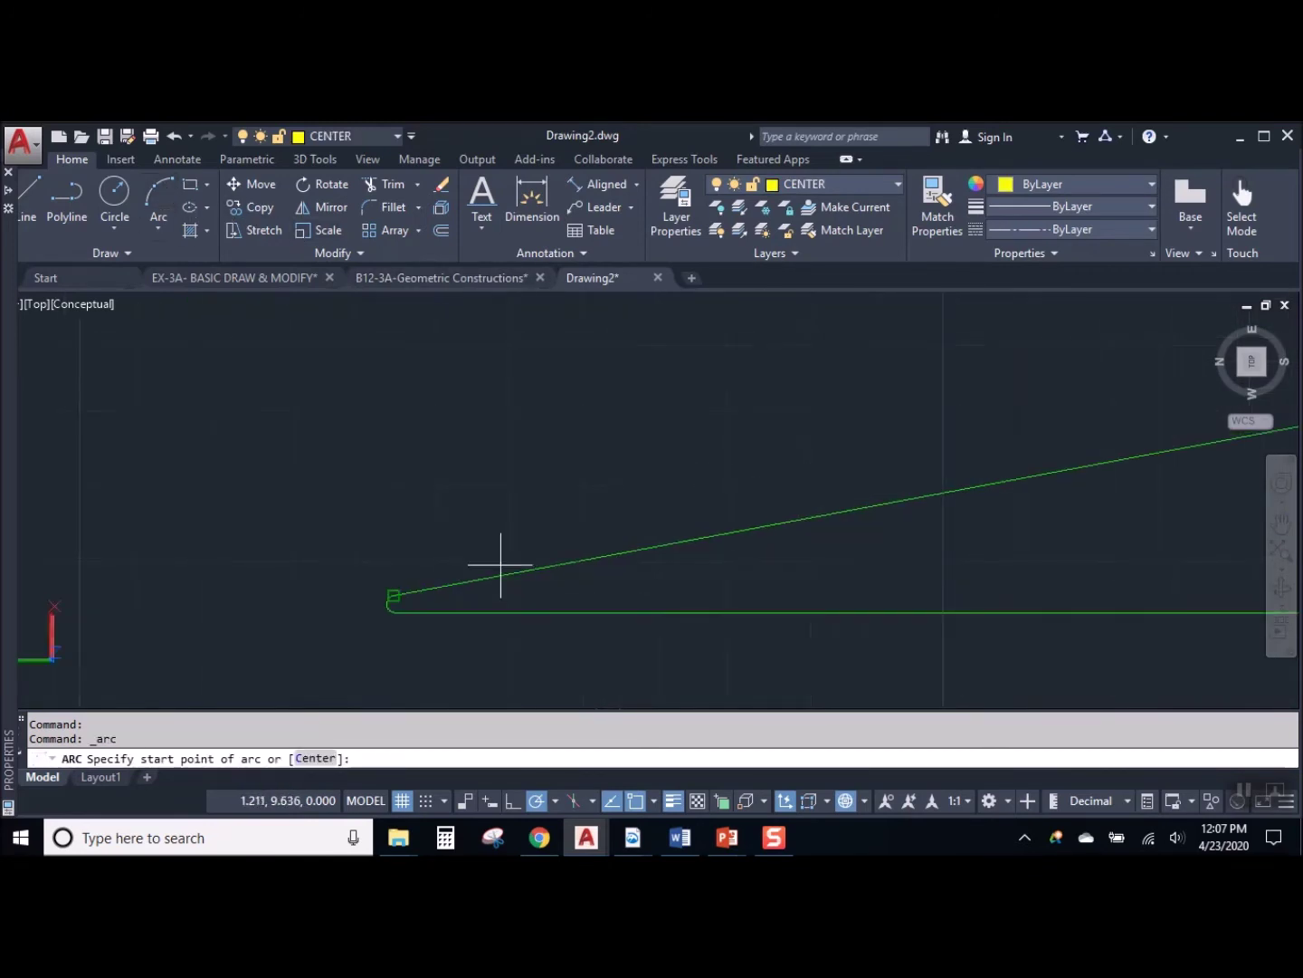
{"action": "left_click", "coordinate": [397, 595]}
{"action": "middle_click_drag", "start_coordinate": [800, 543], "coordinate": [594, 583]}
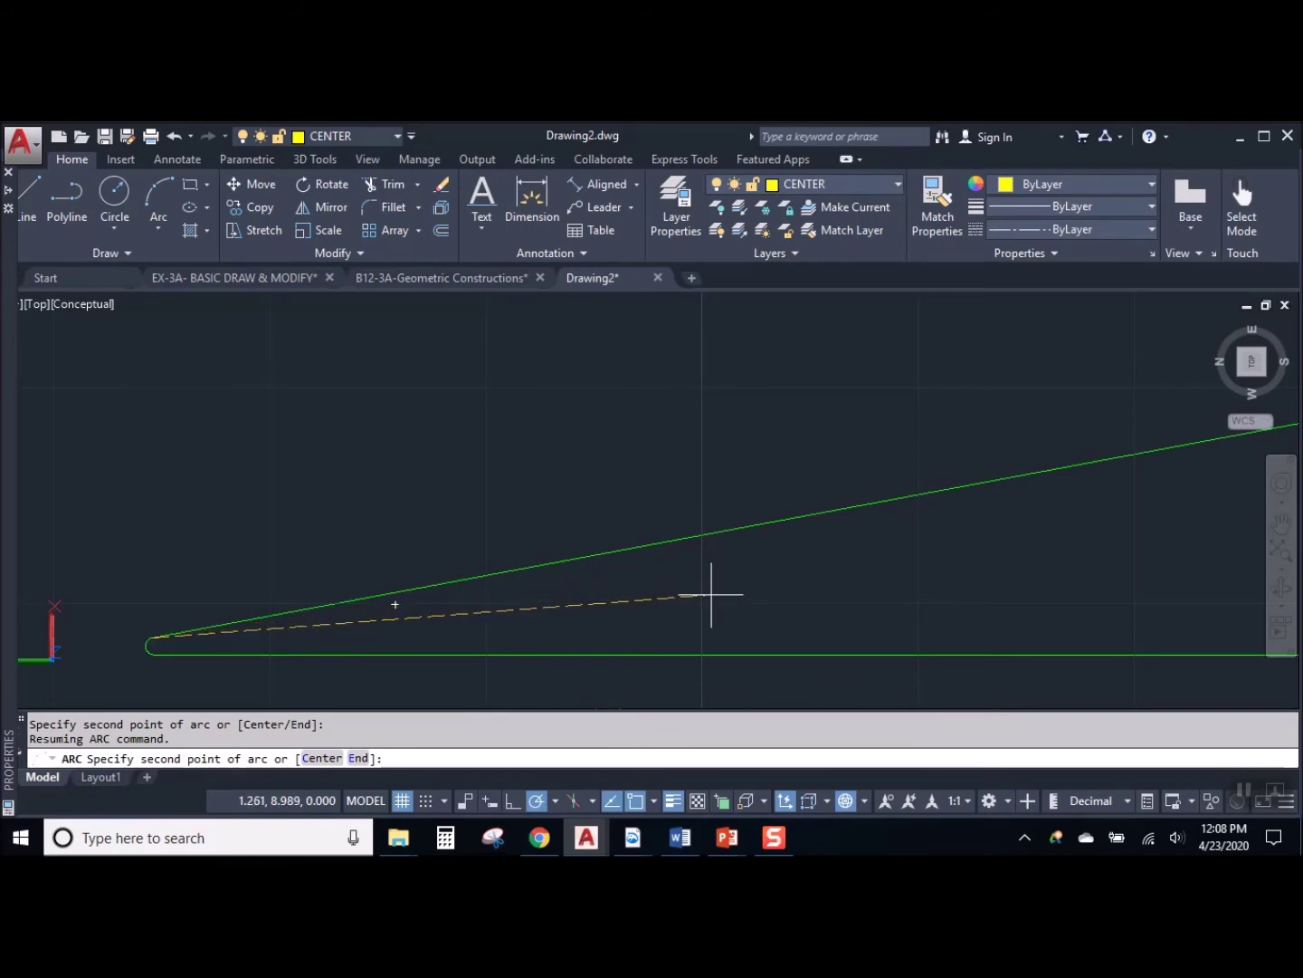
{"action": "scroll", "coordinate": [712, 594], "scroll_direction": "down", "scroll_amount": 3}
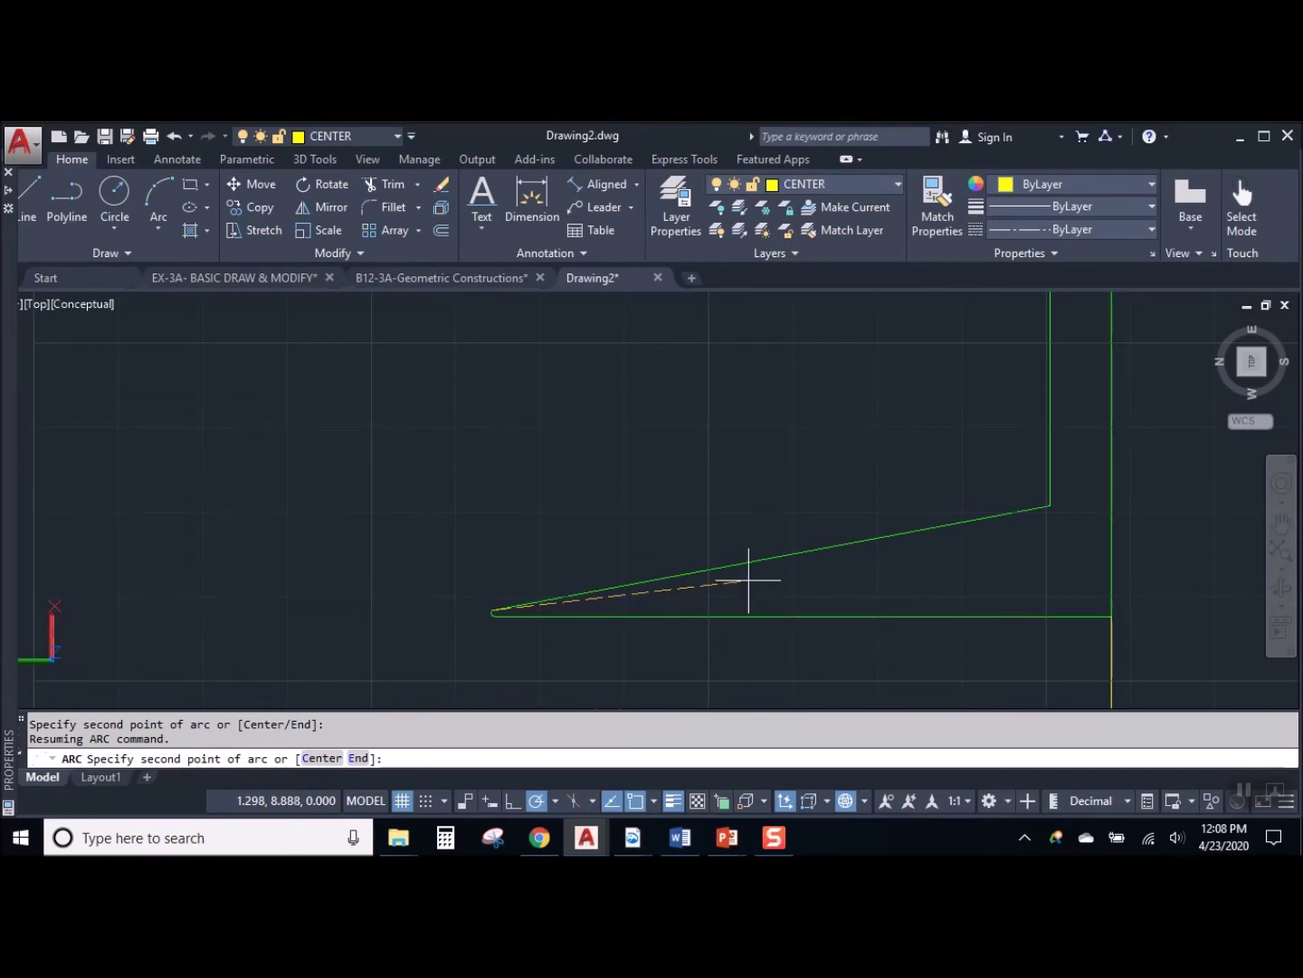
{"action": "left_click", "coordinate": [1050, 505]}
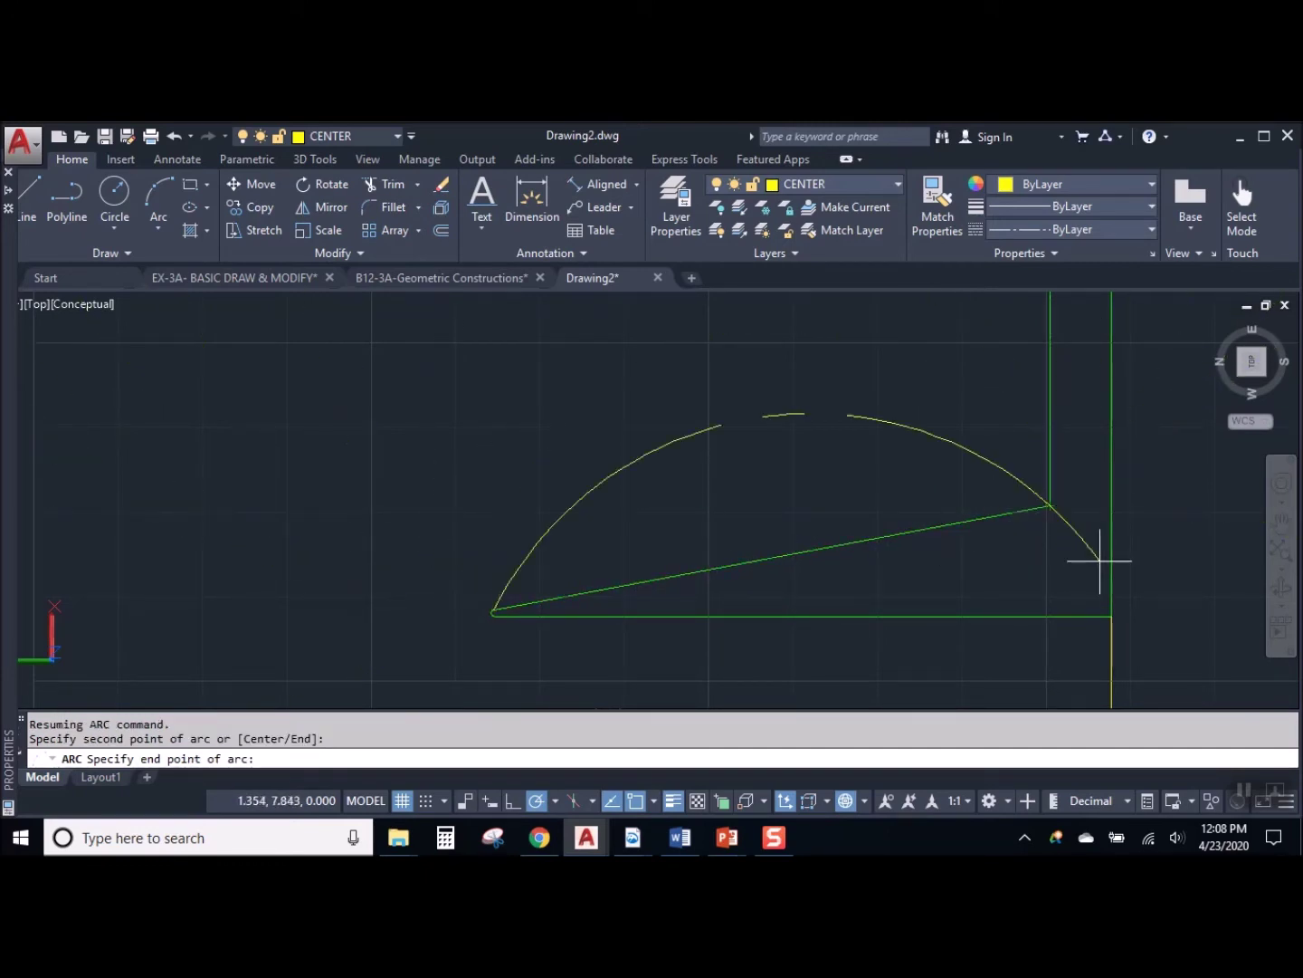
{"action": "key", "text": "Escape"}
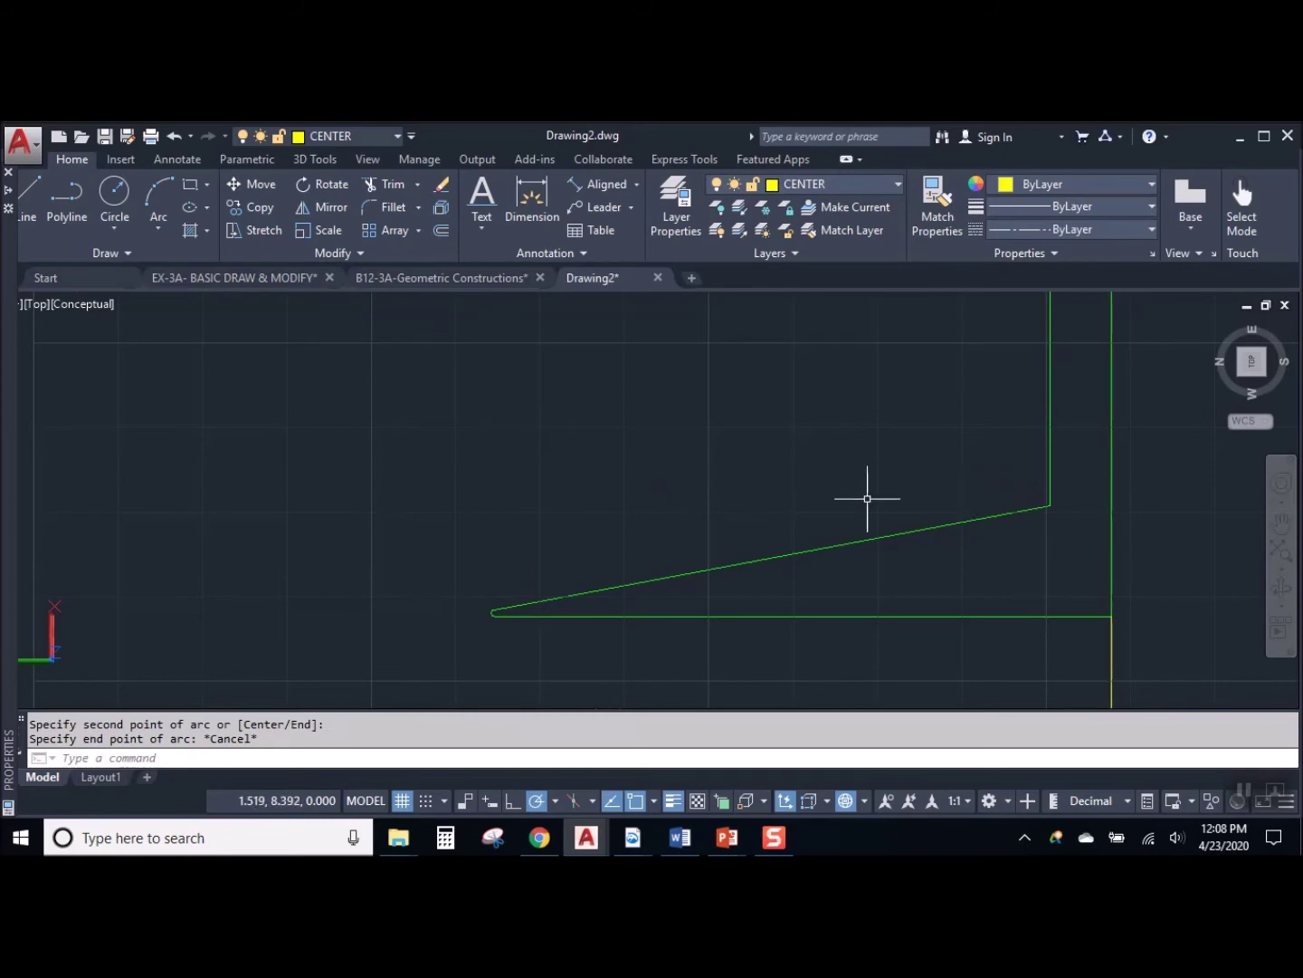
{"action": "left_click", "coordinate": [160, 201]}
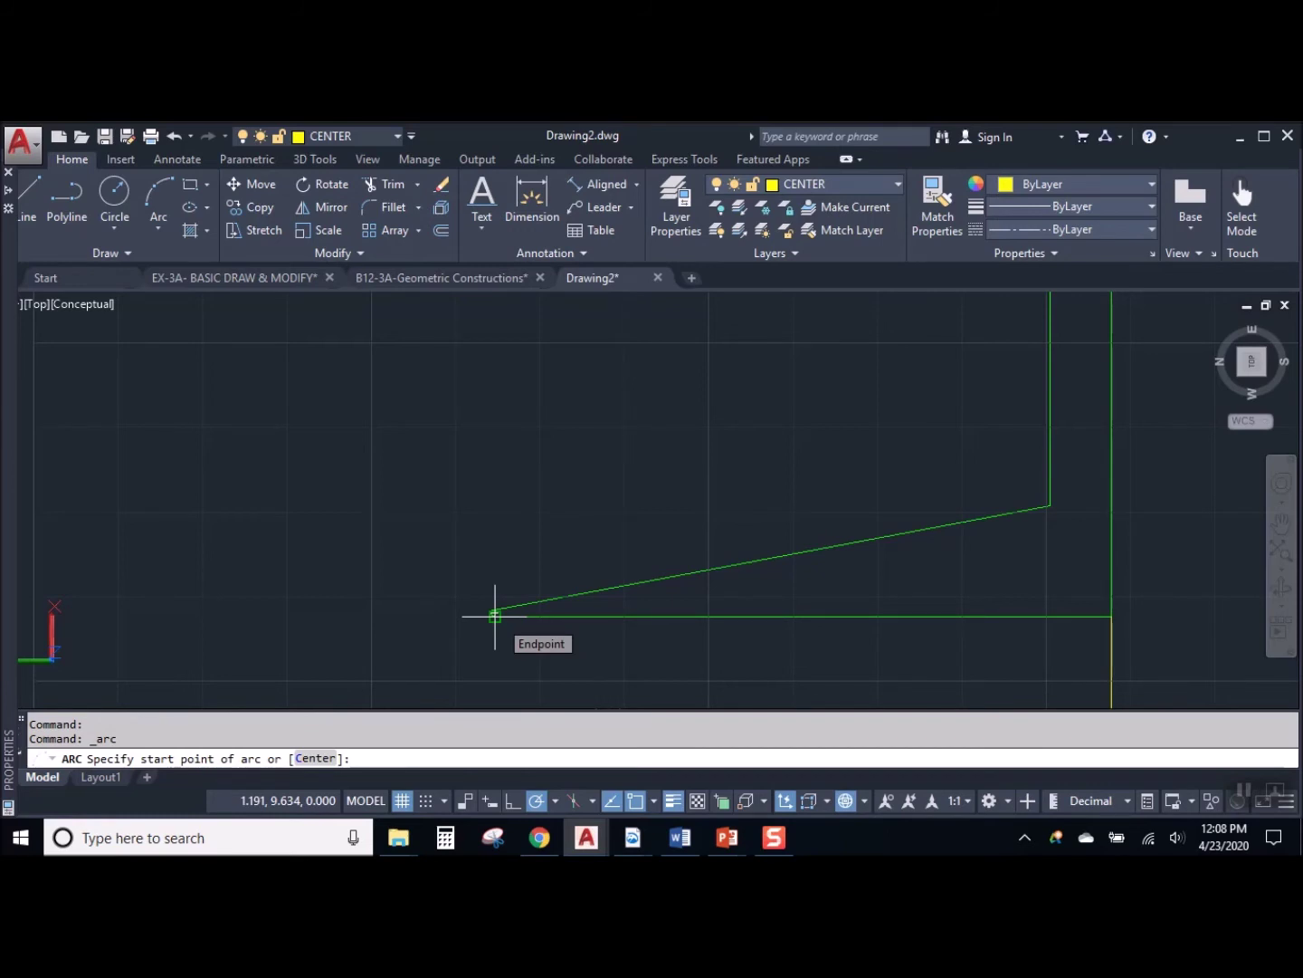
{"action": "scroll", "coordinate": [559, 606], "scroll_direction": "up", "scroll_amount": 3}
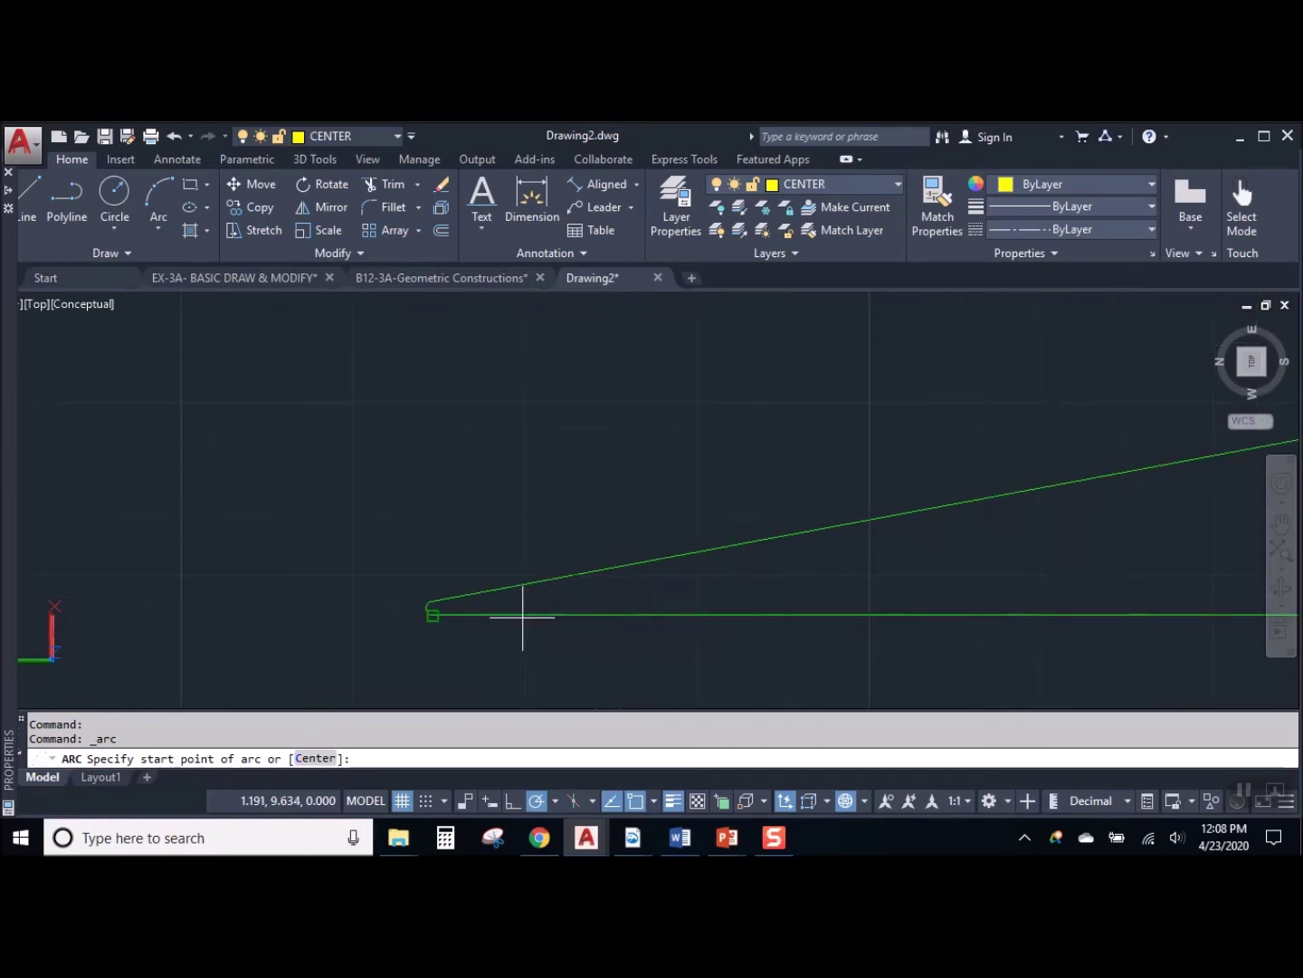
{"action": "left_click", "coordinate": [433, 600]}
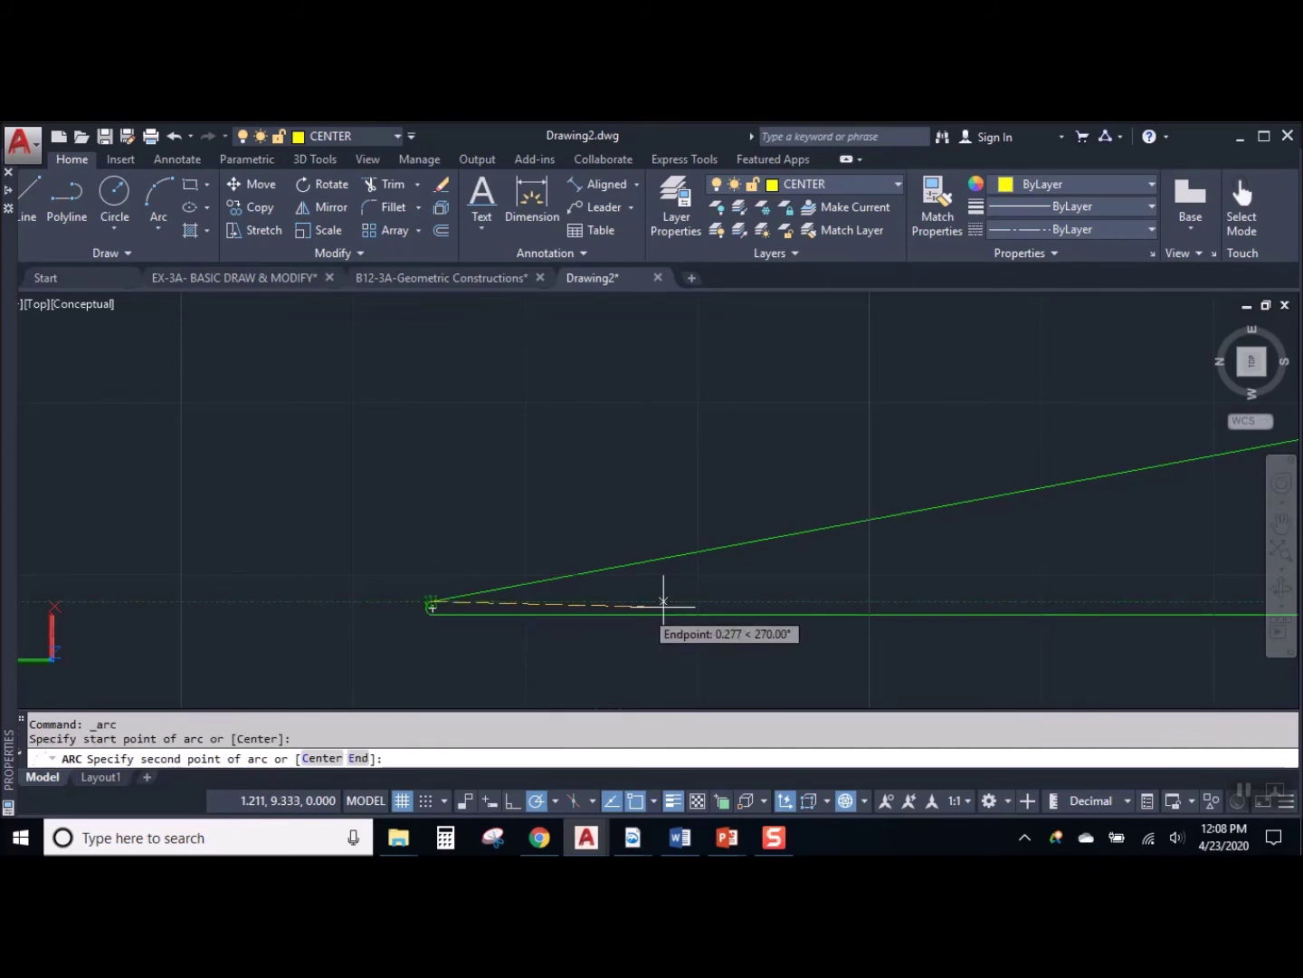
{"action": "middle_click_drag", "start_coordinate": [864, 602], "coordinate": [532, 608]}
{"action": "scroll", "coordinate": [583, 606], "scroll_direction": "down", "scroll_amount": 2}
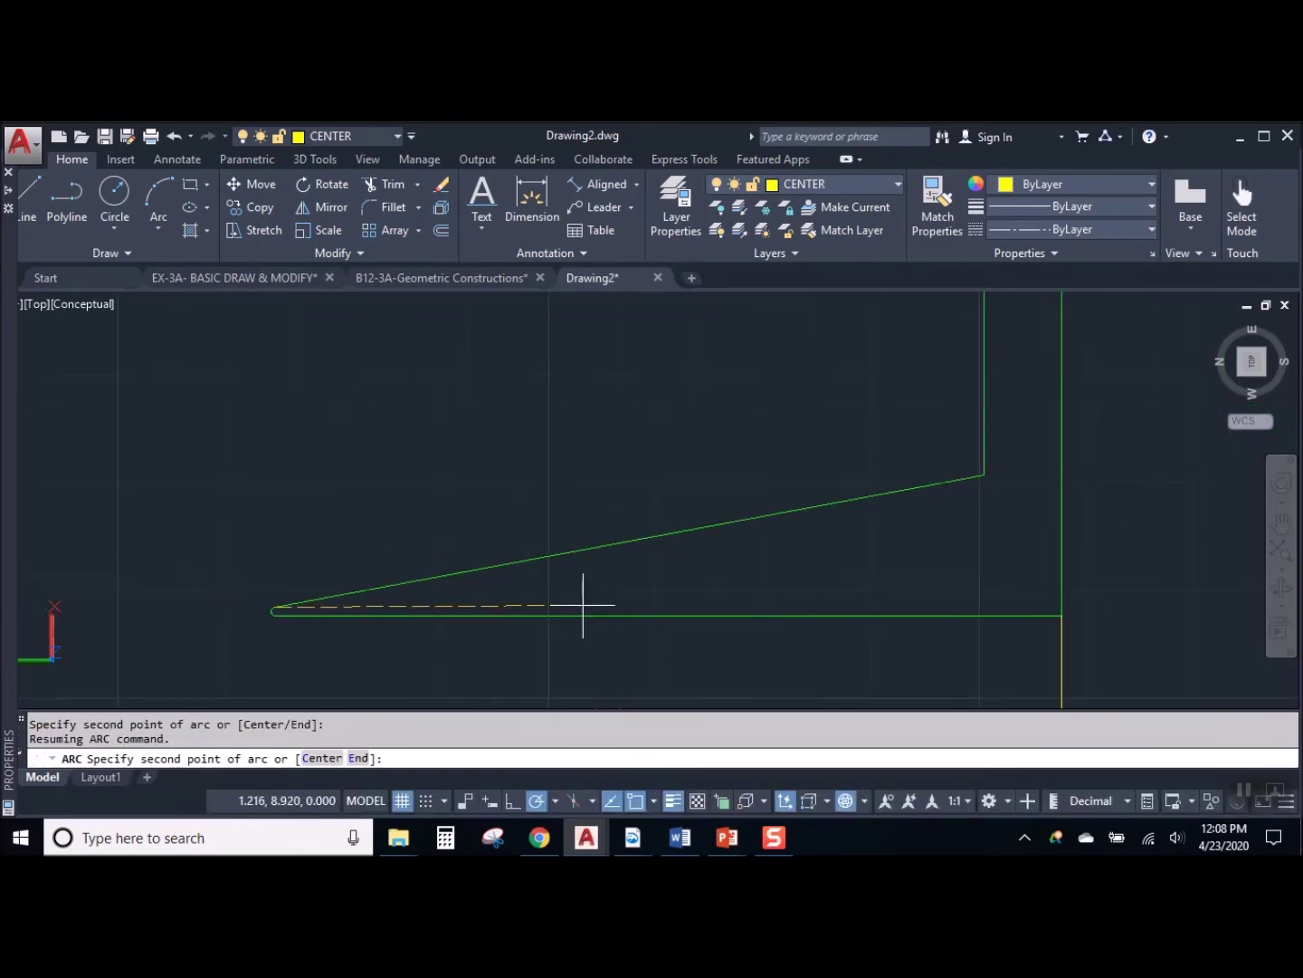
{"action": "left_click", "coordinate": [657, 602]}
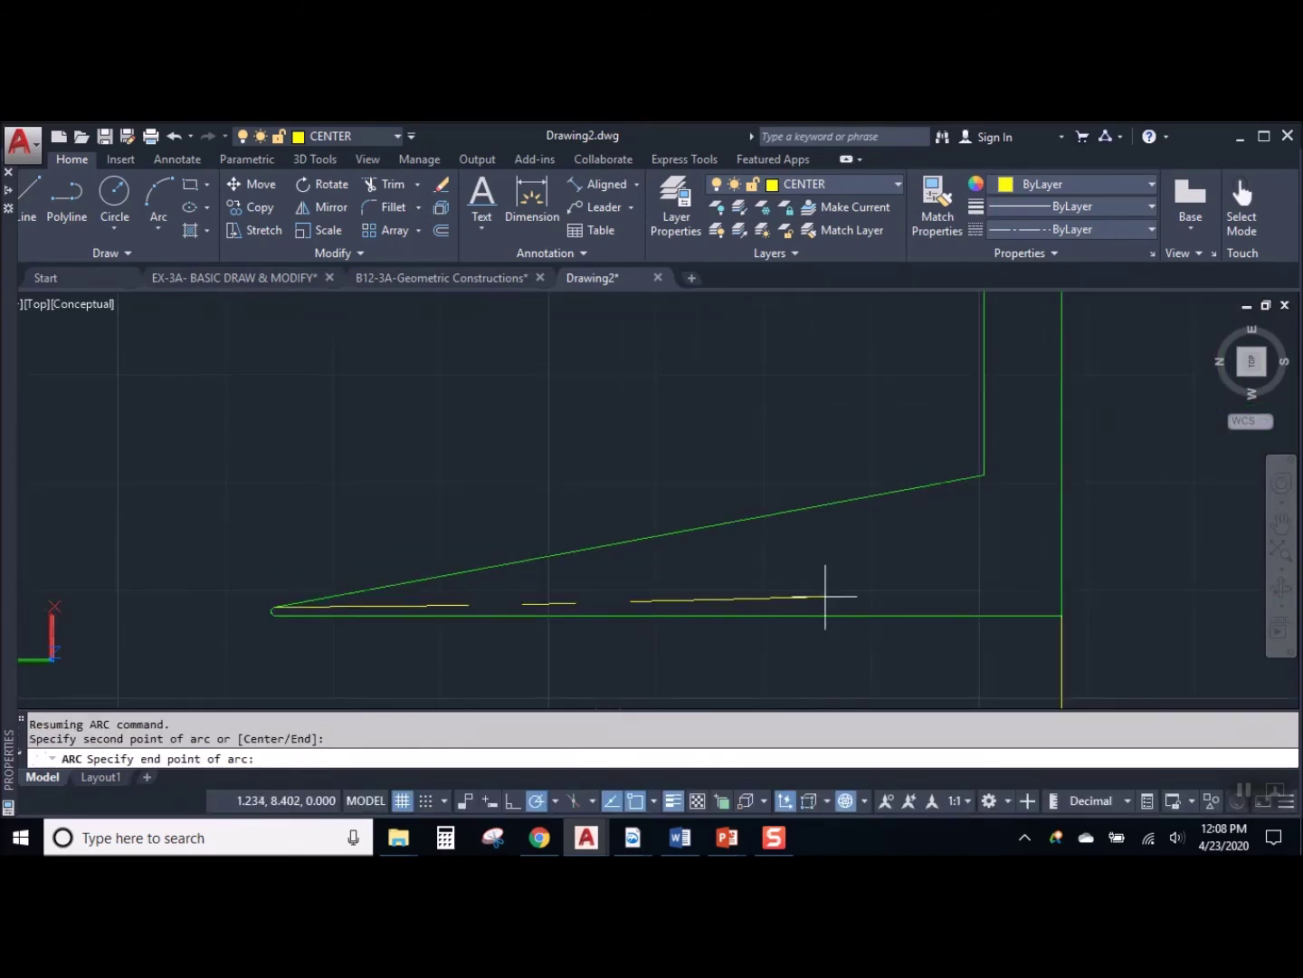
{"action": "left_click", "coordinate": [981, 558]}
{"action": "key", "text": "Escape"}
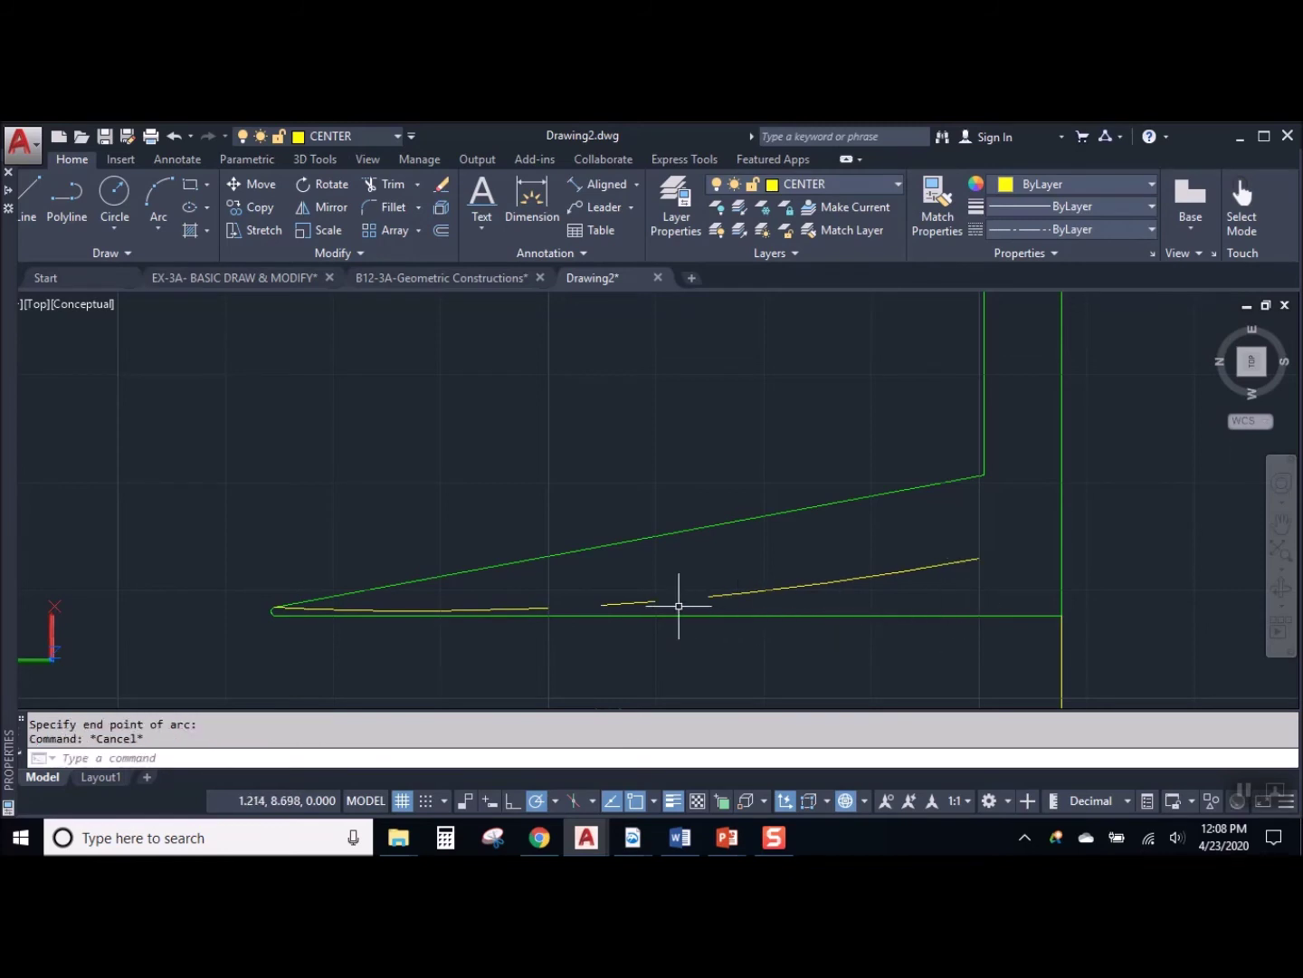
{"action": "scroll", "coordinate": [620, 597], "scroll_direction": "up", "scroll_amount": 2}
{"action": "left_click", "coordinate": [643, 607]}
{"action": "left_click", "coordinate": [634, 607]}
{"action": "left_click", "coordinate": [634, 640]}
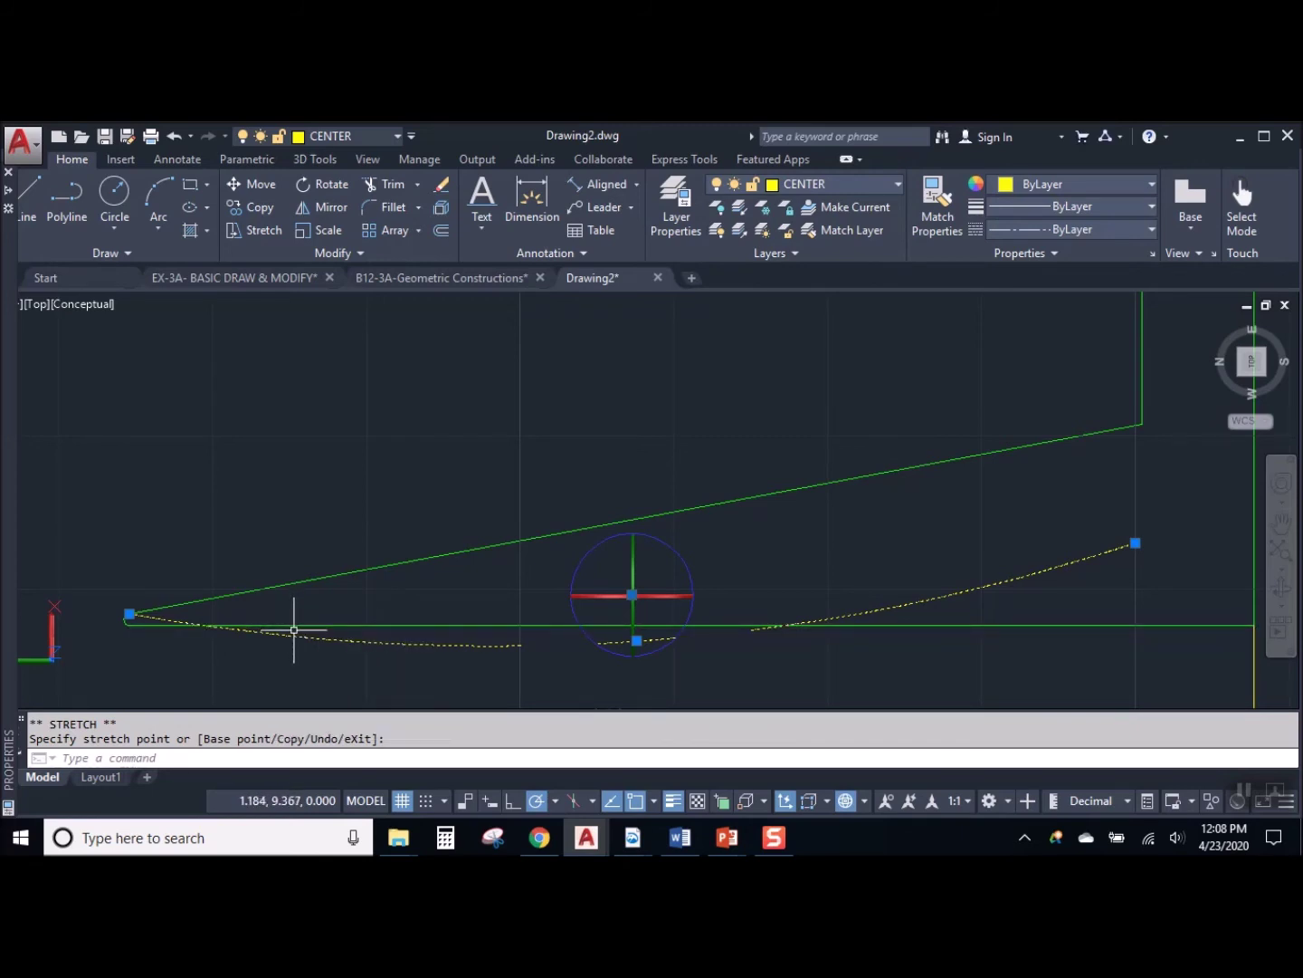
{"action": "left_click", "coordinate": [638, 639]}
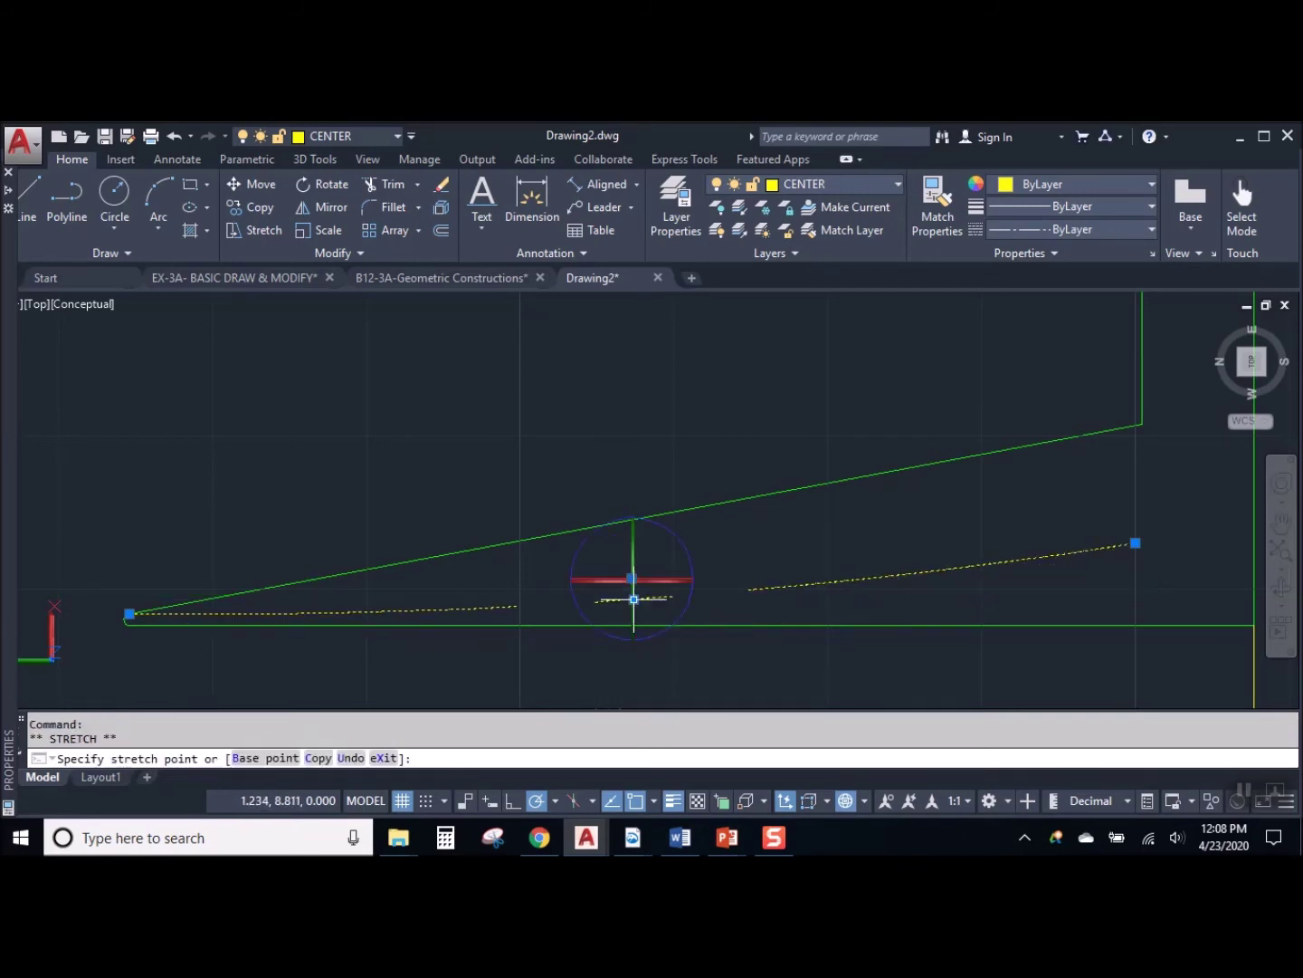
{"action": "left_click", "coordinate": [634, 593]}
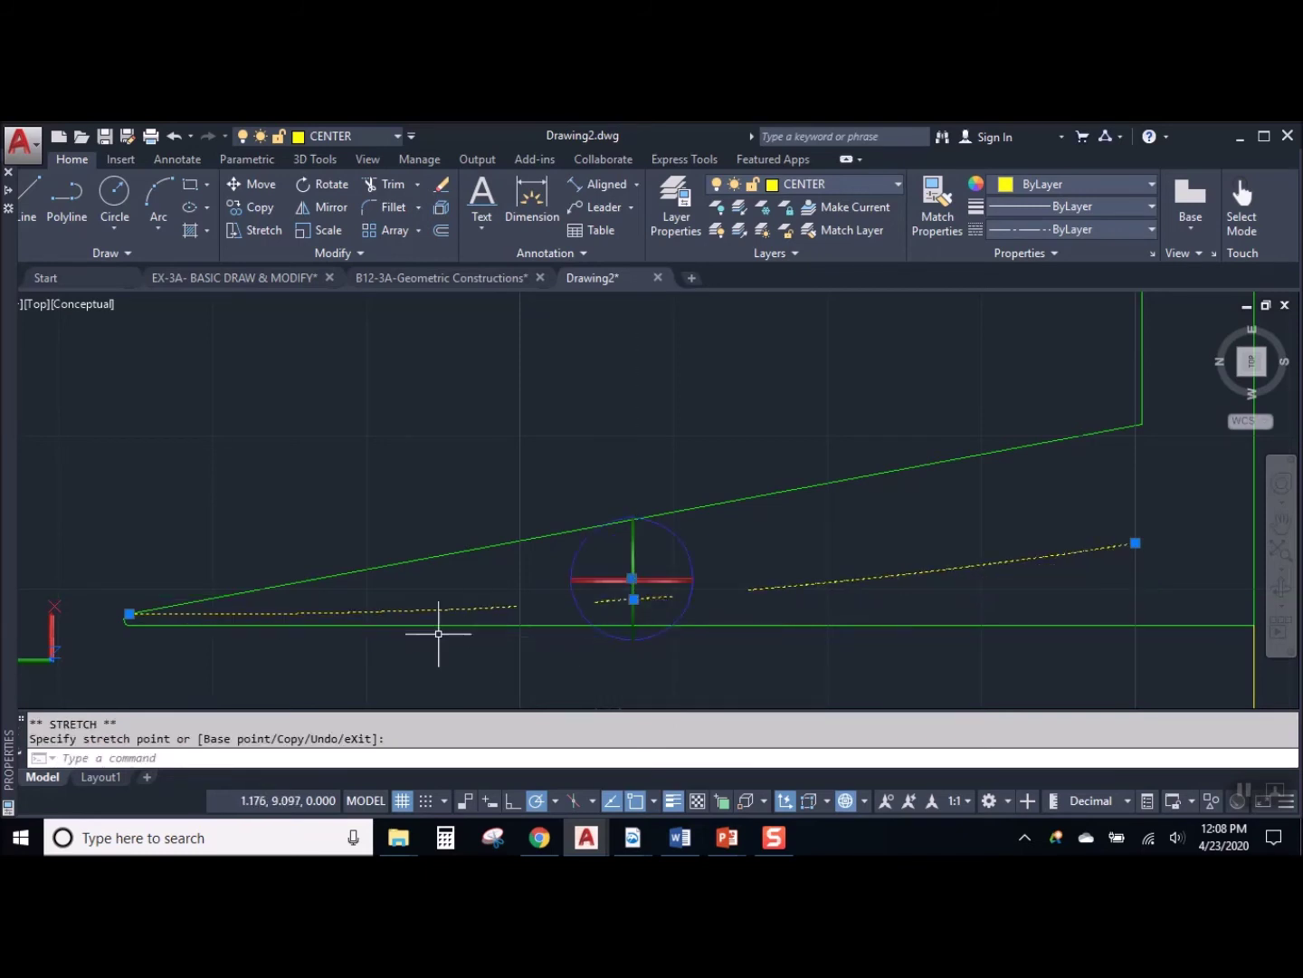
{"action": "left_click", "coordinate": [631, 602]}
{"action": "left_click", "coordinate": [633, 603]}
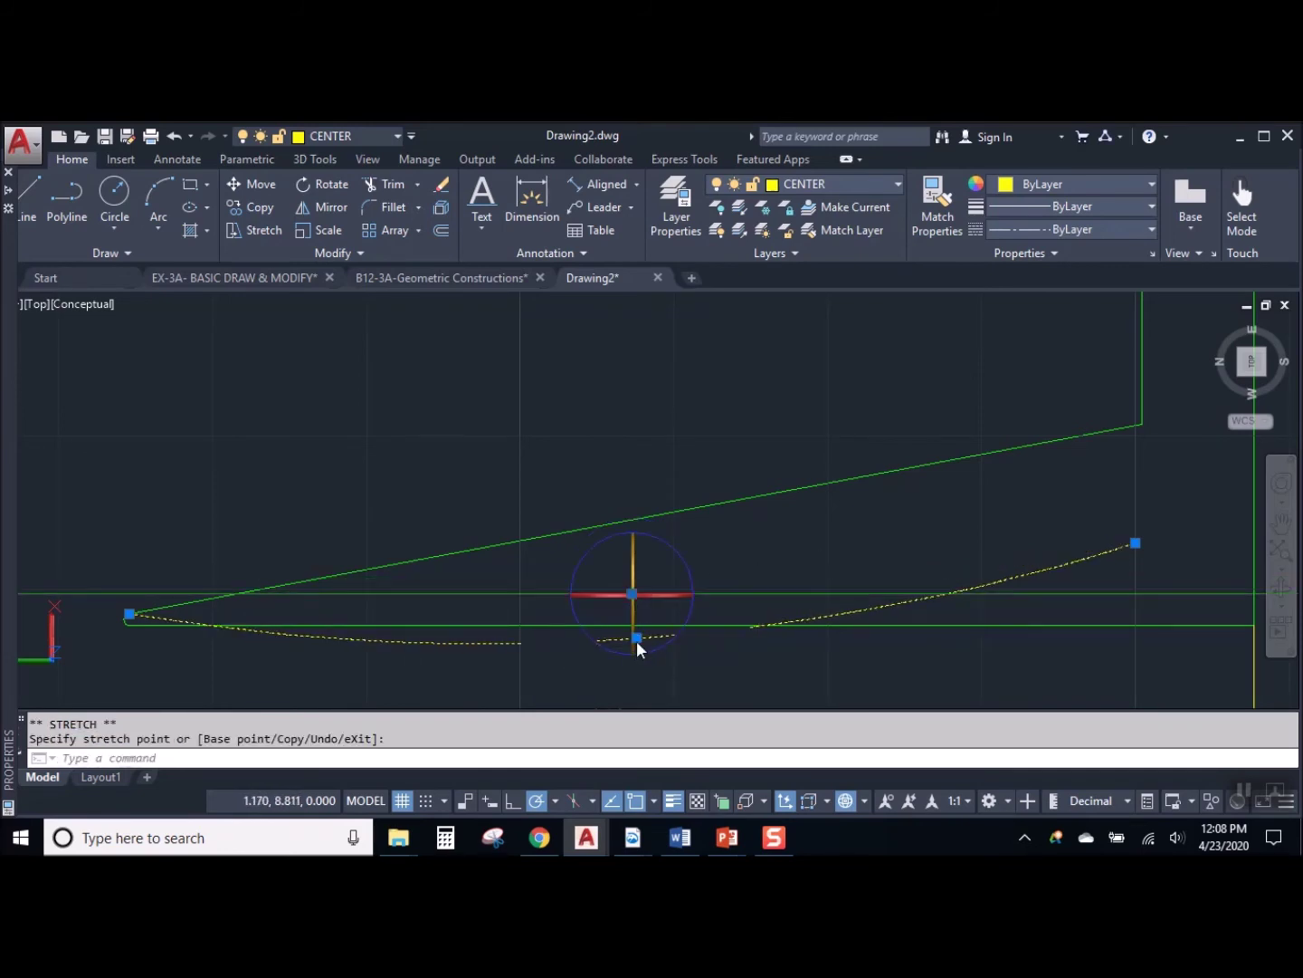
{"action": "left_click", "coordinate": [631, 598]}
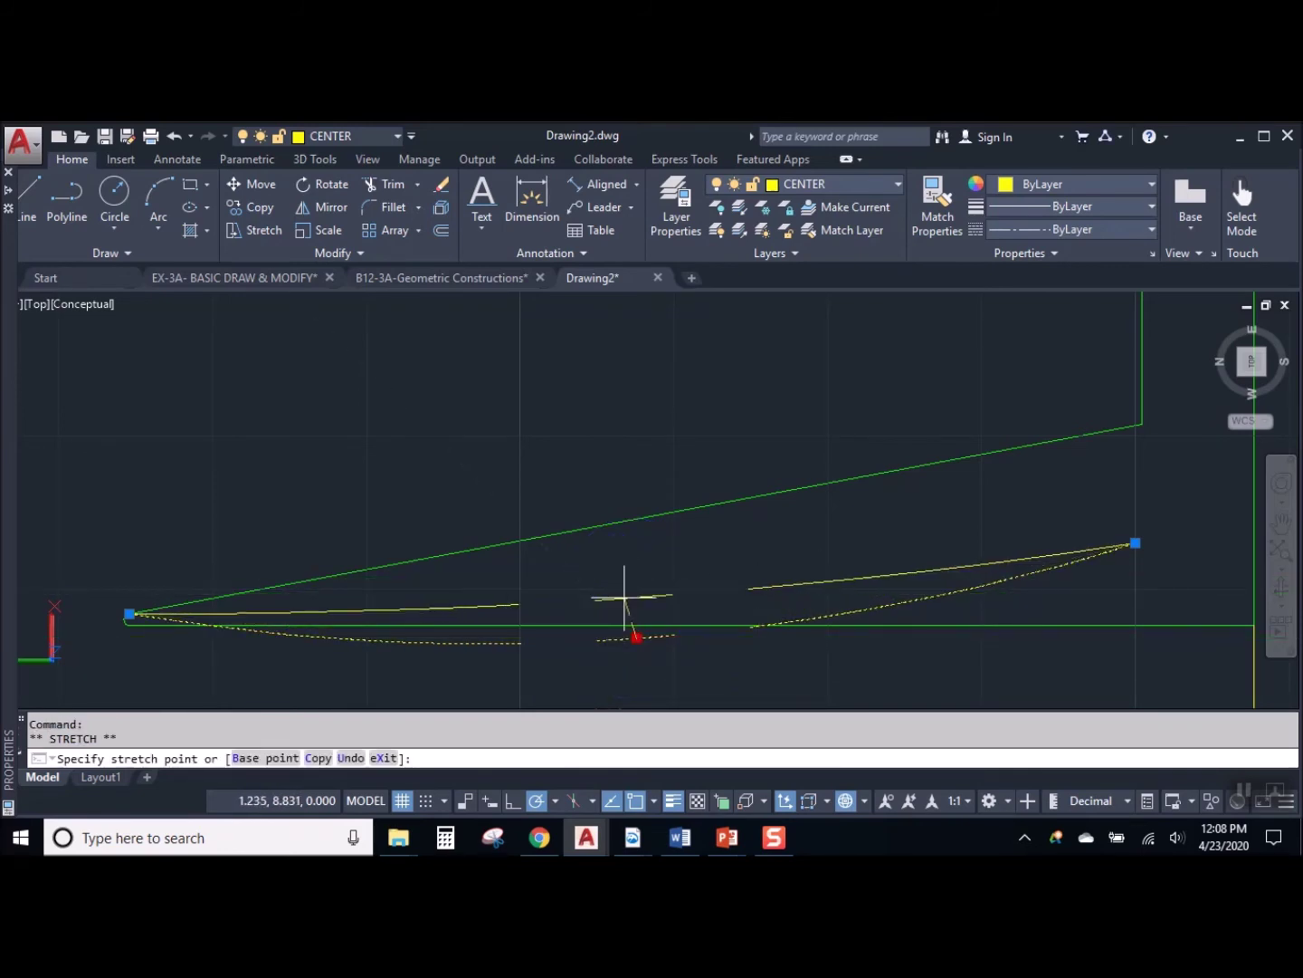
{"action": "key", "text": "Escape"}
{"action": "left_click", "coordinate": [175, 616]}
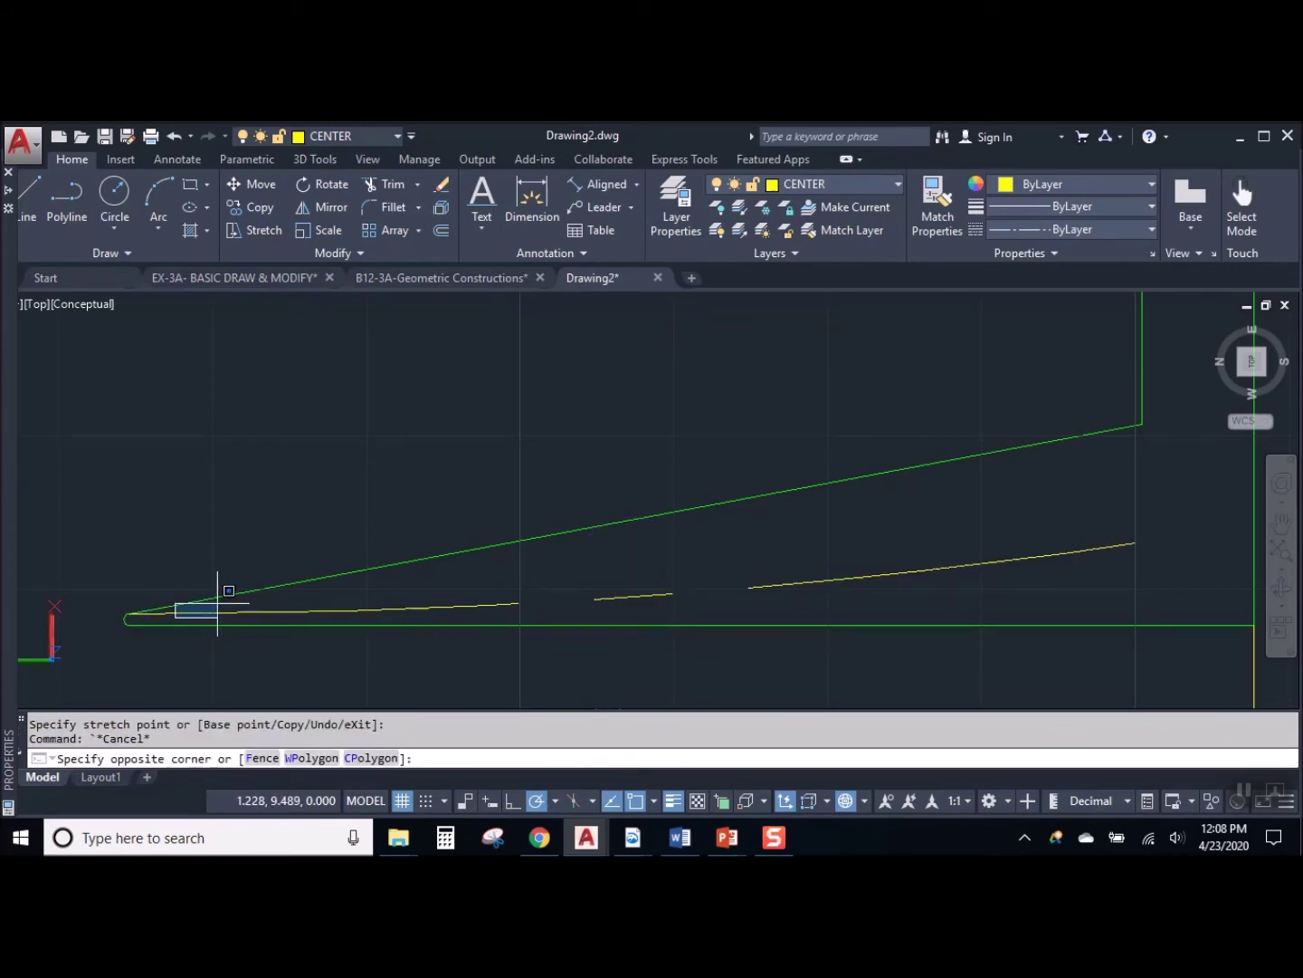
{"action": "left_click", "coordinate": [216, 614]}
{"action": "key", "text": "Delete"}
{"action": "scroll", "coordinate": [480, 588], "scroll_direction": "down", "scroll_amount": 5}
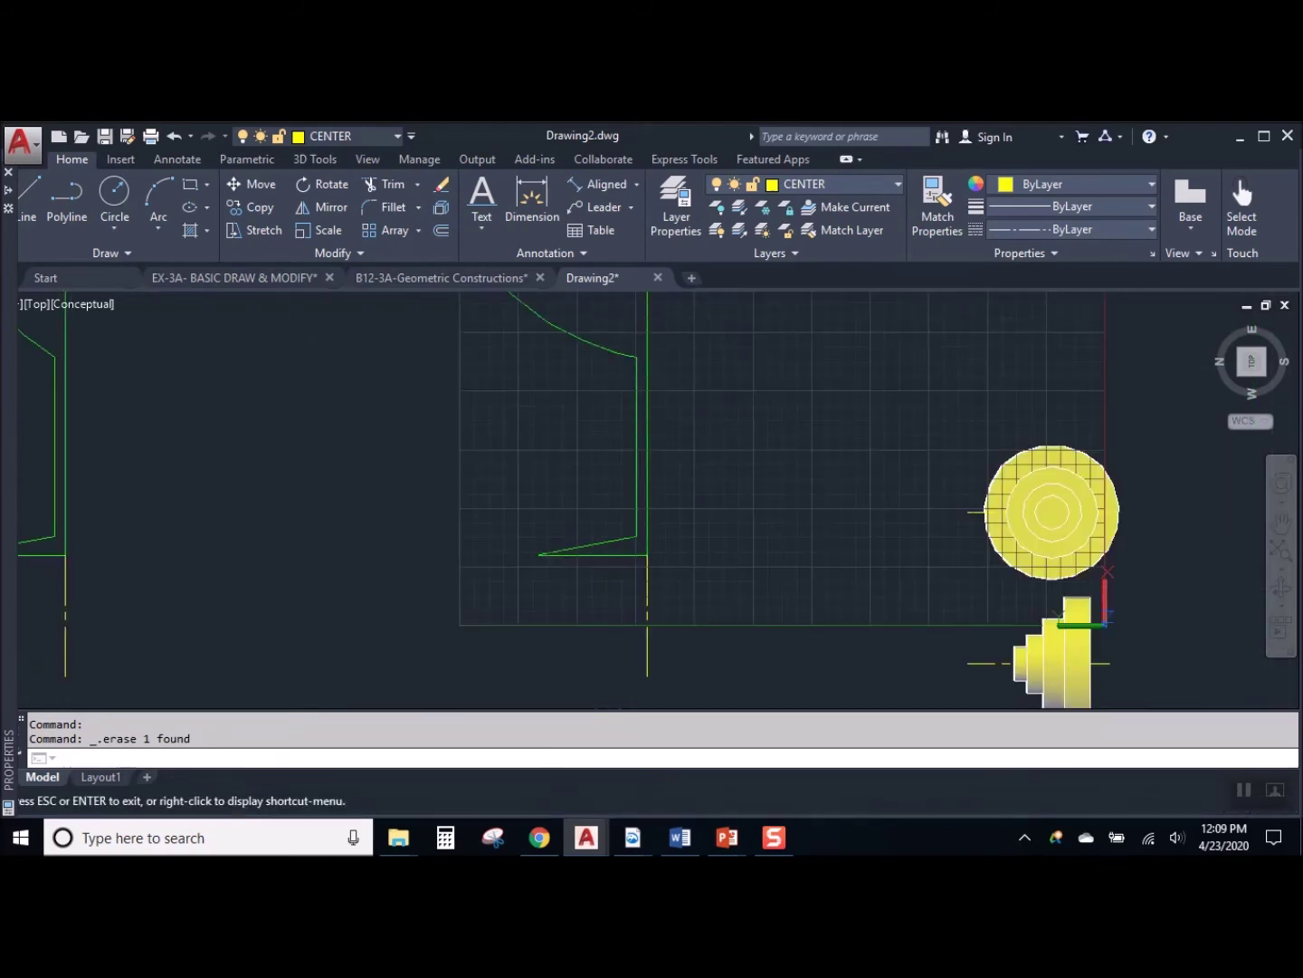
Join the seven pieces of the goblet profile into one outline with JOIN
{"action": "scroll", "coordinate": [587, 525], "scroll_direction": "up", "scroll_amount": 2}
{"action": "scroll", "coordinate": [638, 563], "scroll_direction": "down", "scroll_amount": 3}
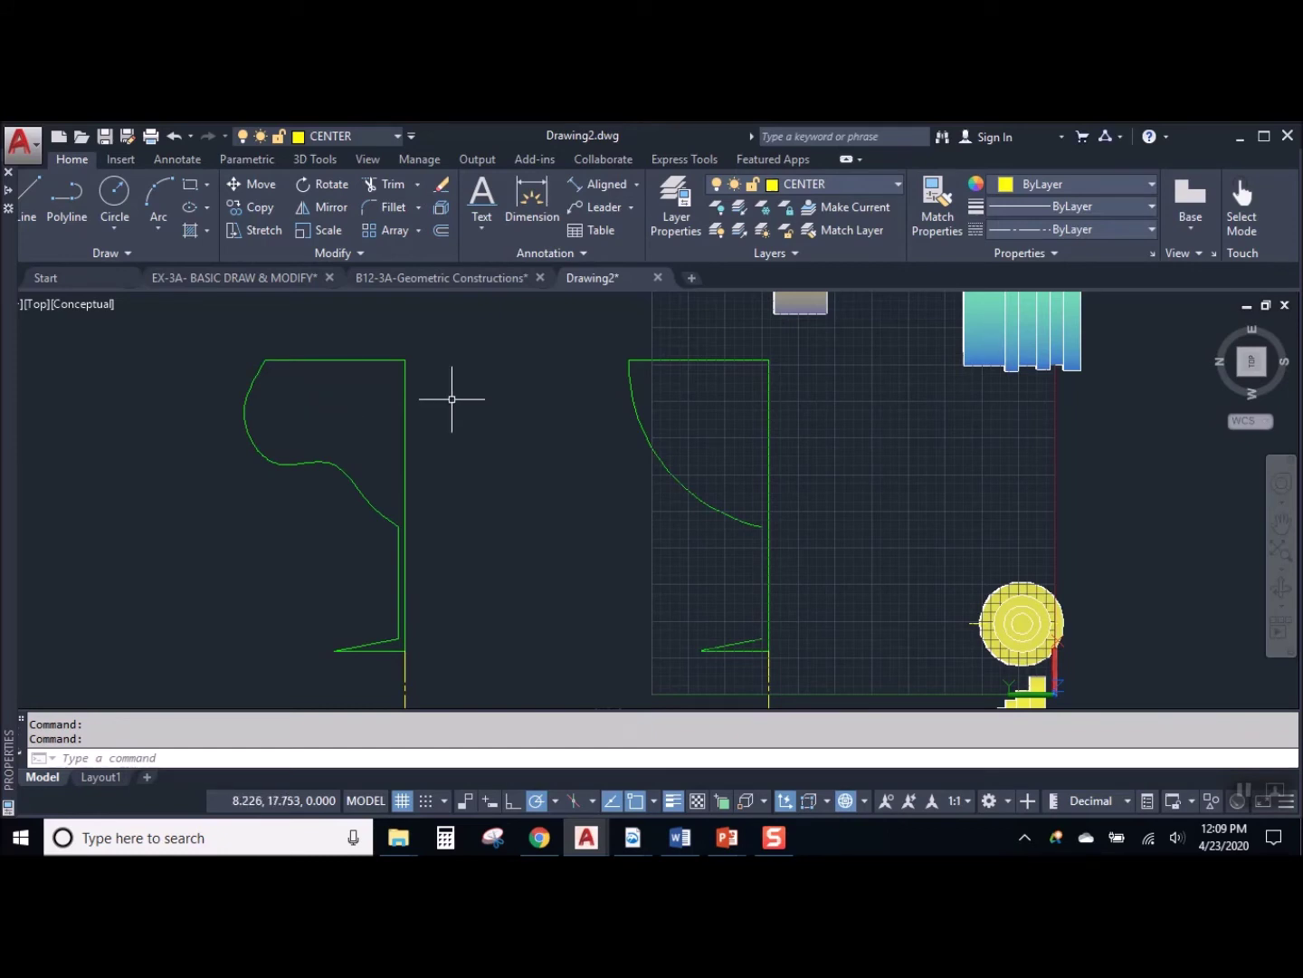
{"action": "middle_click_drag", "start_coordinate": [752, 489], "coordinate": [561, 457]}
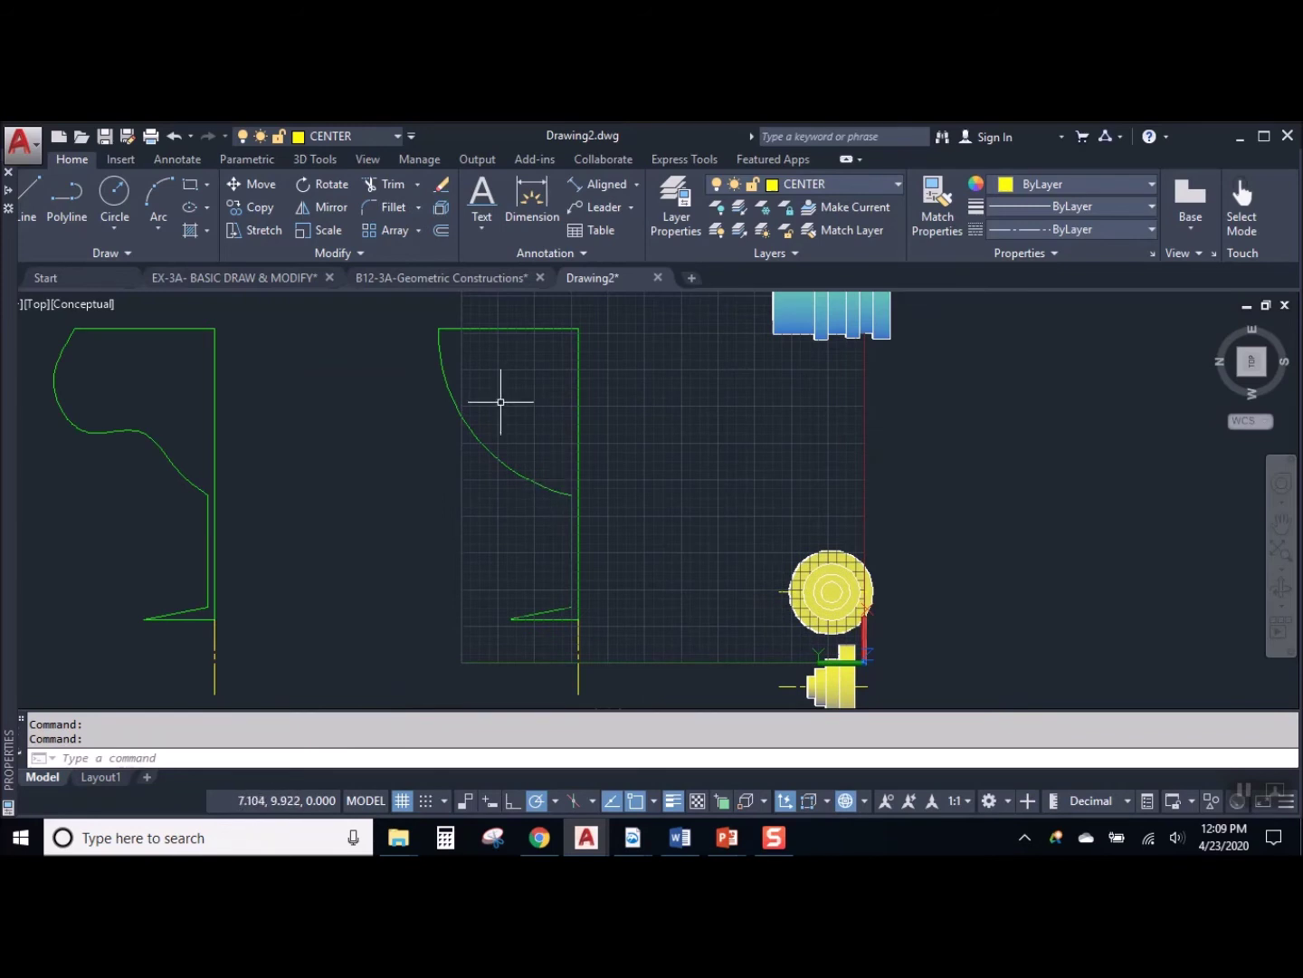
{"action": "type", "text": "j"}
{"action": "key", "text": "Return"}
{"action": "left_click", "coordinate": [401, 315]}
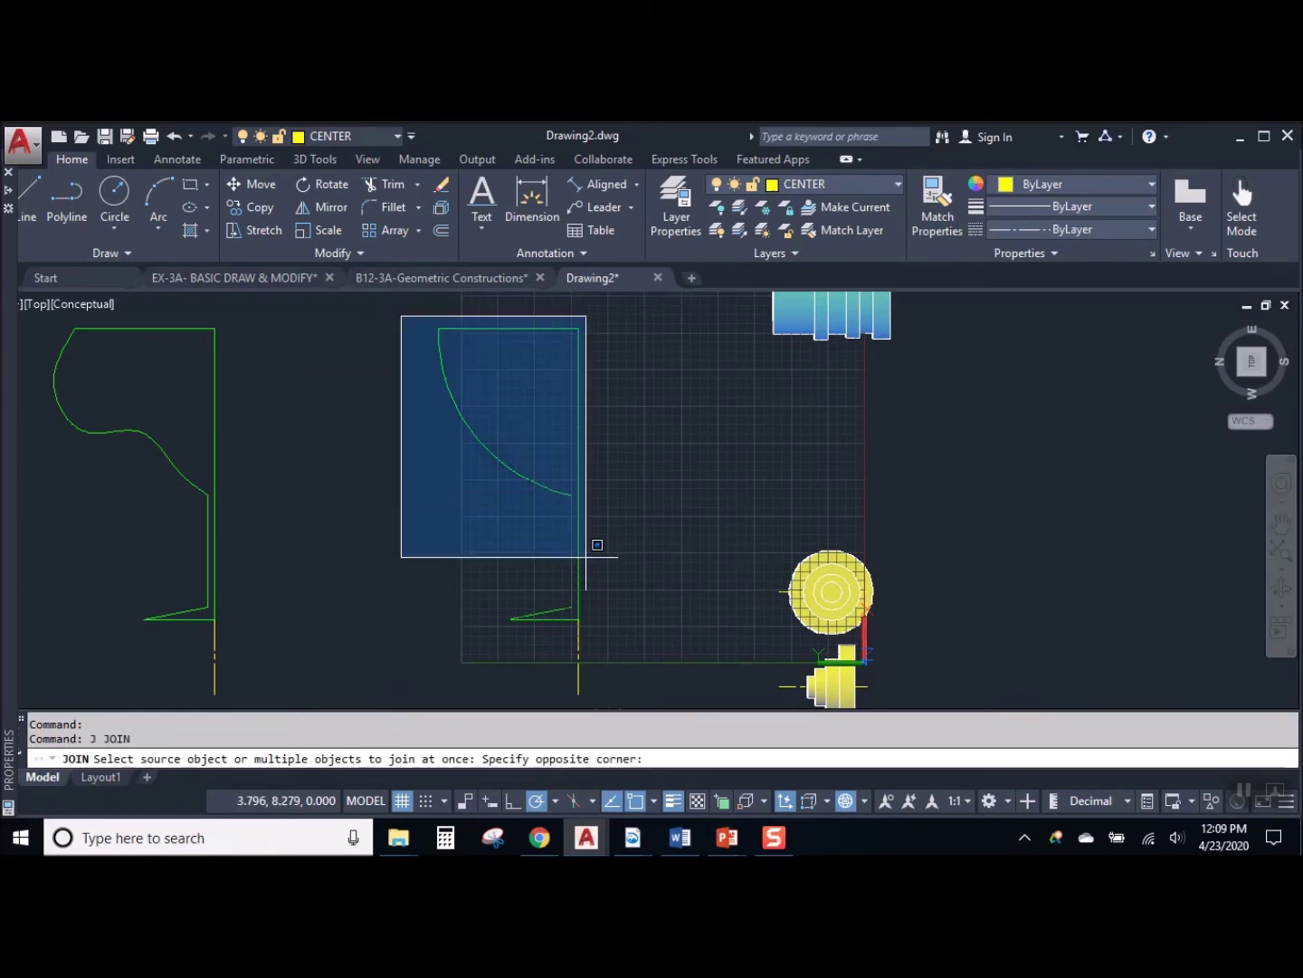
{"action": "left_click", "coordinate": [659, 643]}
{"action": "key", "text": "Return"}
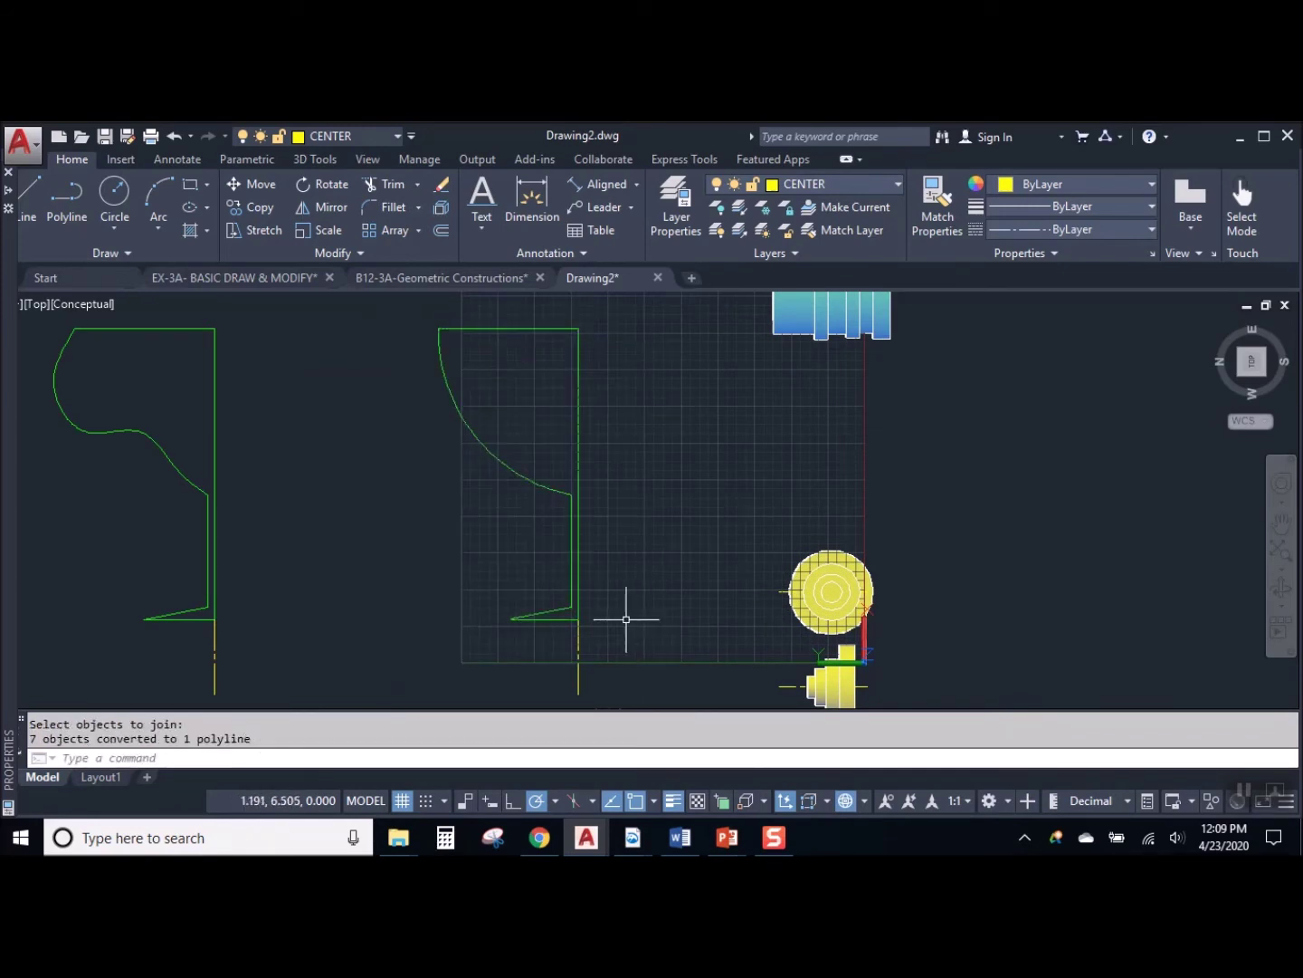
Revolve the goblet outline 360° about the centre line and orbit to view the solid
{"action": "type", "text": "REV"}
{"action": "key", "text": "Return"}
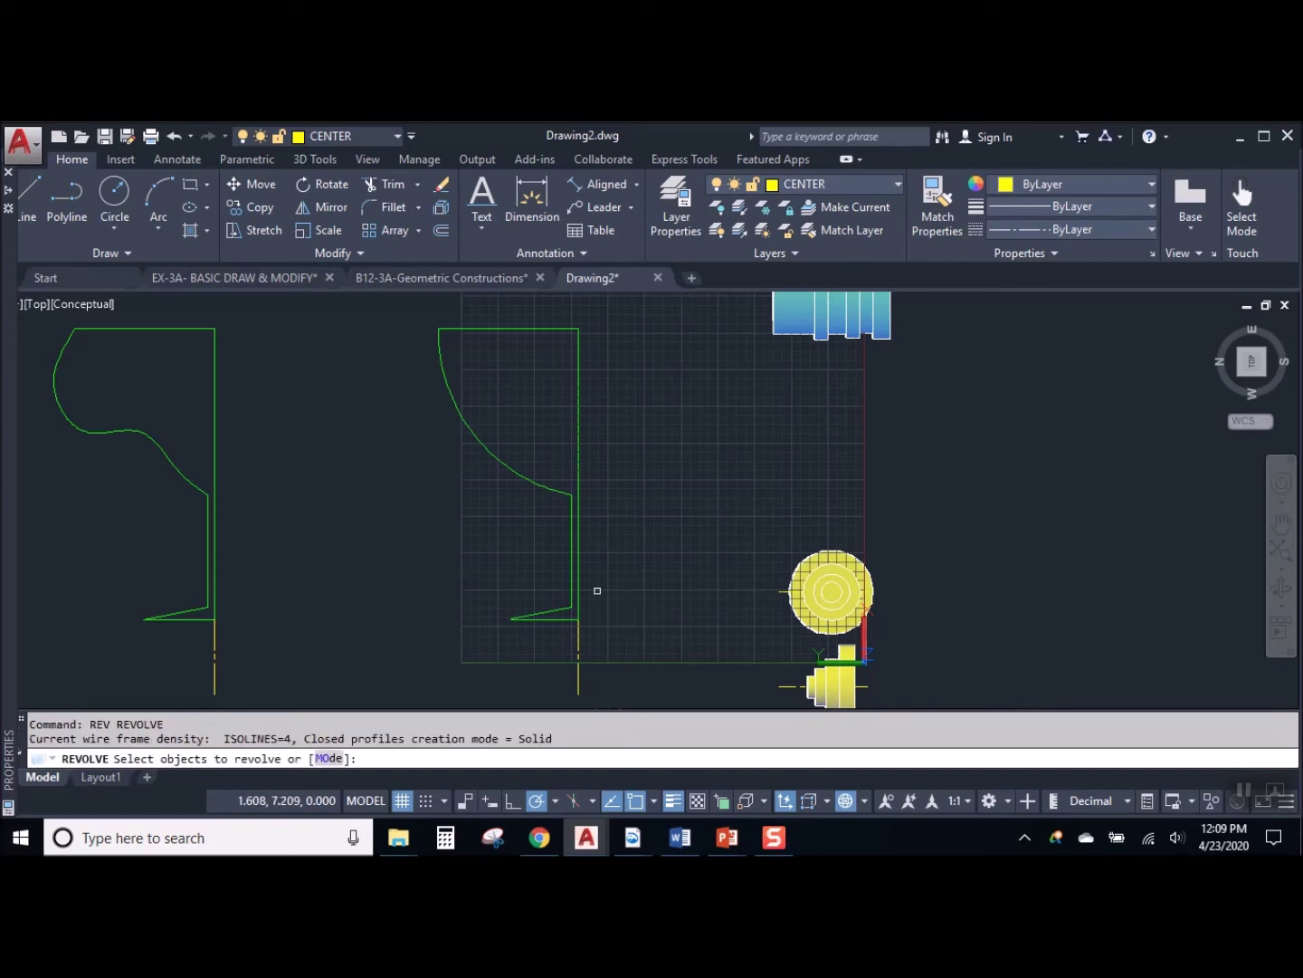
{"action": "left_click", "coordinate": [551, 486]}
{"action": "key", "text": "Return"}
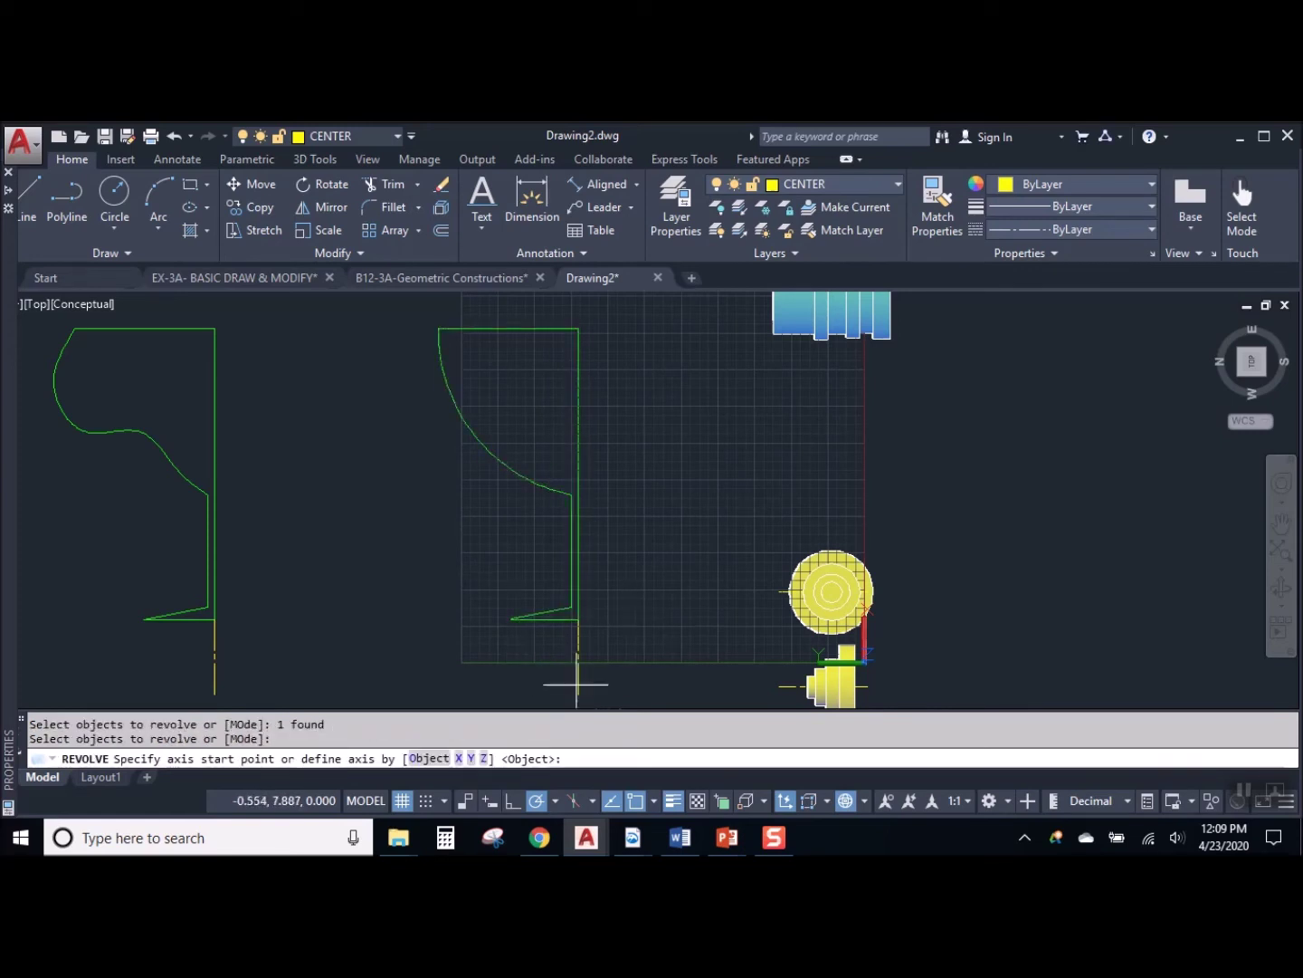
{"action": "left_click", "coordinate": [579, 679]}
{"action": "left_click", "coordinate": [578, 619]}
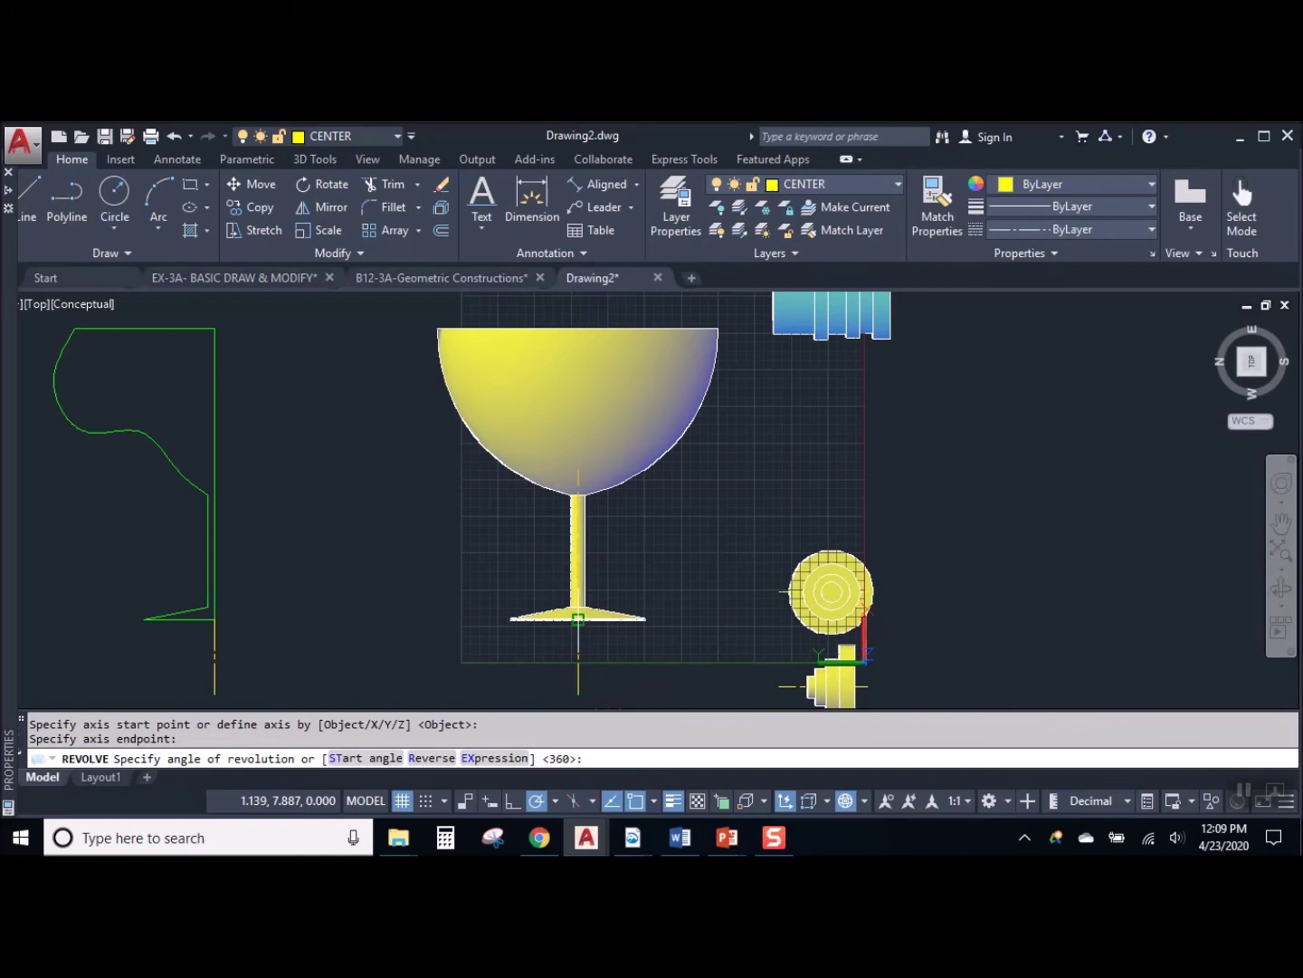
{"action": "key", "text": "Return"}
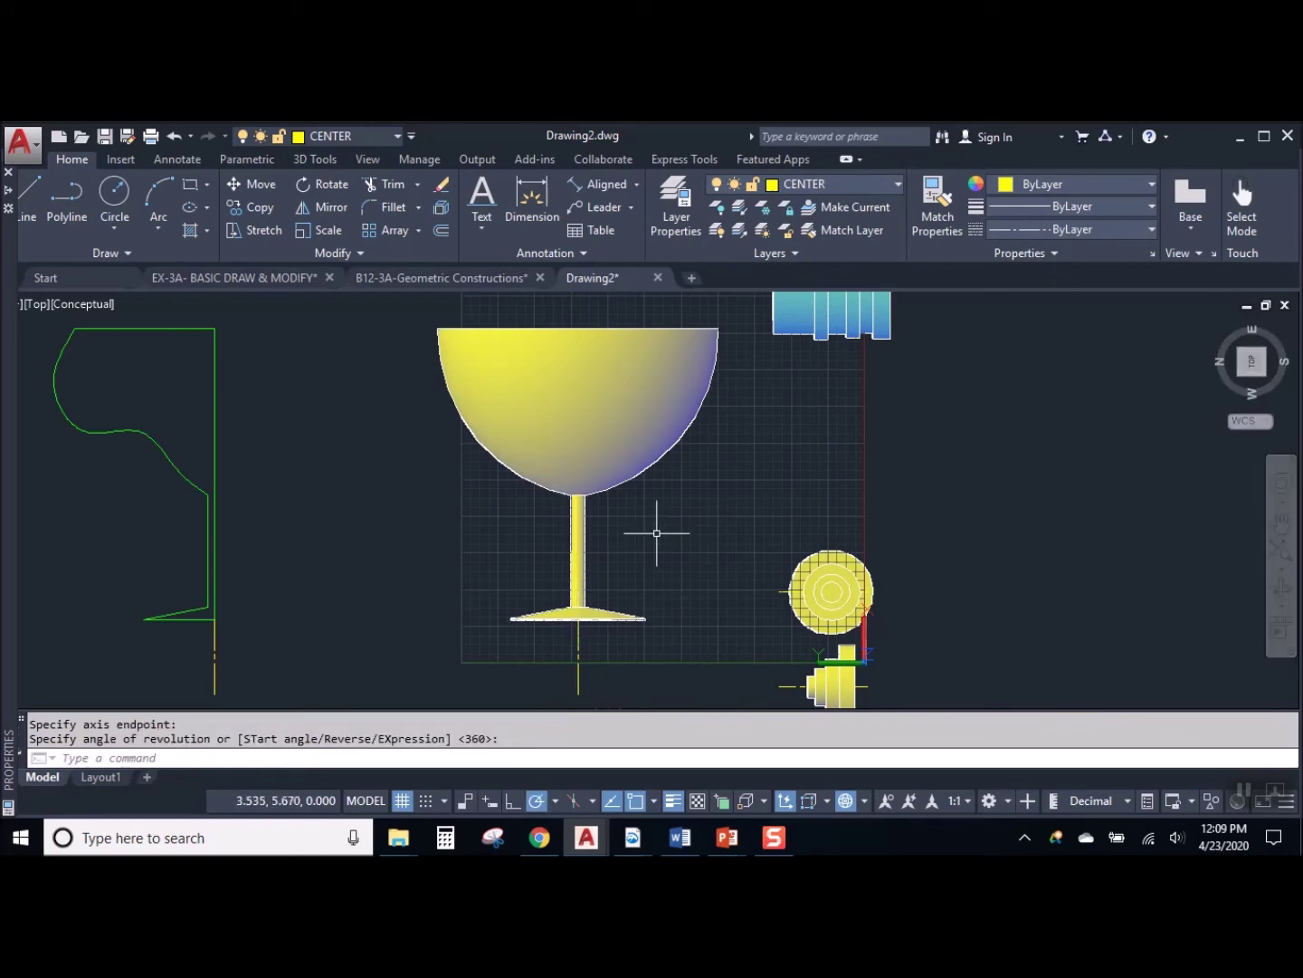
{"action": "middle_click_drag", "start_coordinate": [637, 520], "coordinate": [938, 308], "text": "shift"}
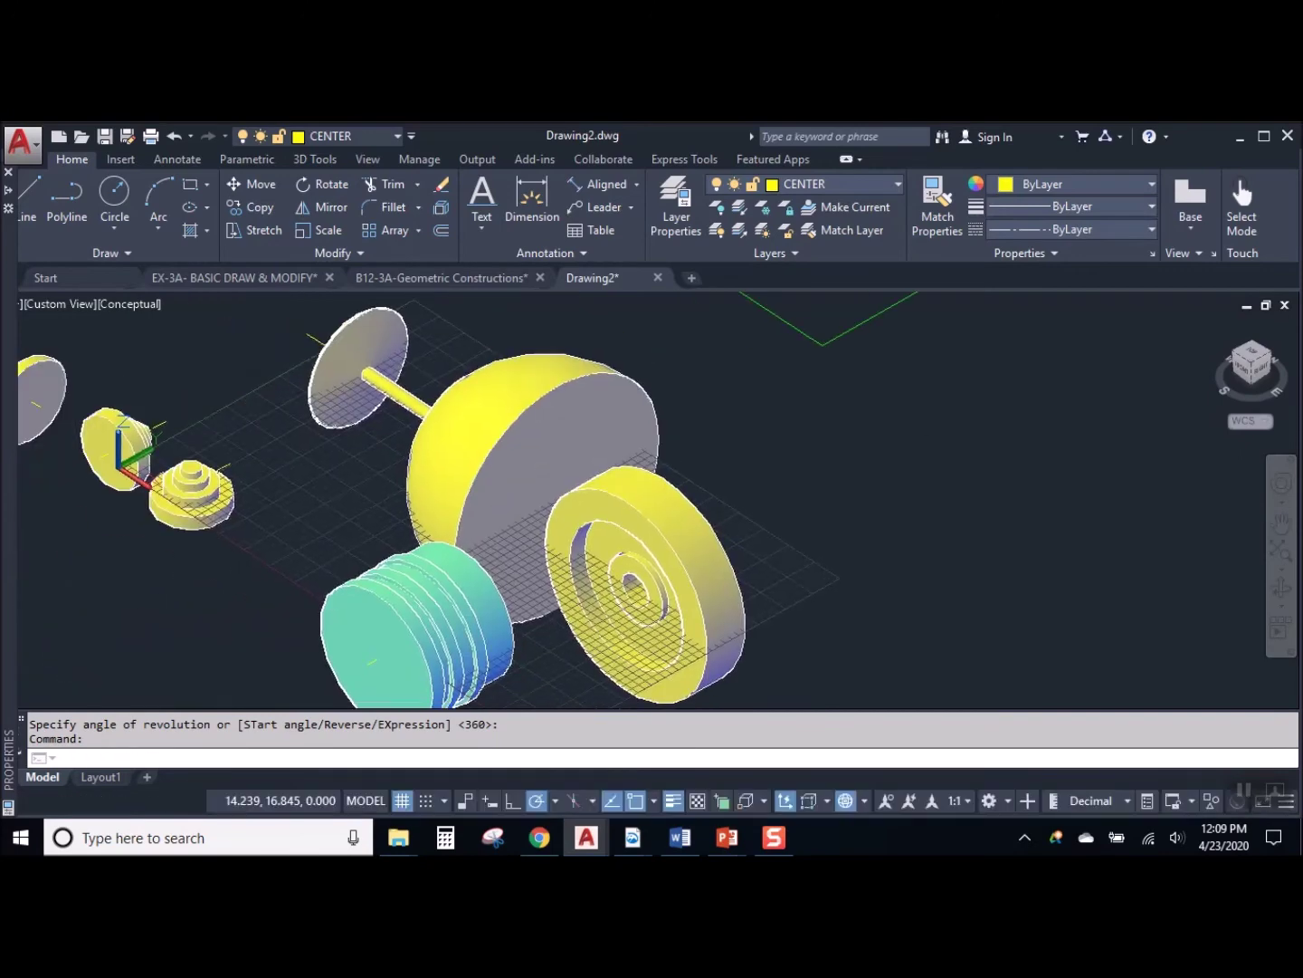
{"action": "scroll", "coordinate": [657, 504], "scroll_direction": "up", "scroll_amount": 2}
{"action": "scroll", "coordinate": [656, 504], "scroll_direction": "up", "scroll_amount": 2}
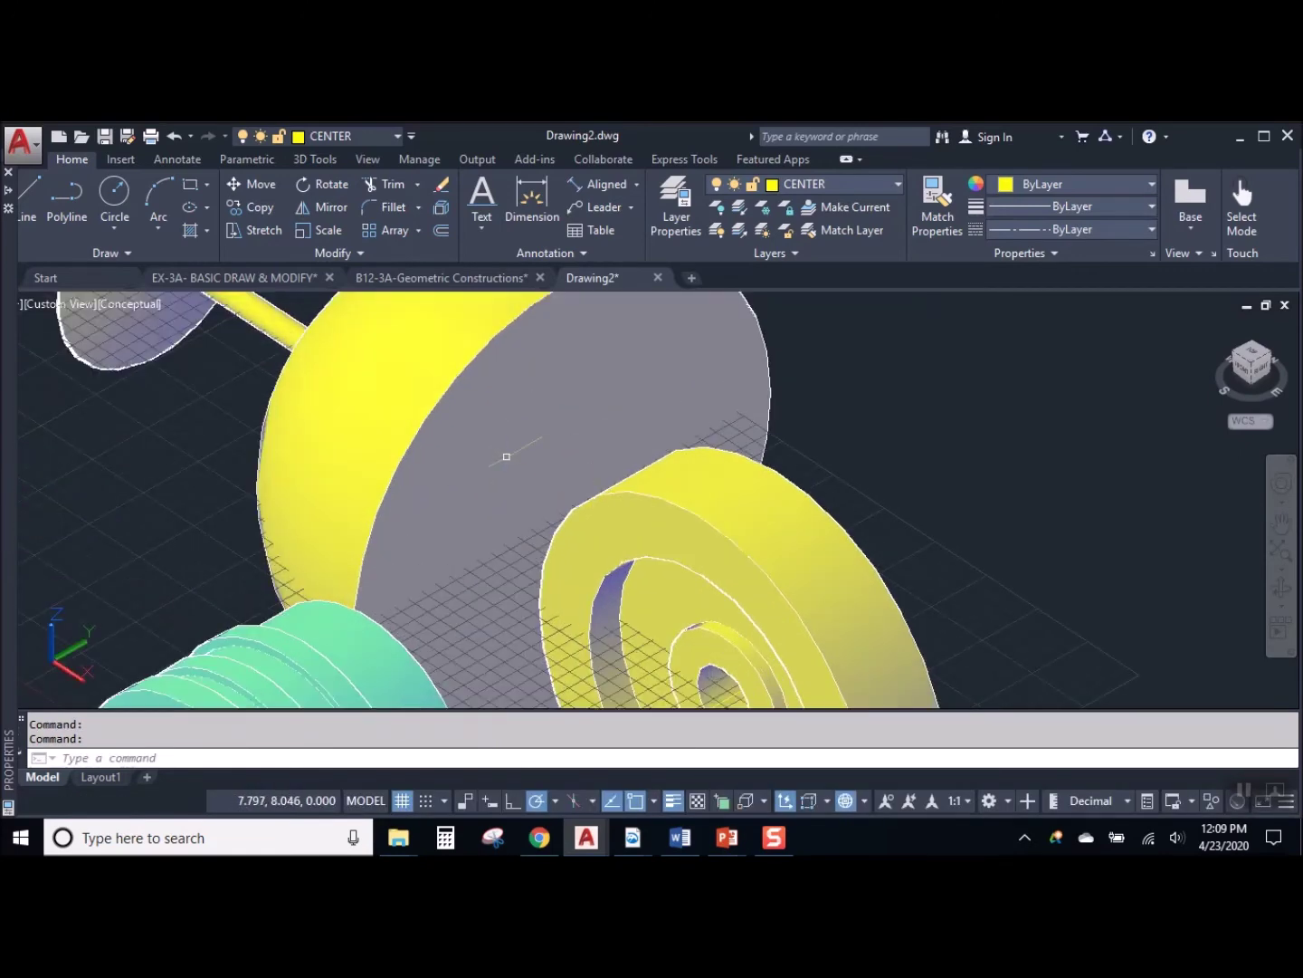
{"action": "left_click", "coordinate": [183, 133]}
Undo back to the flat top view, removing the revolved glass solid
{"action": "left_click", "coordinate": [183, 134]}
{"action": "left_click", "coordinate": [183, 133]}
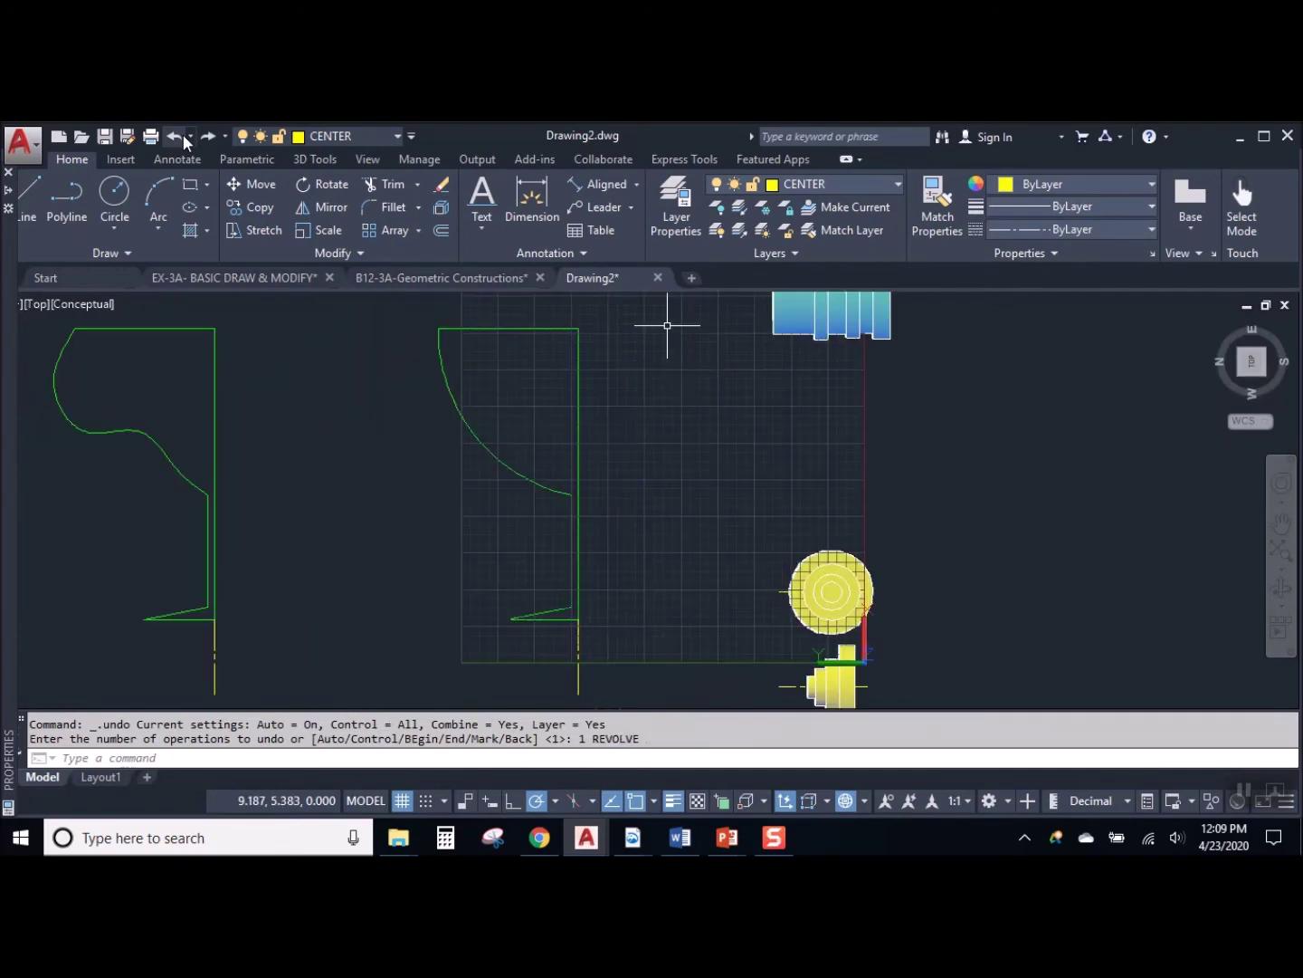
{"action": "scroll", "coordinate": [450, 330], "scroll_direction": "up", "scroll_amount": 3}
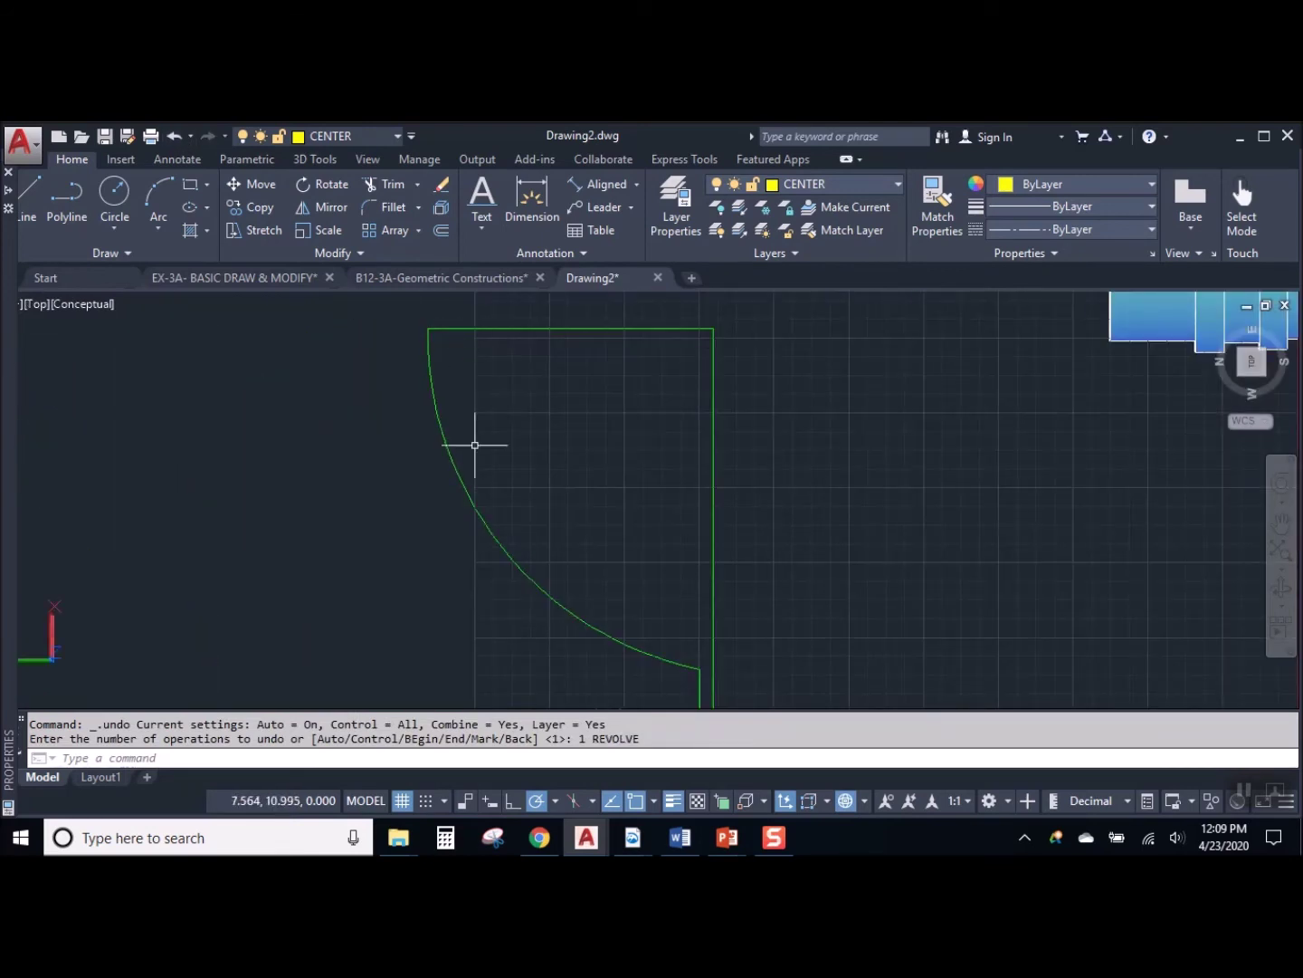
{"action": "left_click", "coordinate": [155, 194]}
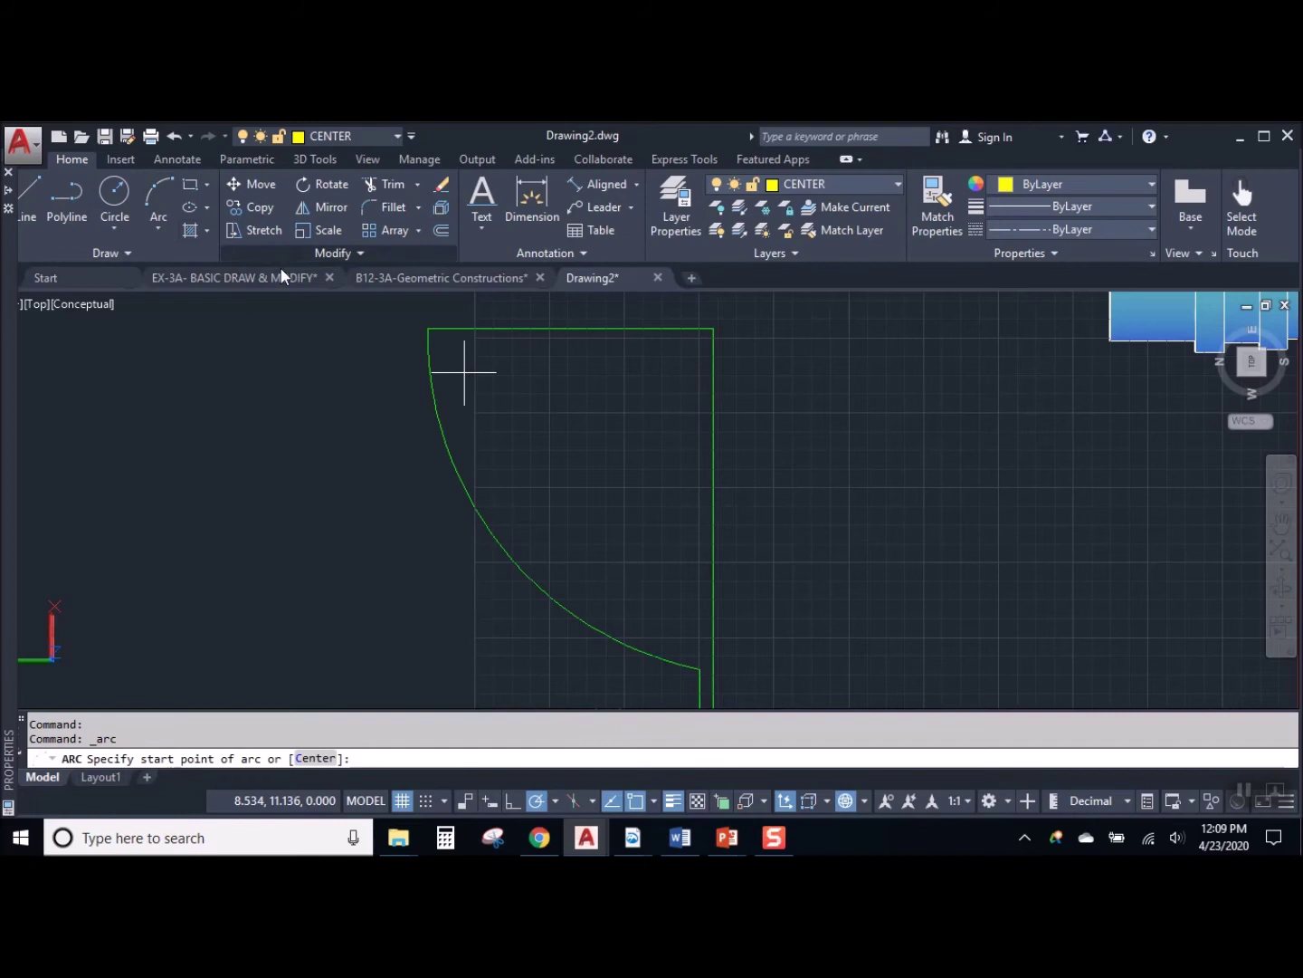
{"action": "key", "text": "Escape"}
{"action": "key", "text": "Escape"}
Explode the glass outline into separate pieces and make CONSTRUCTION the current layer
{"action": "left_click", "coordinate": [467, 330]}
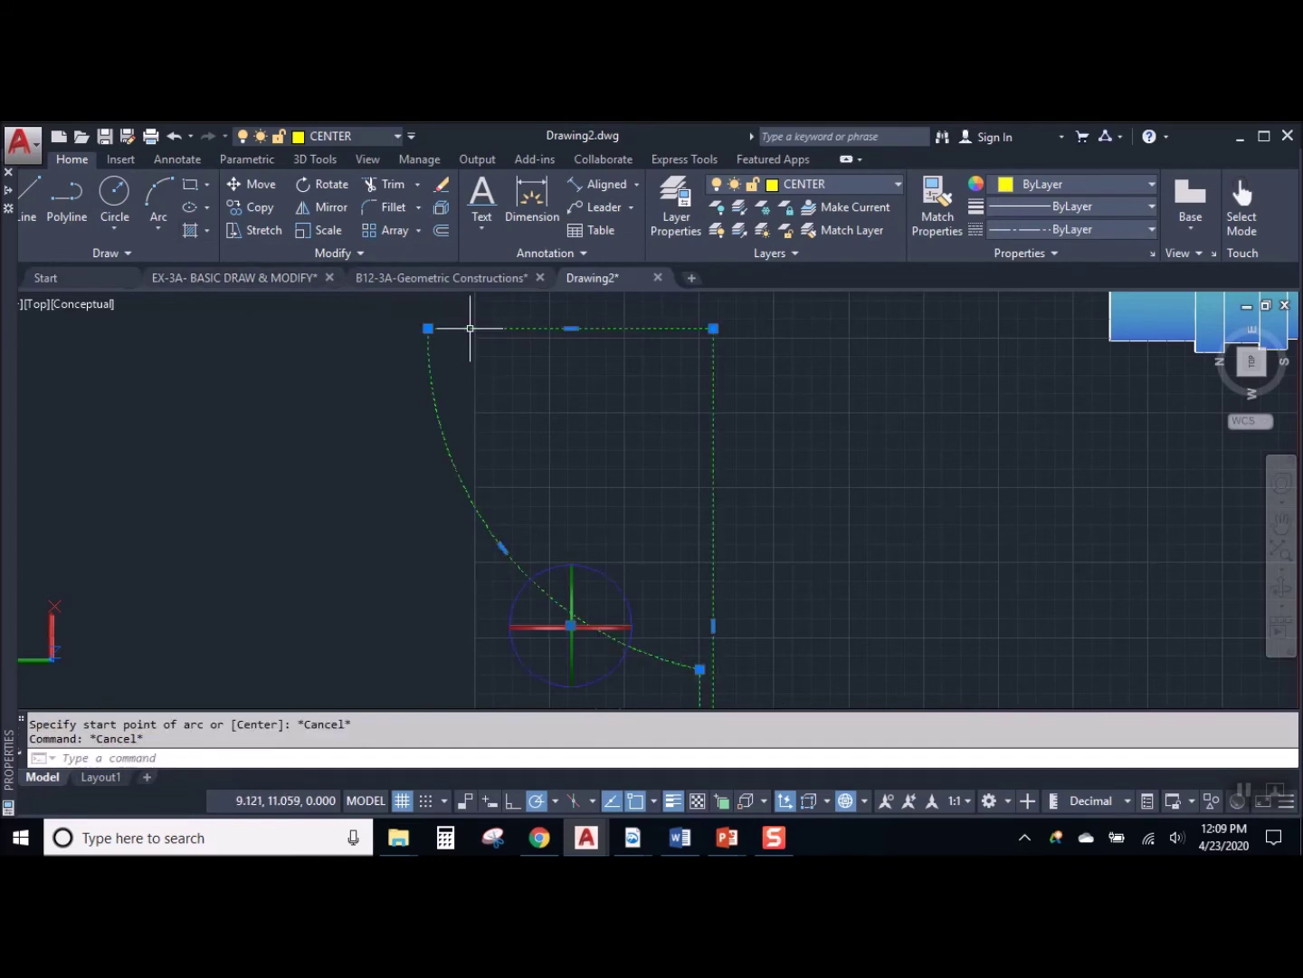
{"action": "type", "text": "x"}
{"action": "key", "text": "Return"}
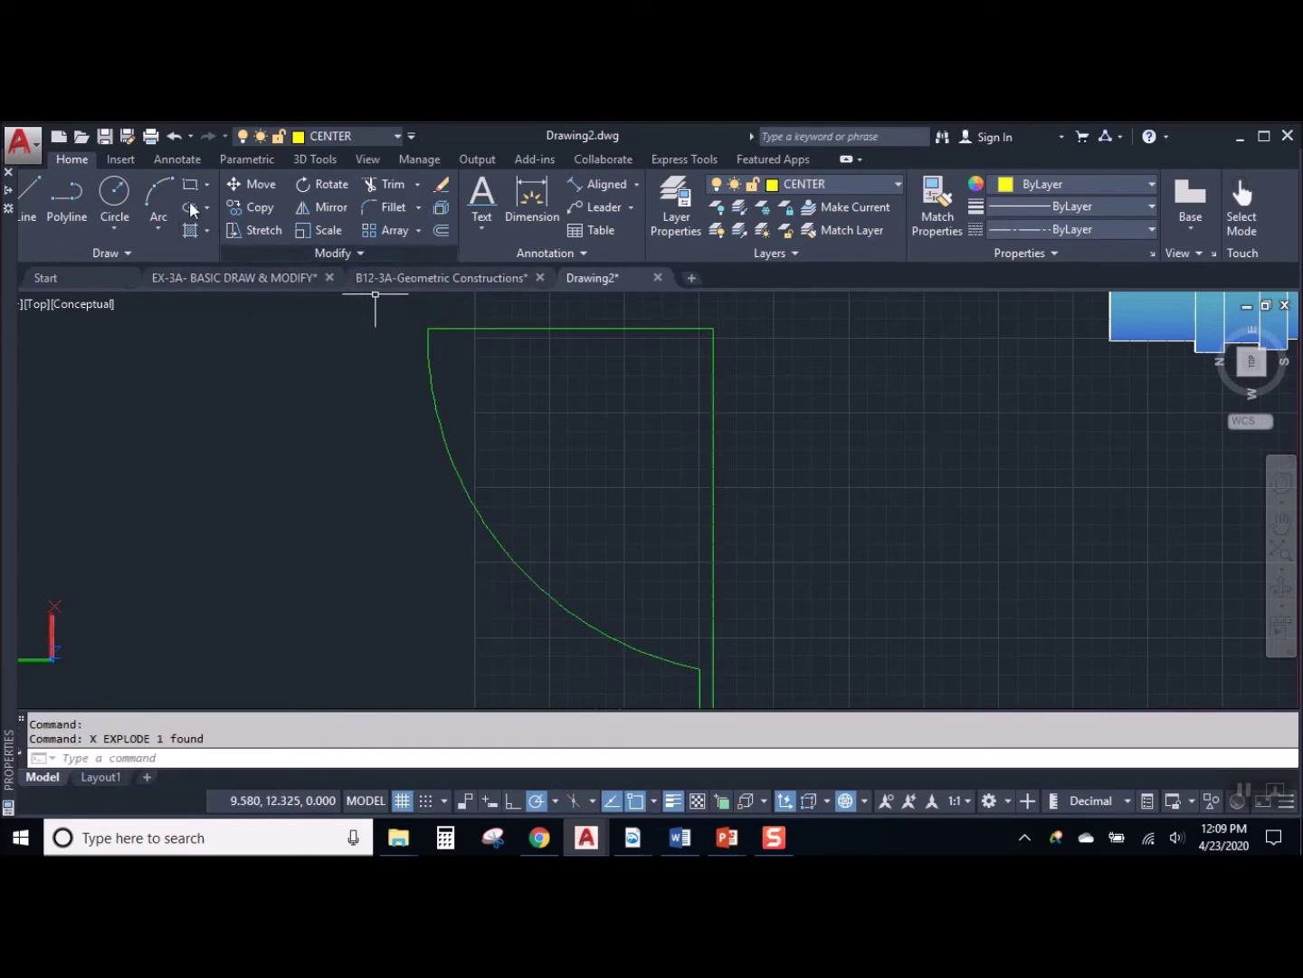
{"action": "left_click", "coordinate": [352, 137]}
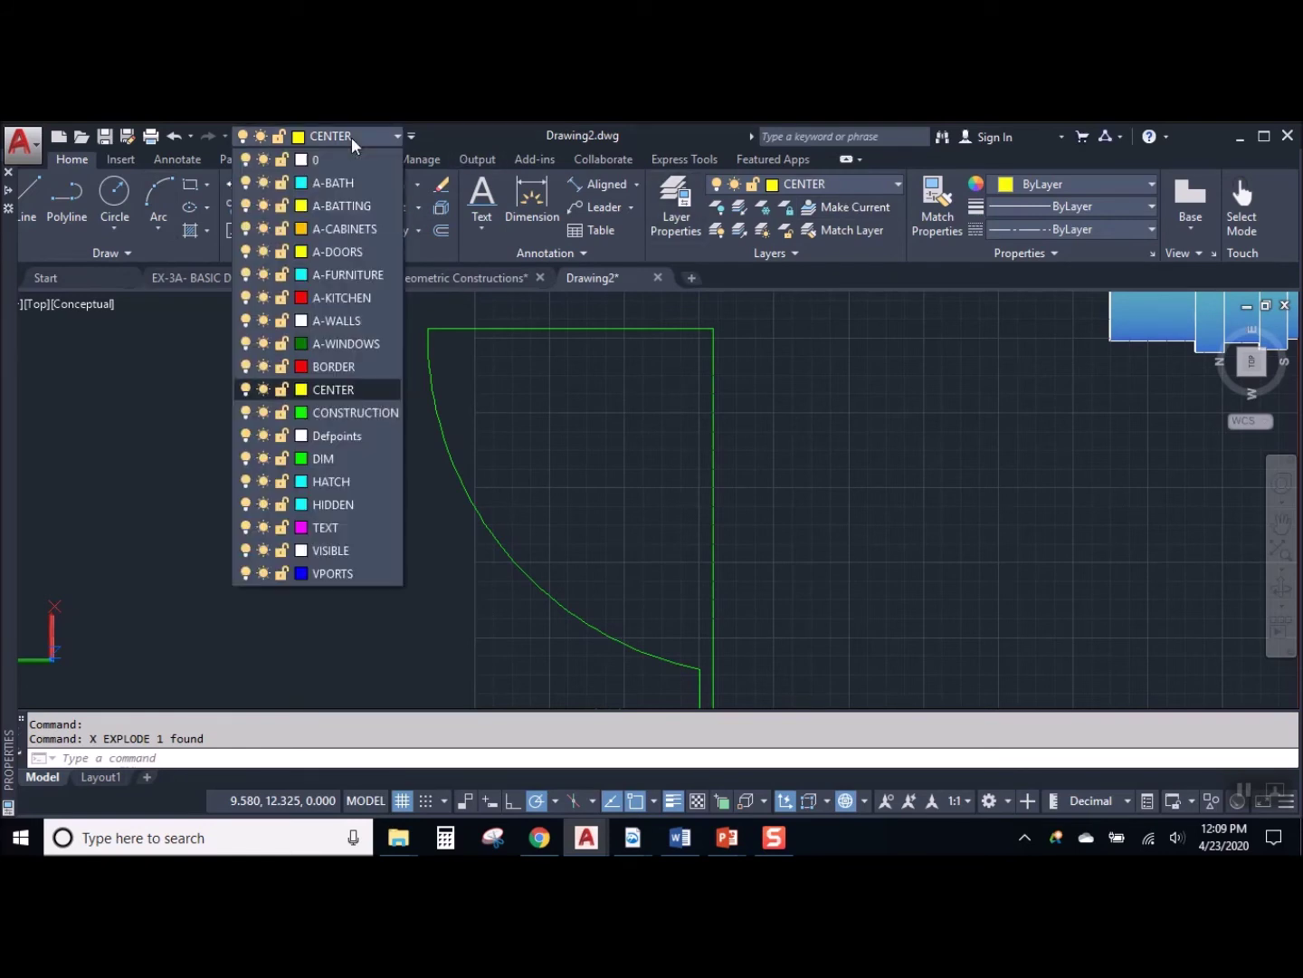
{"action": "left_click", "coordinate": [343, 410]}
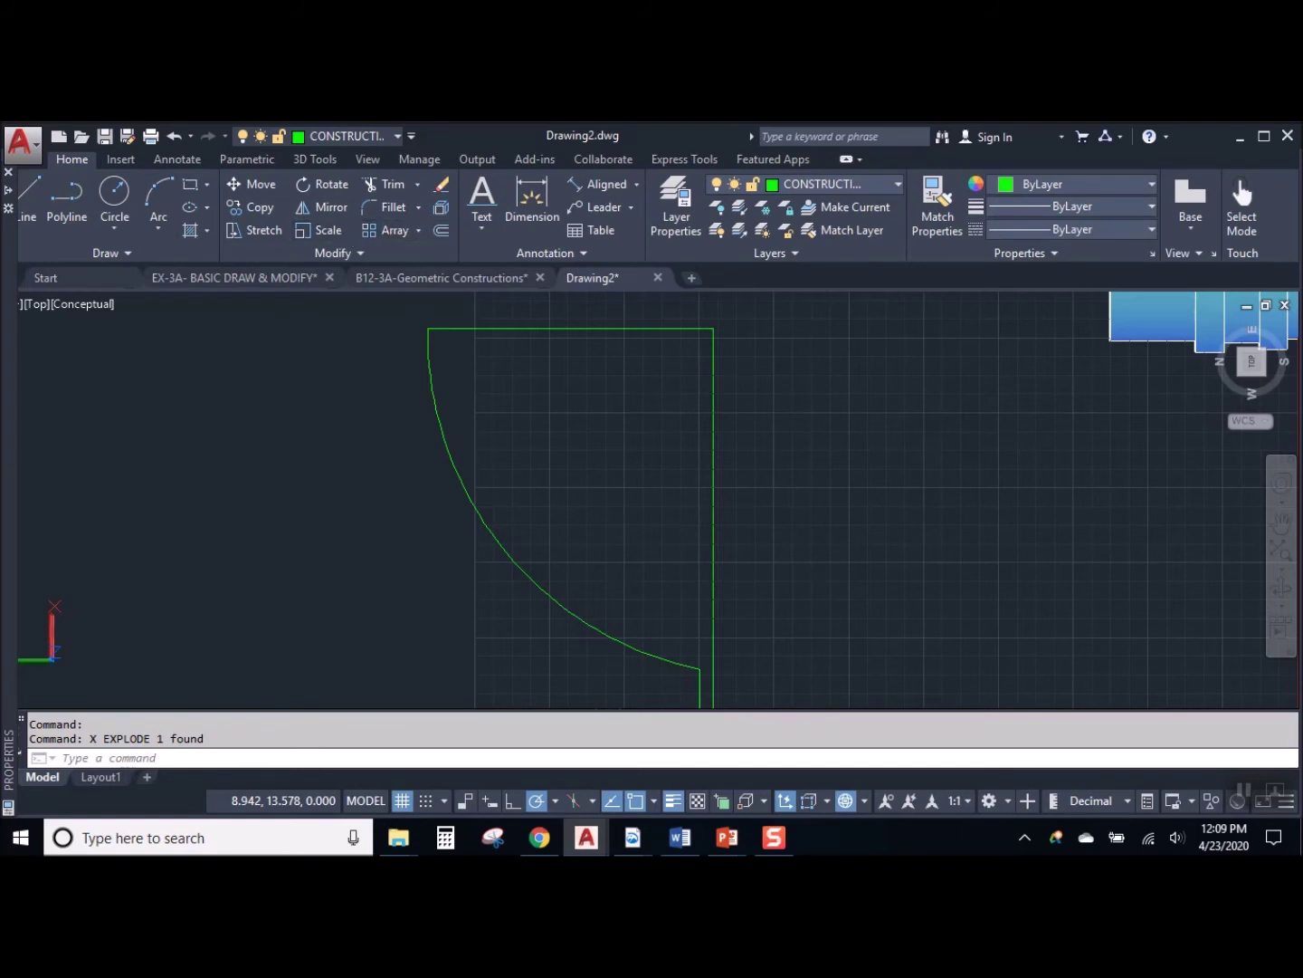
Offset the bowl's curved arc inward to form a parallel inner wall curve
{"action": "left_click", "coordinate": [442, 230]}
{"action": "left_click", "coordinate": [434, 328]}
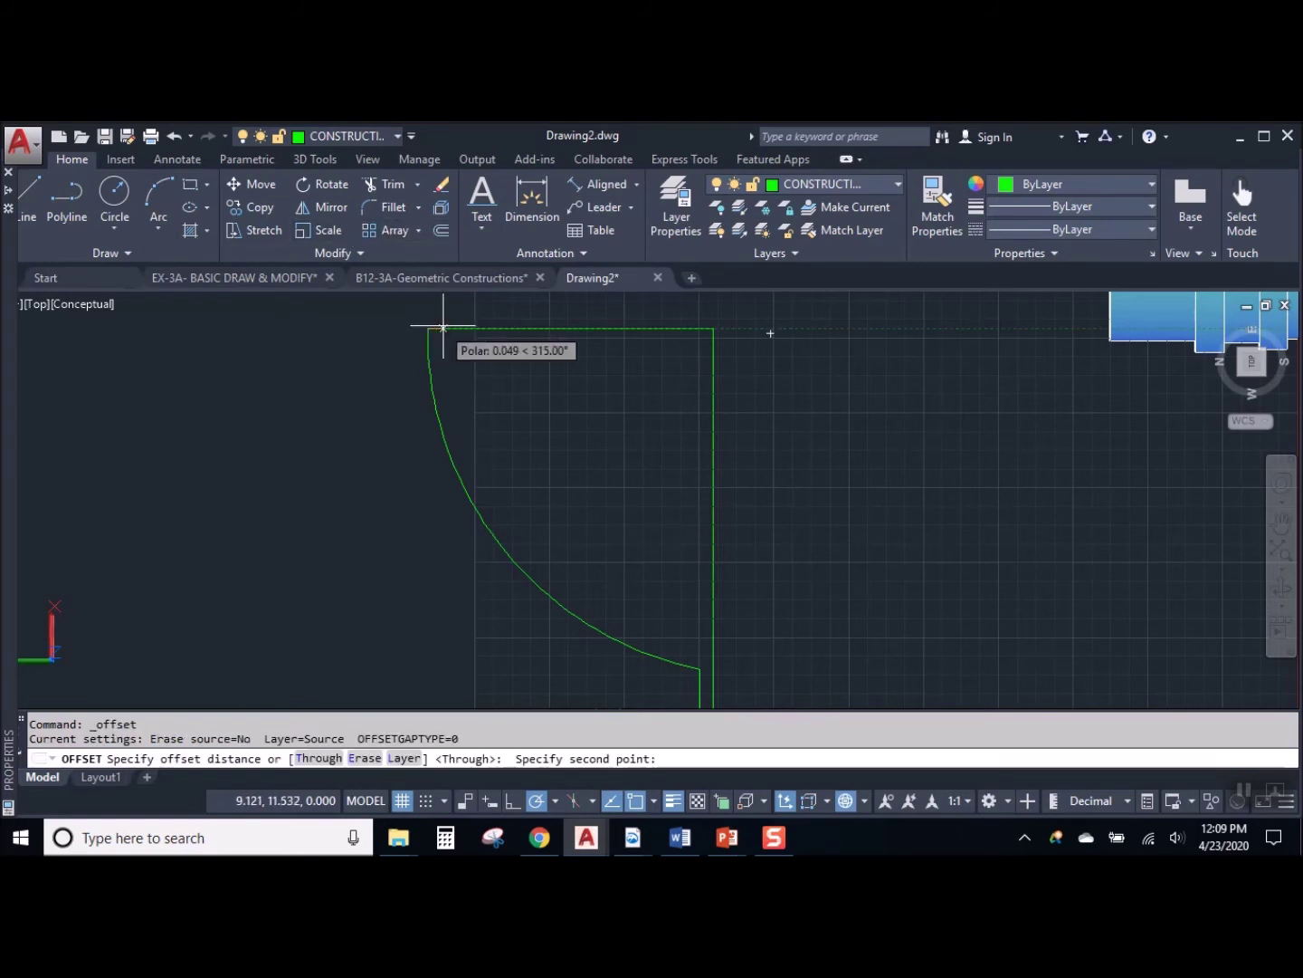
{"action": "left_click", "coordinate": [451, 328]}
{"action": "left_click", "coordinate": [434, 379]}
{"action": "left_click", "coordinate": [521, 384]}
{"action": "key", "text": "Return"}
Try extending lines to the inner arc as a boundary, then cancel
{"action": "type", "text": "E"}
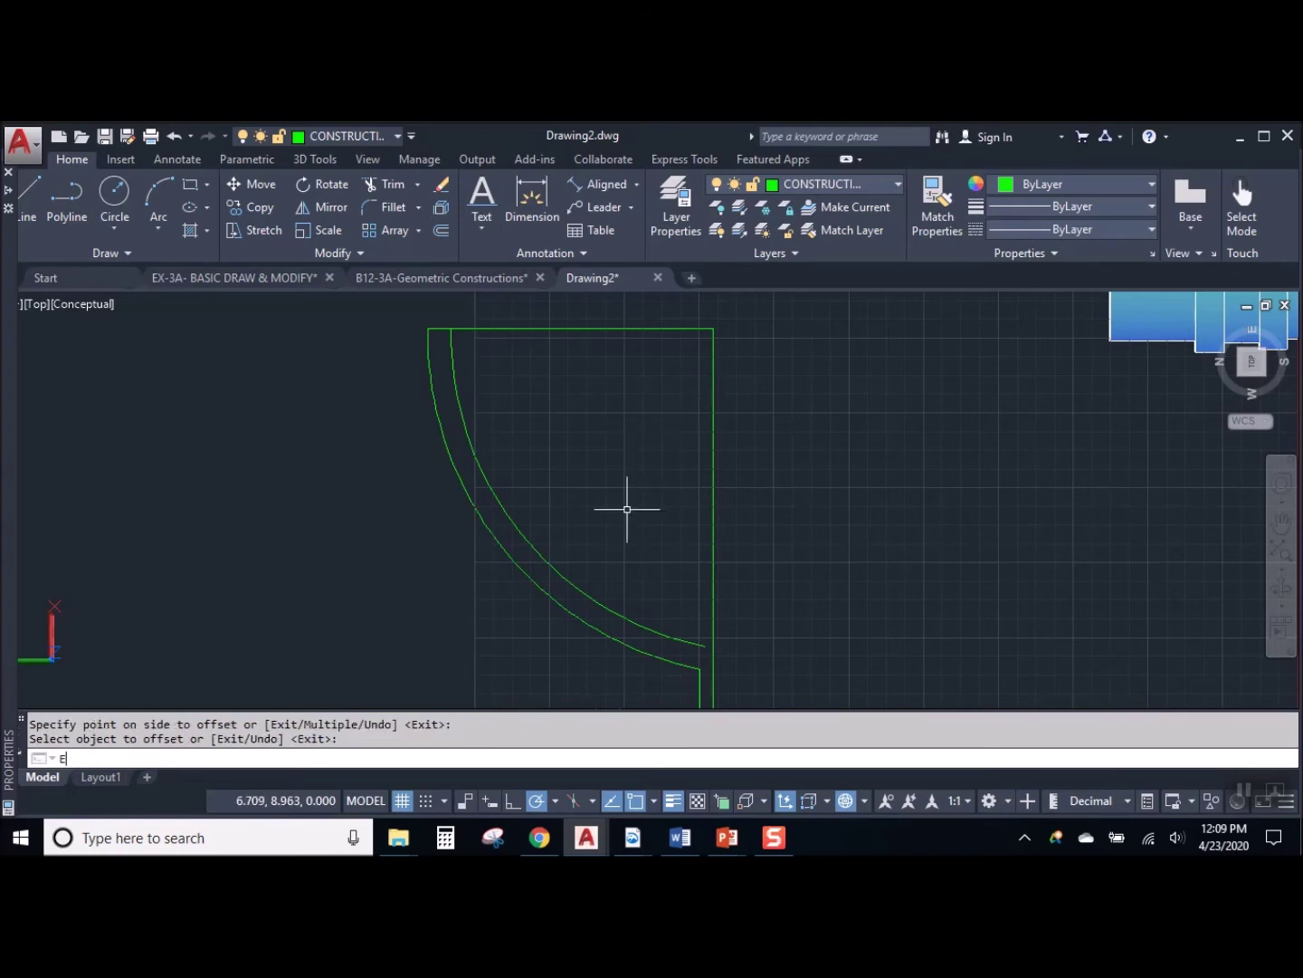
{"action": "type", "text": "X"}
{"action": "key", "text": "Return"}
{"action": "left_click", "coordinate": [666, 634]}
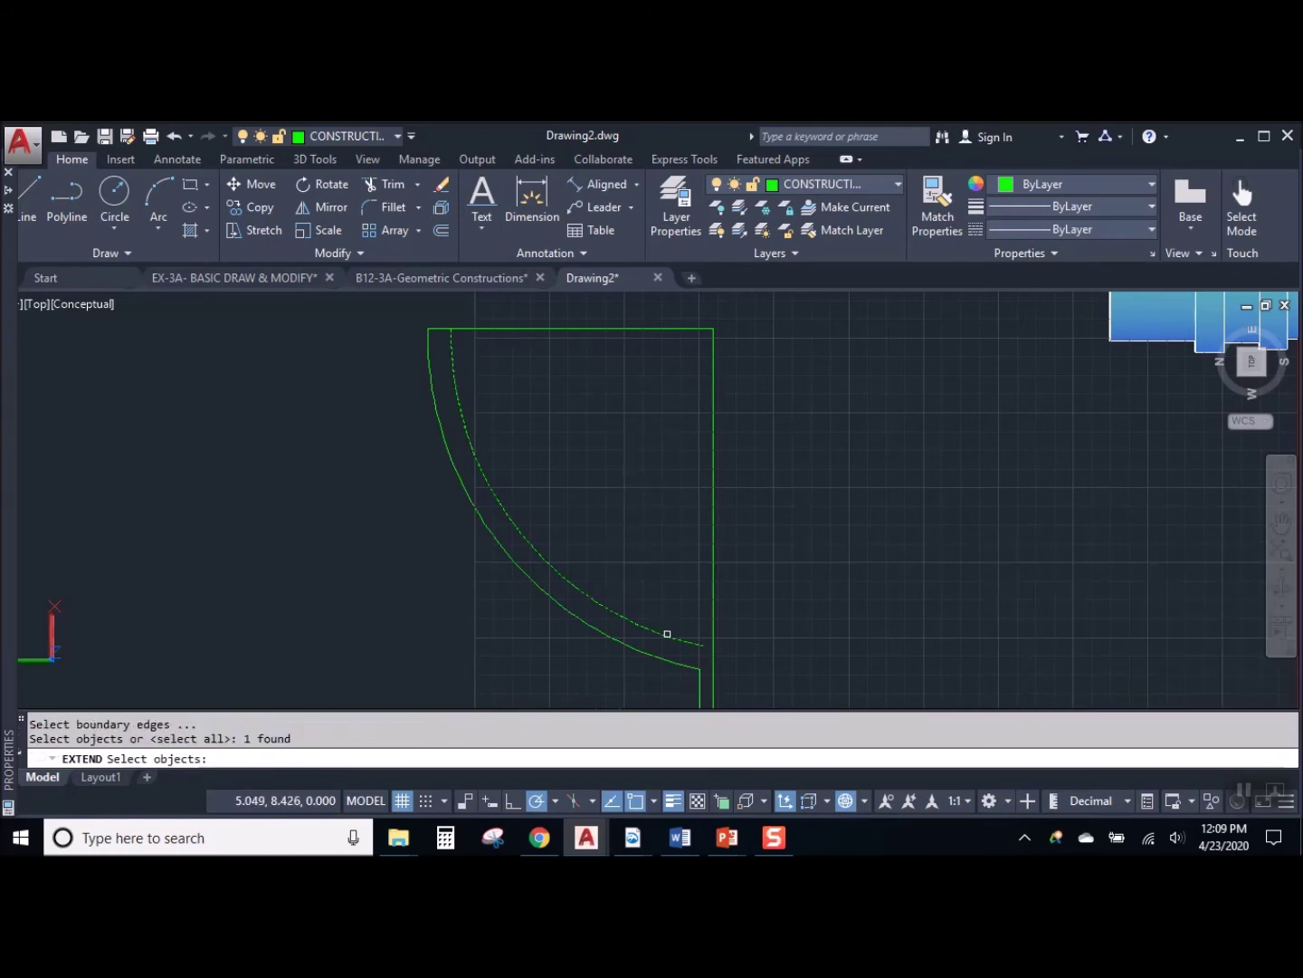
{"action": "key", "text": "Return"}
{"action": "key", "text": "Escape"}
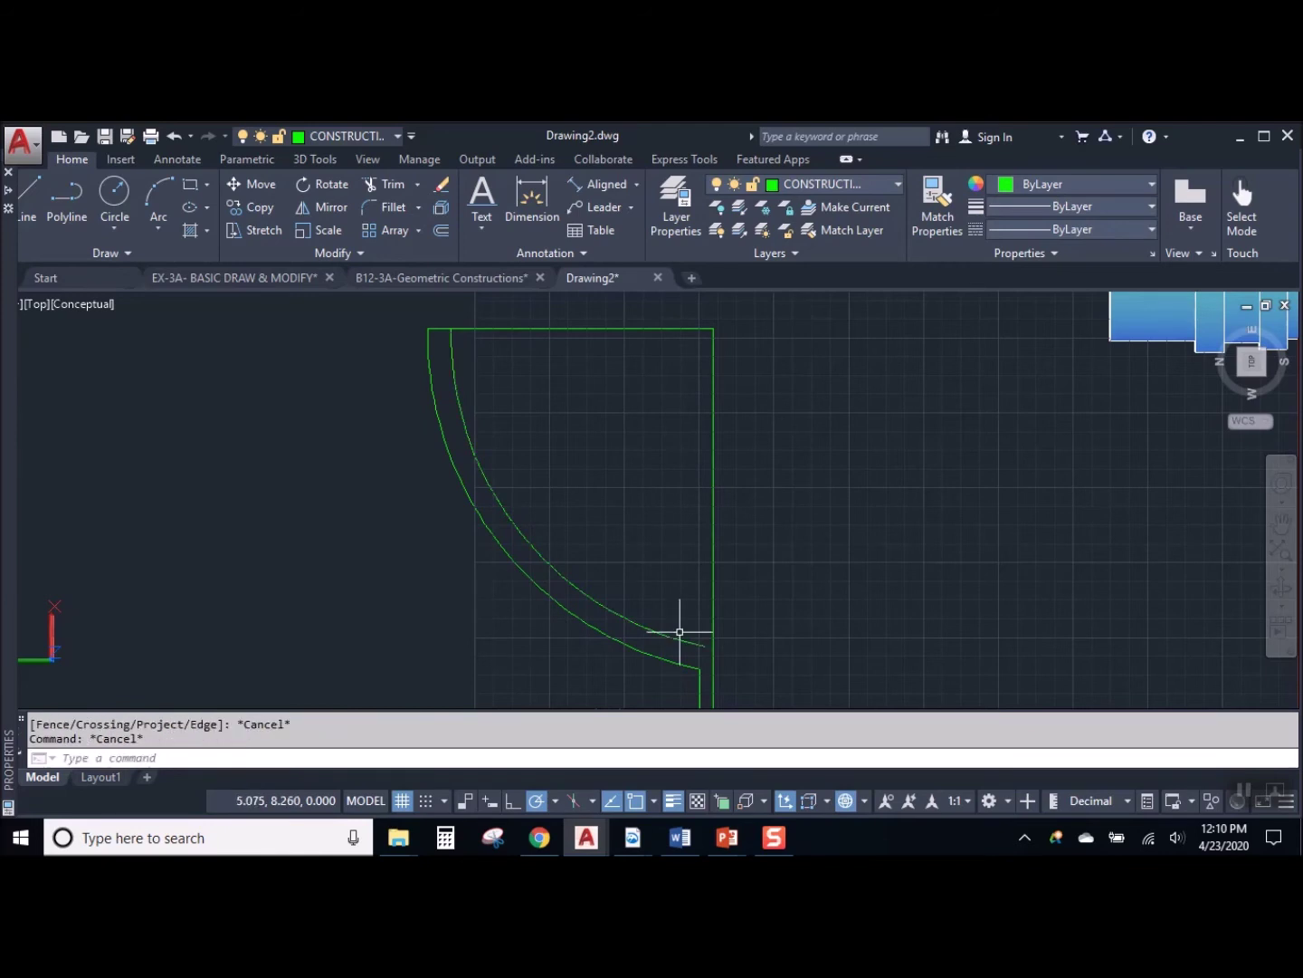
{"action": "type", "text": "EX"}
{"action": "key", "text": "Return"}
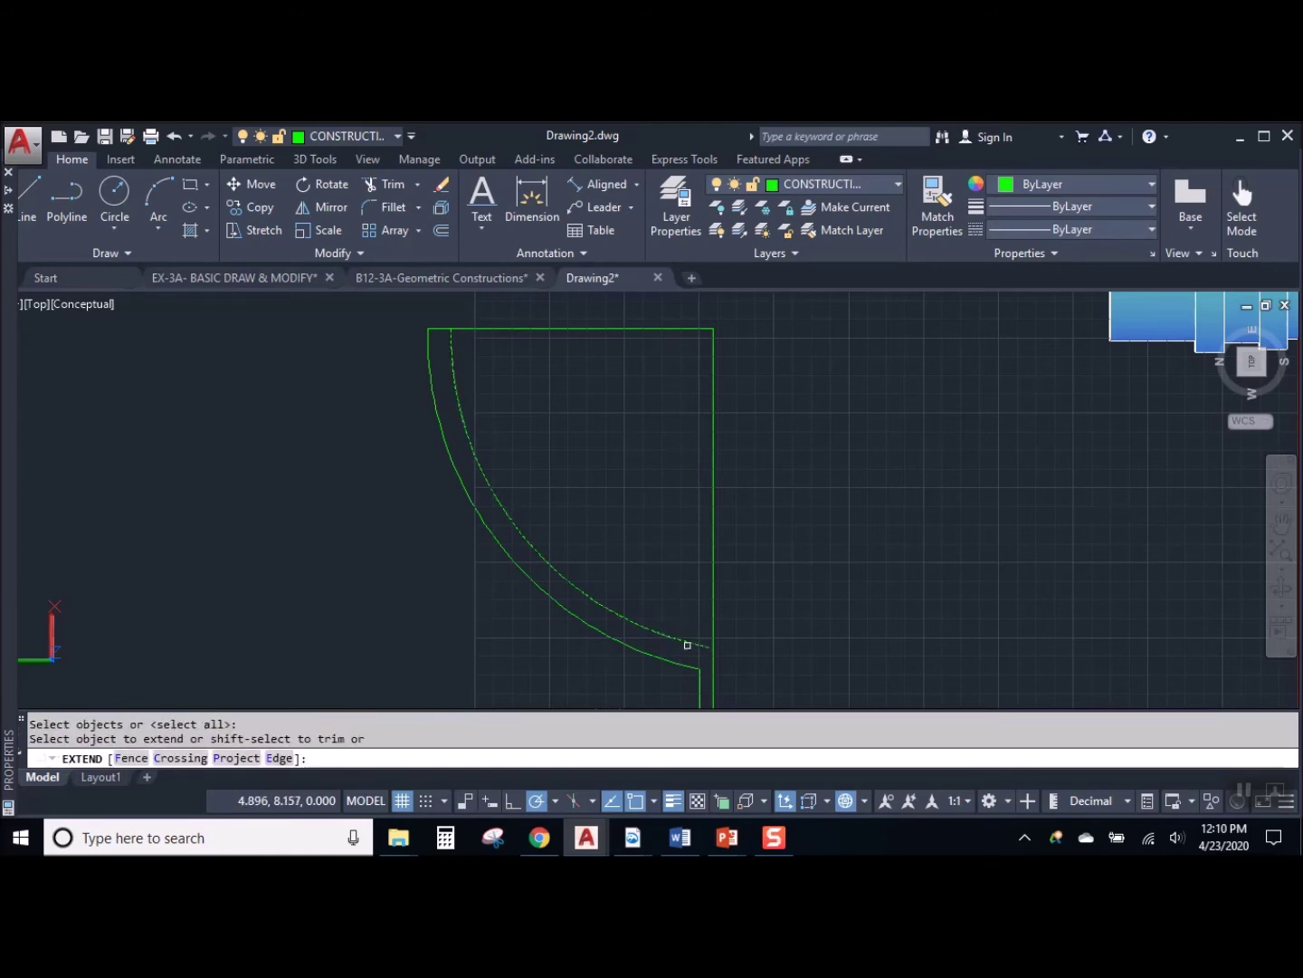
{"action": "key", "text": "Escape"}
Attempt to trim the bowl's top edge between the two arcs
{"action": "middle_click_drag", "start_coordinate": [525, 404], "coordinate": [497, 456]}
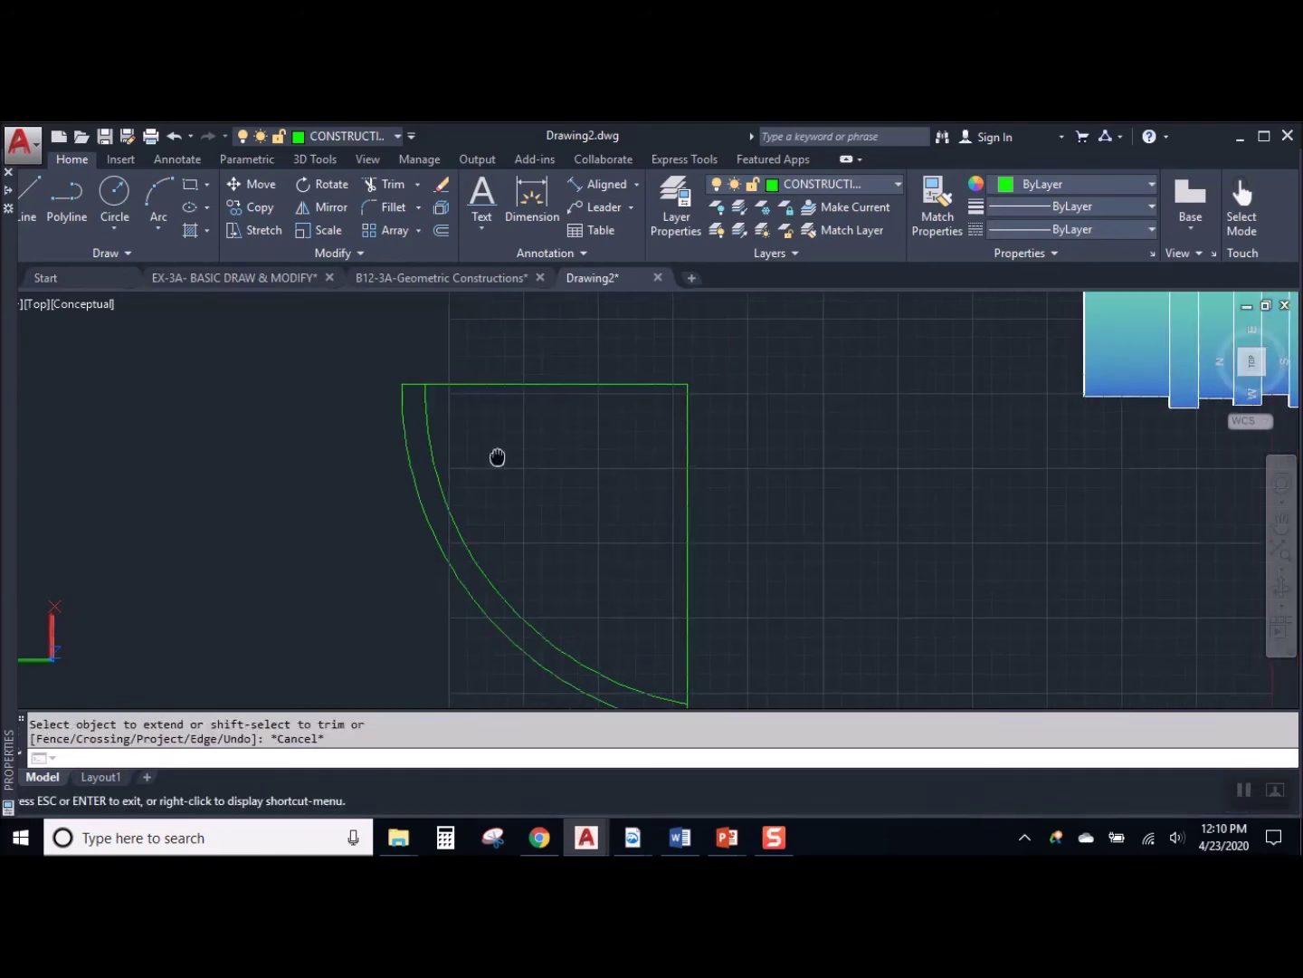
{"action": "type", "text": "TR"}
{"action": "key", "text": "Return"}
{"action": "key", "text": "Return"}
{"action": "left_click", "coordinate": [513, 387]}
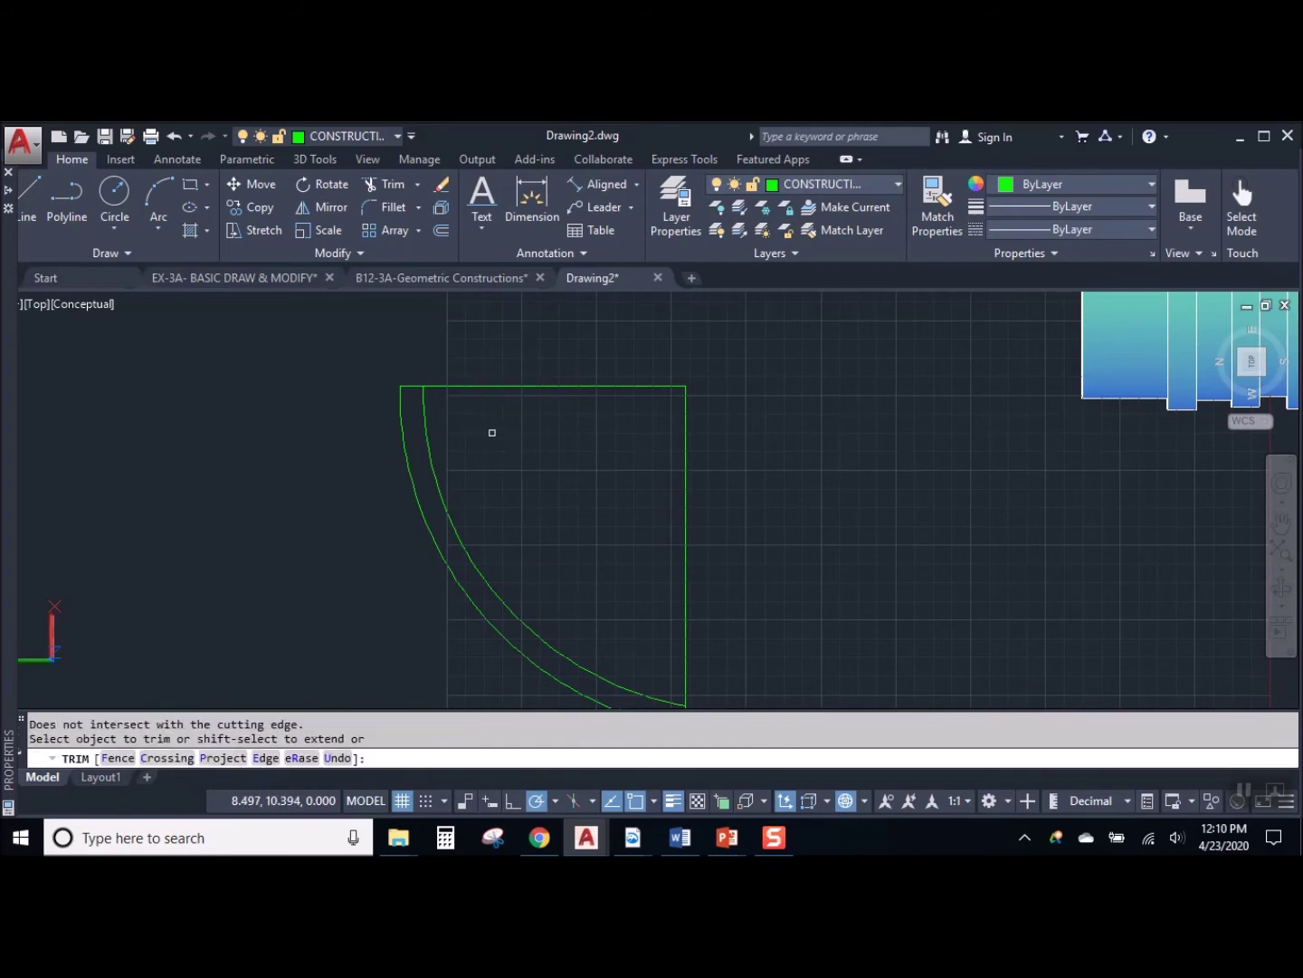
{"action": "left_click", "coordinate": [484, 382]}
{"action": "key", "text": "Escape"}
{"action": "left_click", "coordinate": [485, 383]}
{"action": "key", "text": "Escape"}
{"action": "key", "text": "Escape"}
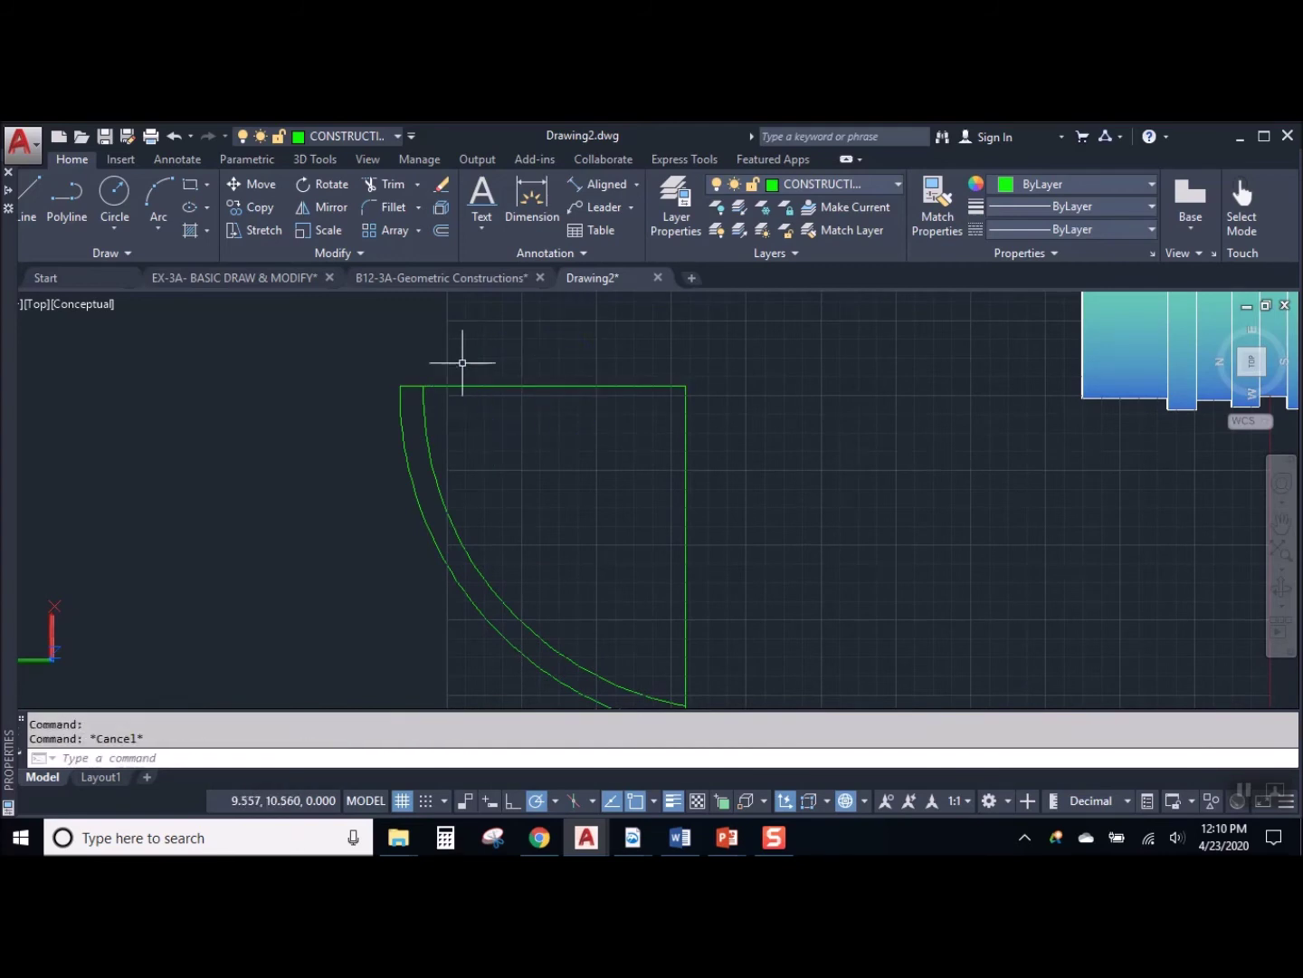
Extend and trim the top edge down to a short rim between the arcs
{"action": "type", "text": "EXX"}
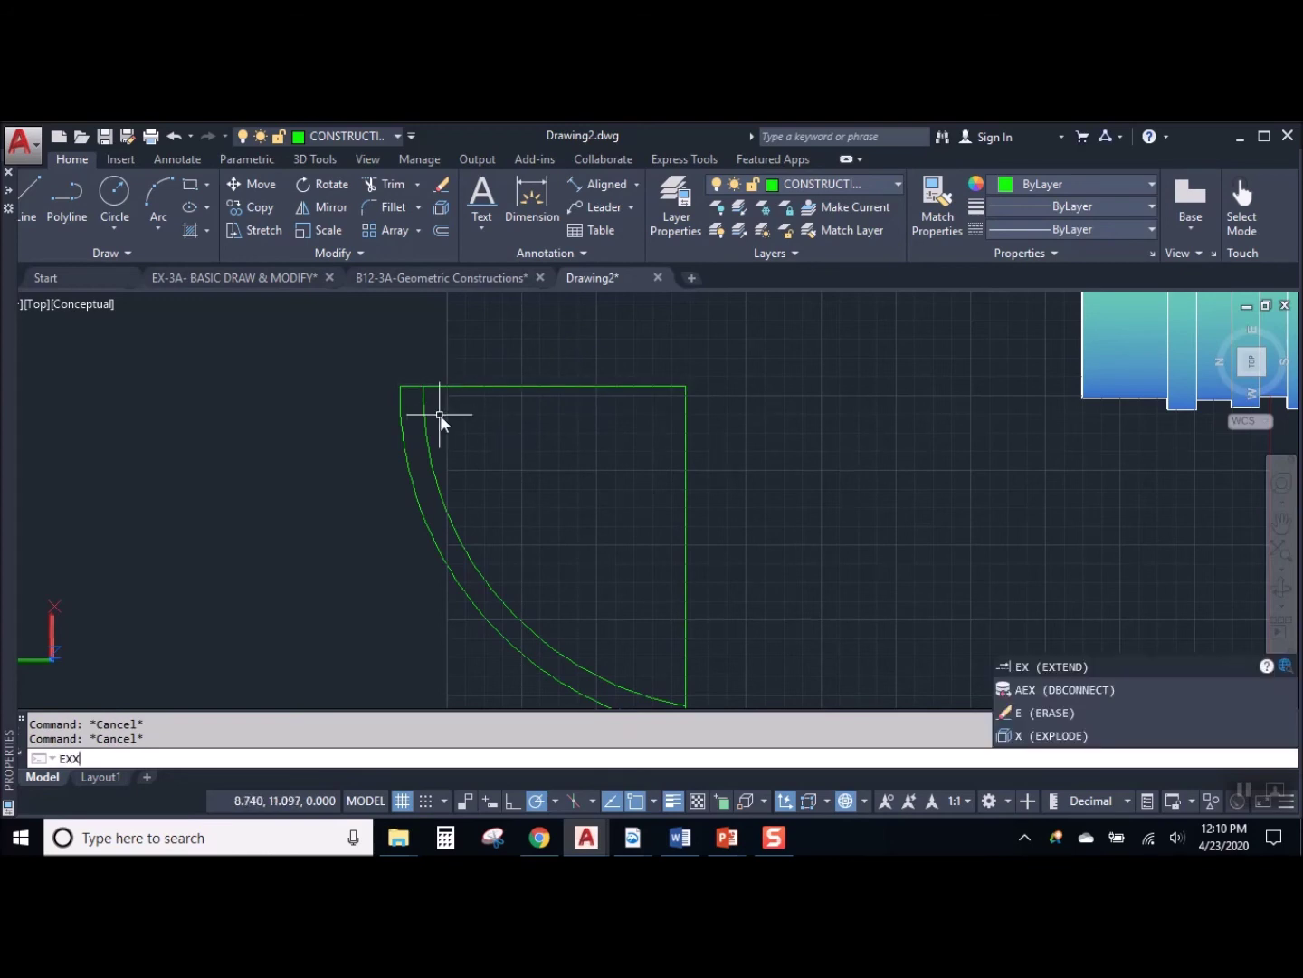
{"action": "key", "text": "Return"}
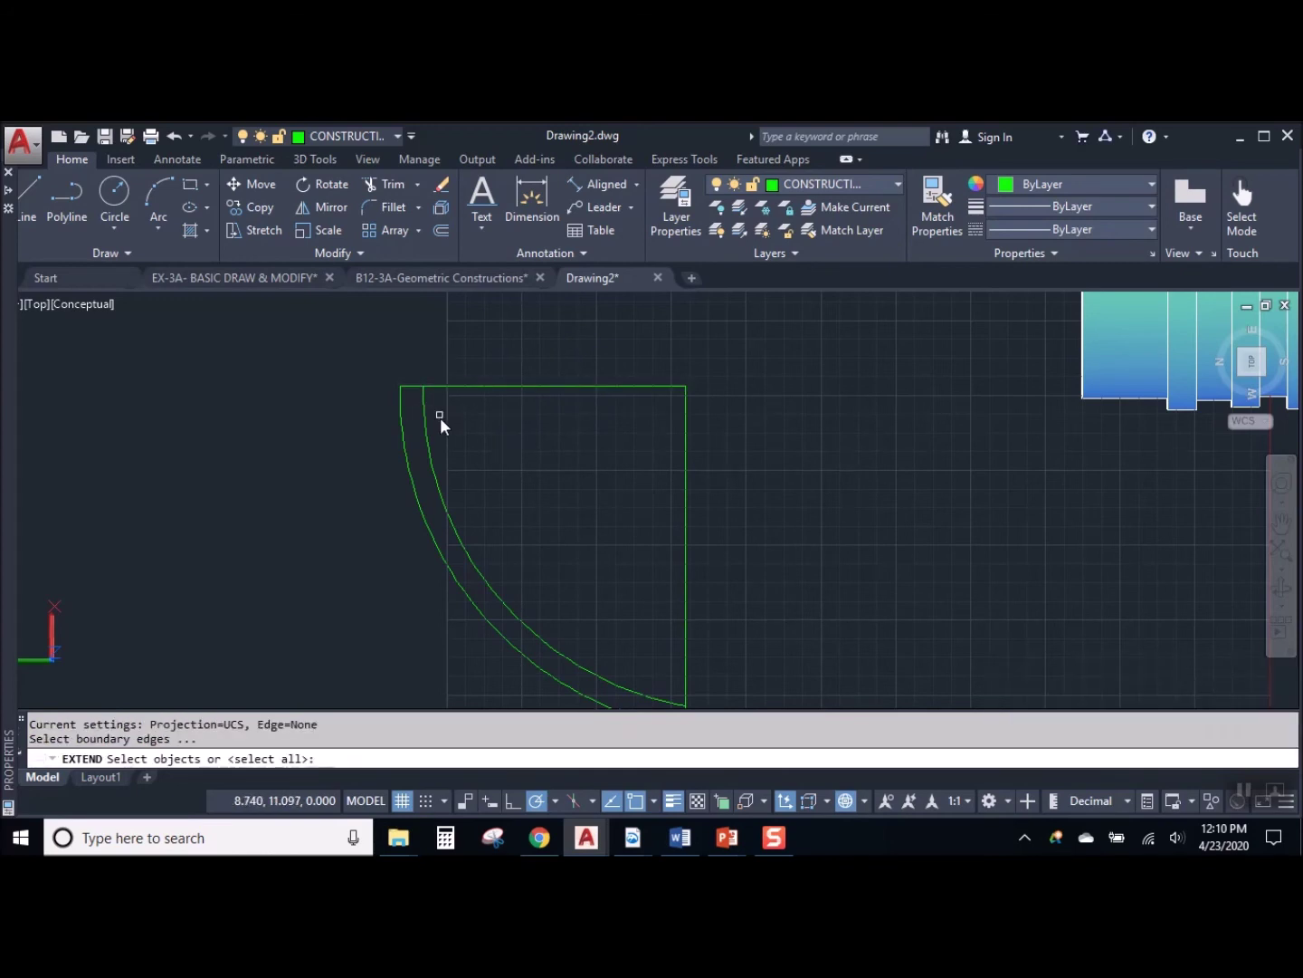
{"action": "key", "text": "Return"}
{"action": "left_click", "coordinate": [442, 396]}
{"action": "left_click", "coordinate": [424, 398]}
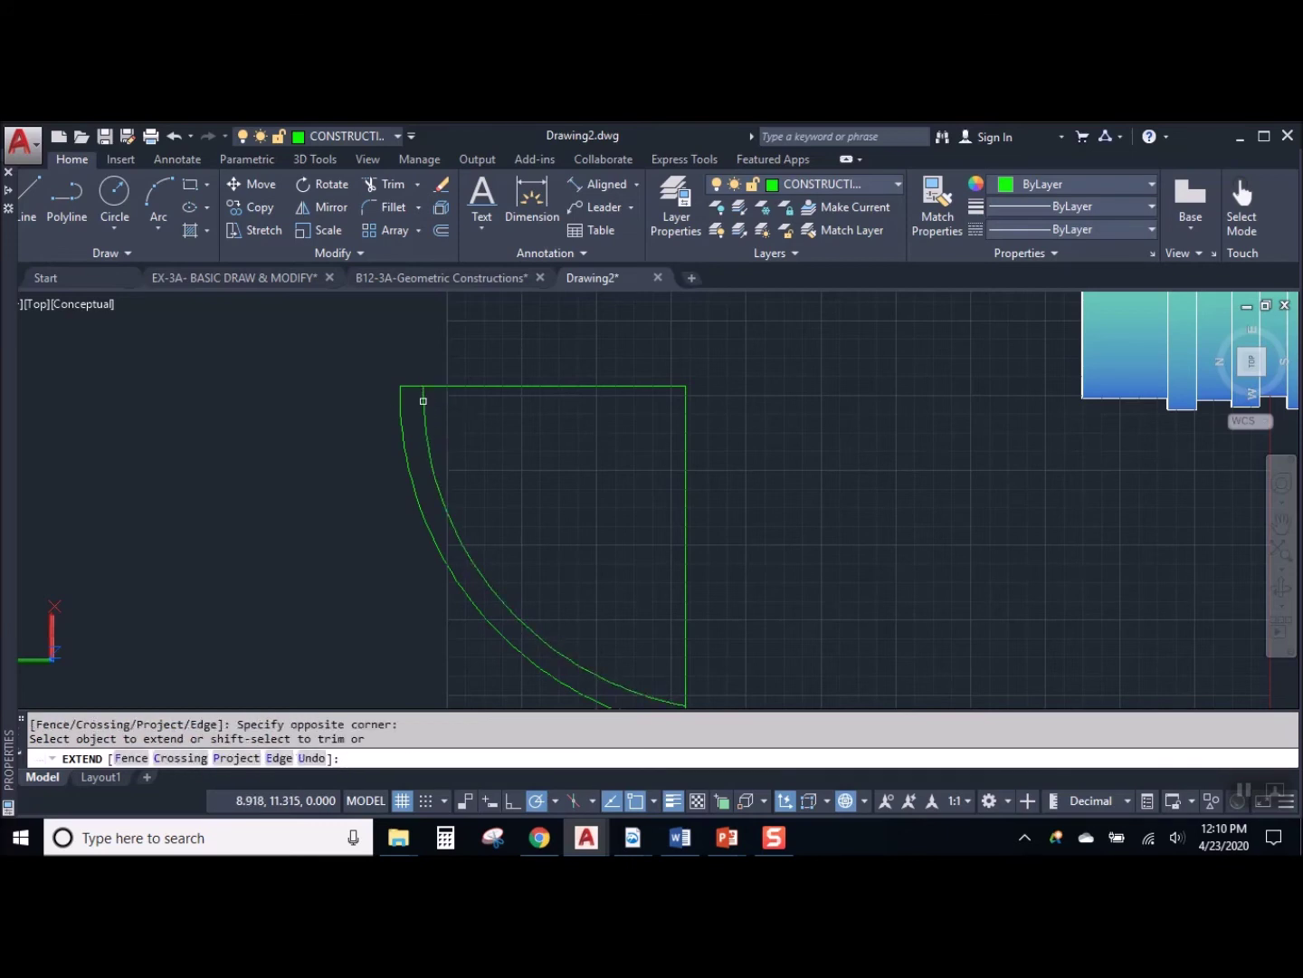
{"action": "key", "text": "Escape"}
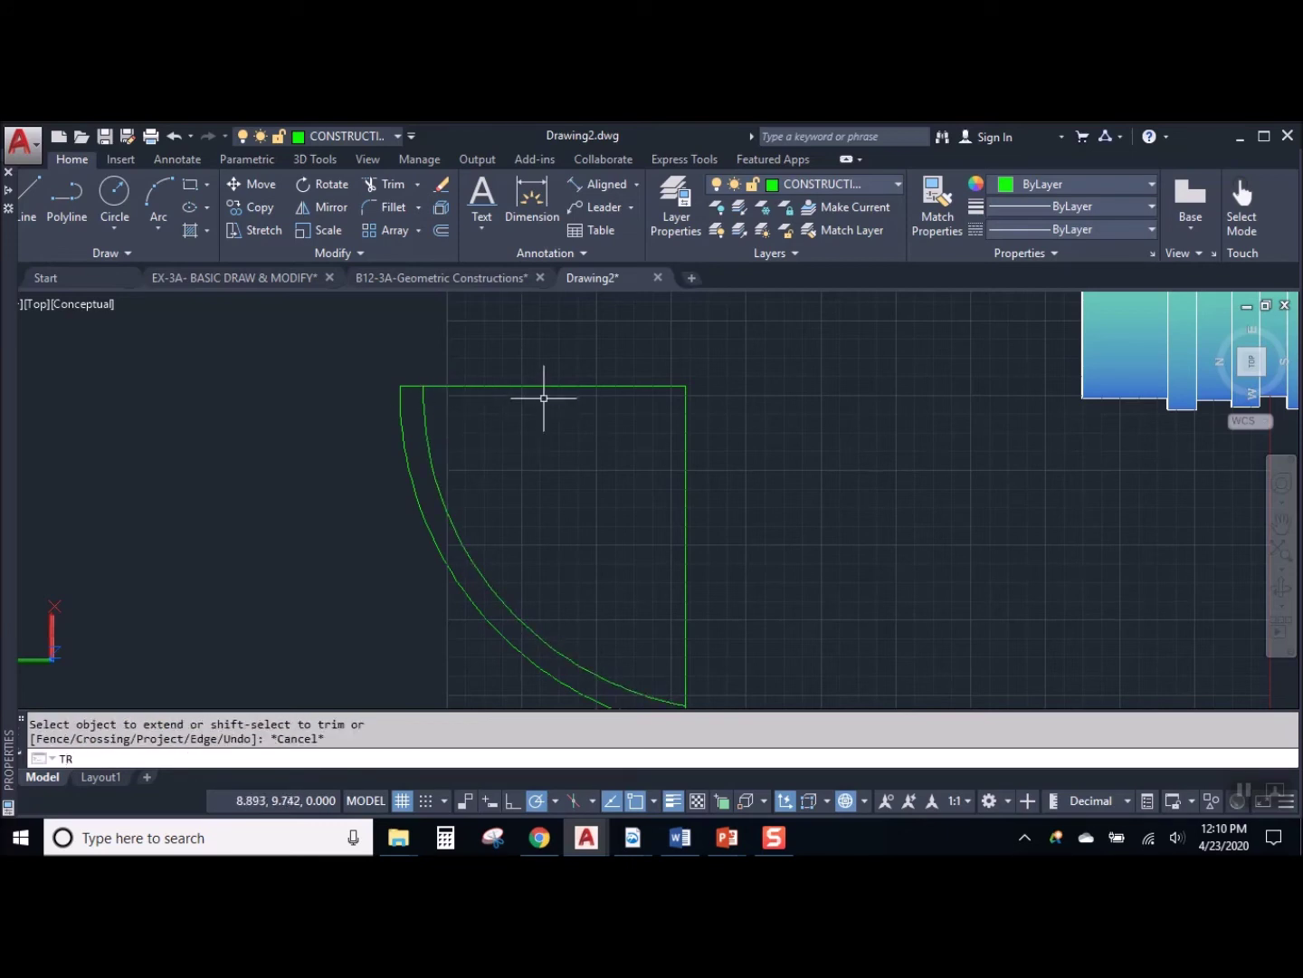
{"action": "key", "text": "Return"}
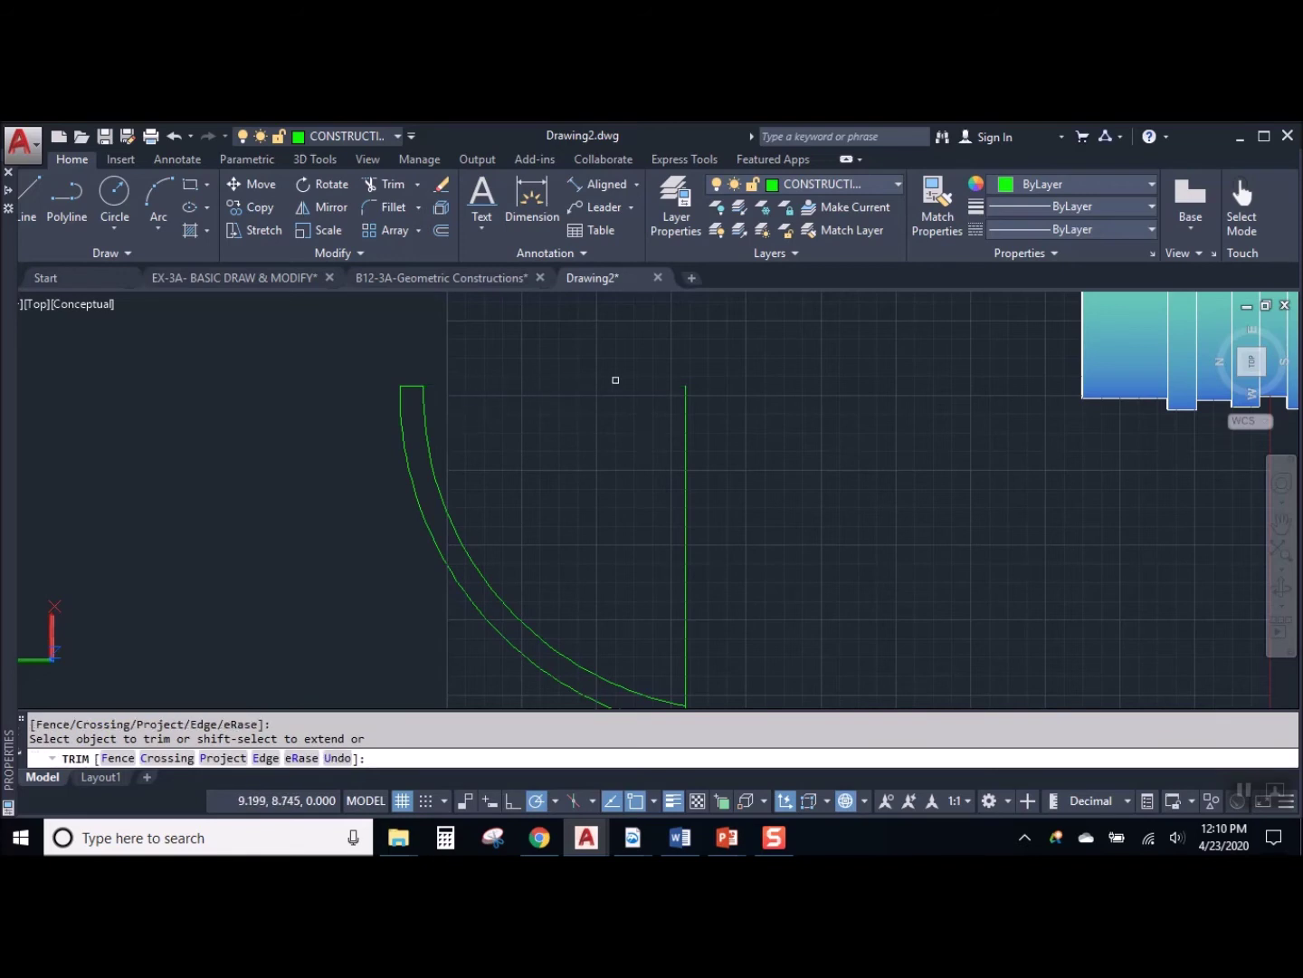
{"action": "key", "text": "Escape"}
{"action": "scroll", "coordinate": [597, 417], "scroll_direction": "down", "scroll_amount": 4}
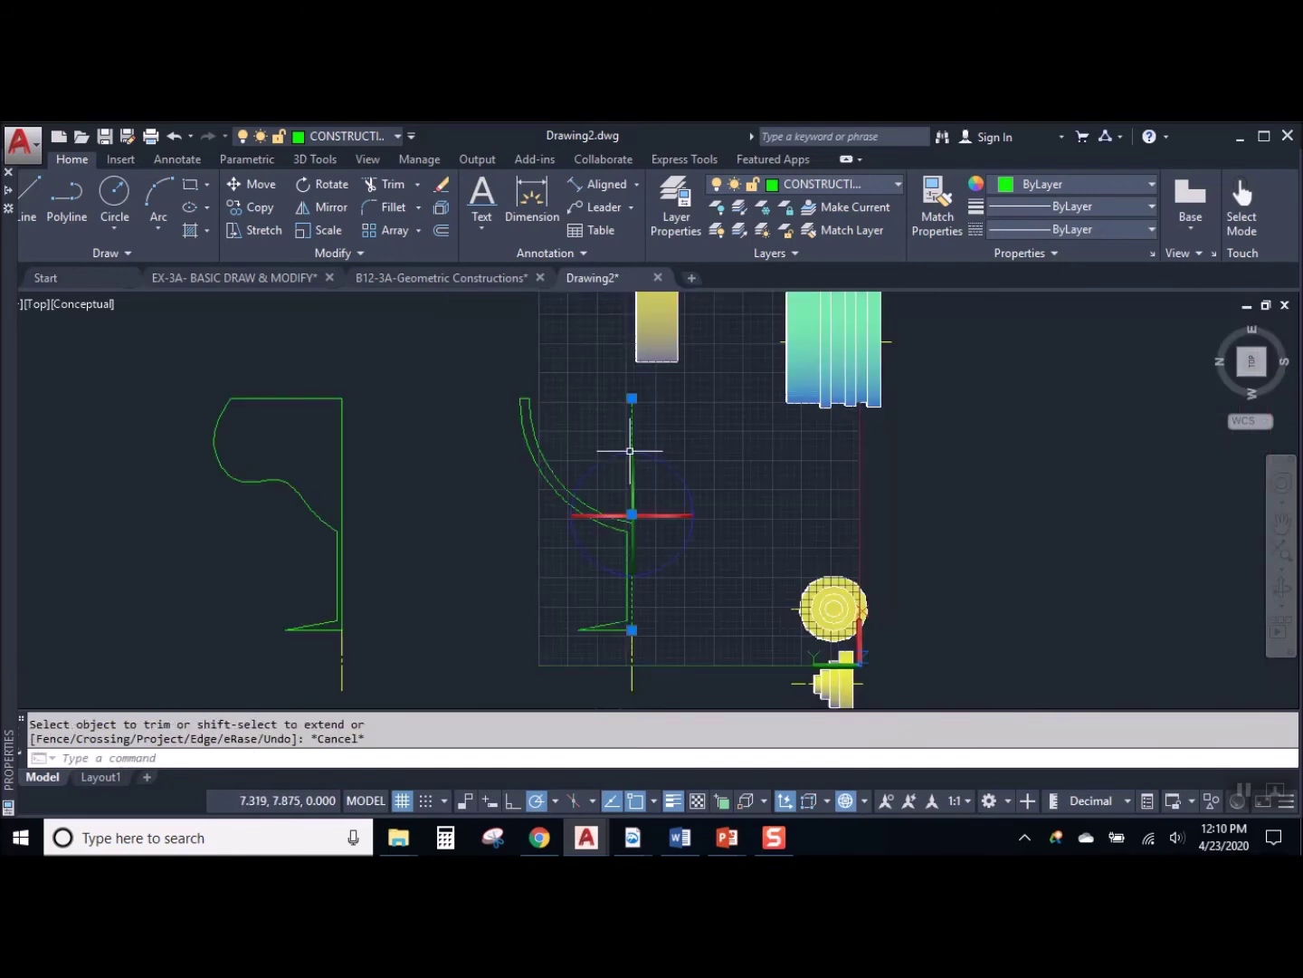
Trim away the leftover vertical line above the bowl
{"action": "key", "text": "Escape"}
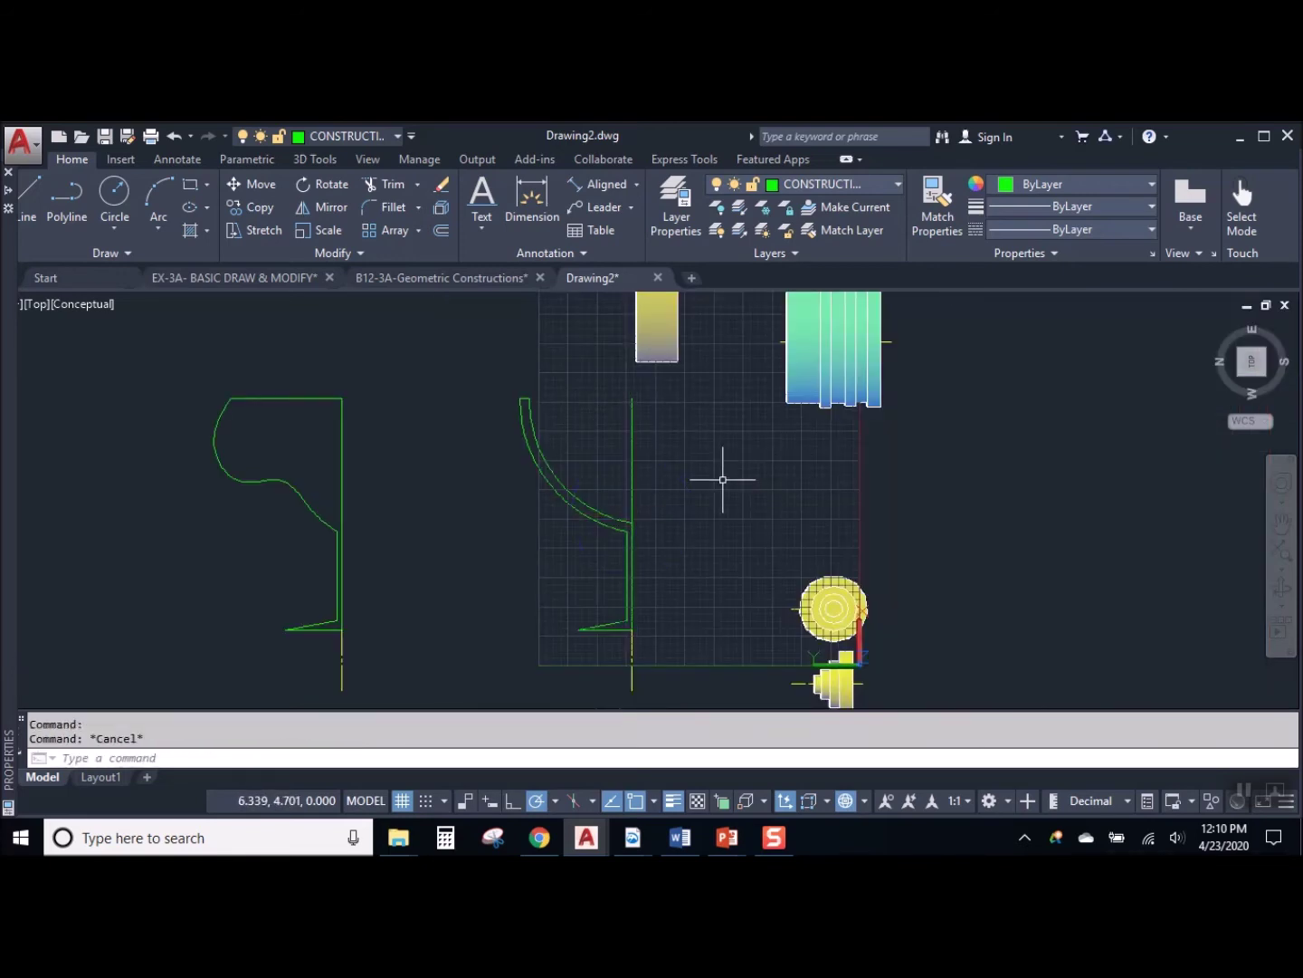
{"action": "type", "text": "TR"}
{"action": "key", "text": "Return"}
{"action": "left_click", "coordinate": [672, 469]}
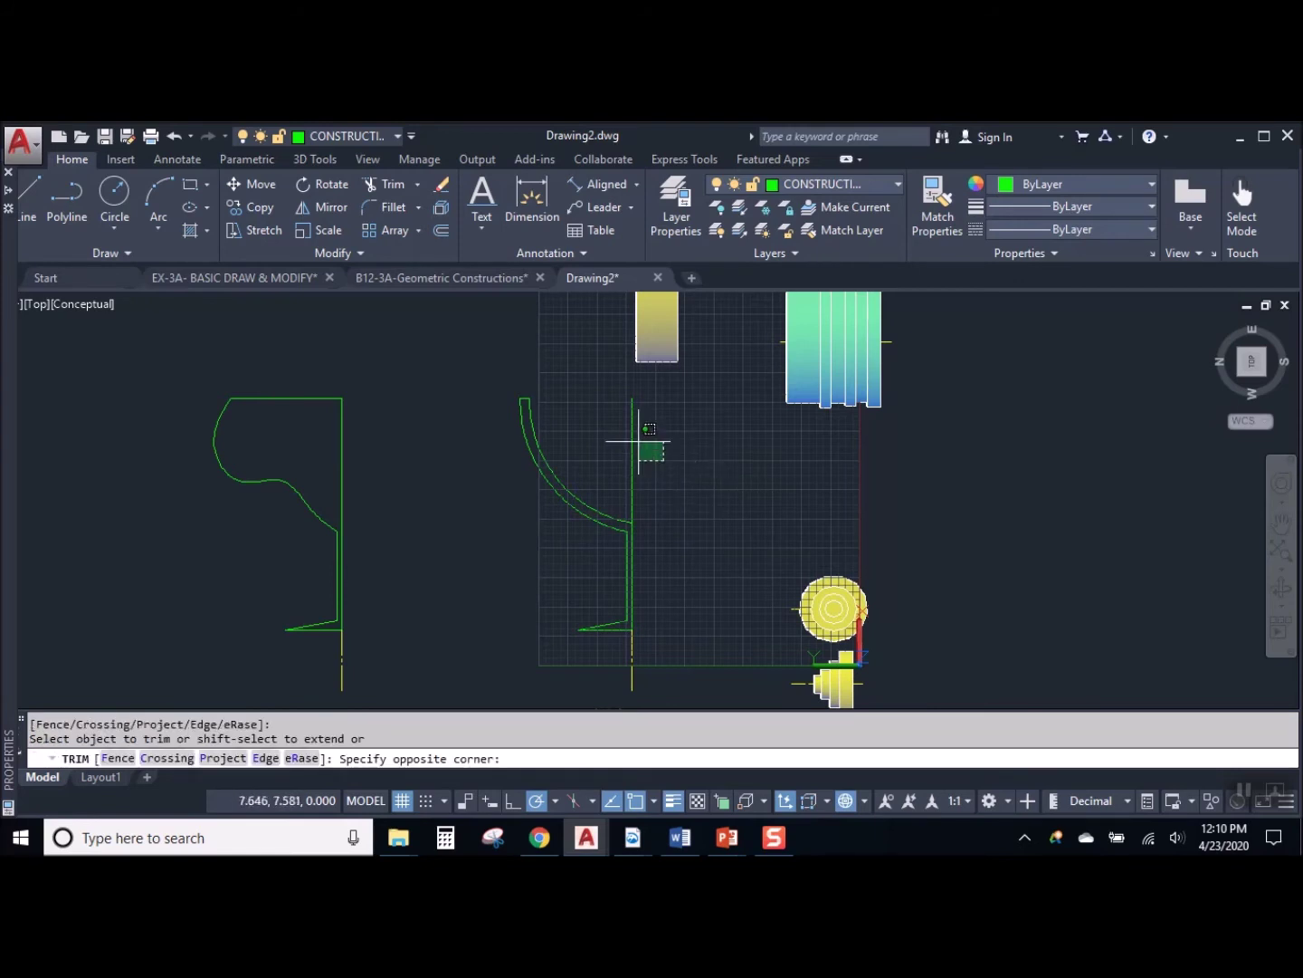
{"action": "key", "text": "Escape"}
Window-select the whole glass profile and start copying it from a base point
{"action": "scroll", "coordinate": [626, 582], "scroll_direction": "up", "scroll_amount": 2}
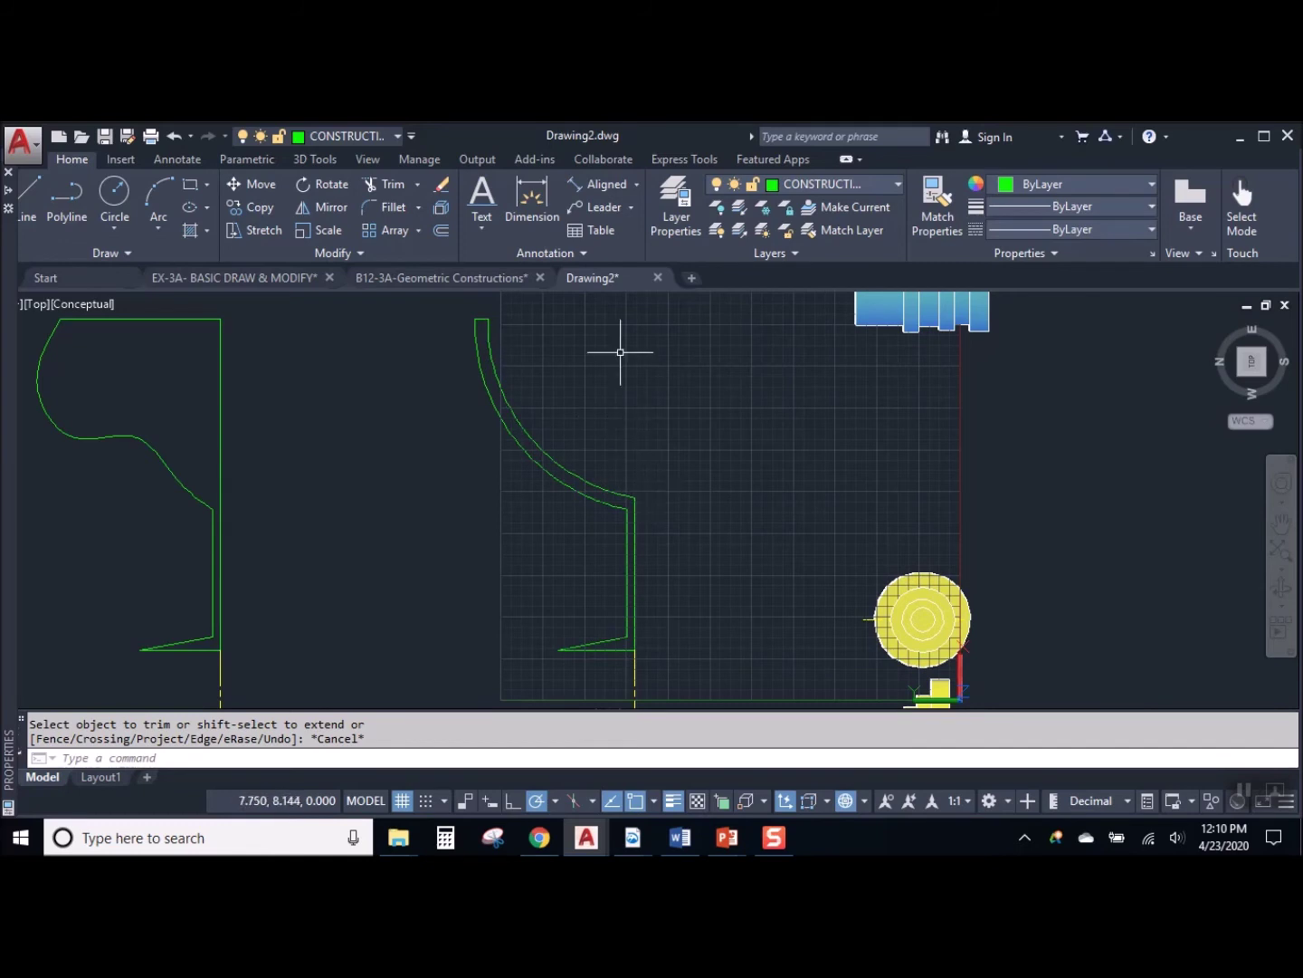
{"action": "left_click", "coordinate": [428, 306]}
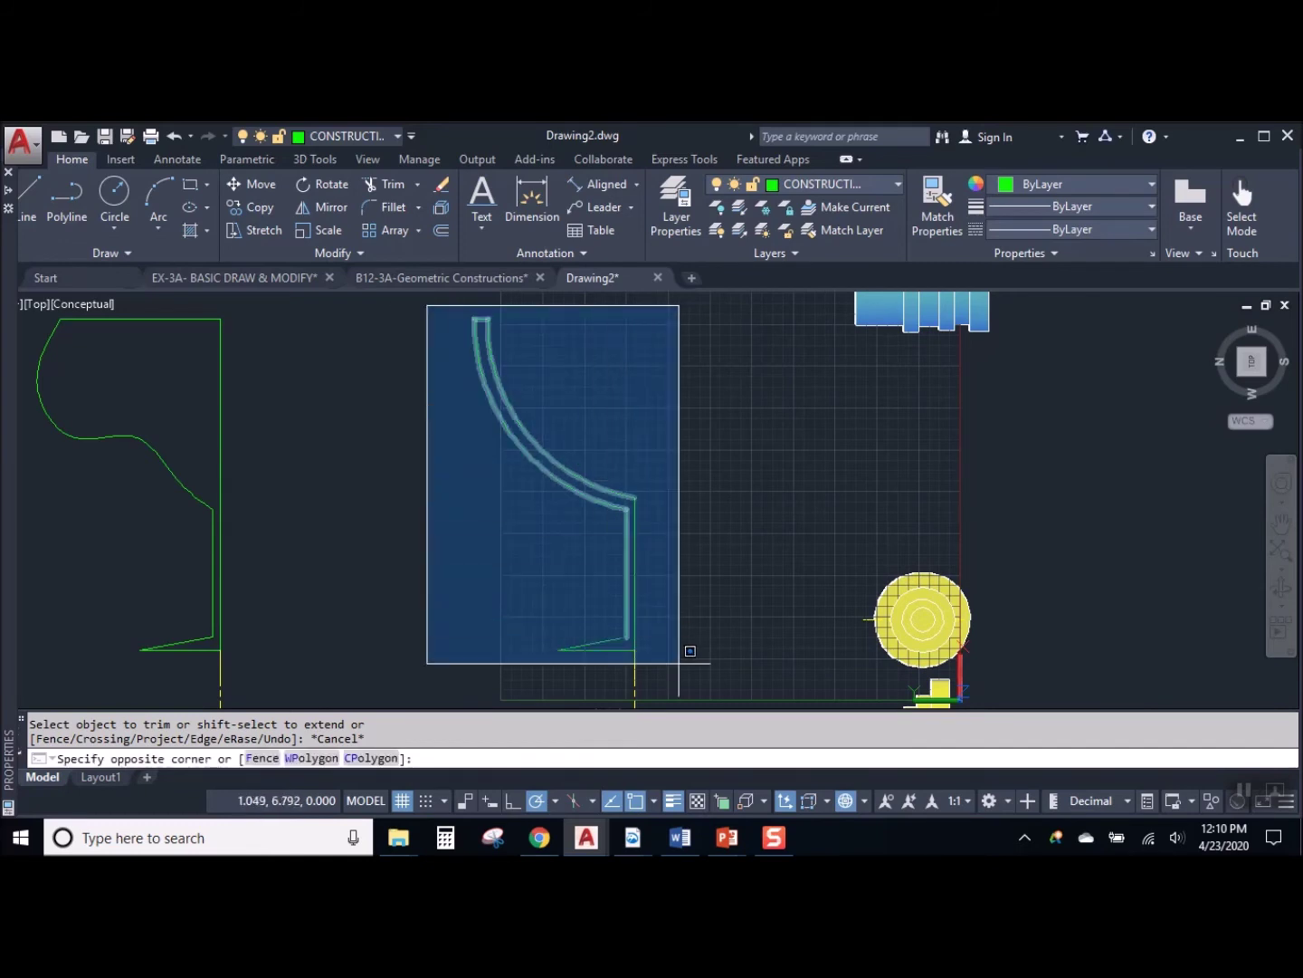
{"action": "scroll", "coordinate": [689, 697], "scroll_direction": "down", "scroll_amount": 2}
{"action": "middle_click_drag", "start_coordinate": [697, 675], "coordinate": [613, 498]}
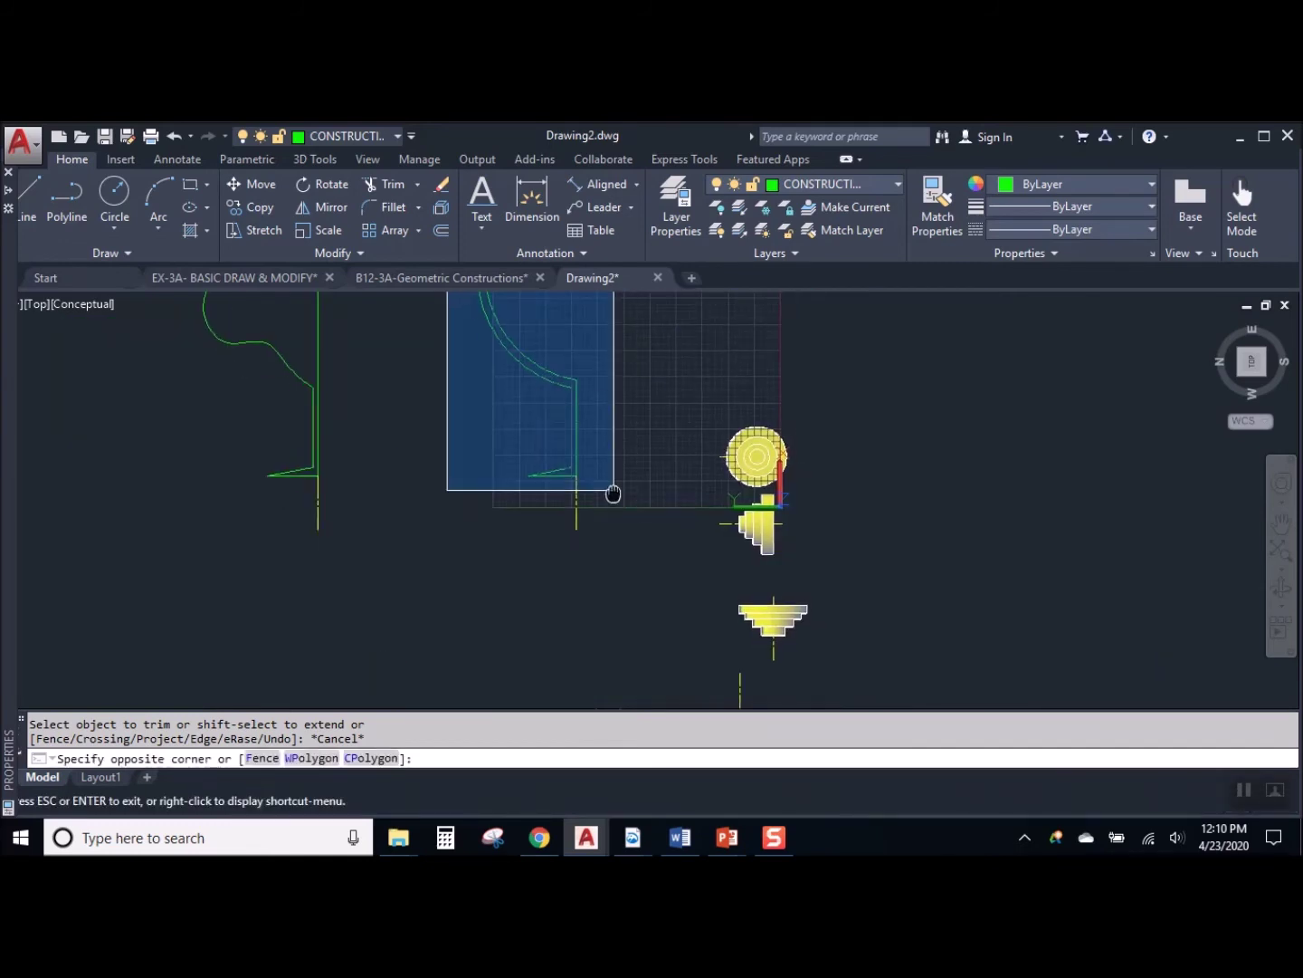
{"action": "left_click", "coordinate": [602, 552]}
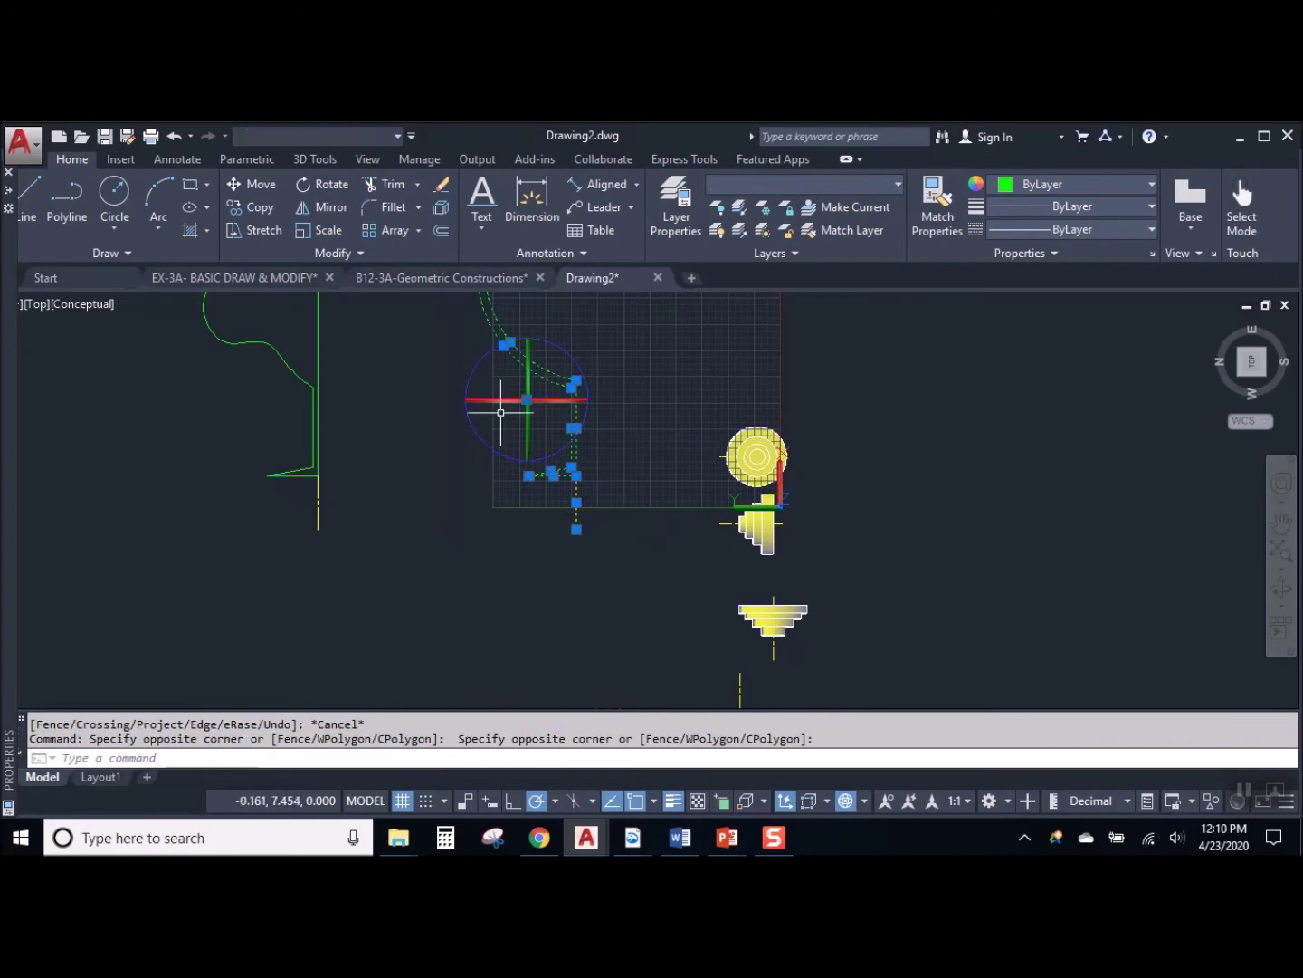
{"action": "left_click", "coordinate": [273, 204]}
{"action": "left_click", "coordinate": [619, 462]}
{"action": "scroll", "coordinate": [567, 515], "scroll_direction": "down", "scroll_amount": 3}
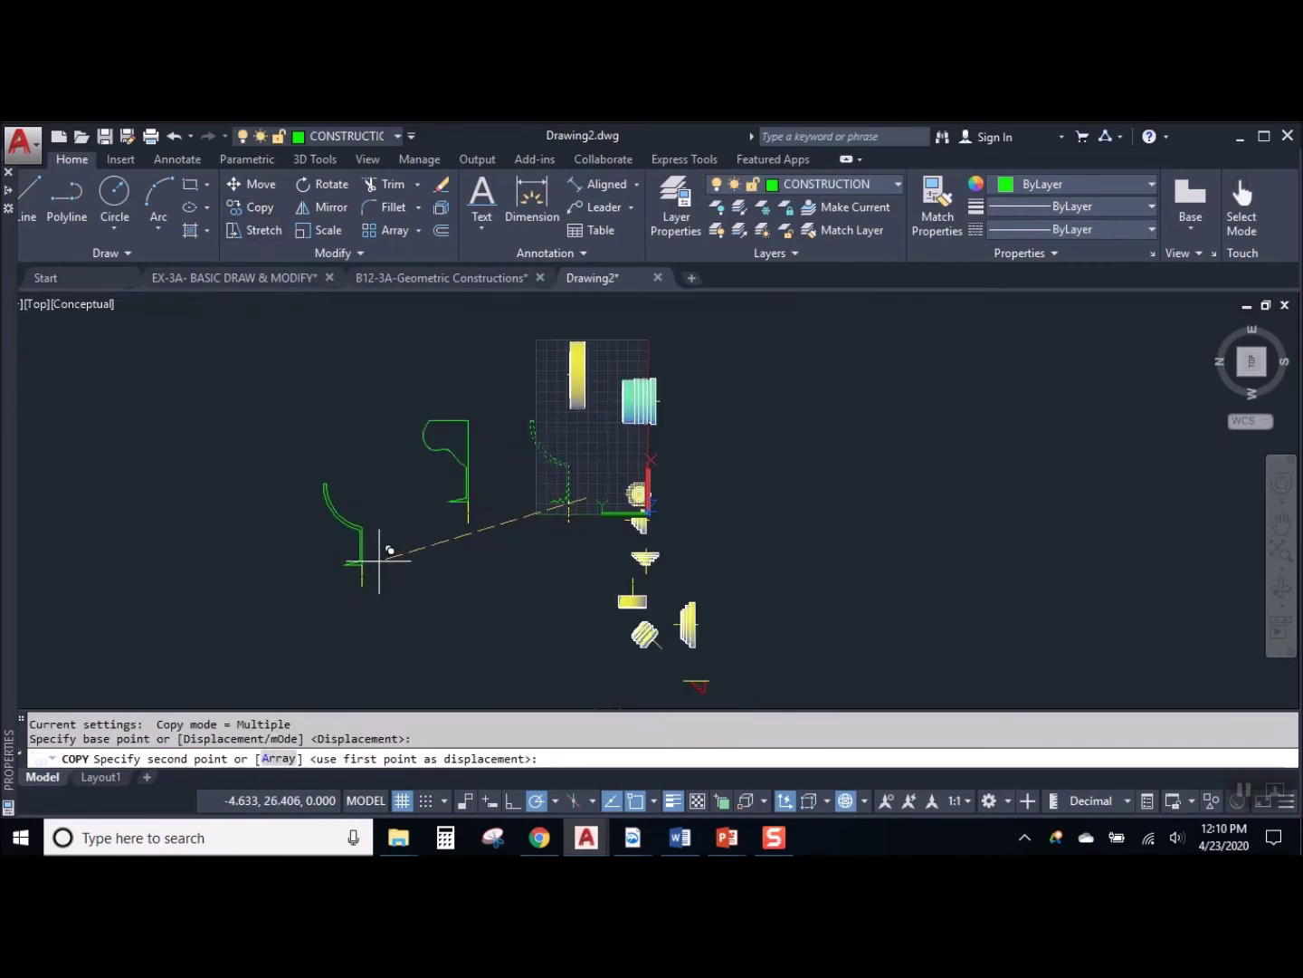
Place the glass profile copy to the left of the original
{"action": "left_click", "coordinate": [380, 553]}
{"action": "key", "text": "Escape"}
{"action": "scroll", "coordinate": [567, 464], "scroll_direction": "up", "scroll_amount": 3}
{"action": "middle_click_drag", "start_coordinate": [588, 463], "coordinate": [566, 500]}
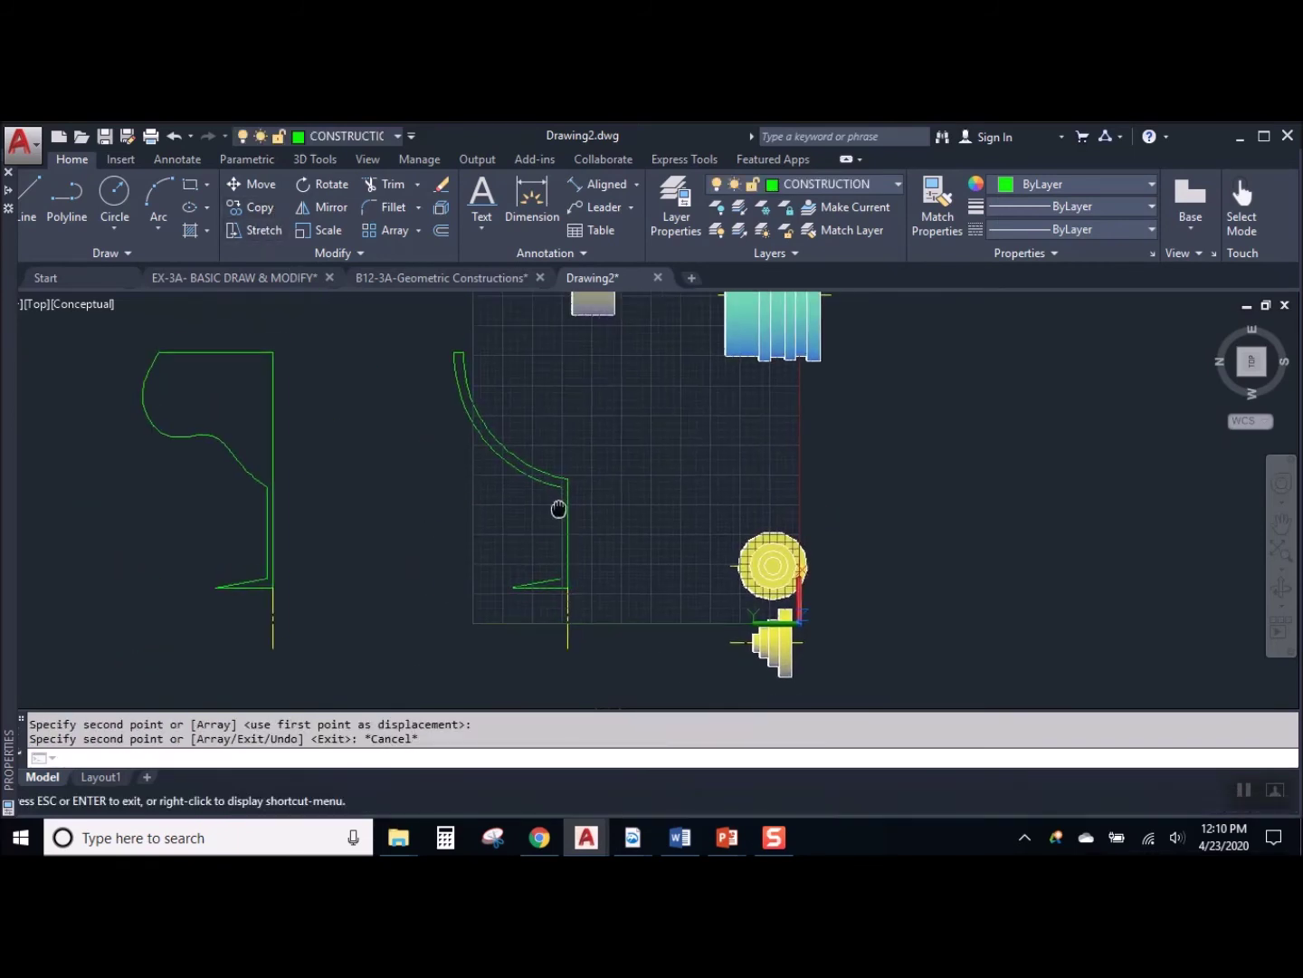
Join the copied profile's eight pieces into one polyline with J
{"action": "type", "text": "j"}
{"action": "key", "text": "Return"}
{"action": "left_click", "coordinate": [416, 337]}
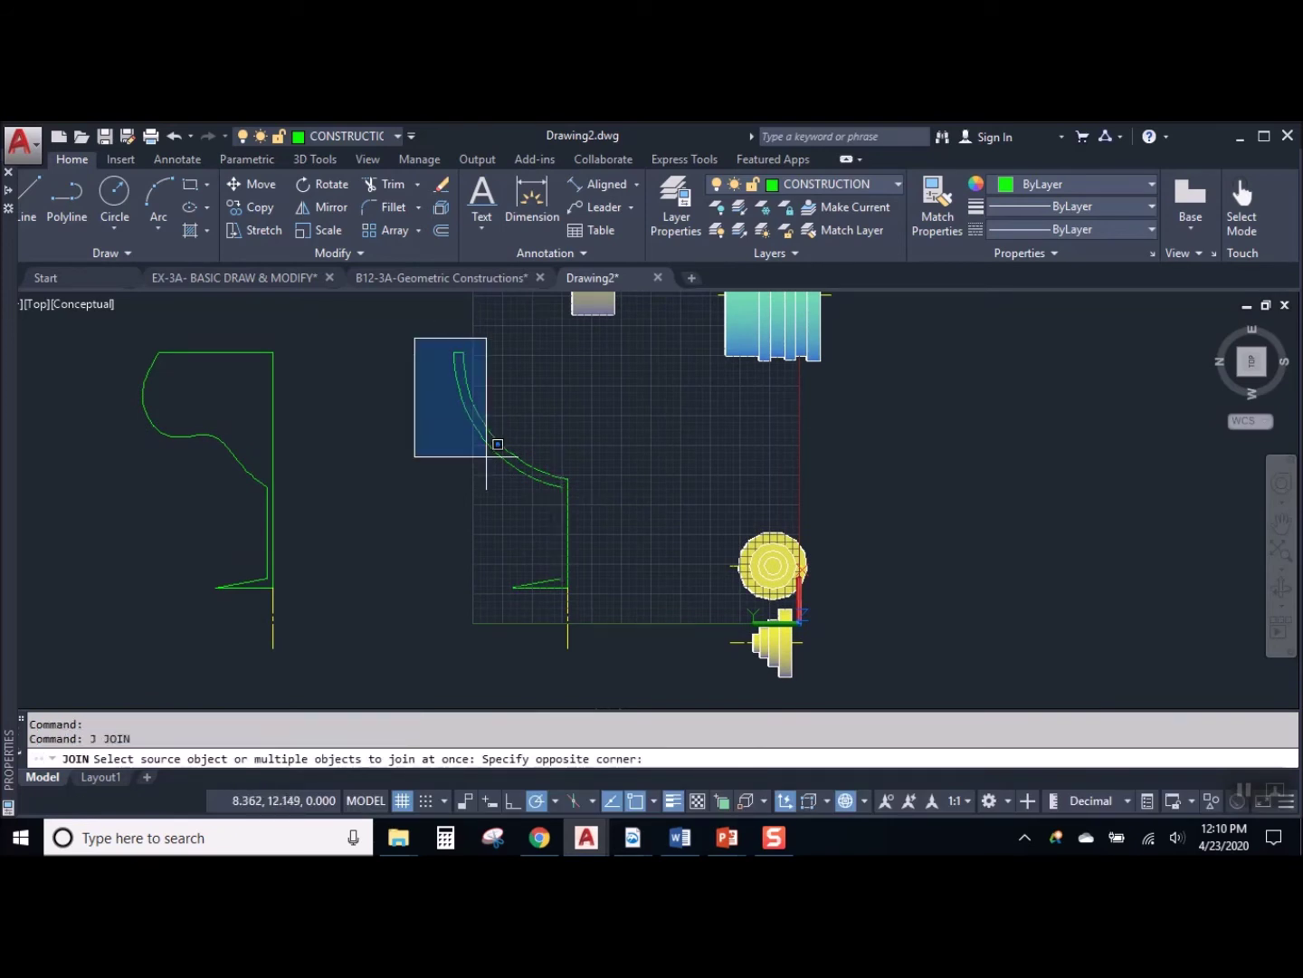
{"action": "left_click", "coordinate": [615, 599]}
{"action": "key", "text": "Return"}
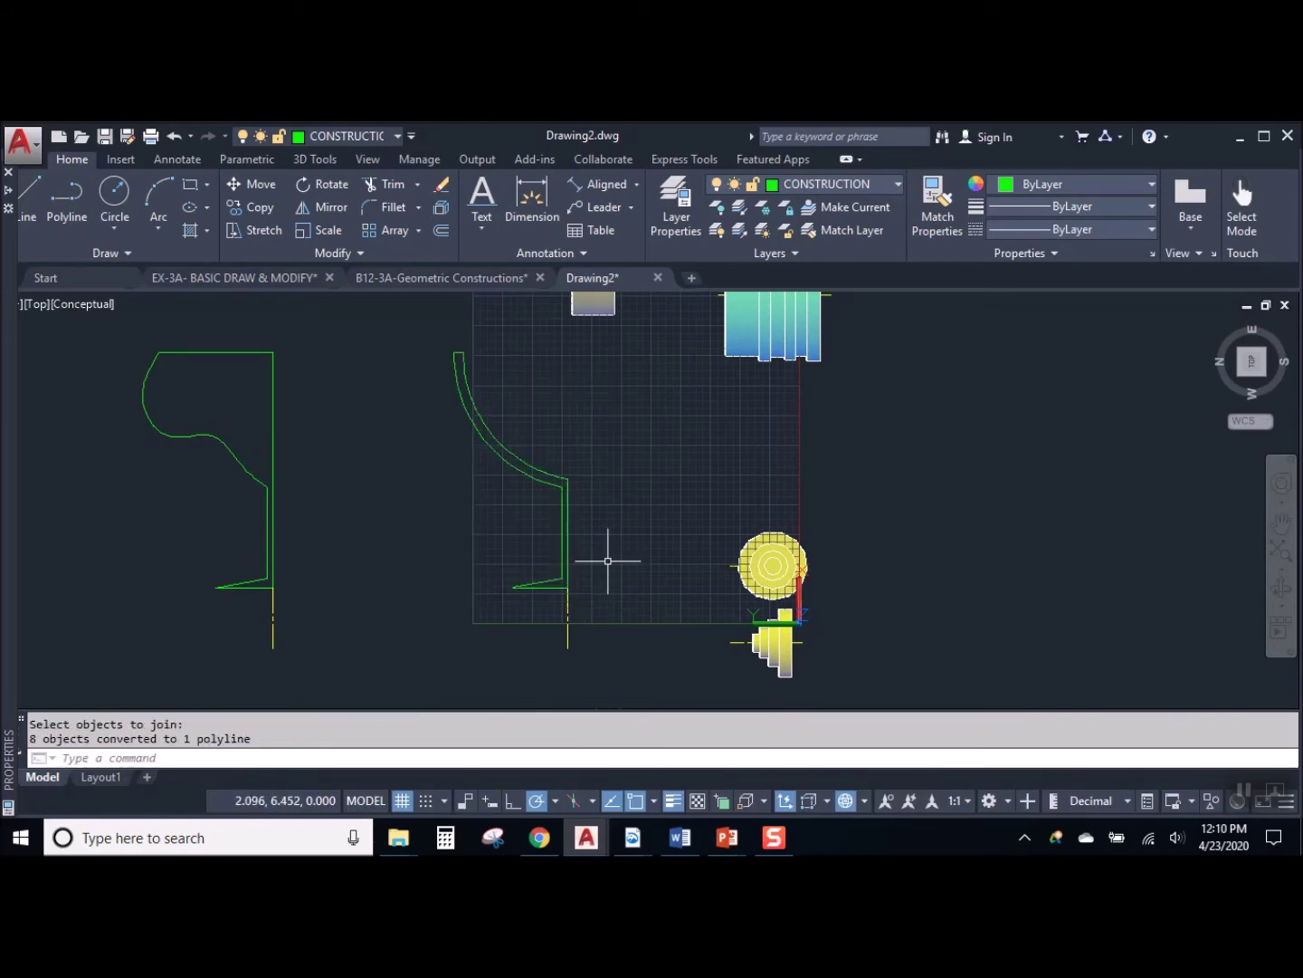
Revolve the joined profile 360° about the vertical centre line into a wine glass
{"action": "type", "text": "REV"}
{"action": "key", "text": "Return"}
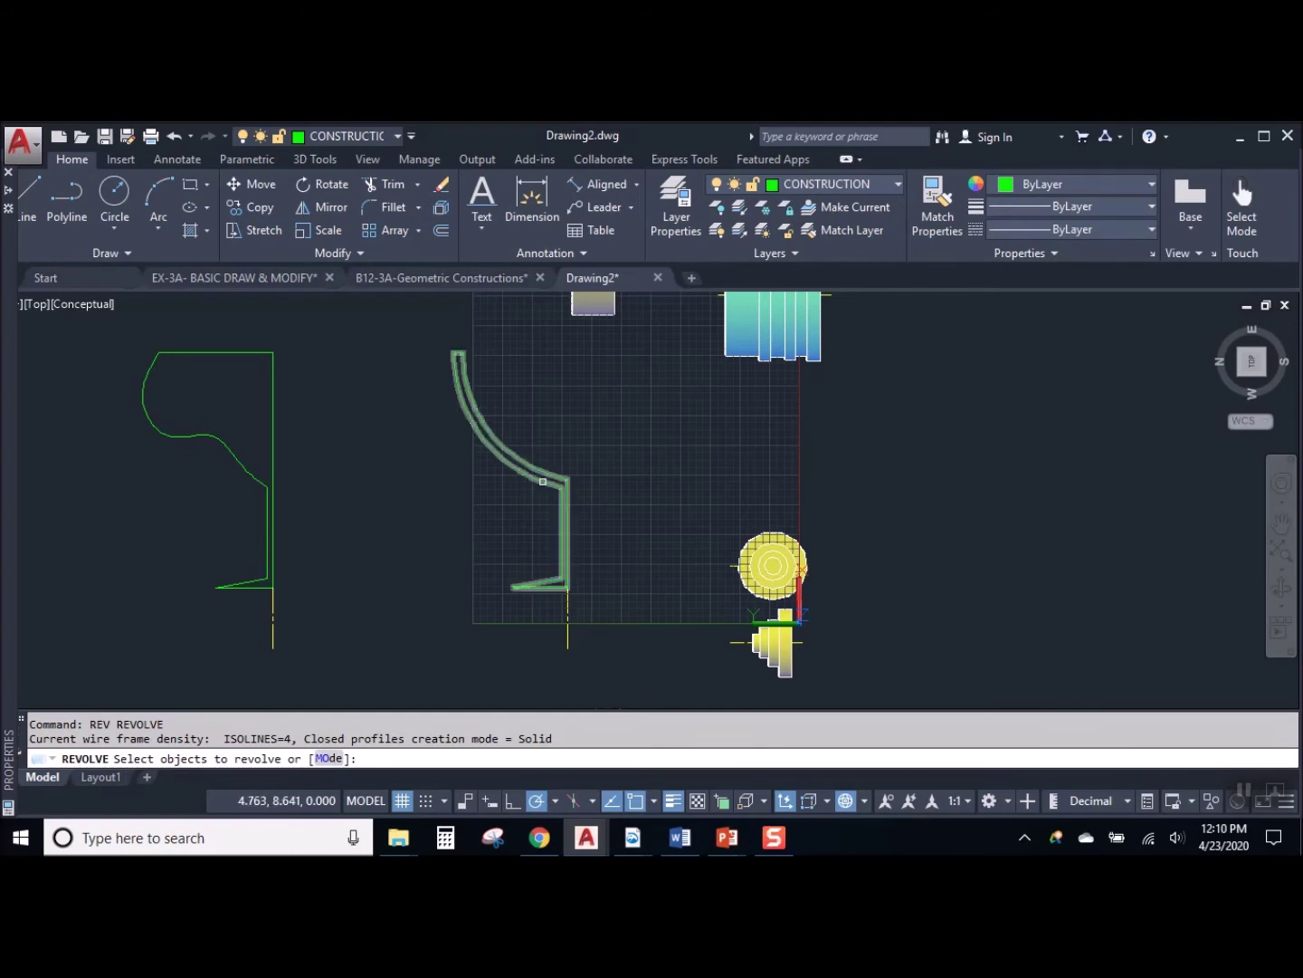
{"action": "left_click", "coordinate": [542, 481]}
{"action": "key", "text": "Return"}
{"action": "left_click", "coordinate": [567, 589]}
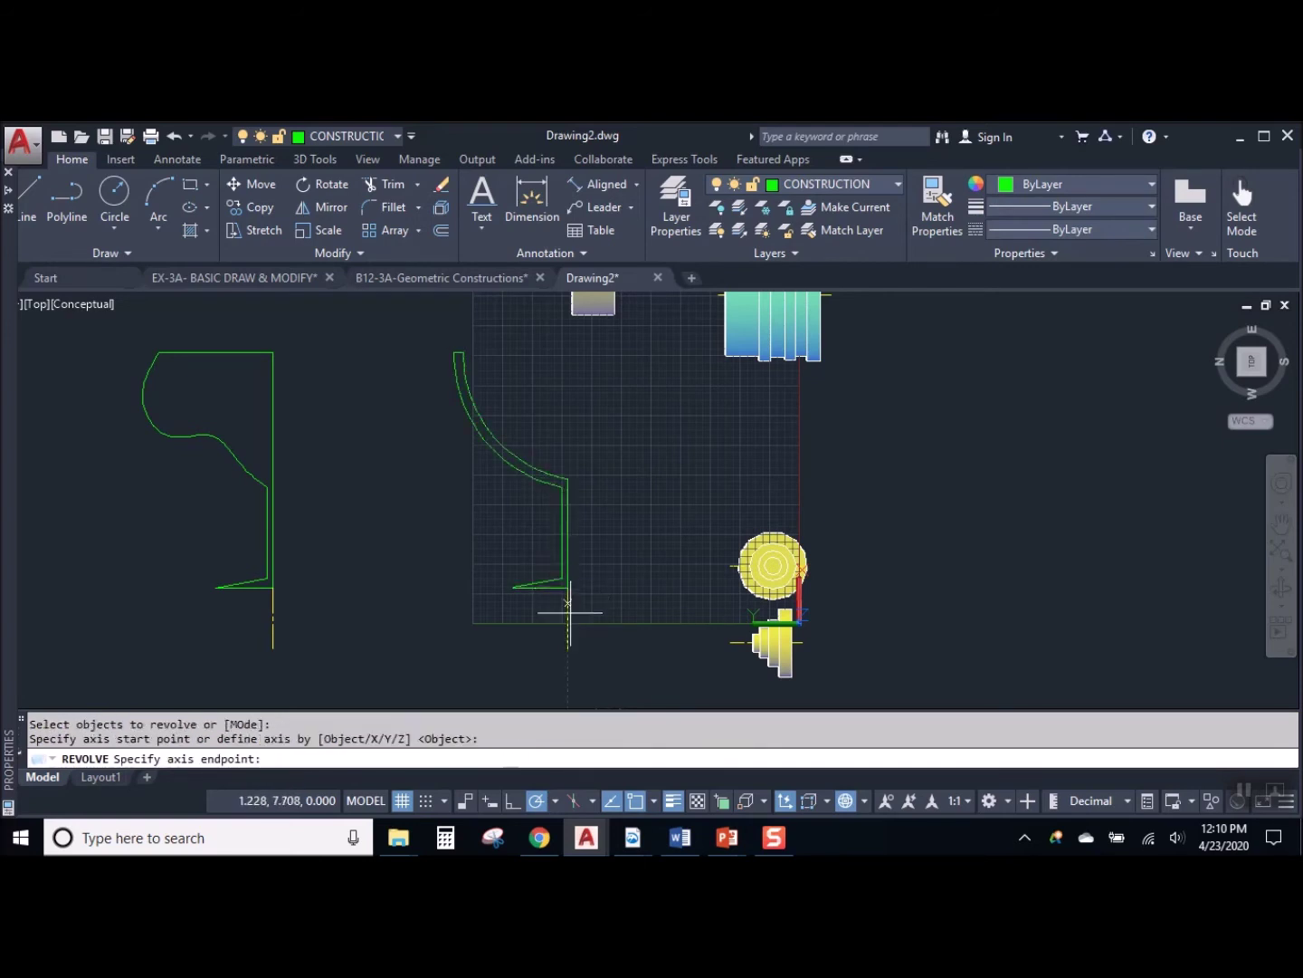
{"action": "left_click", "coordinate": [568, 646]}
{"action": "key", "text": "Return"}
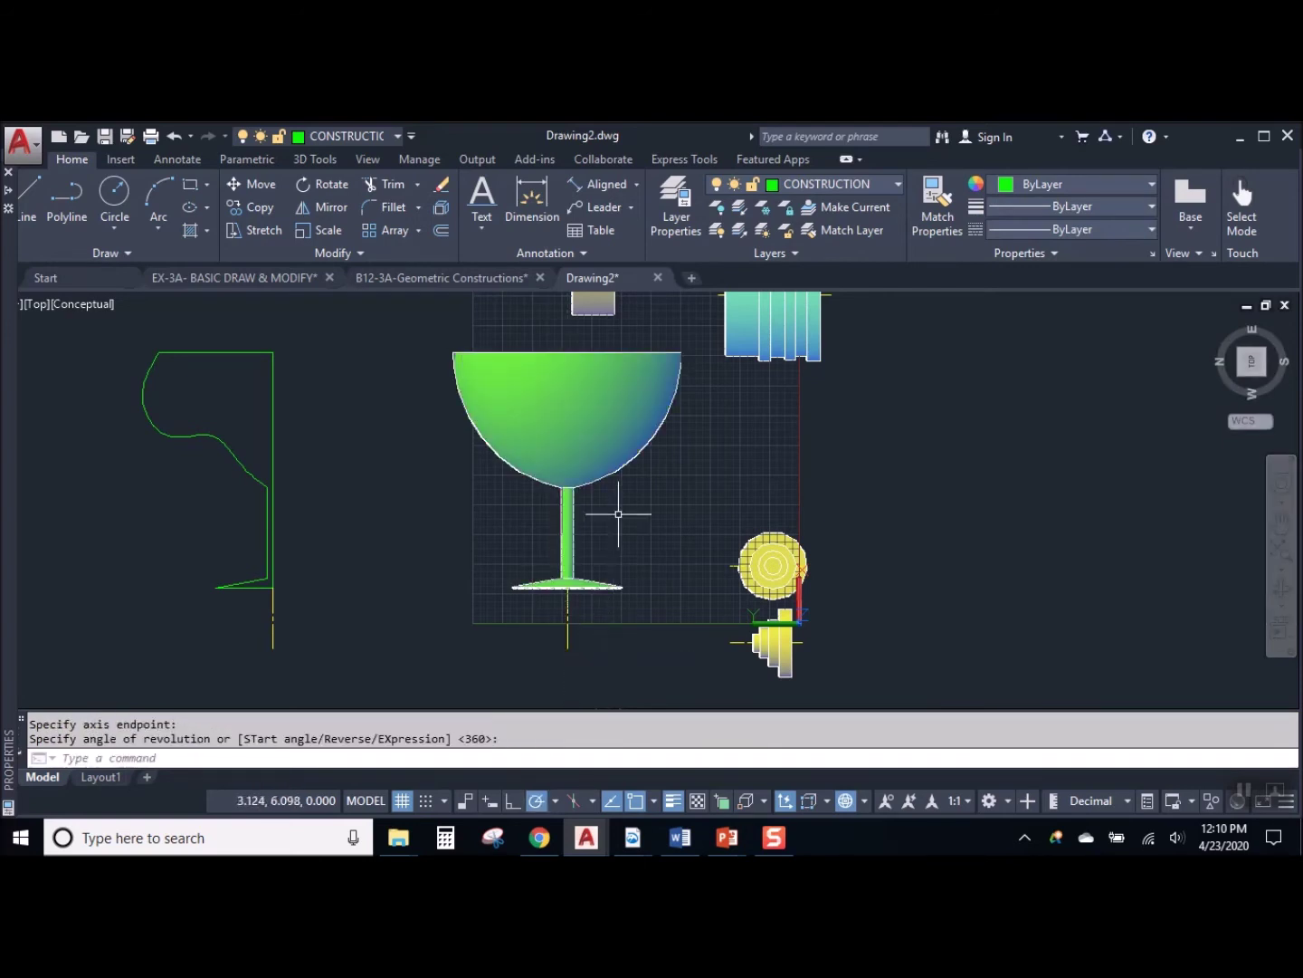
{"action": "middle_click_drag", "start_coordinate": [608, 492], "coordinate": [611, 637], "text": "shift"}
{"action": "middle_click_drag", "start_coordinate": [553, 431], "coordinate": [719, 353], "text": "shift"}
Switch to Top view and move the short centre line onto the right-hand goblet profile
{"action": "scroll", "coordinate": [1069, 469], "scroll_direction": "down", "scroll_amount": 2}
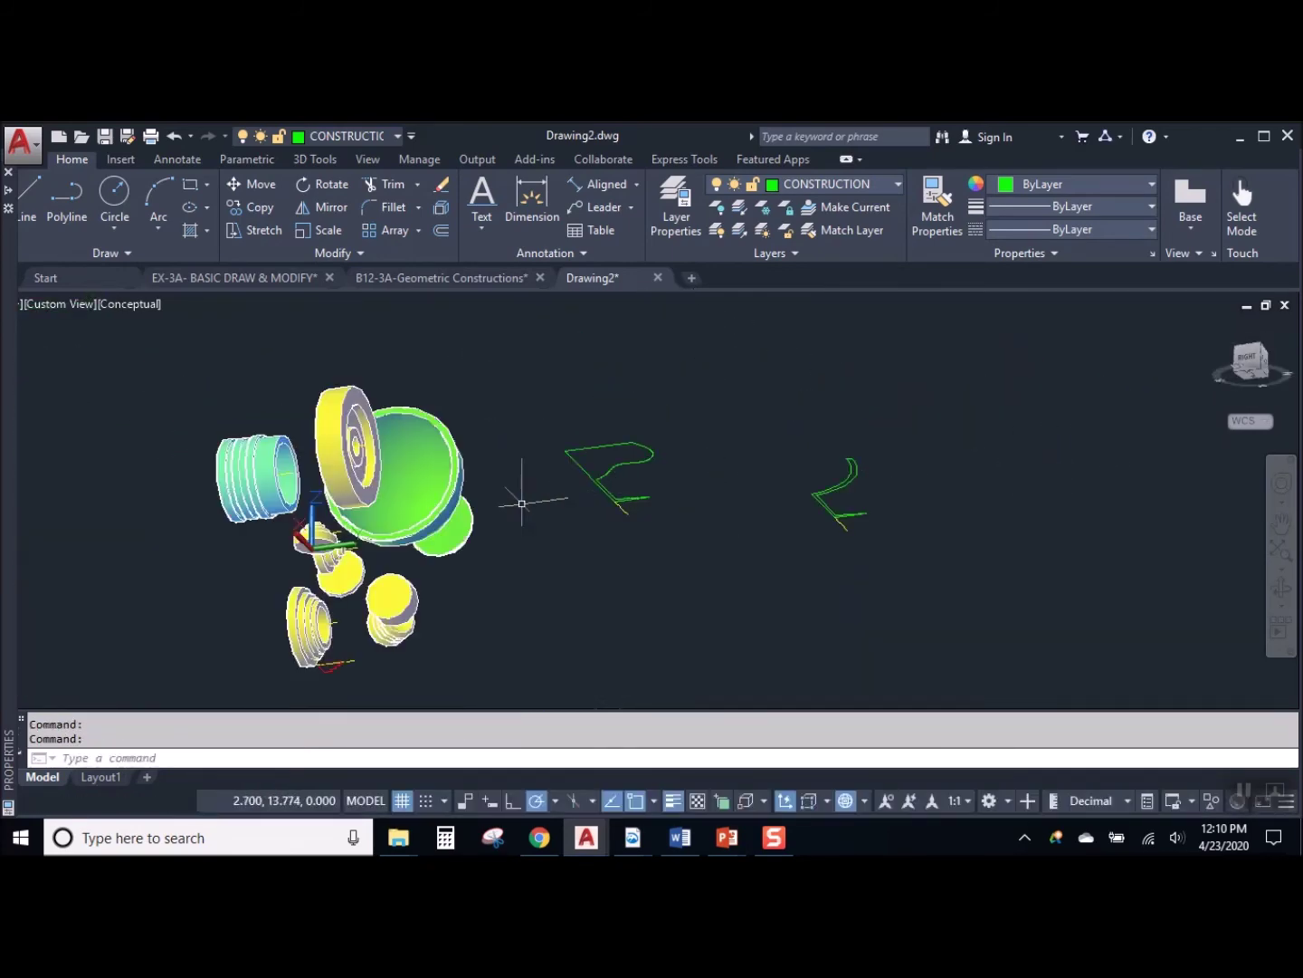
{"action": "scroll", "coordinate": [522, 503], "scroll_direction": "up", "scroll_amount": 4}
{"action": "scroll", "coordinate": [523, 477], "scroll_direction": "down", "scroll_amount": 4}
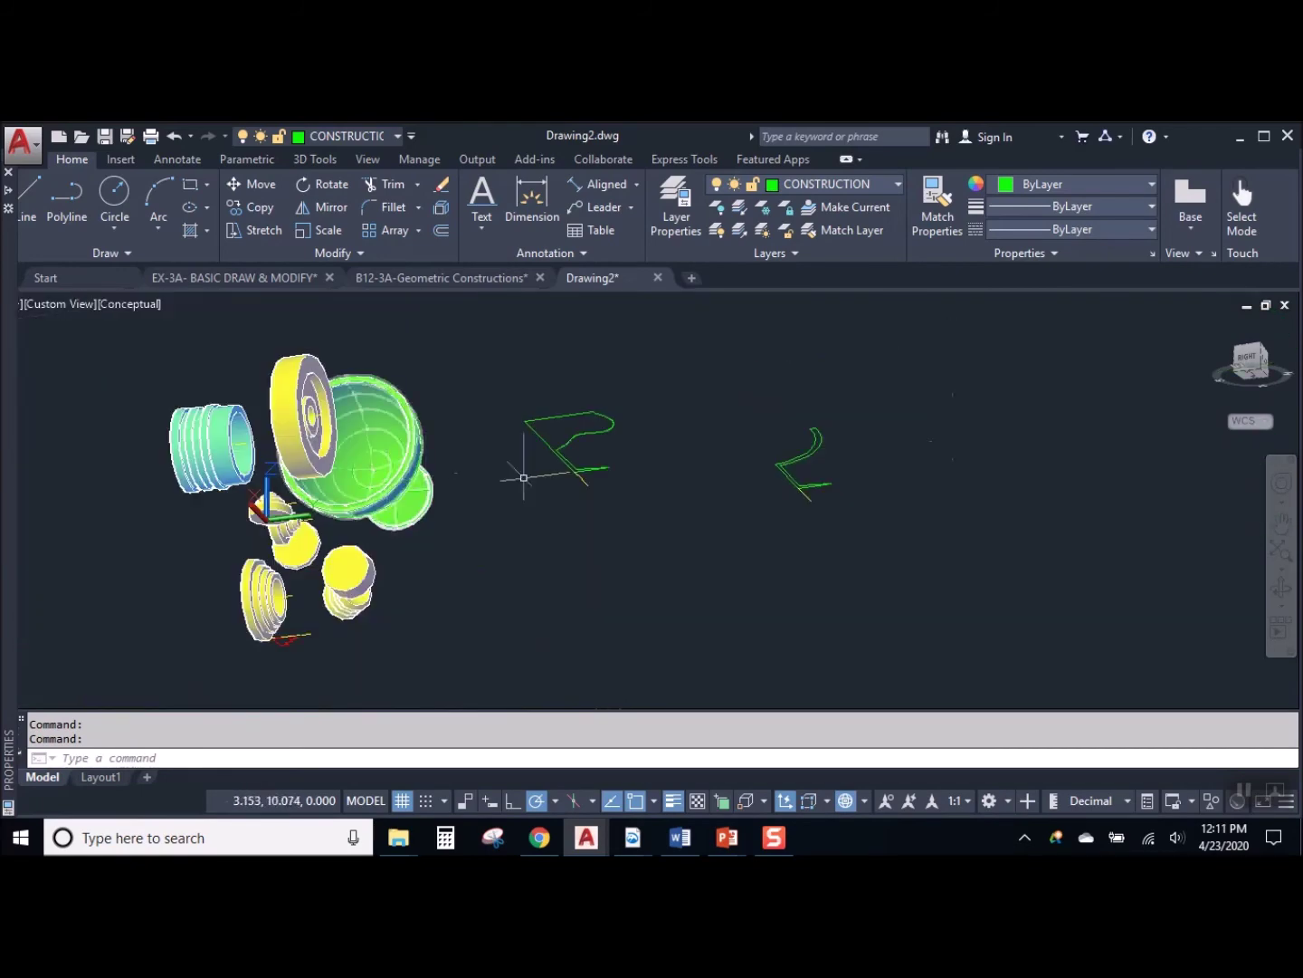
{"action": "left_click", "coordinate": [1250, 359]}
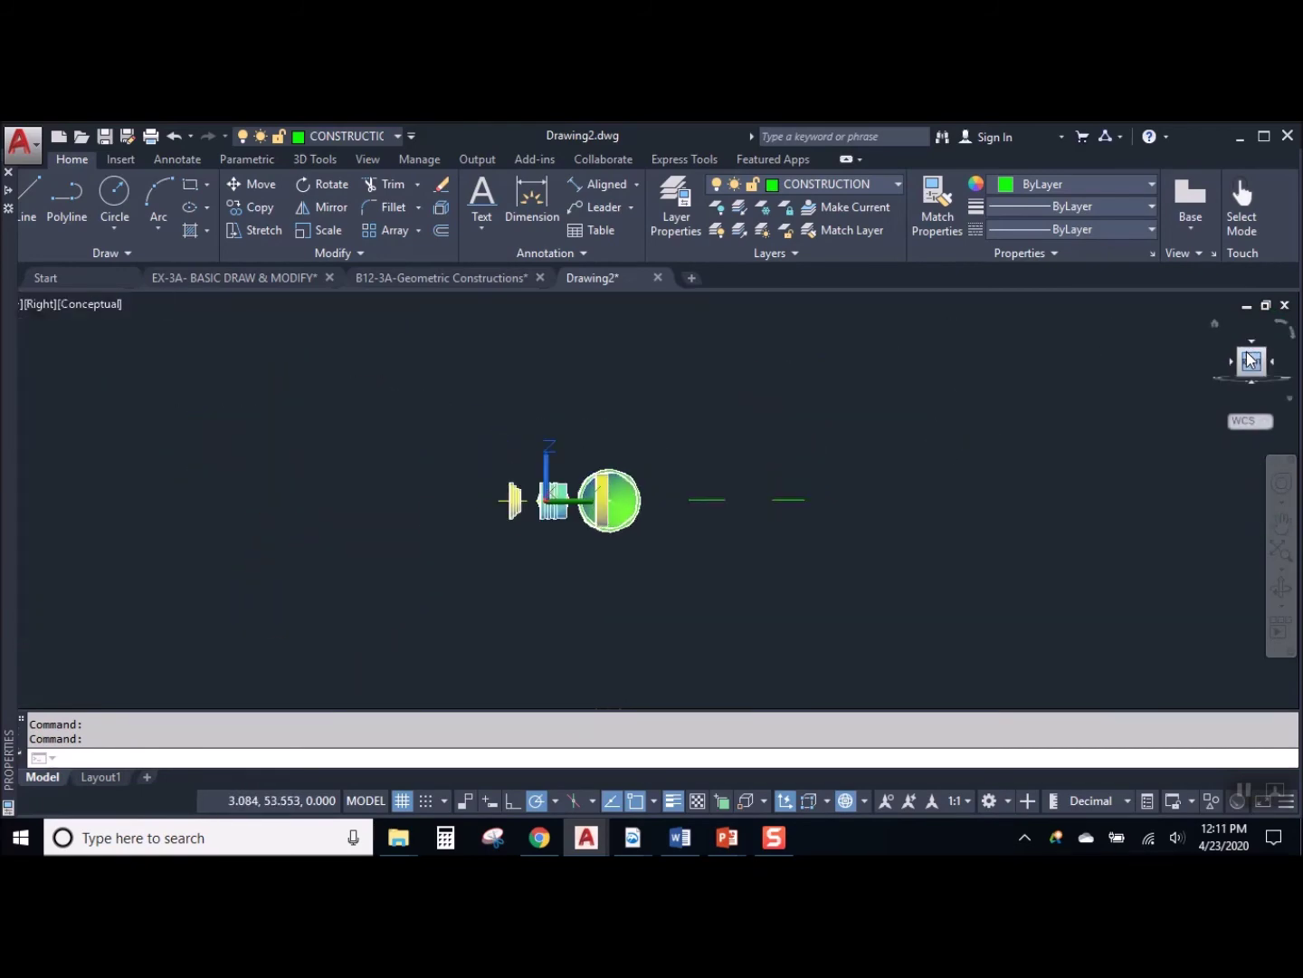
{"action": "left_click", "coordinate": [1256, 349]}
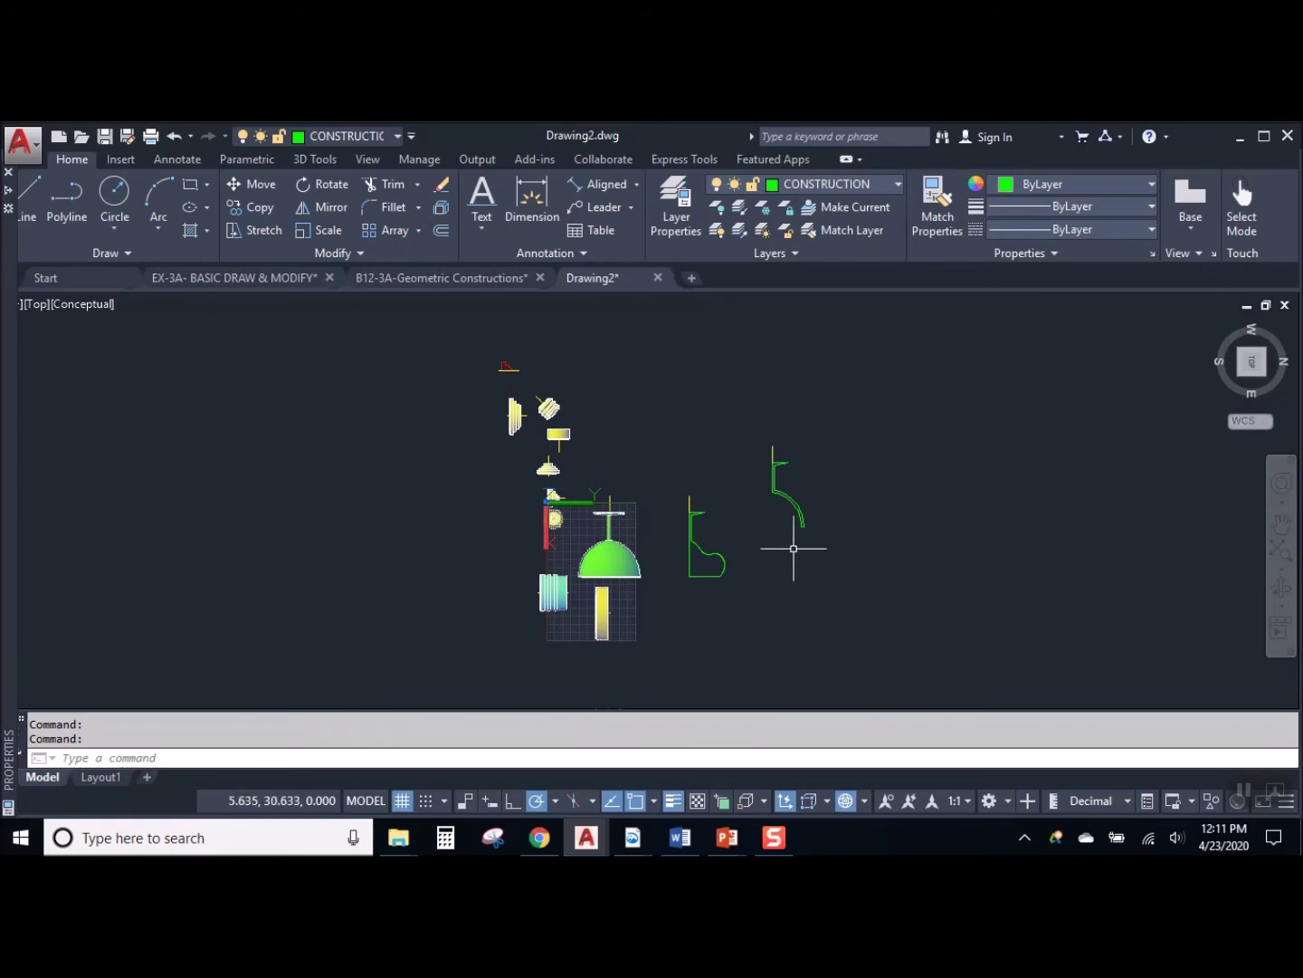
{"action": "scroll", "coordinate": [796, 520], "scroll_direction": "up", "scroll_amount": 3}
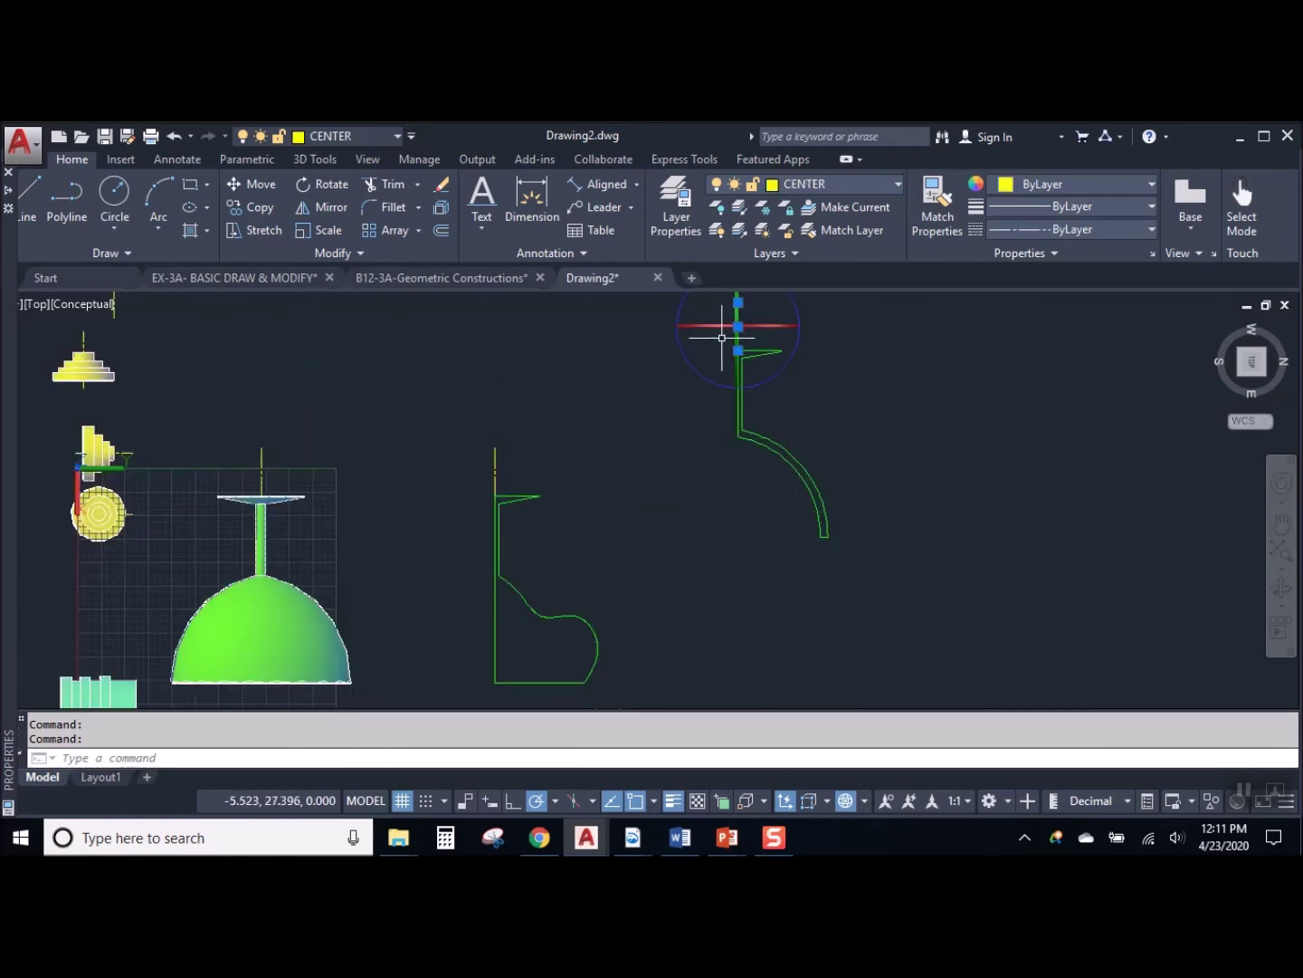
{"action": "left_click", "coordinate": [262, 186]}
{"action": "left_click", "coordinate": [958, 391]}
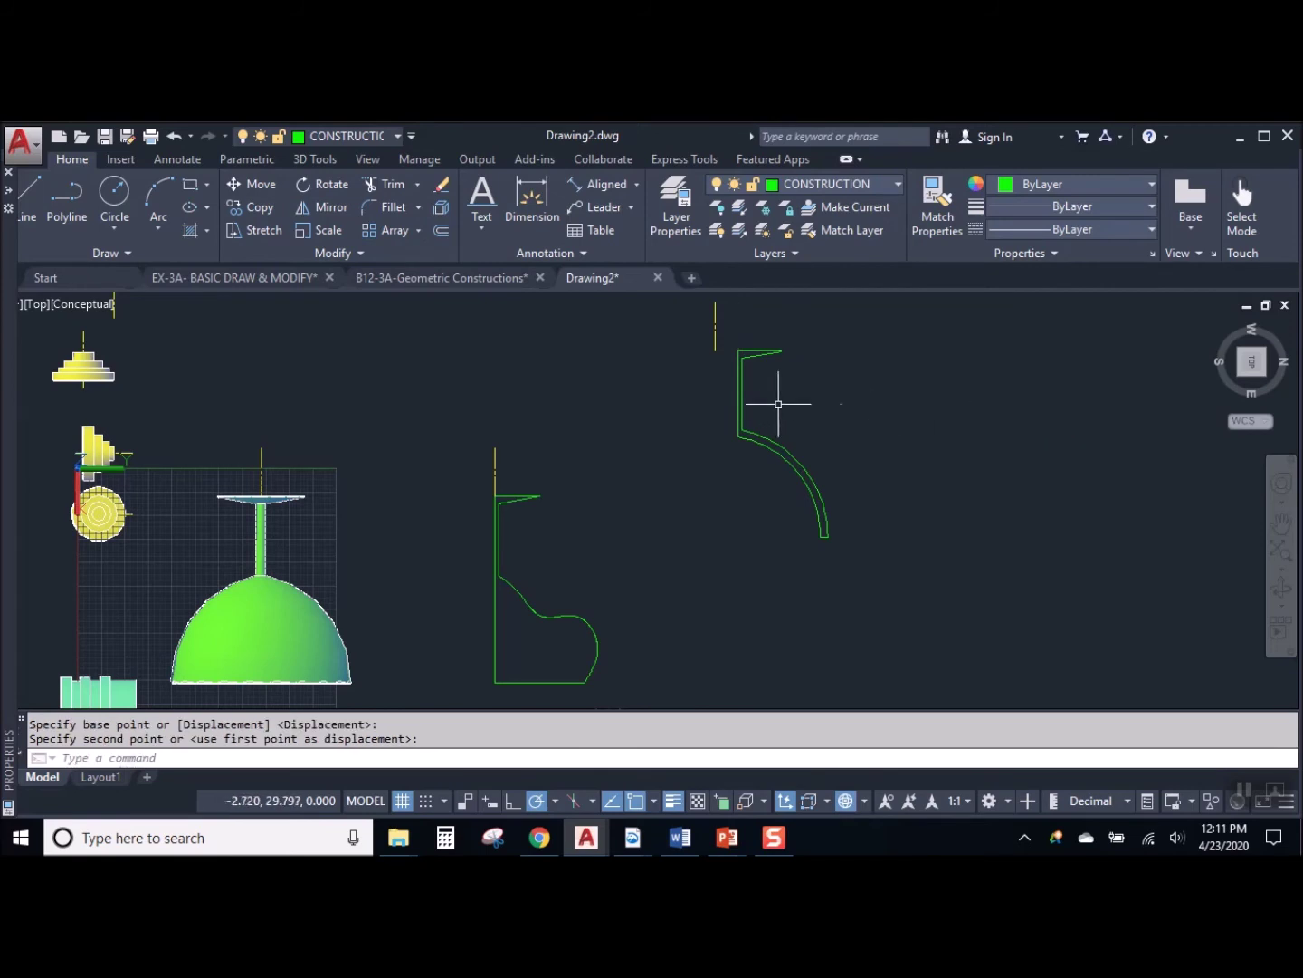
{"action": "middle_click_drag", "start_coordinate": [836, 464], "coordinate": [868, 379], "text": "shift"}
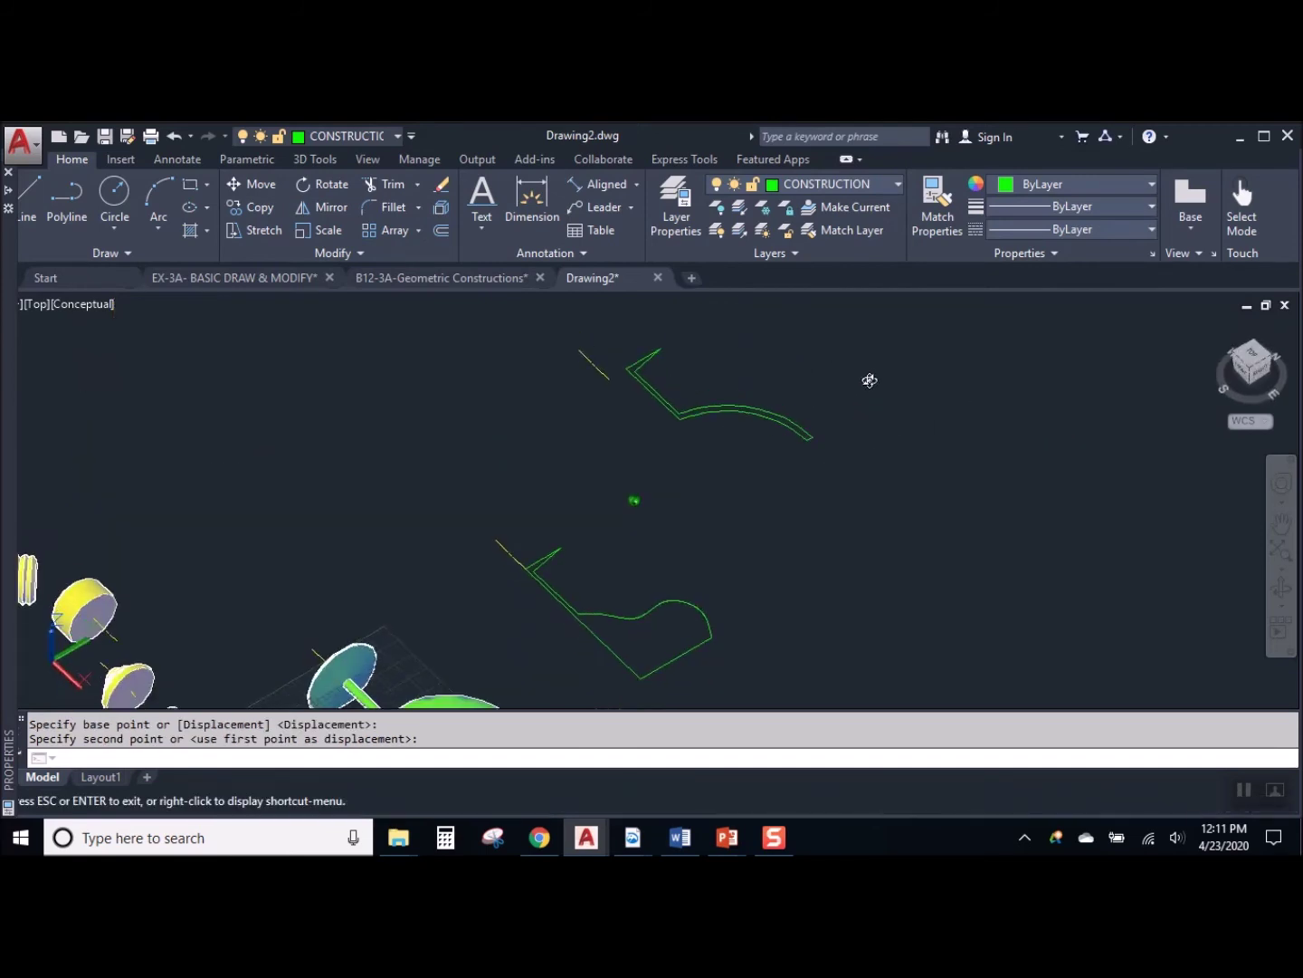
{"action": "left_click", "coordinate": [867, 379]}
After a failed revolve, join the third profile's eight pieces into one polyline
{"action": "type", "text": "REV"}
{"action": "key", "text": "Return"}
{"action": "left_click", "coordinate": [628, 481]}
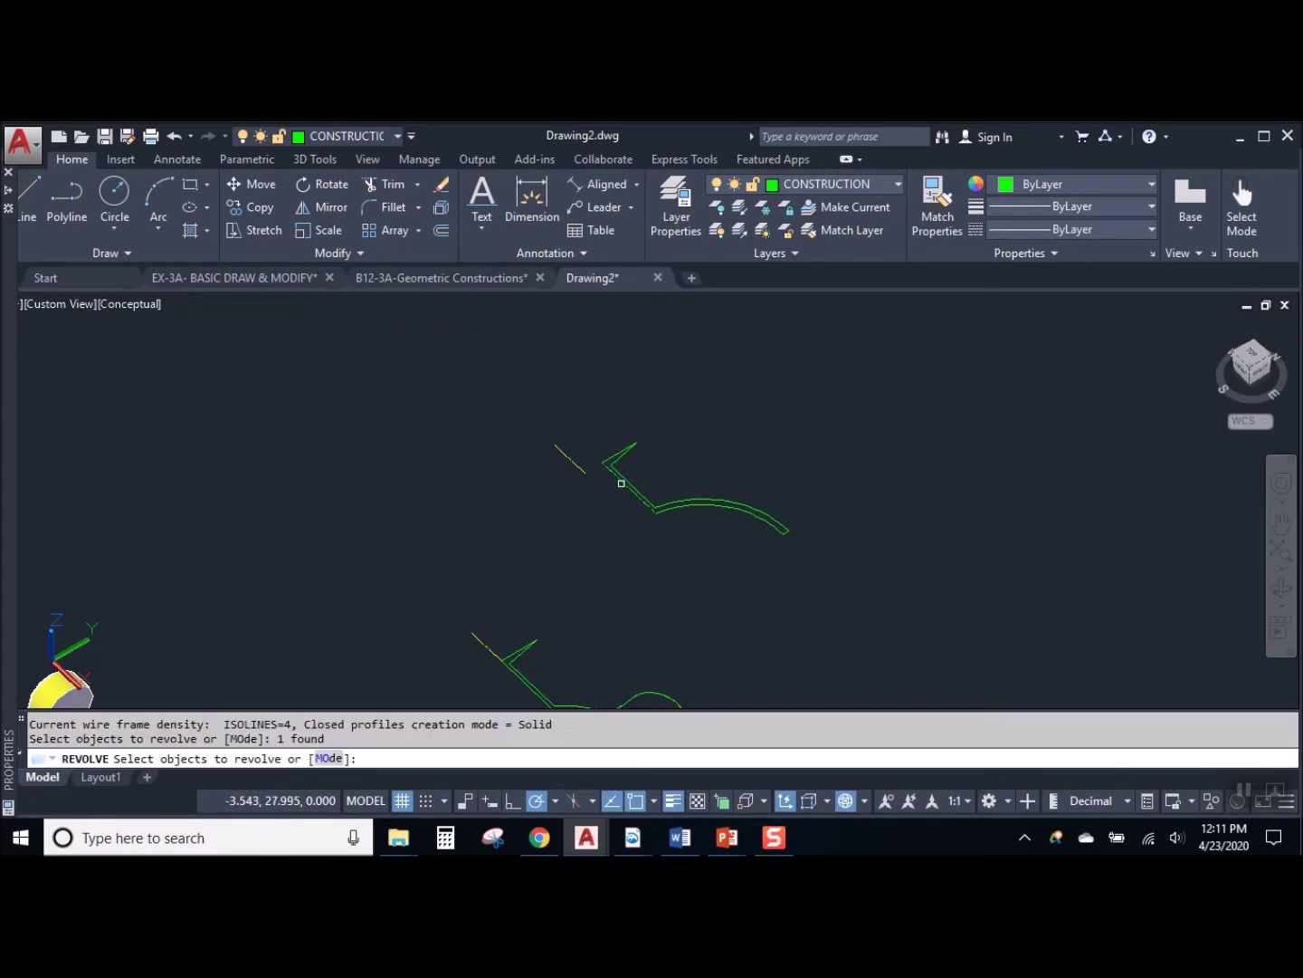
{"action": "key", "text": "Escape"}
{"action": "key", "text": "Escape"}
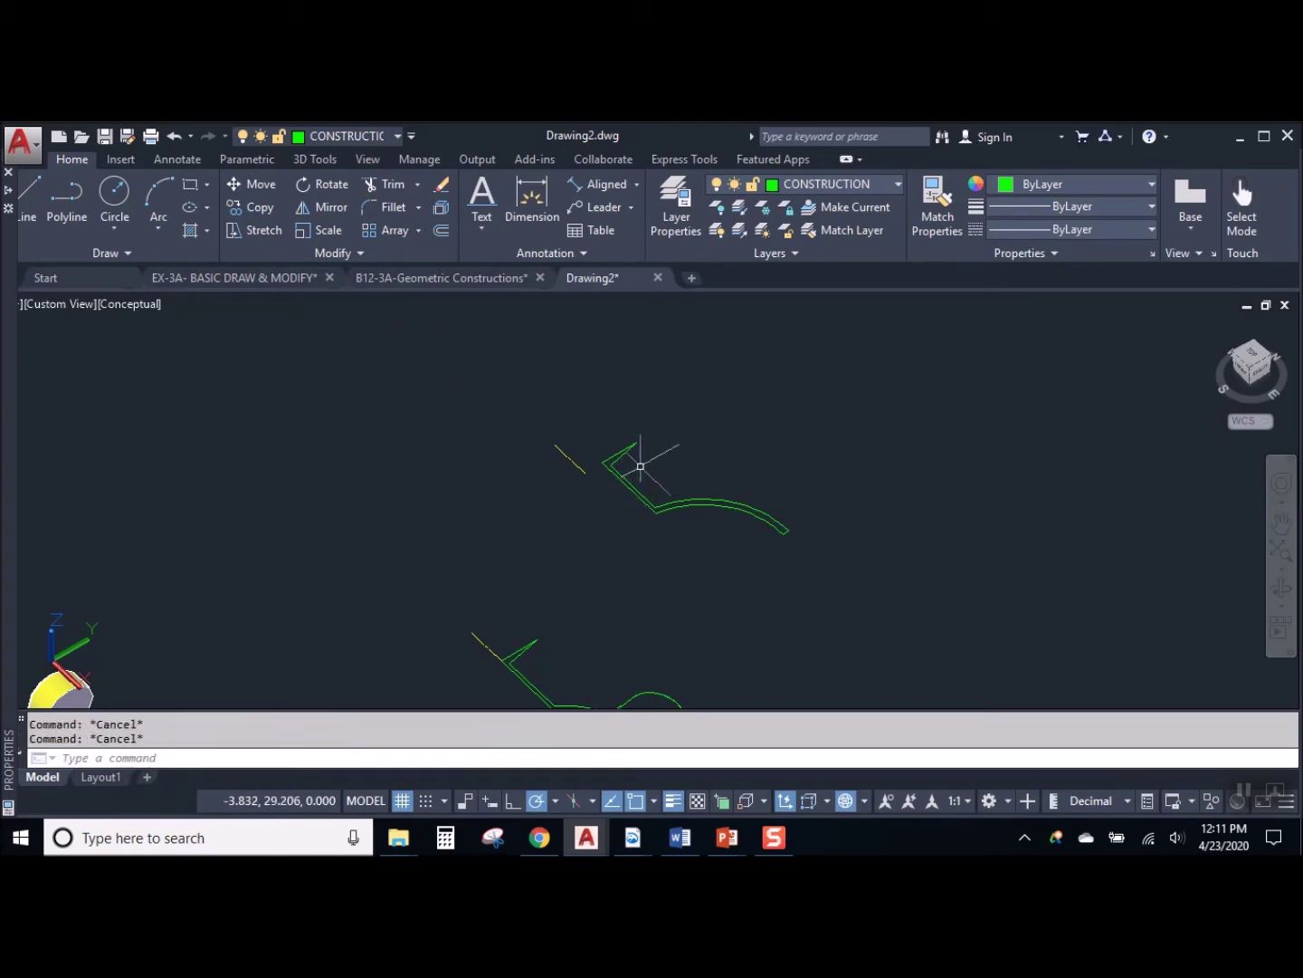
{"action": "type", "text": "J"}
{"action": "key", "text": "Return"}
{"action": "left_click", "coordinate": [859, 576]}
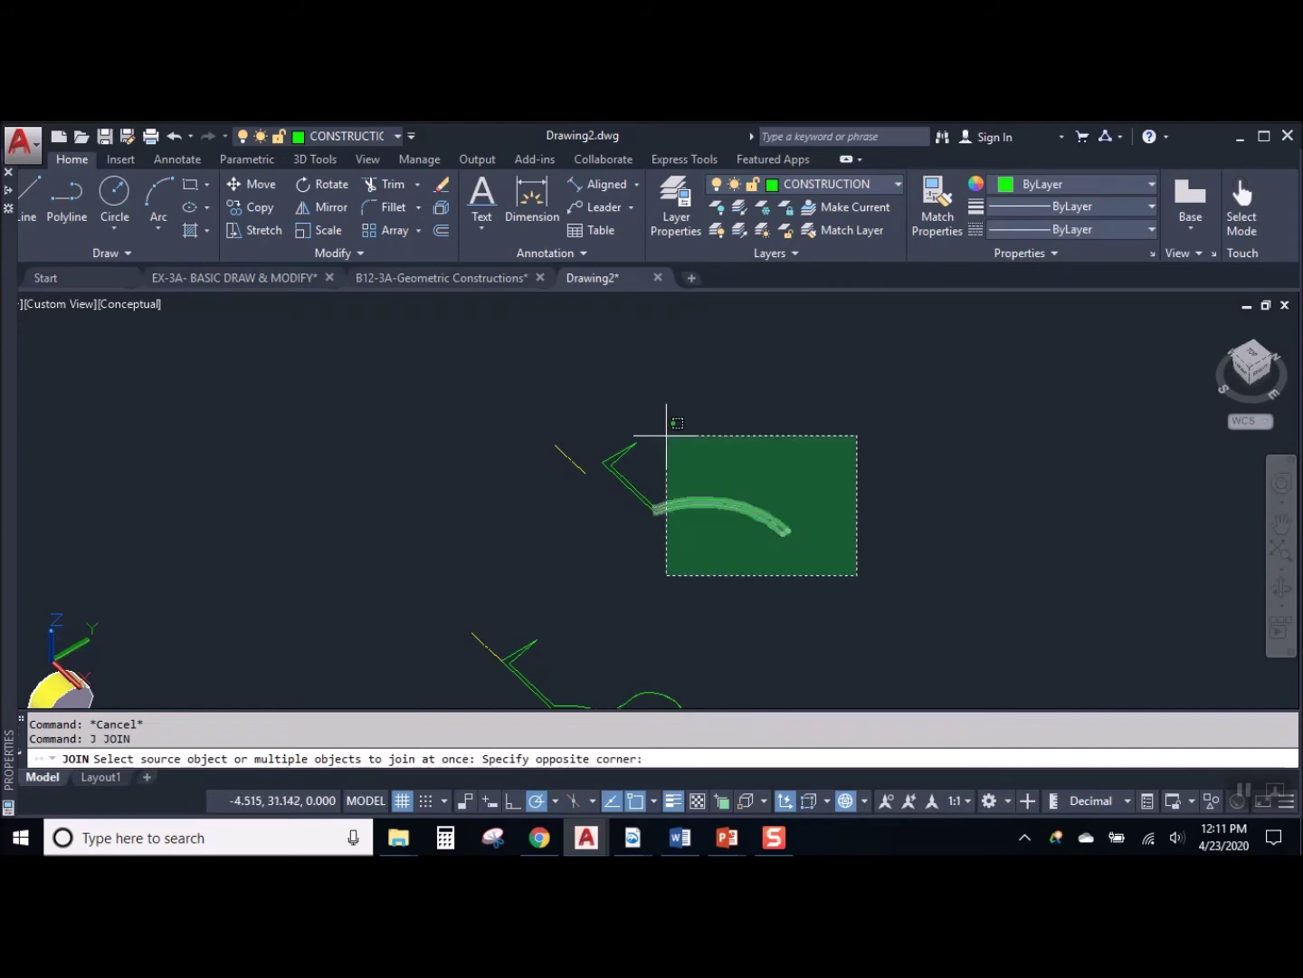
{"action": "left_click", "coordinate": [572, 372]}
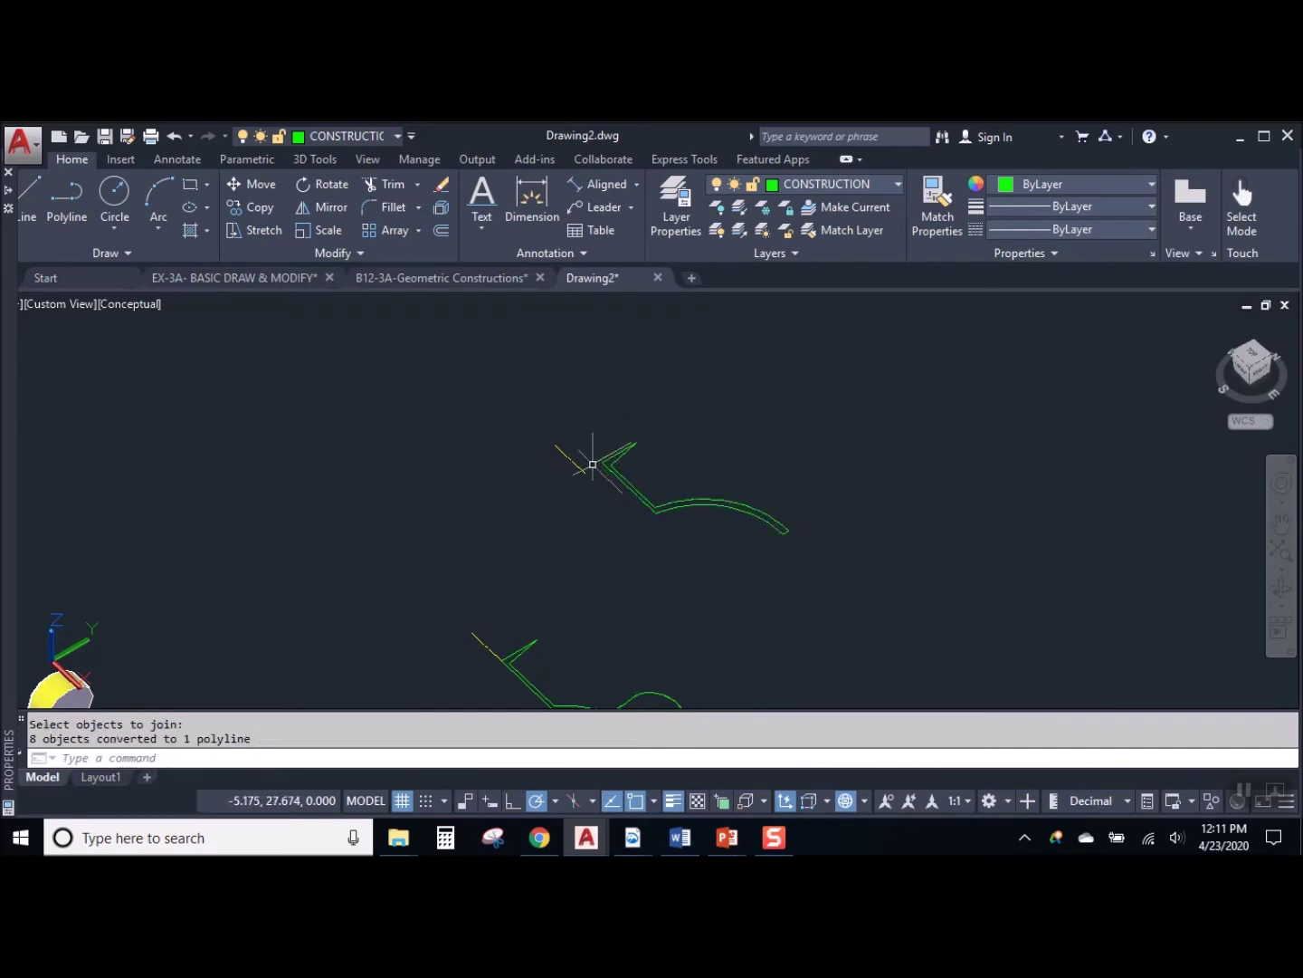
Revolve the joined profile a full 360° about its axis line into a goblet
{"action": "type", "text": "V"}
{"action": "key", "text": "Return"}
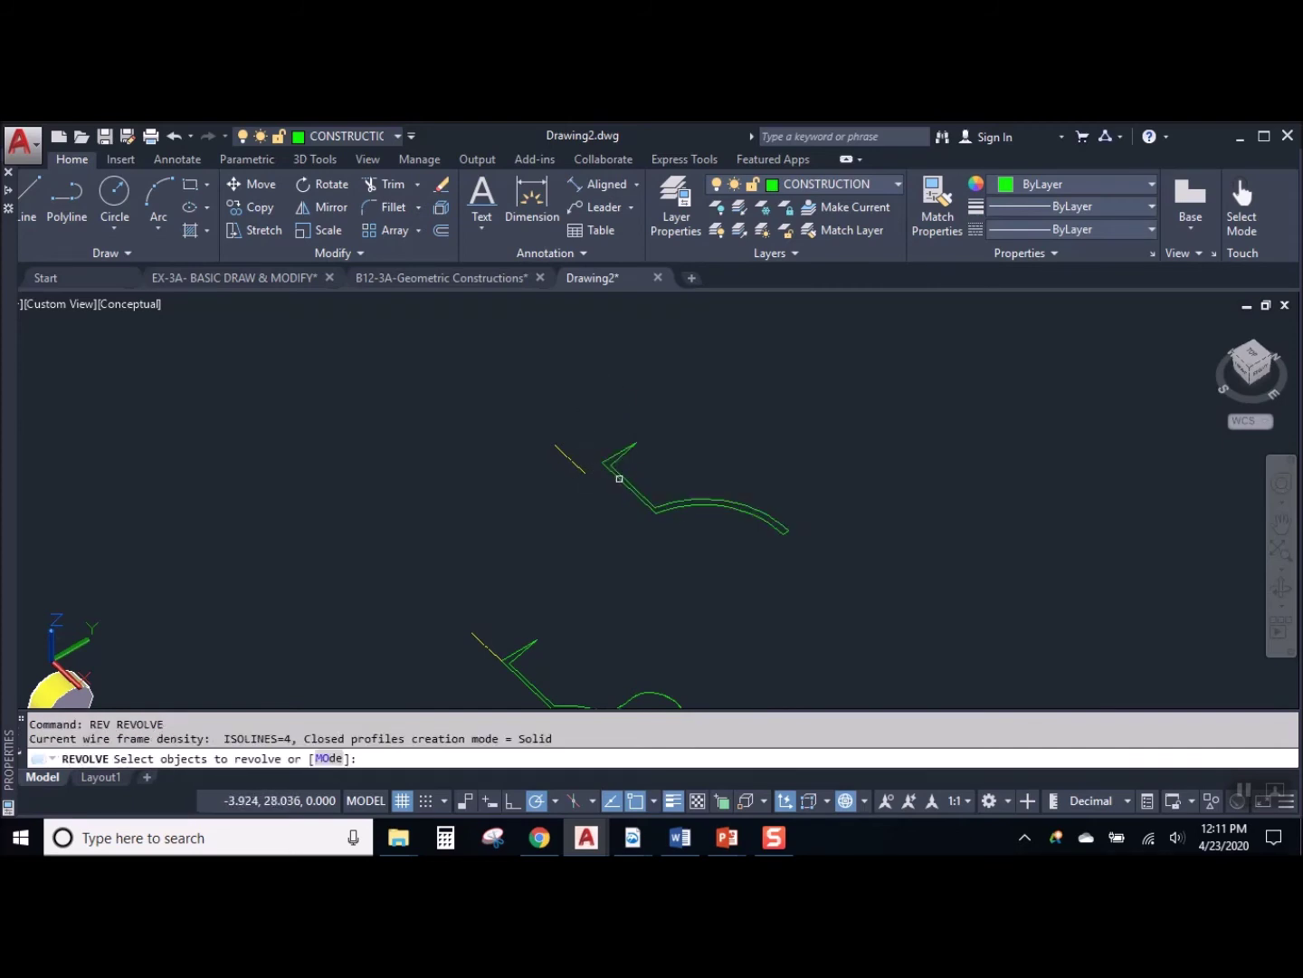
{"action": "left_click", "coordinate": [621, 479]}
{"action": "key", "text": "Return"}
{"action": "left_click", "coordinate": [555, 445]}
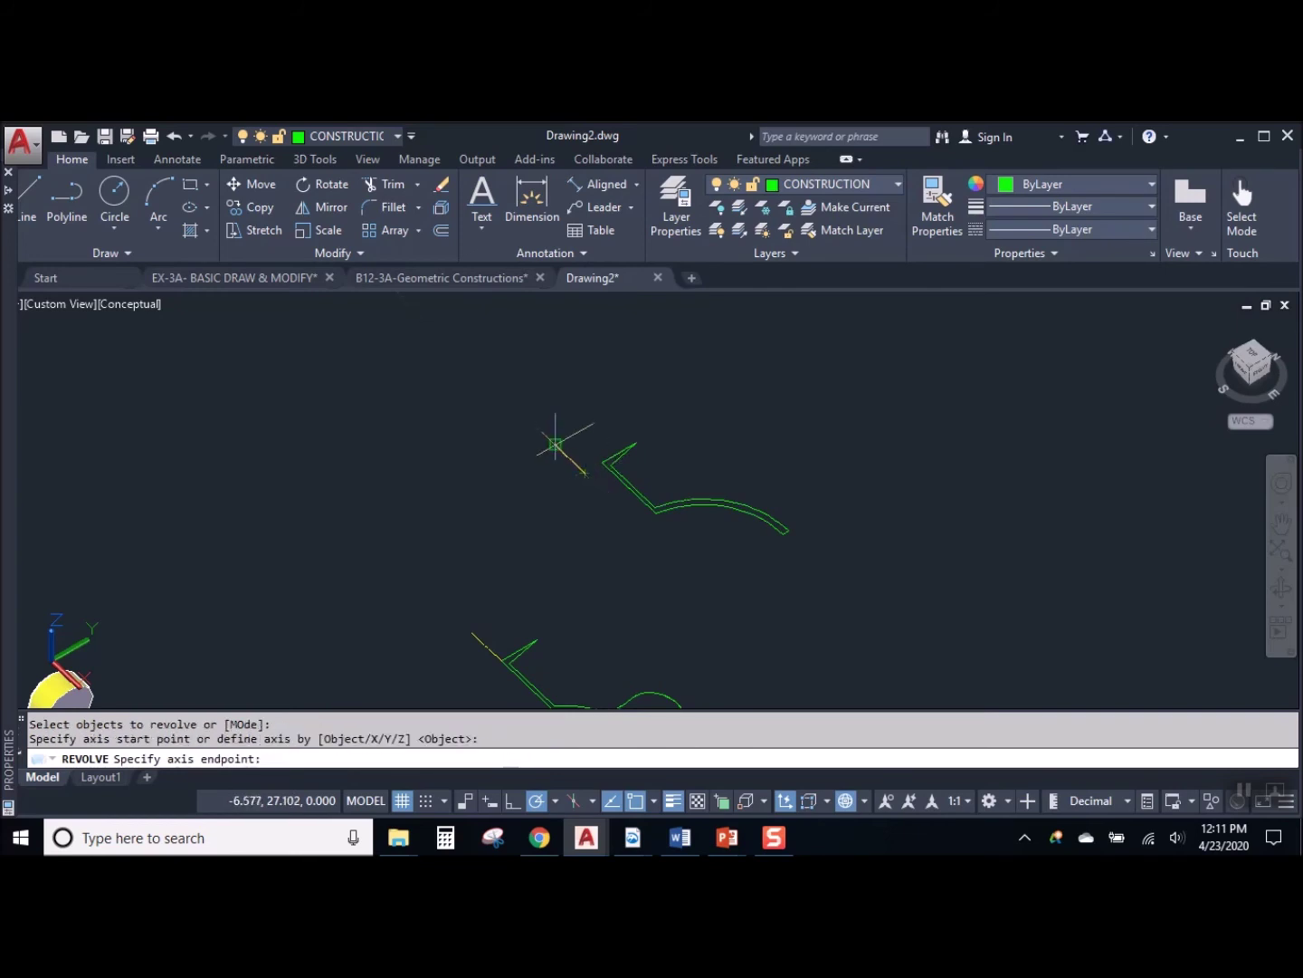
{"action": "left_click", "coordinate": [586, 473]}
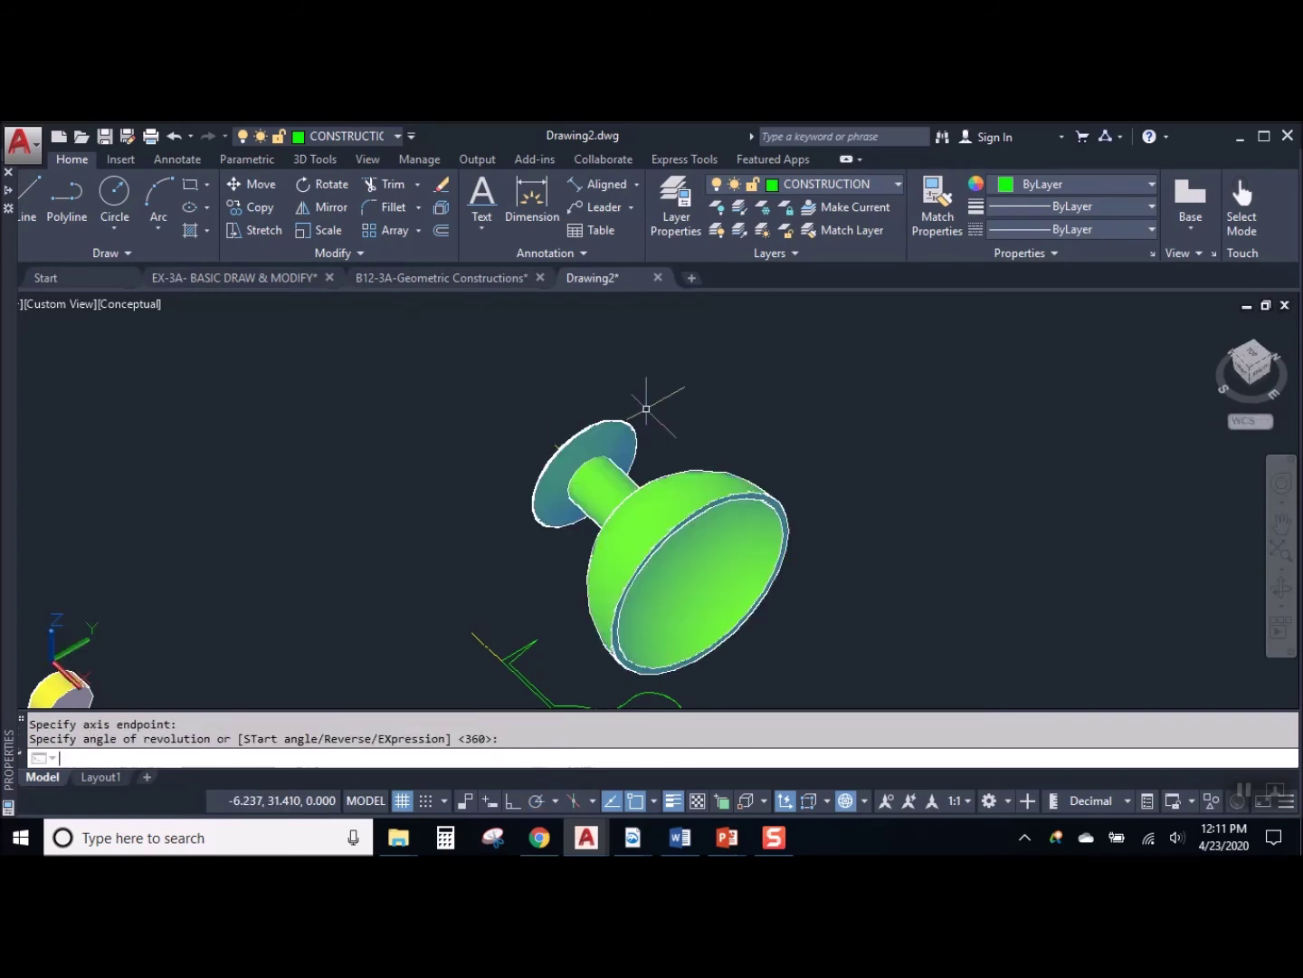
{"action": "middle_click_drag", "start_coordinate": [744, 587], "coordinate": [631, 451], "text": "shift"}
{"action": "key", "text": "Return"}
{"action": "scroll", "coordinate": [607, 548], "scroll_direction": "up", "scroll_amount": 6}
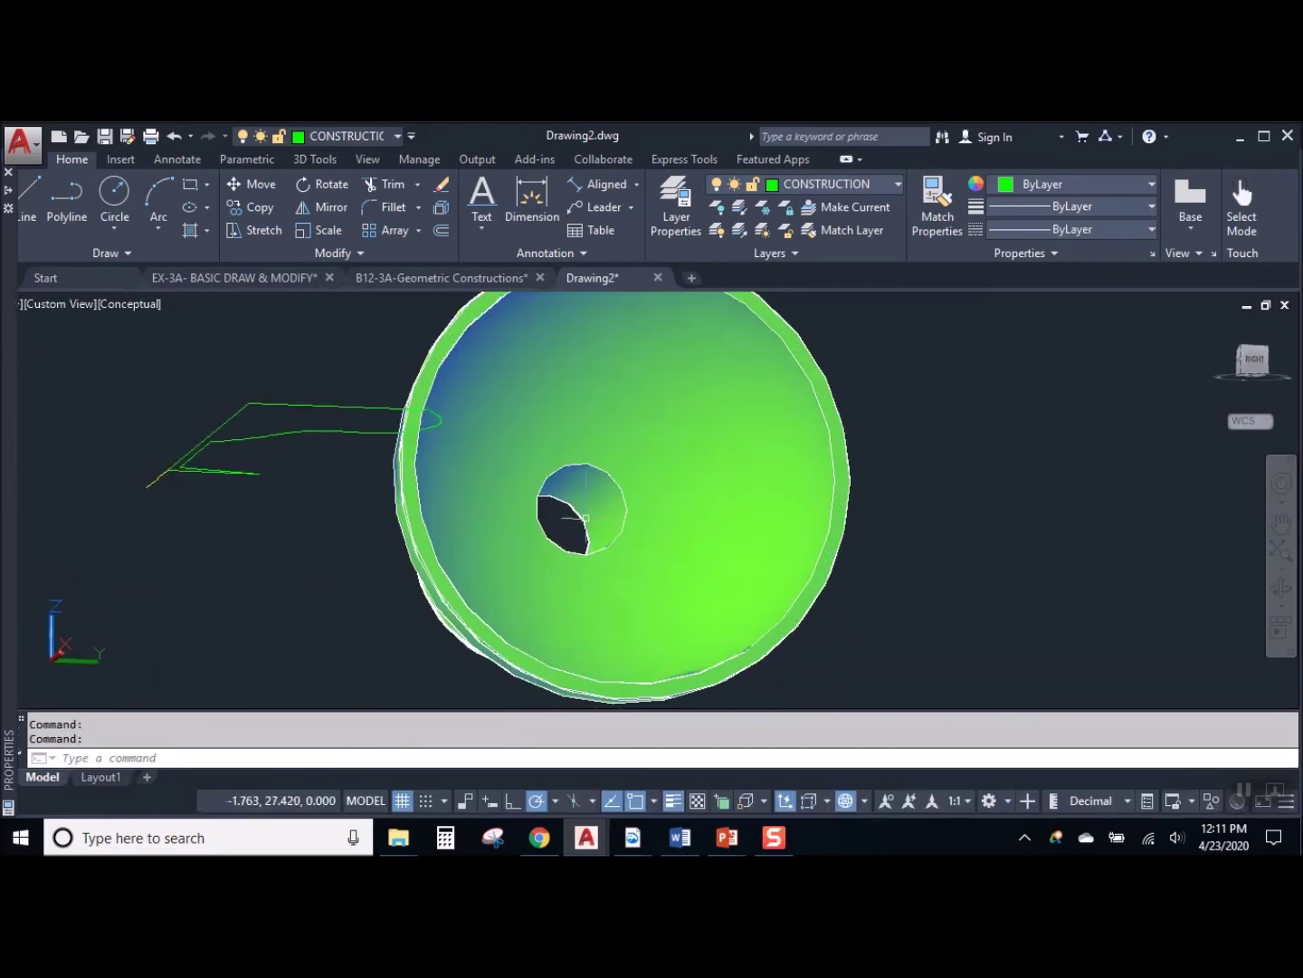
{"action": "middle_click_drag", "start_coordinate": [608, 524], "coordinate": [577, 420], "text": "shift"}
{"action": "scroll", "coordinate": [602, 449], "scroll_direction": "down", "scroll_amount": 8}
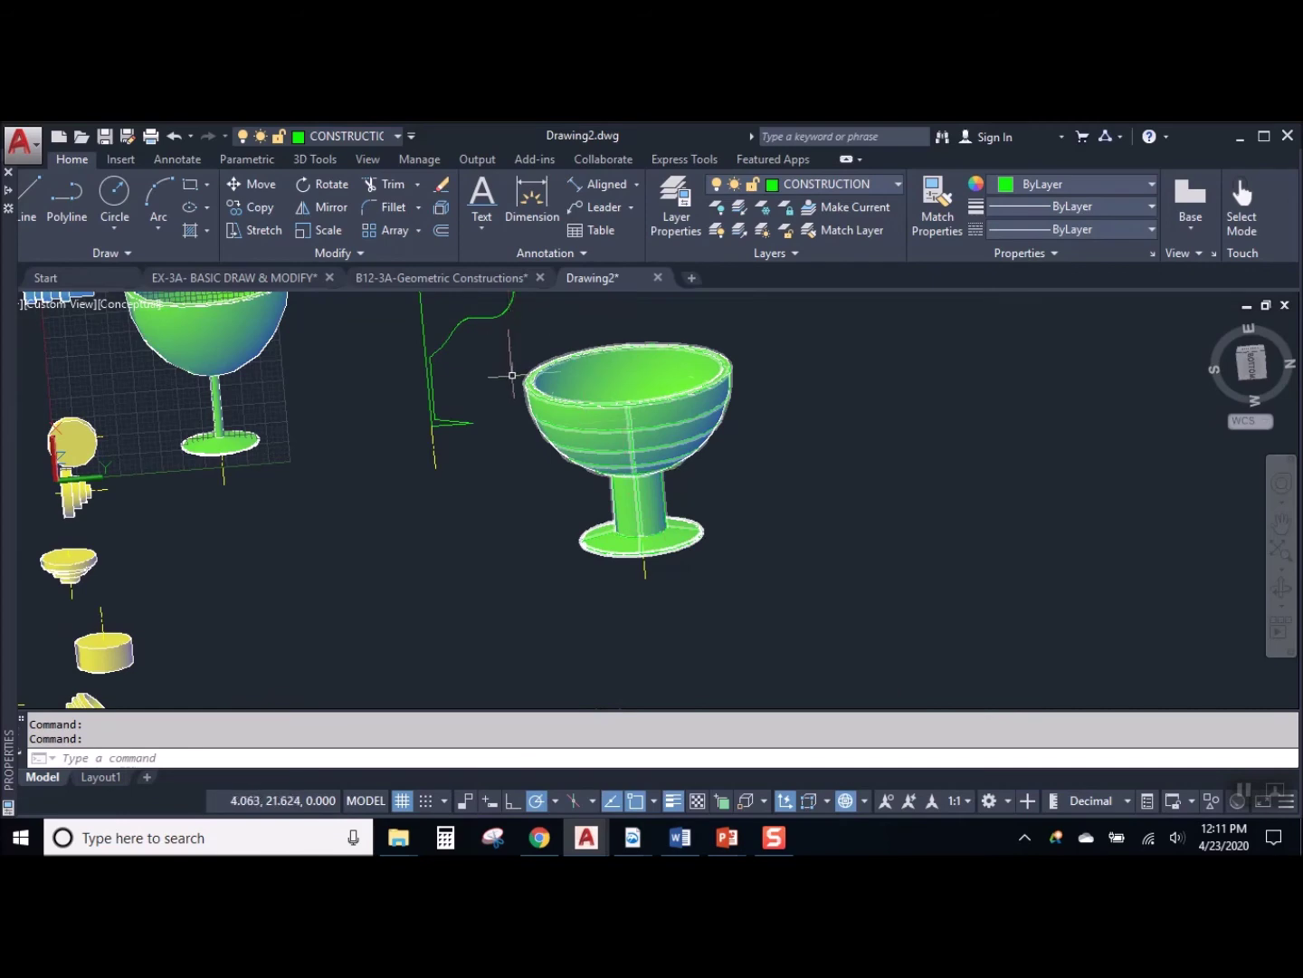
Offset the P-shaped profile's curve 0.312 to the inner side
{"action": "middle_click_drag", "start_coordinate": [510, 361], "coordinate": [598, 480]}
{"action": "scroll", "coordinate": [539, 466], "scroll_direction": "up", "scroll_amount": 5}
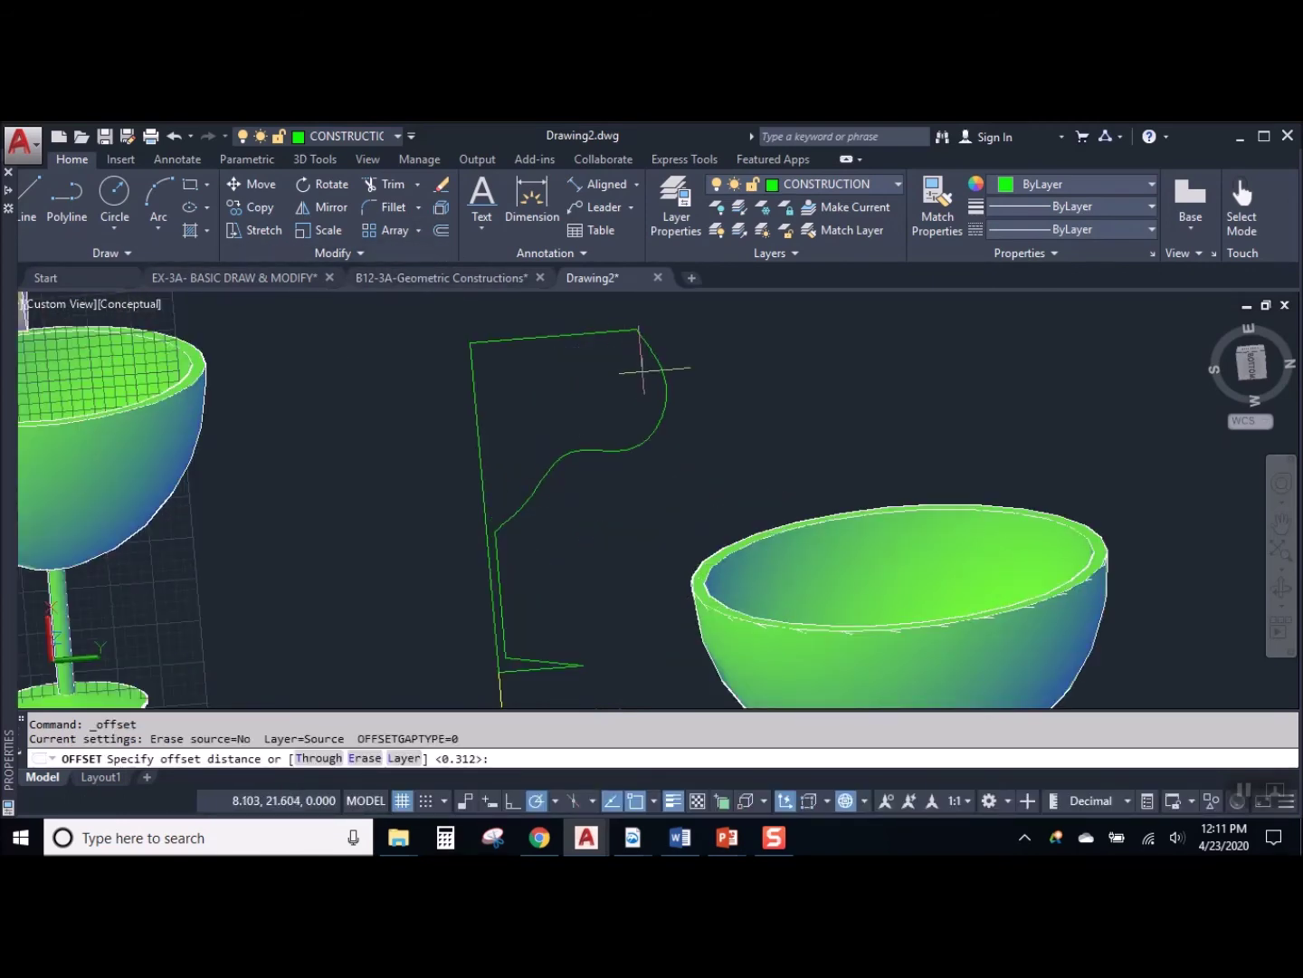
{"action": "key", "text": "Return"}
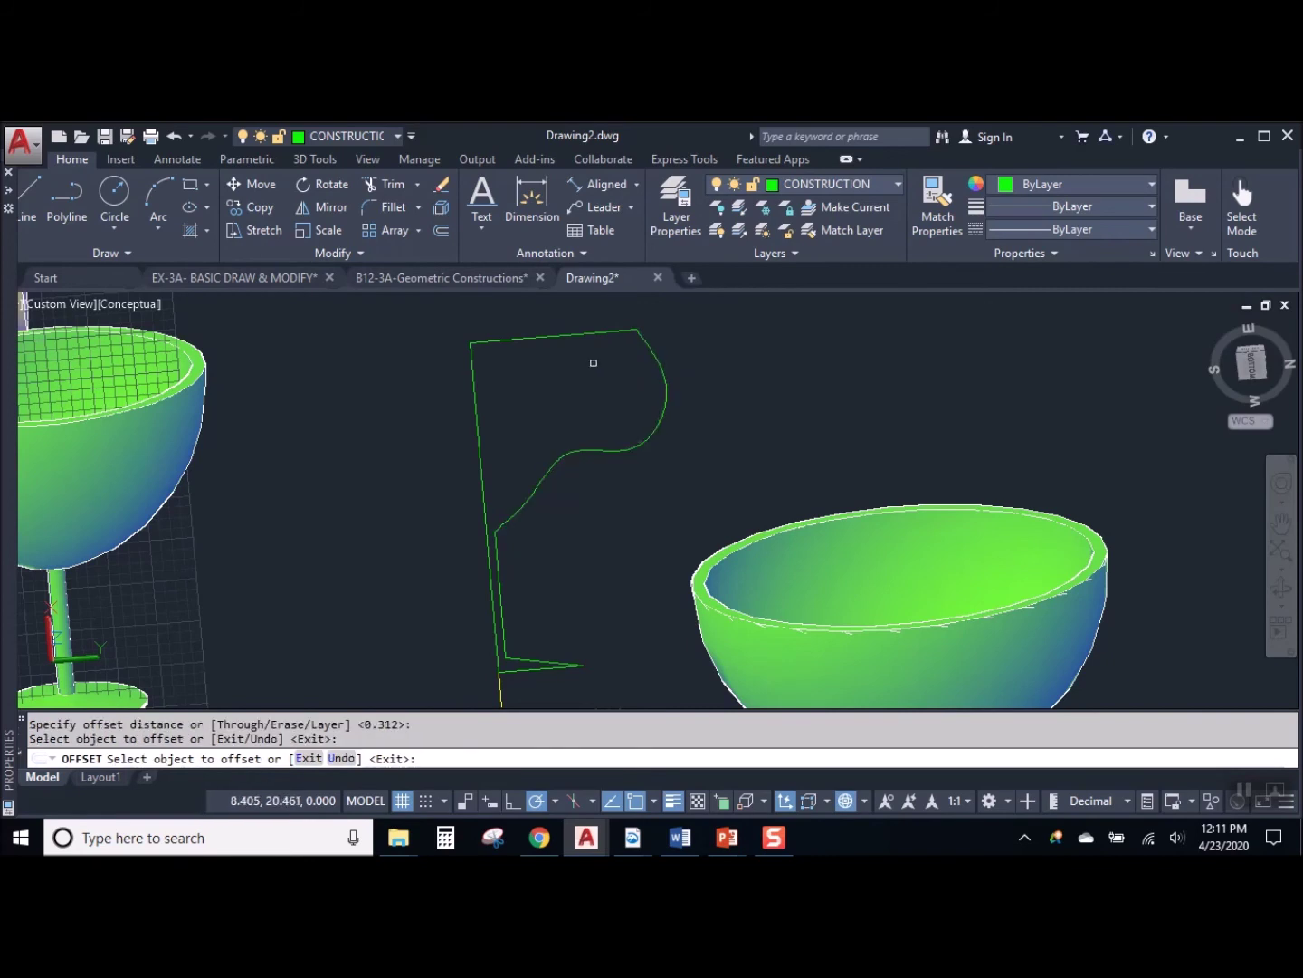
{"action": "left_click", "coordinate": [663, 369]}
{"action": "left_click", "coordinate": [605, 363]}
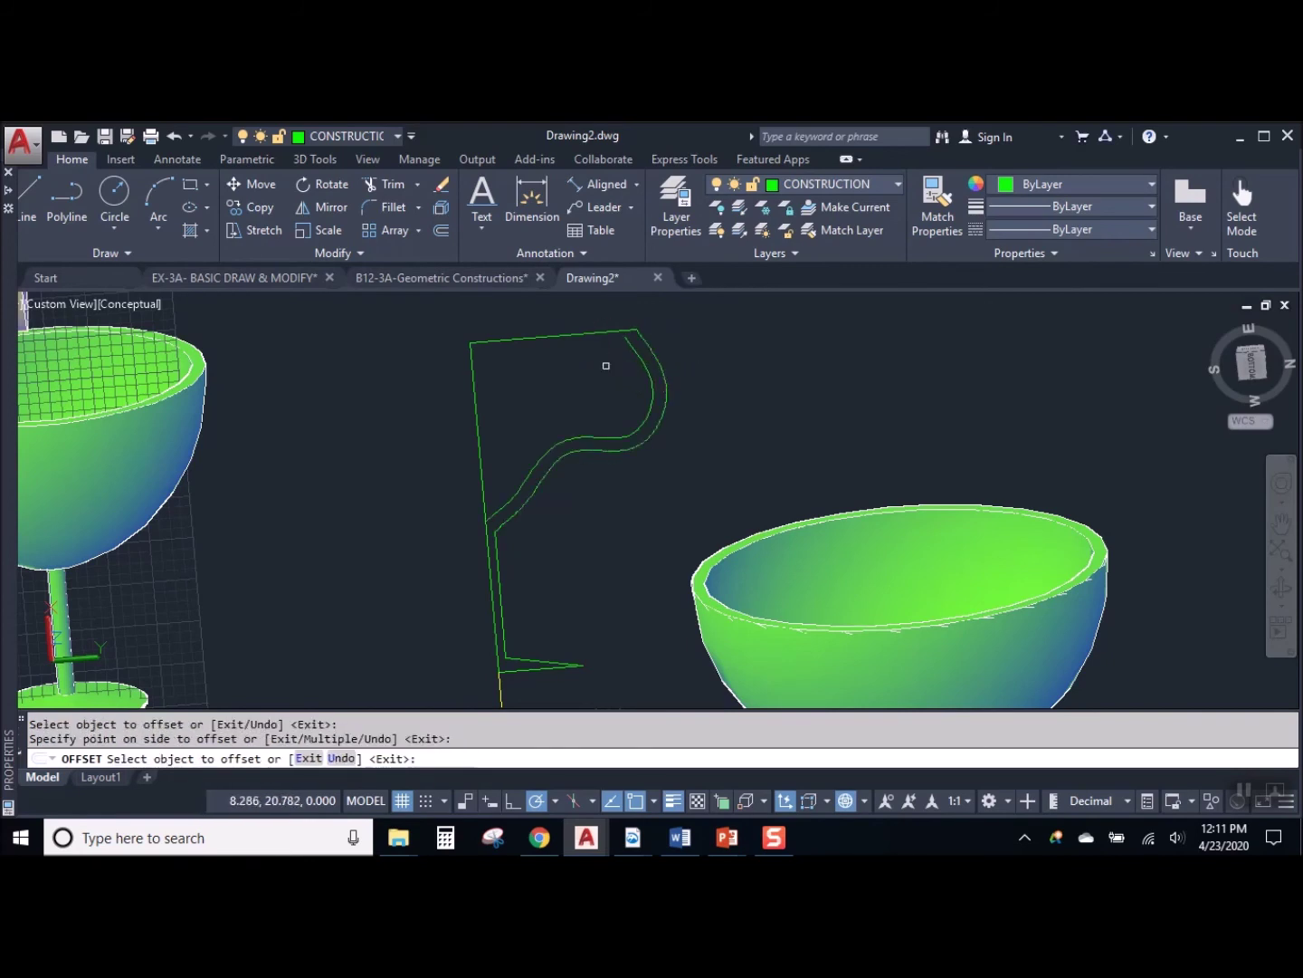
{"action": "key", "text": "Return"}
Extend the inner offset curve up to the top line
{"action": "scroll", "coordinate": [598, 427], "scroll_direction": "up", "scroll_amount": 2}
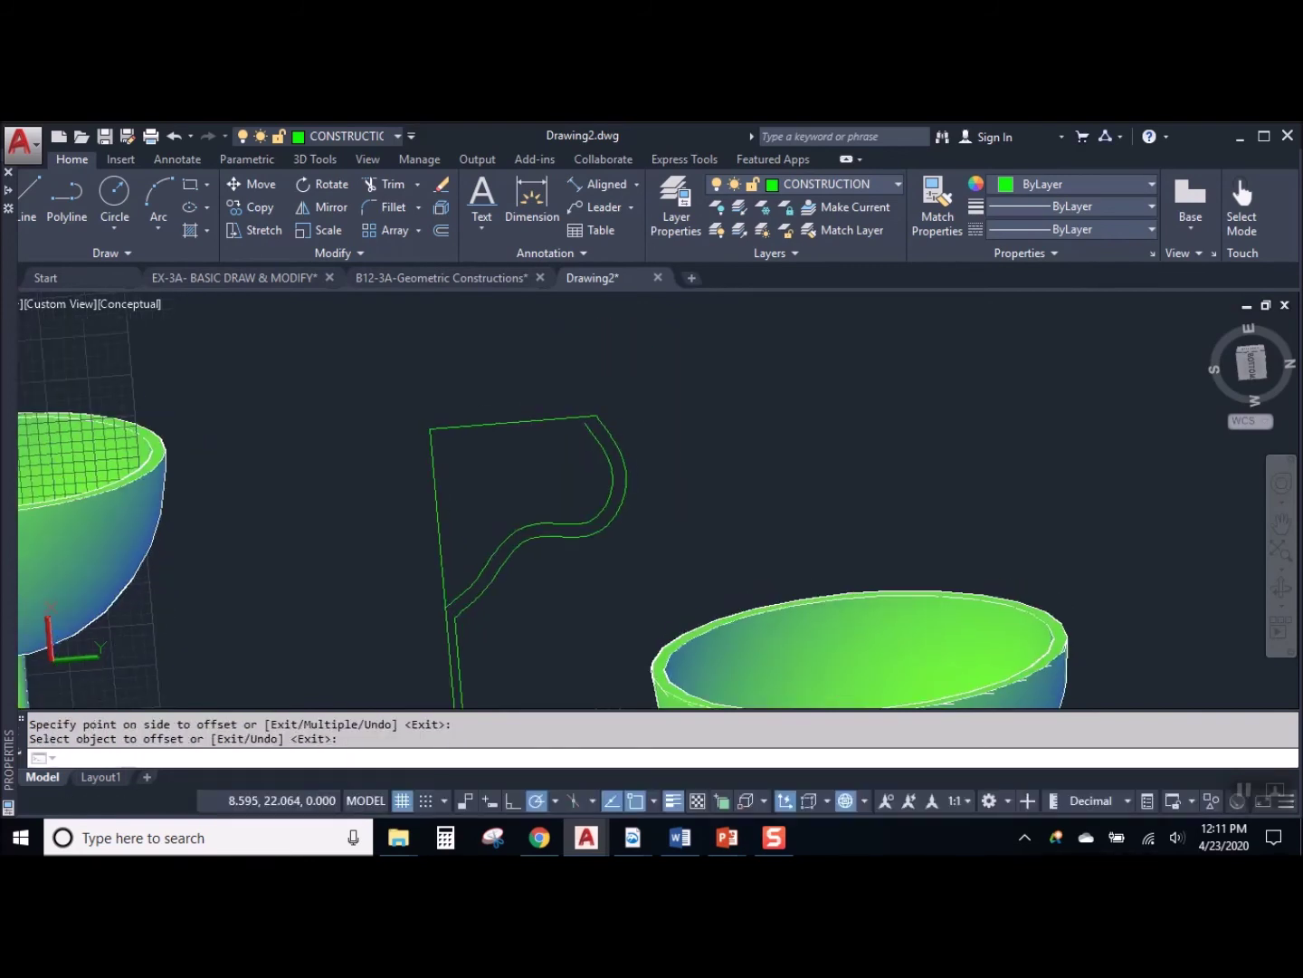
{"action": "type", "text": "ex"}
{"action": "key", "text": "Return"}
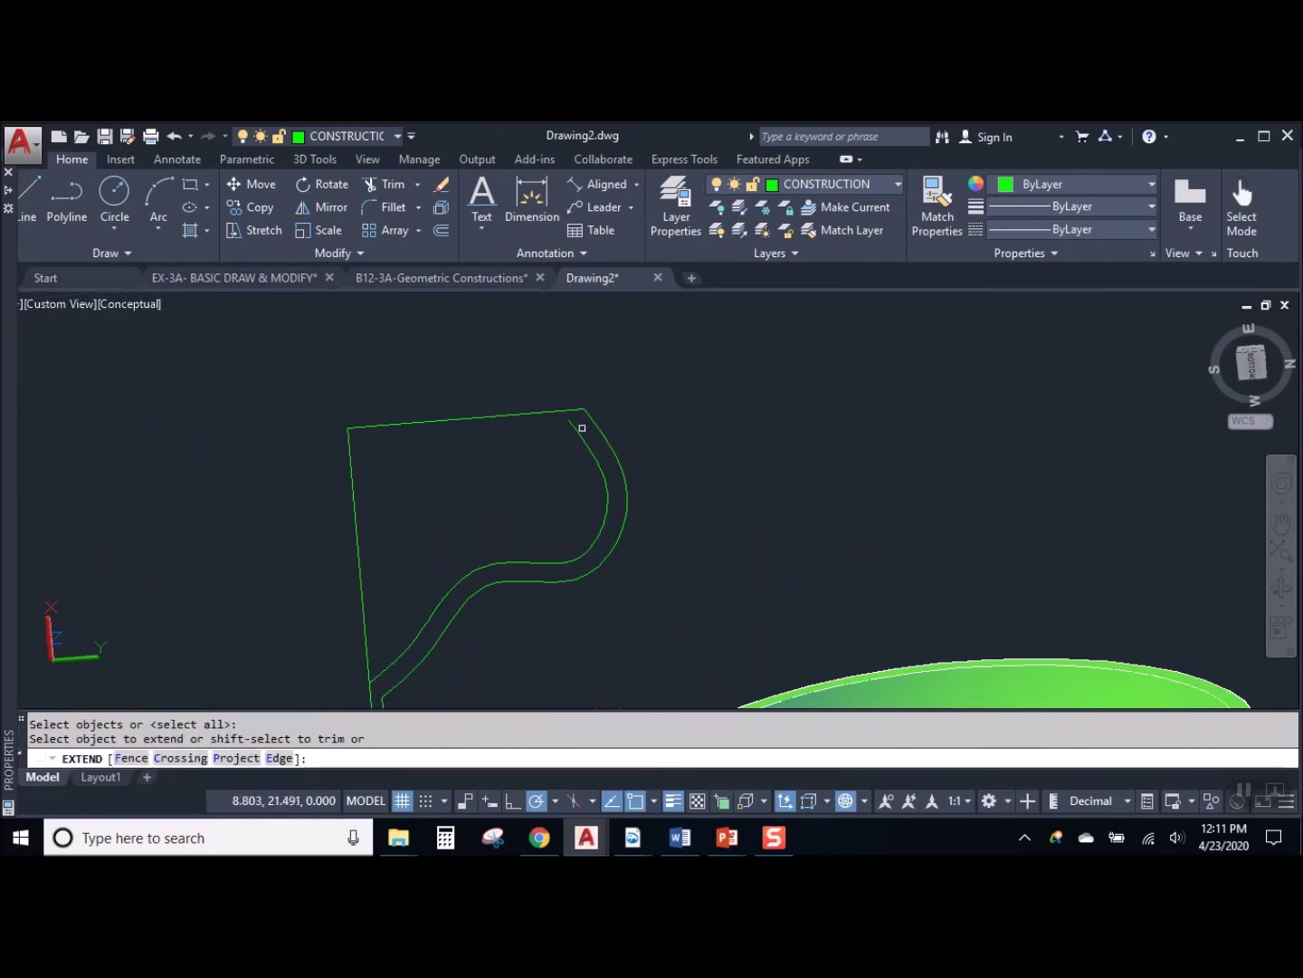
{"action": "left_click", "coordinate": [579, 429]}
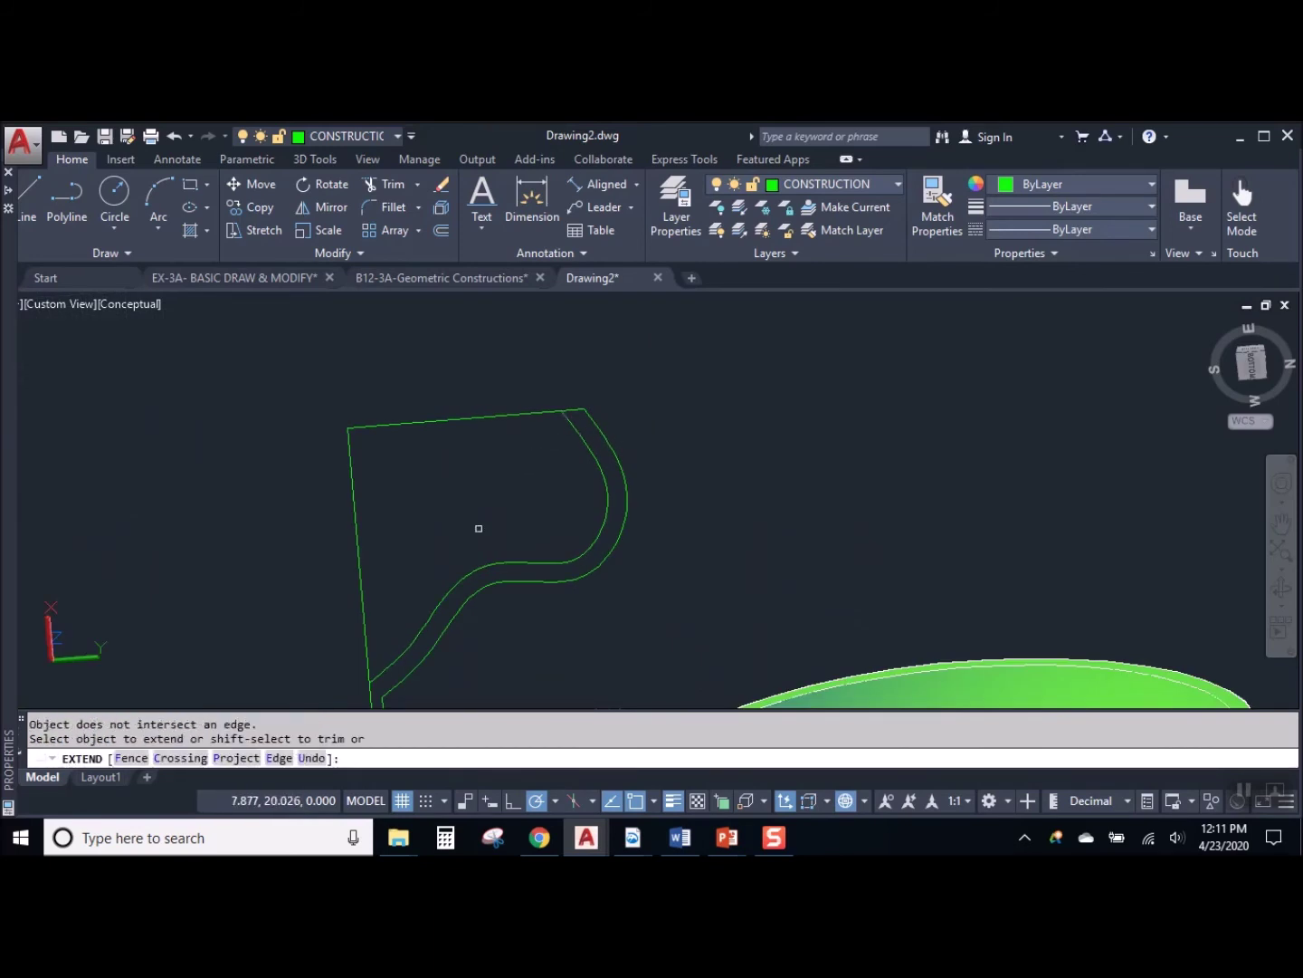
{"action": "key", "text": "Escape"}
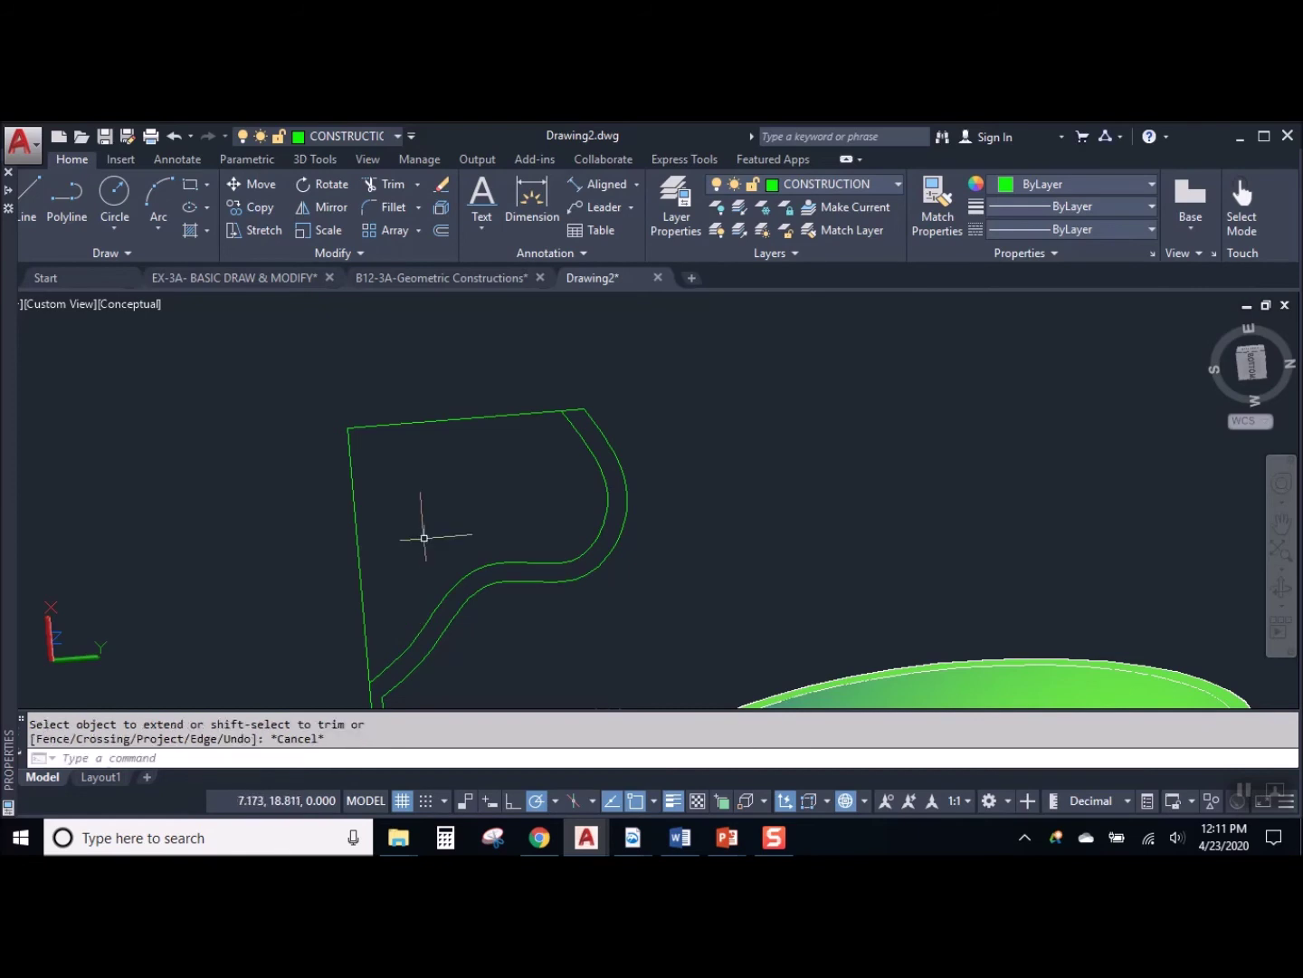
Trim away the top and left lines with a crossing window
{"action": "type", "text": "tr"}
{"action": "key", "text": "Return"}
{"action": "left_click", "coordinate": [411, 472]}
{"action": "left_click", "coordinate": [340, 422]}
{"action": "key", "text": "Escape"}
{"action": "scroll", "coordinate": [450, 419], "scroll_direction": "down", "scroll_amount": 3}
{"action": "middle_click_drag", "start_coordinate": [454, 531], "coordinate": [478, 502]}
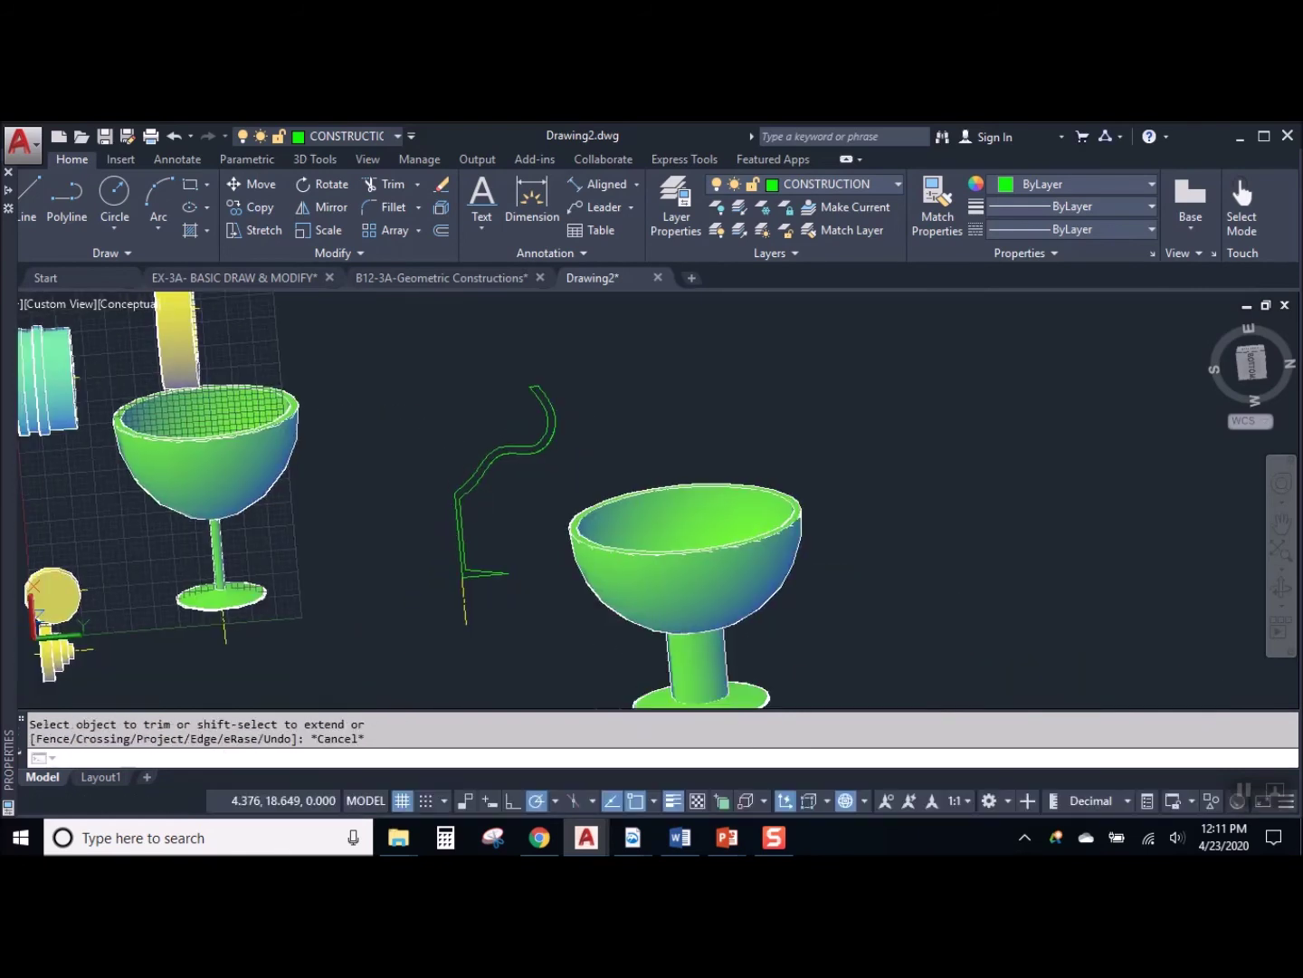
Join the seven thin-walled profile pieces into one spline
{"action": "type", "text": "j"}
{"action": "key", "text": "Return"}
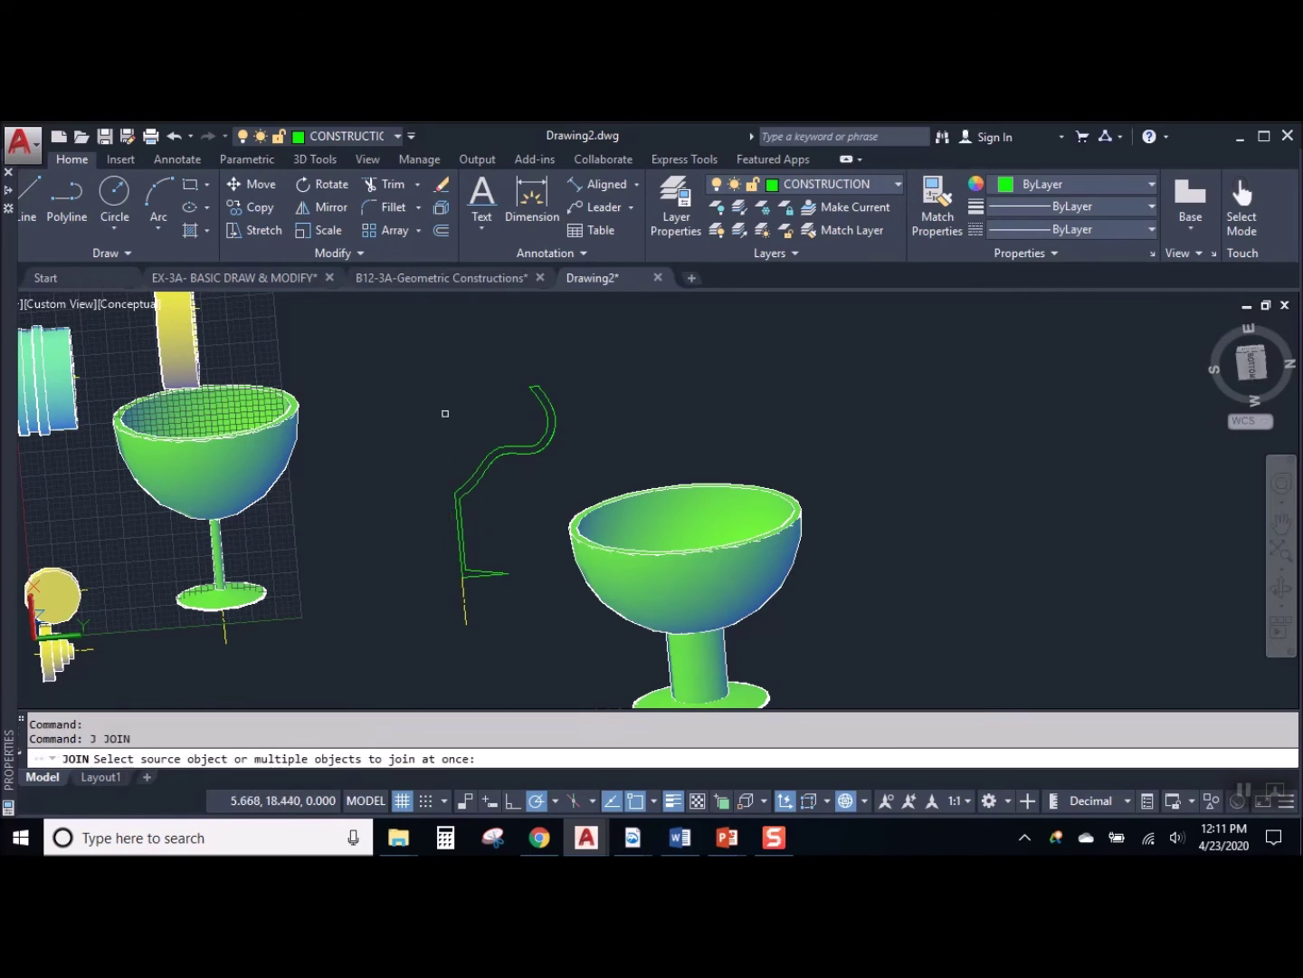
{"action": "left_click", "coordinate": [396, 347]}
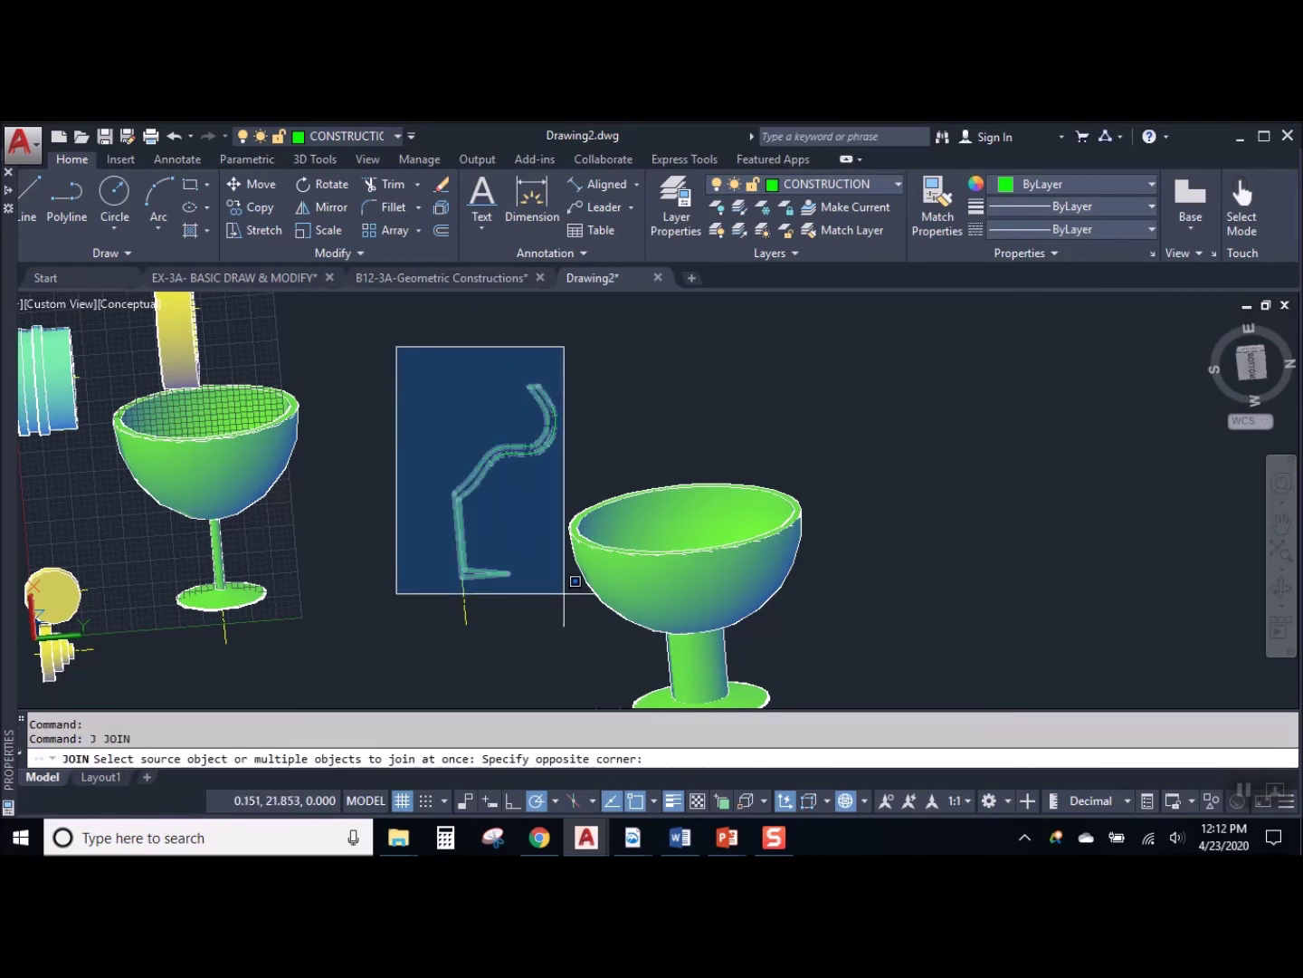
{"action": "left_click", "coordinate": [564, 593]}
{"action": "key", "text": "Return"}
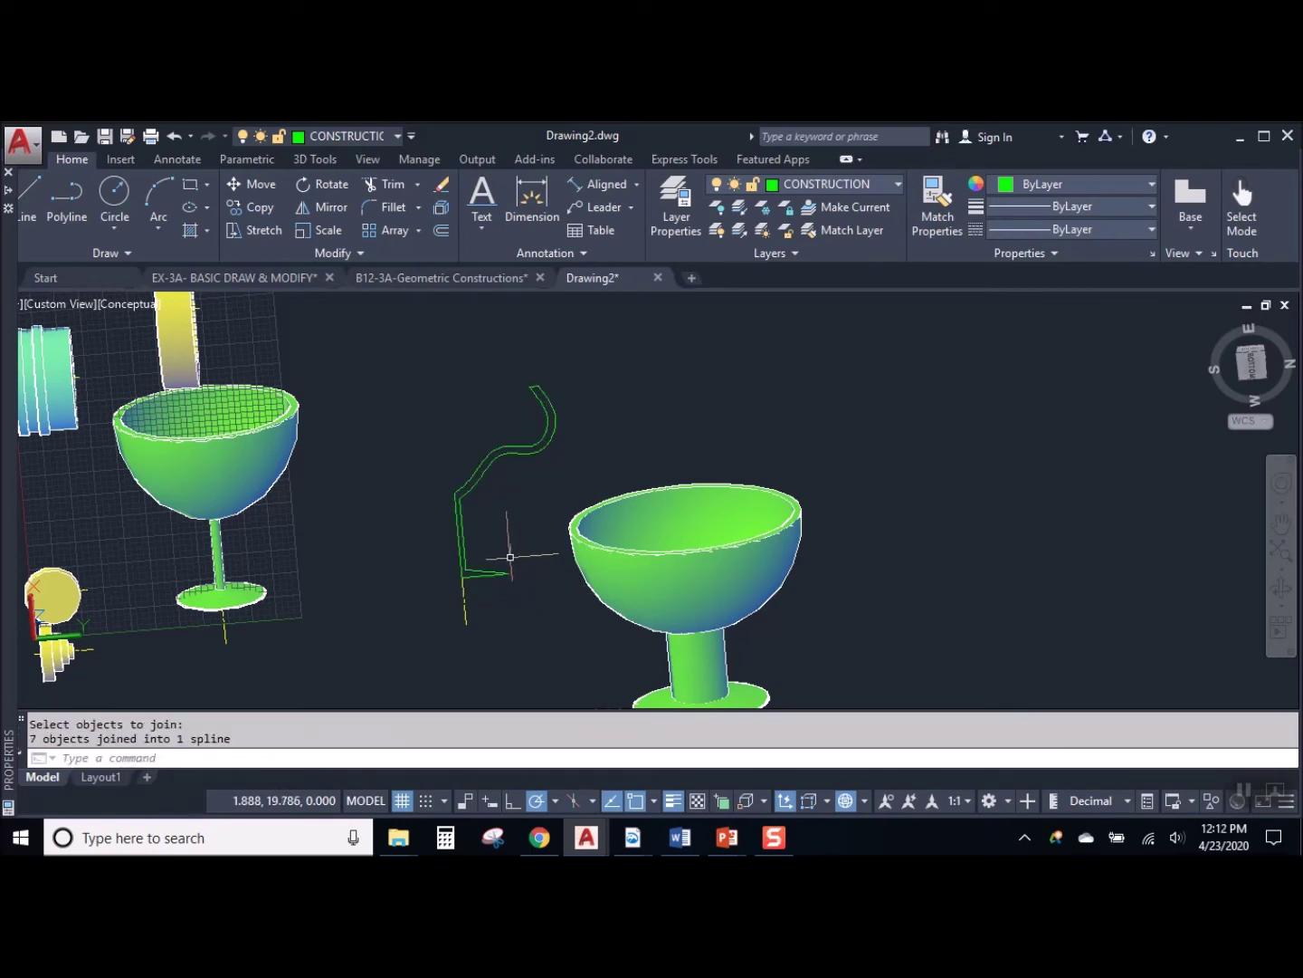
Revolve the spline about the centre line's two endpoints
{"action": "type", "text": "REV"}
{"action": "key", "text": "Return"}
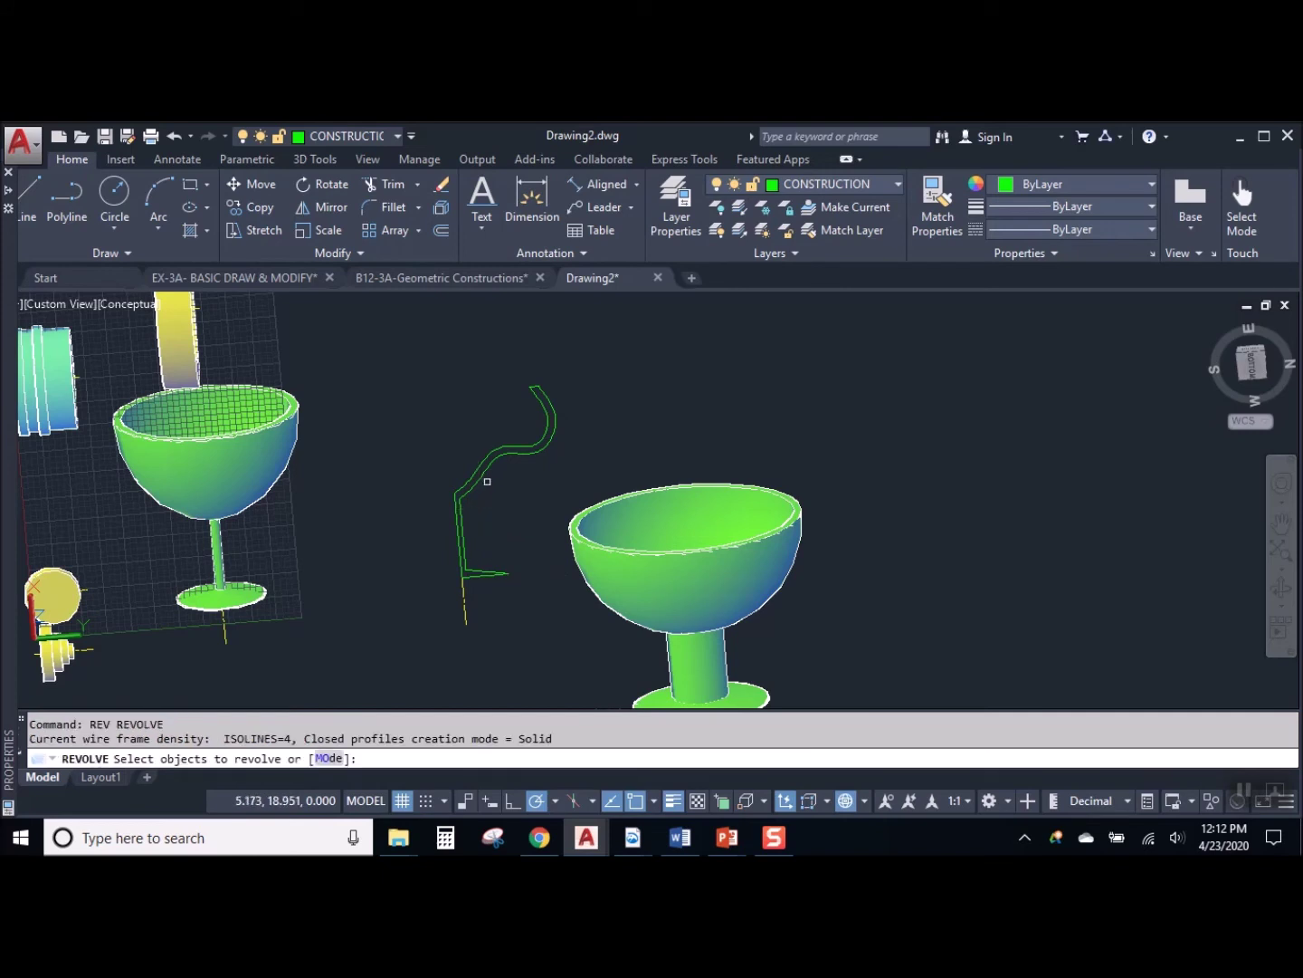
{"action": "left_click", "coordinate": [490, 471]}
{"action": "key", "text": "Return"}
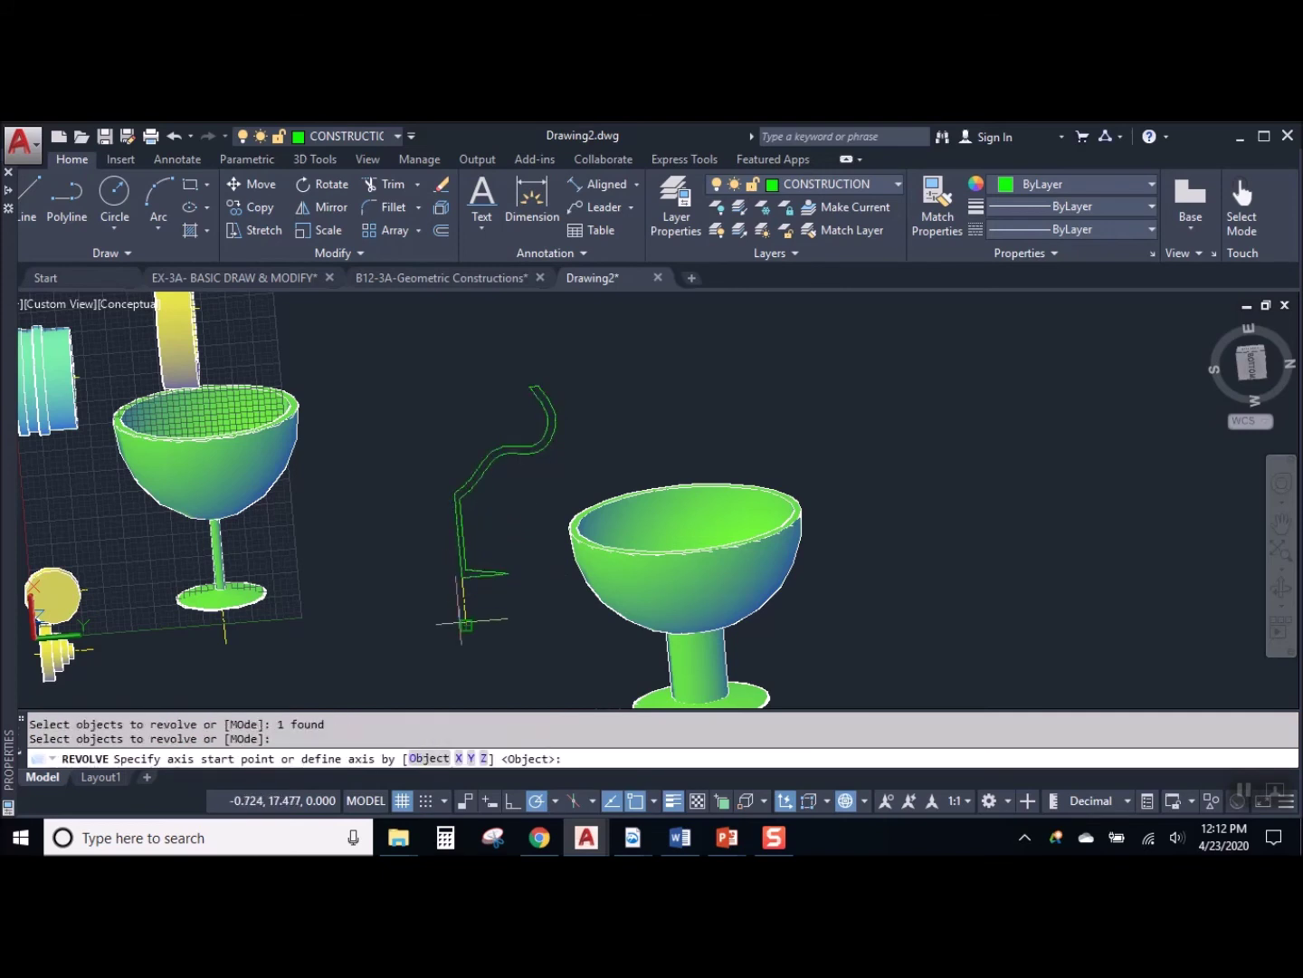
{"action": "left_click", "coordinate": [466, 625]}
{"action": "left_click", "coordinate": [460, 575]}
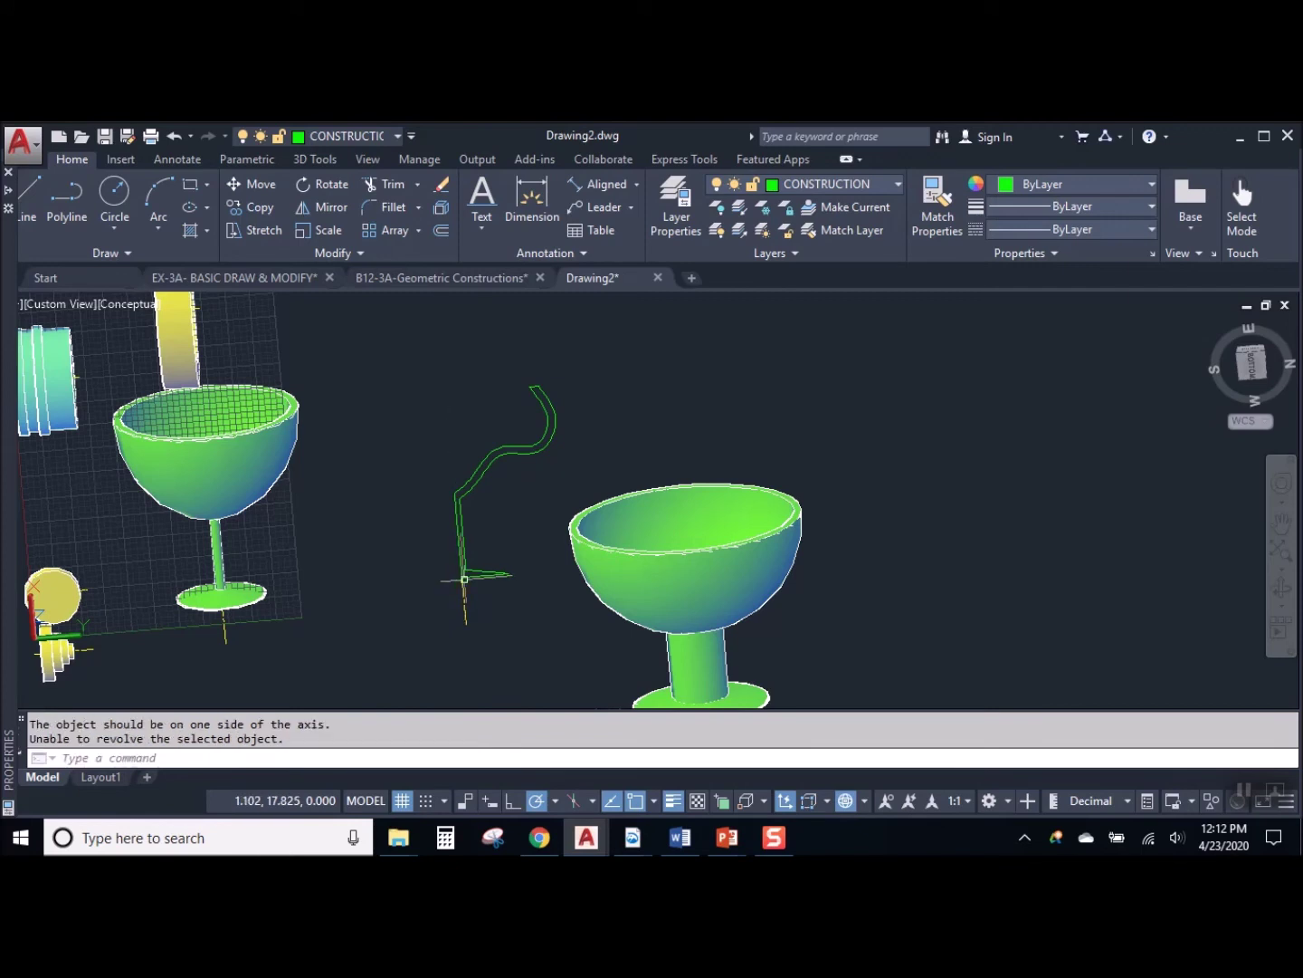
Switch to the Top view and zoom in on the goblet profile's lower sloped corner
{"action": "scroll", "coordinate": [411, 582], "scroll_direction": "up", "scroll_amount": 5}
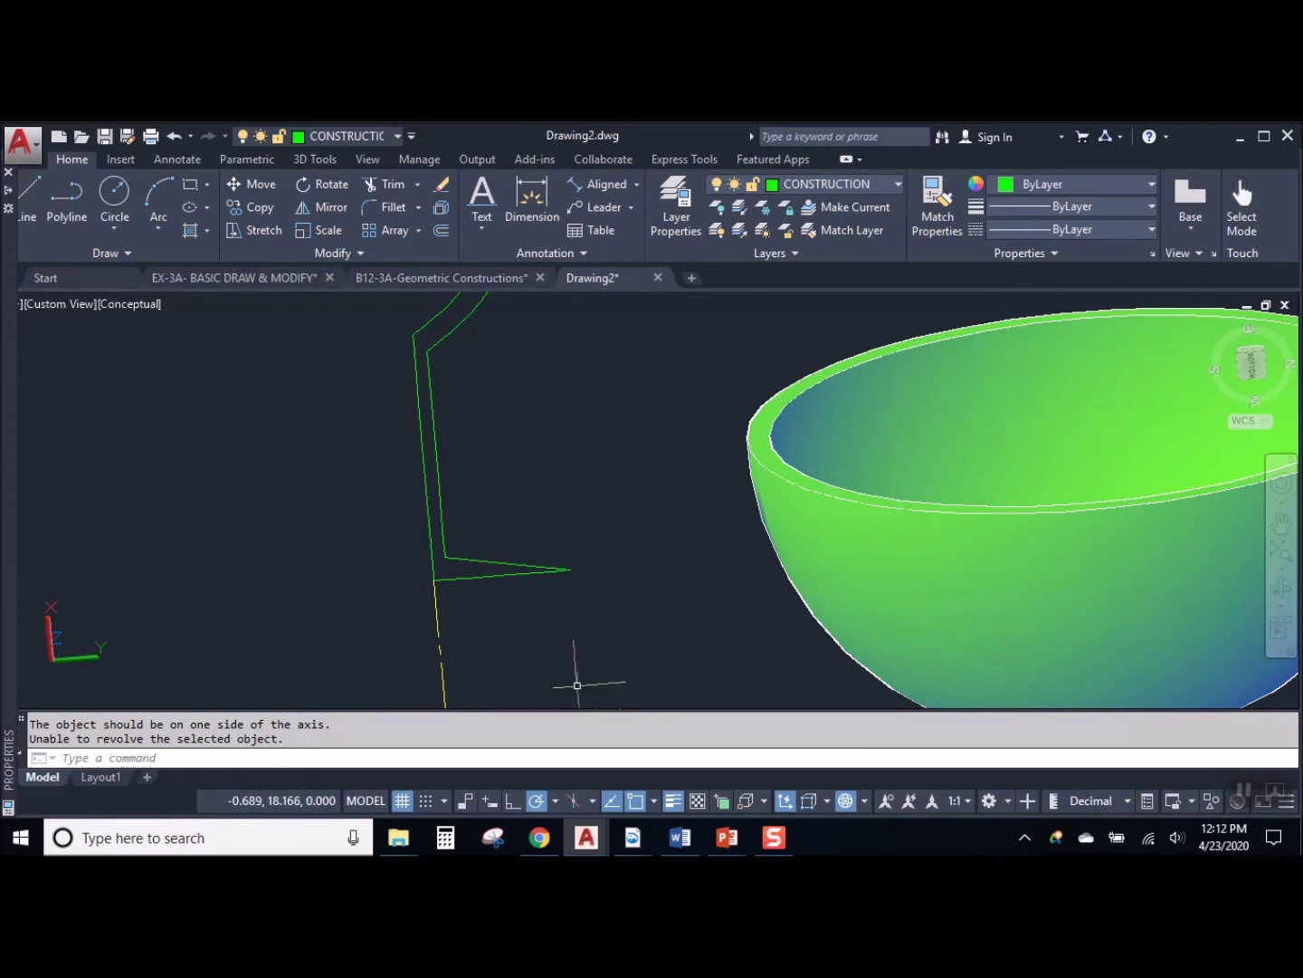
{"action": "left_click", "coordinate": [1252, 371]}
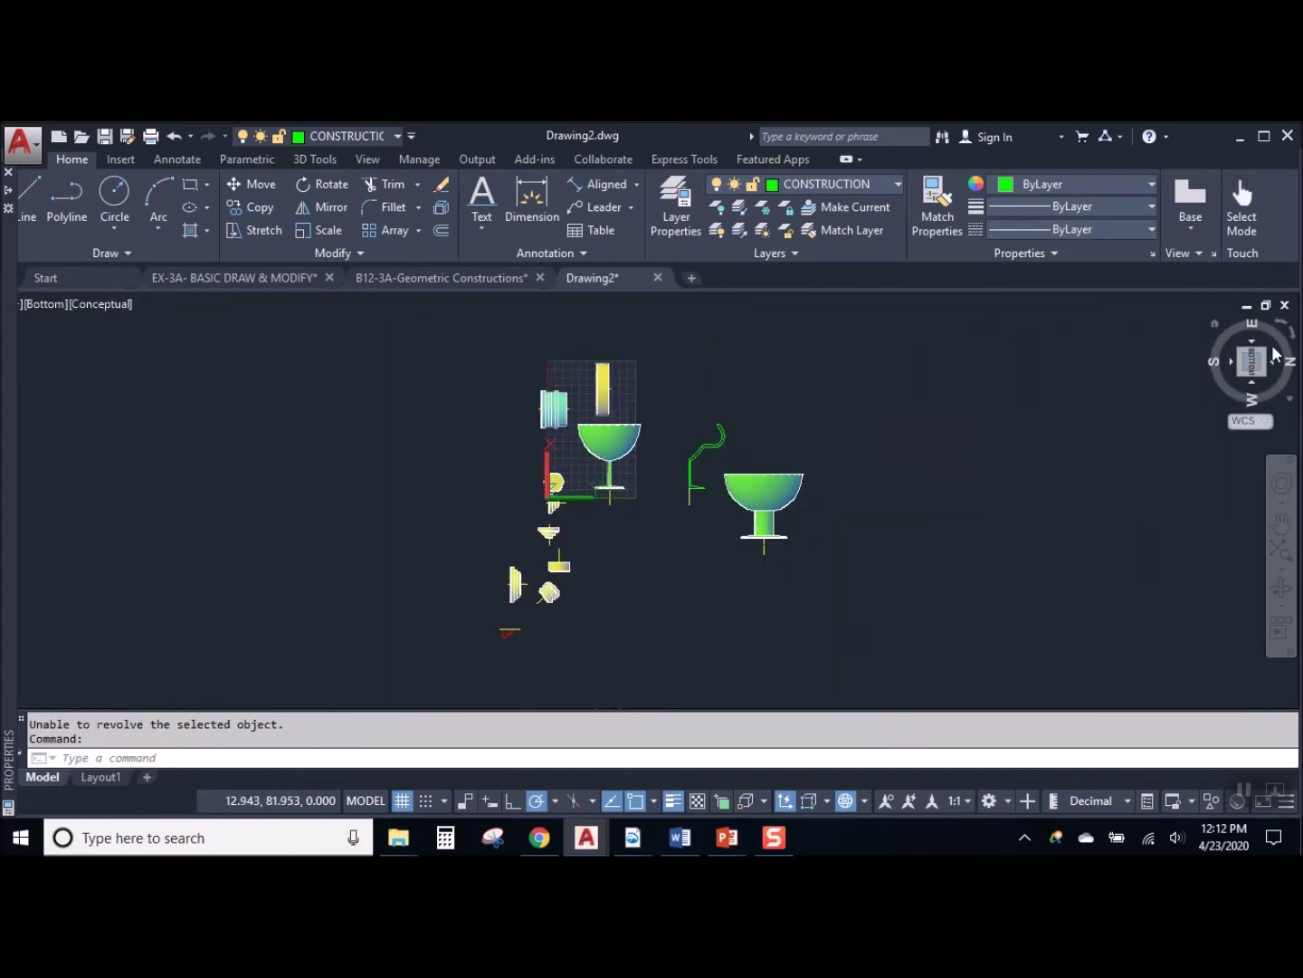
{"action": "left_click", "coordinate": [49, 304]}
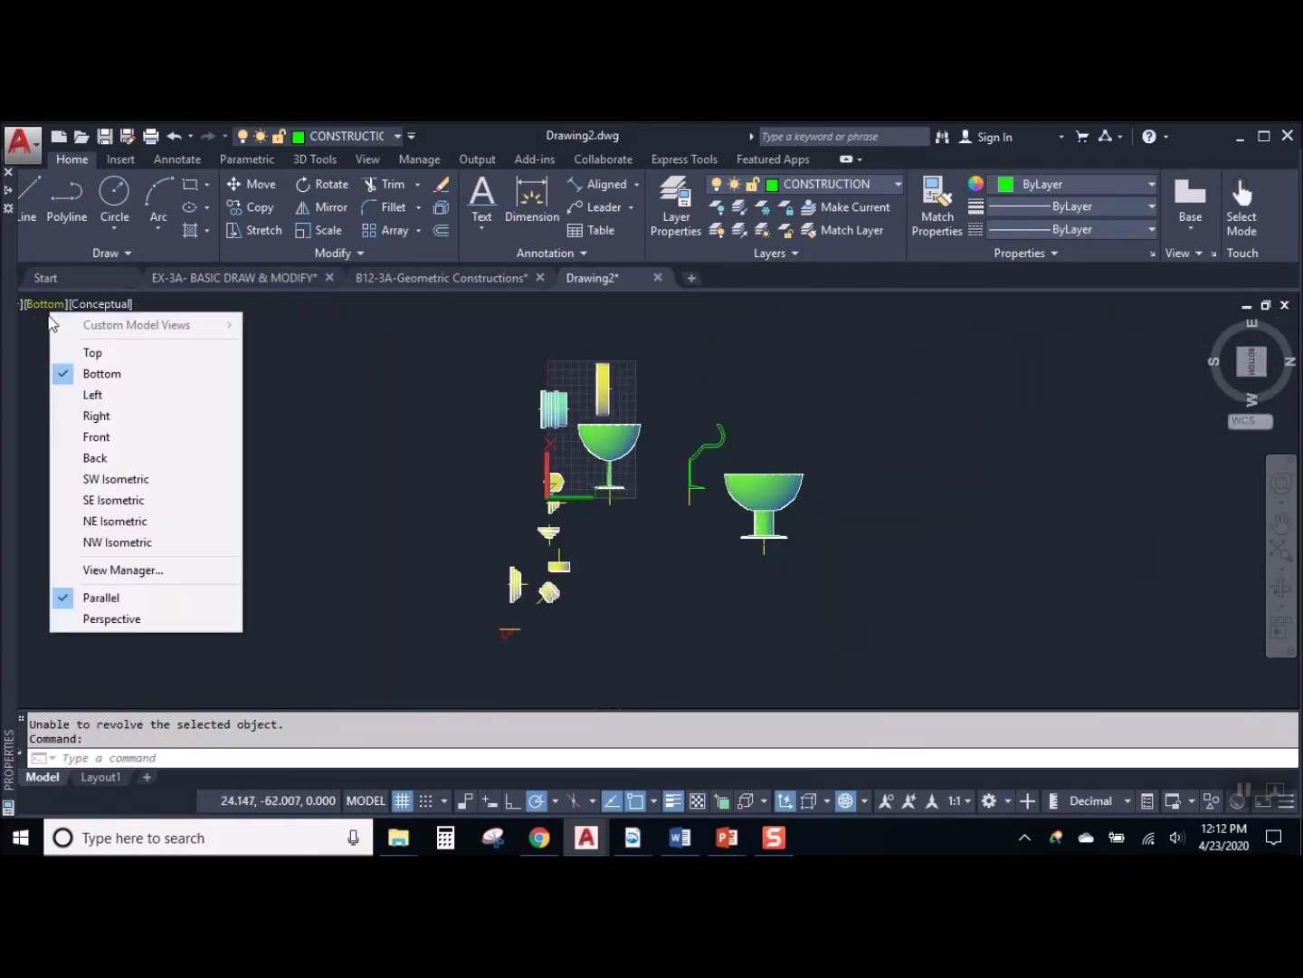
{"action": "left_click", "coordinate": [71, 353]}
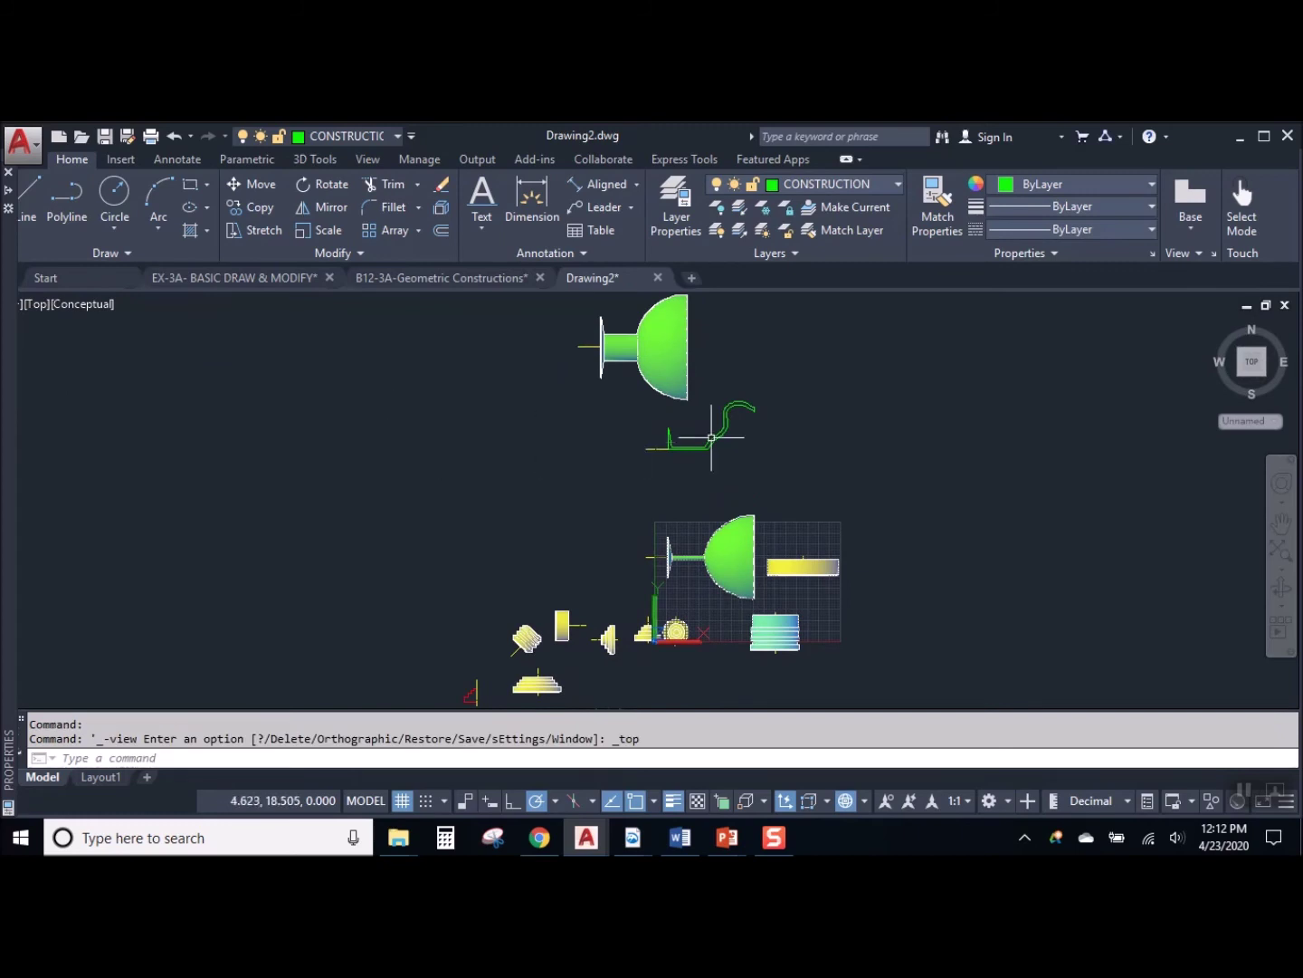
{"action": "scroll", "coordinate": [621, 465], "scroll_direction": "up", "scroll_amount": 5}
{"action": "scroll", "coordinate": [766, 537], "scroll_direction": "up", "scroll_amount": 5}
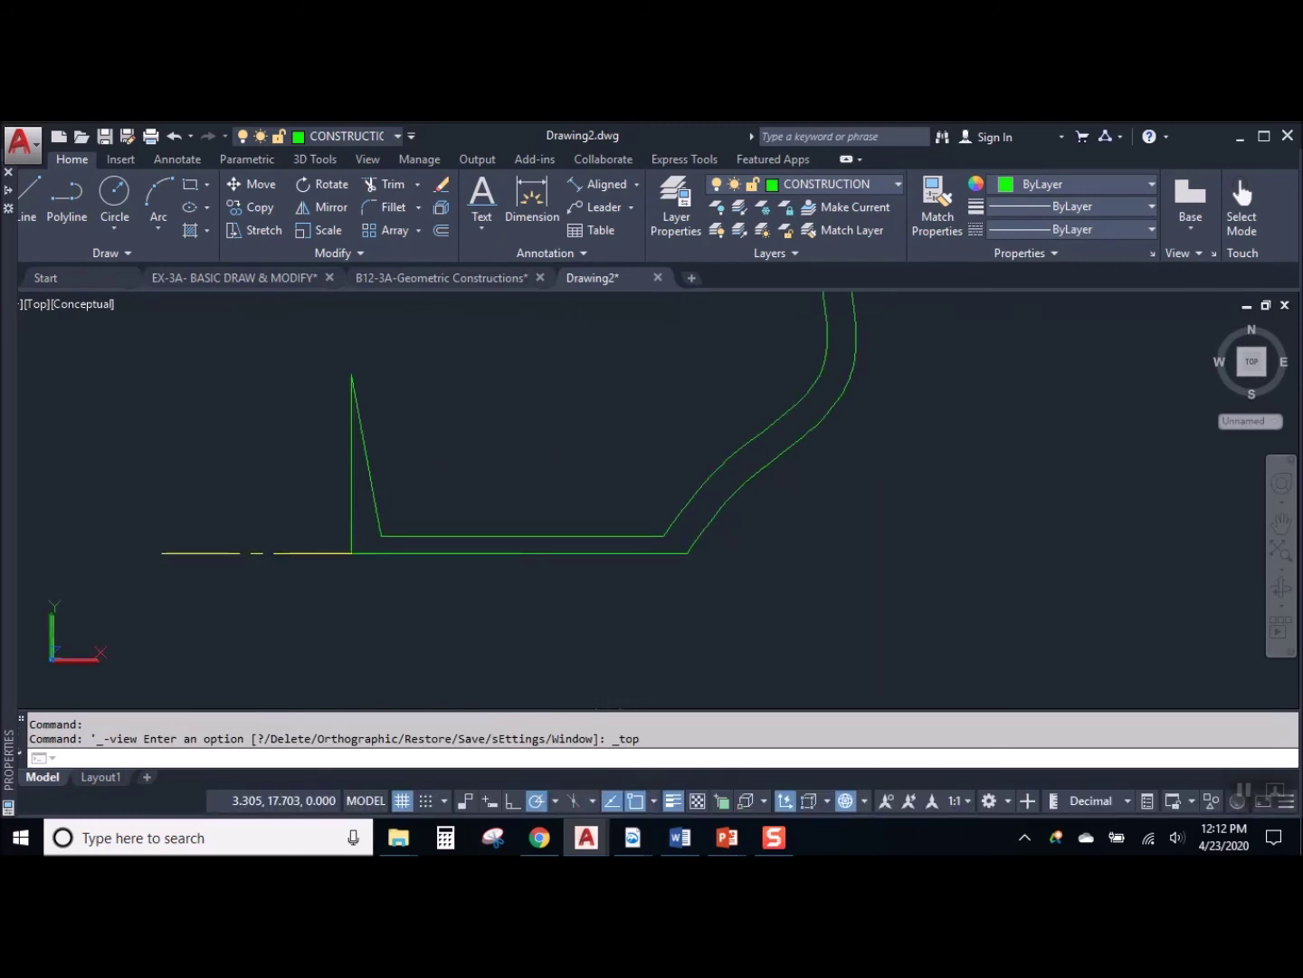
{"action": "scroll", "coordinate": [766, 537], "scroll_direction": "down", "scroll_amount": 5}
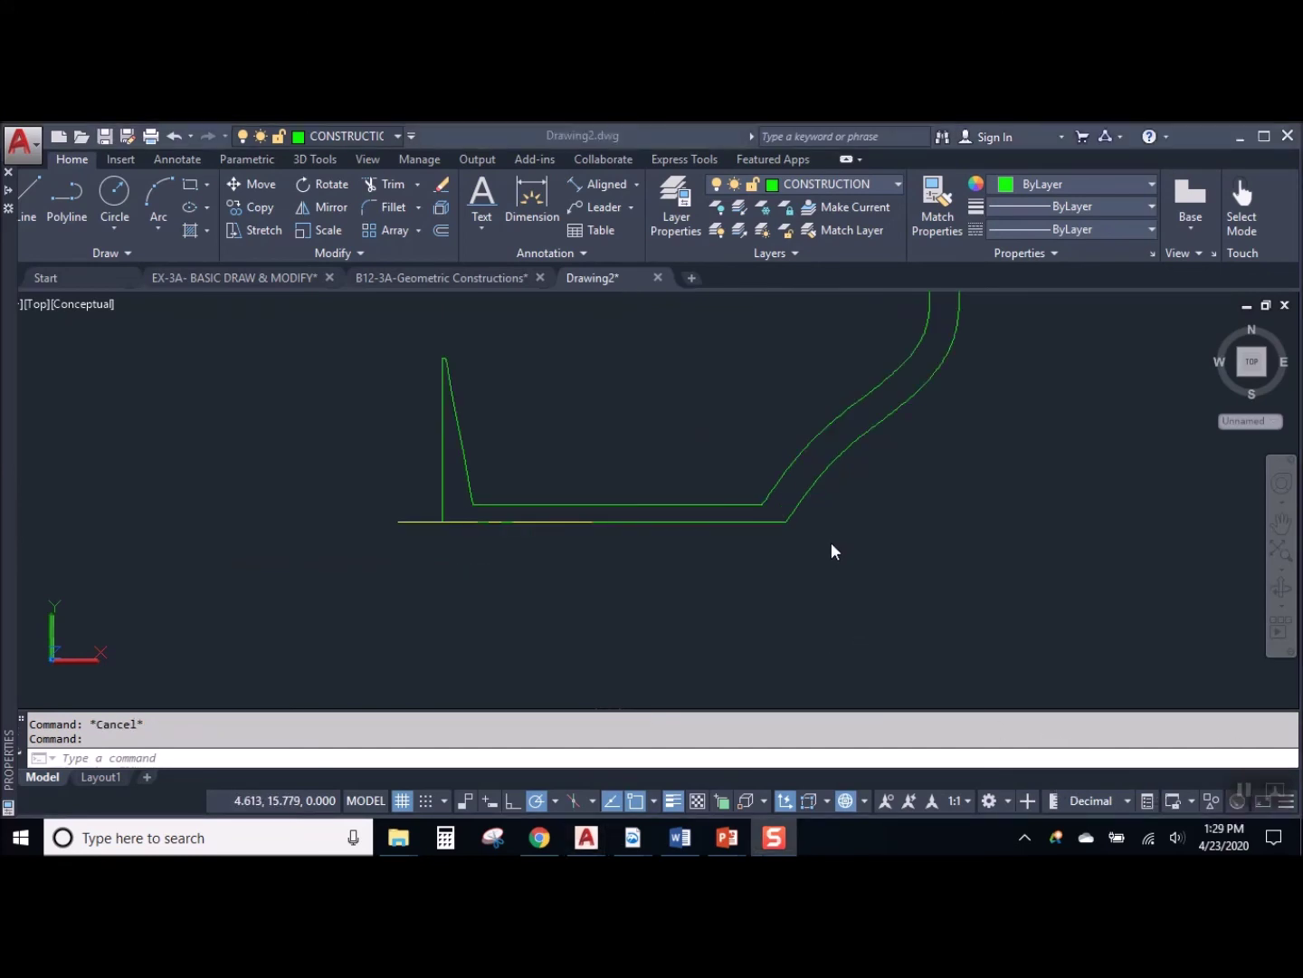
{"action": "middle_click_drag", "start_coordinate": [824, 509], "coordinate": [738, 558]}
{"action": "scroll", "coordinate": [734, 558], "scroll_direction": "up", "scroll_amount": 4}
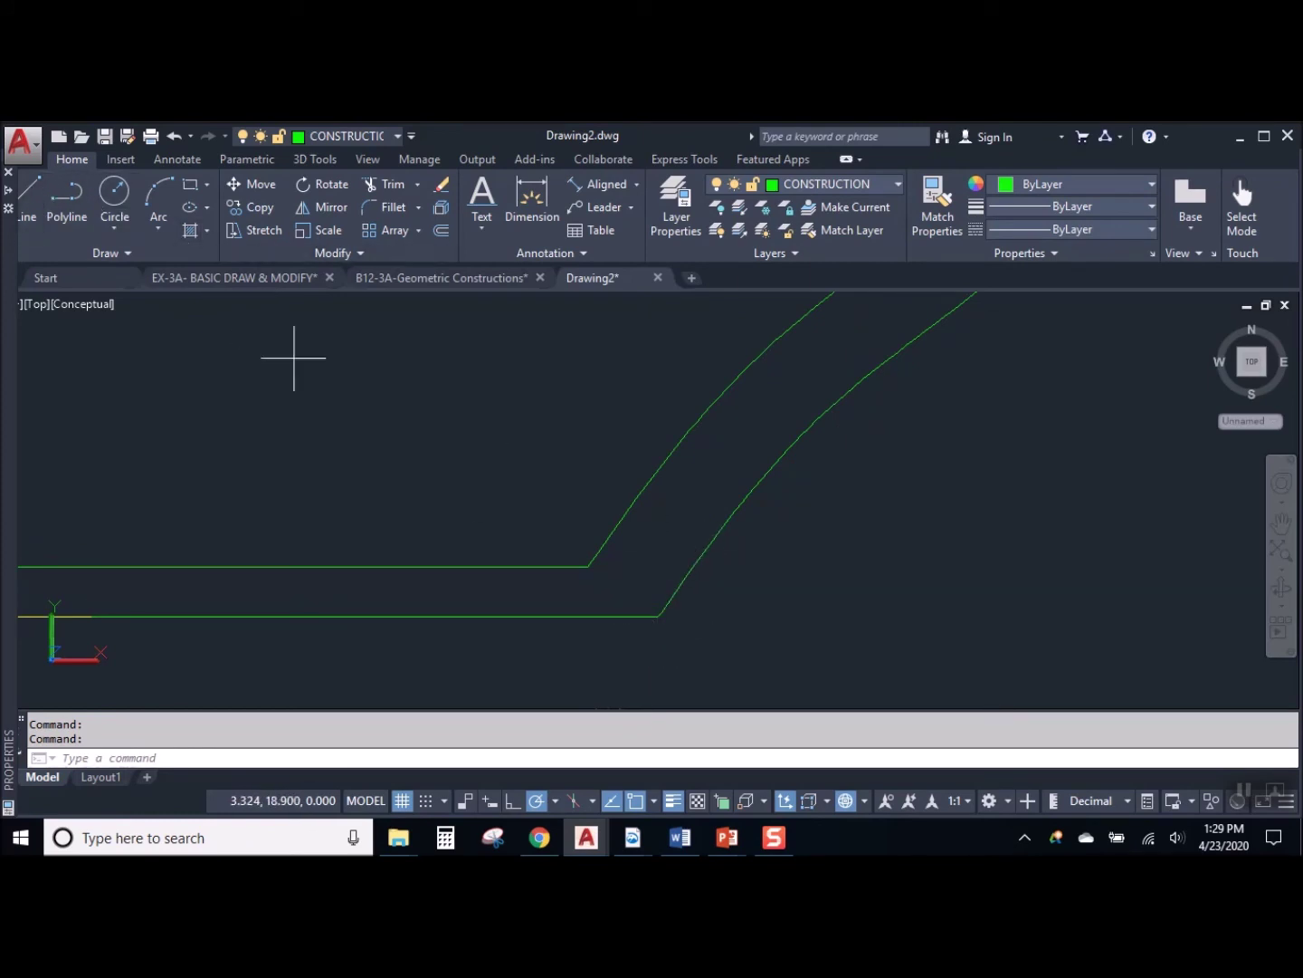
Draw a short line across the profile's lower sloped corner
{"action": "left_click", "coordinate": [627, 616]}
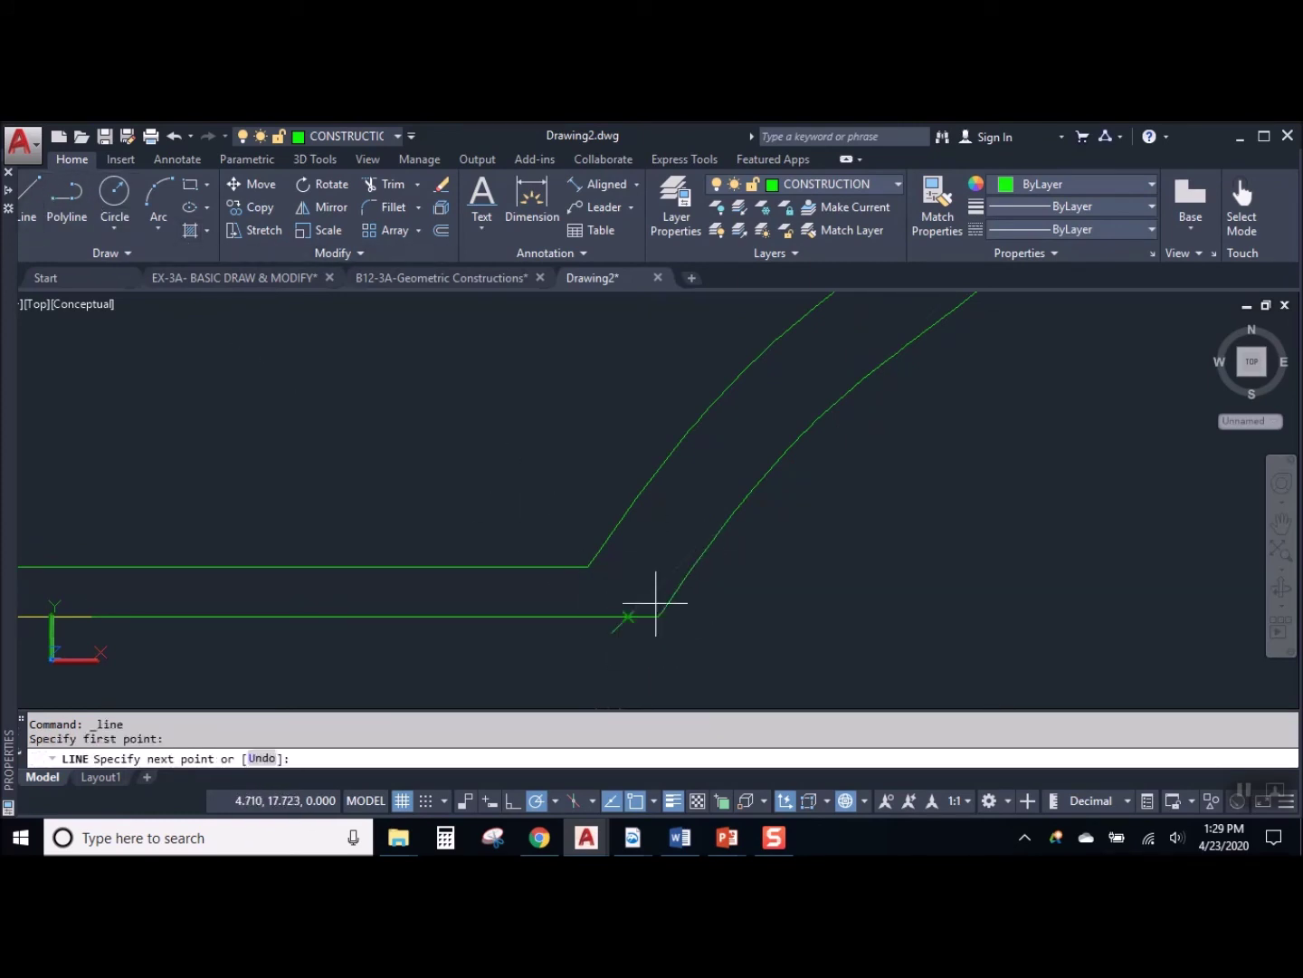
{"action": "left_click", "coordinate": [747, 543]}
{"action": "key", "text": "Return"}
Trim the overhanging line ends where the inner curve meets the glass foot
{"action": "type", "text": "TR"}
{"action": "key", "text": "Return"}
{"action": "key", "text": "Return"}
{"action": "left_click", "coordinate": [737, 544]}
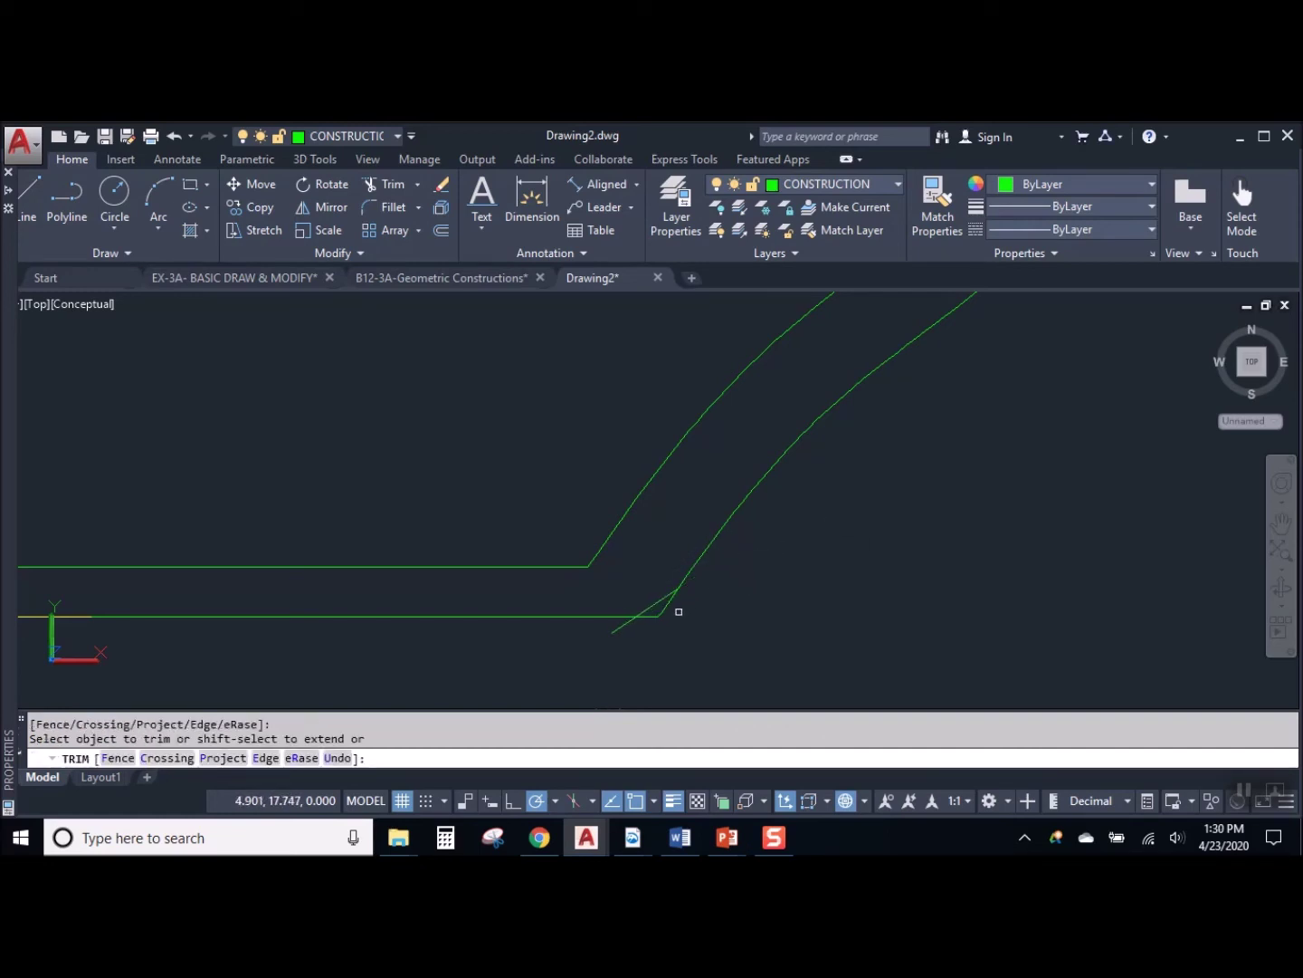
{"action": "left_click", "coordinate": [658, 620]}
{"action": "left_click", "coordinate": [655, 620]}
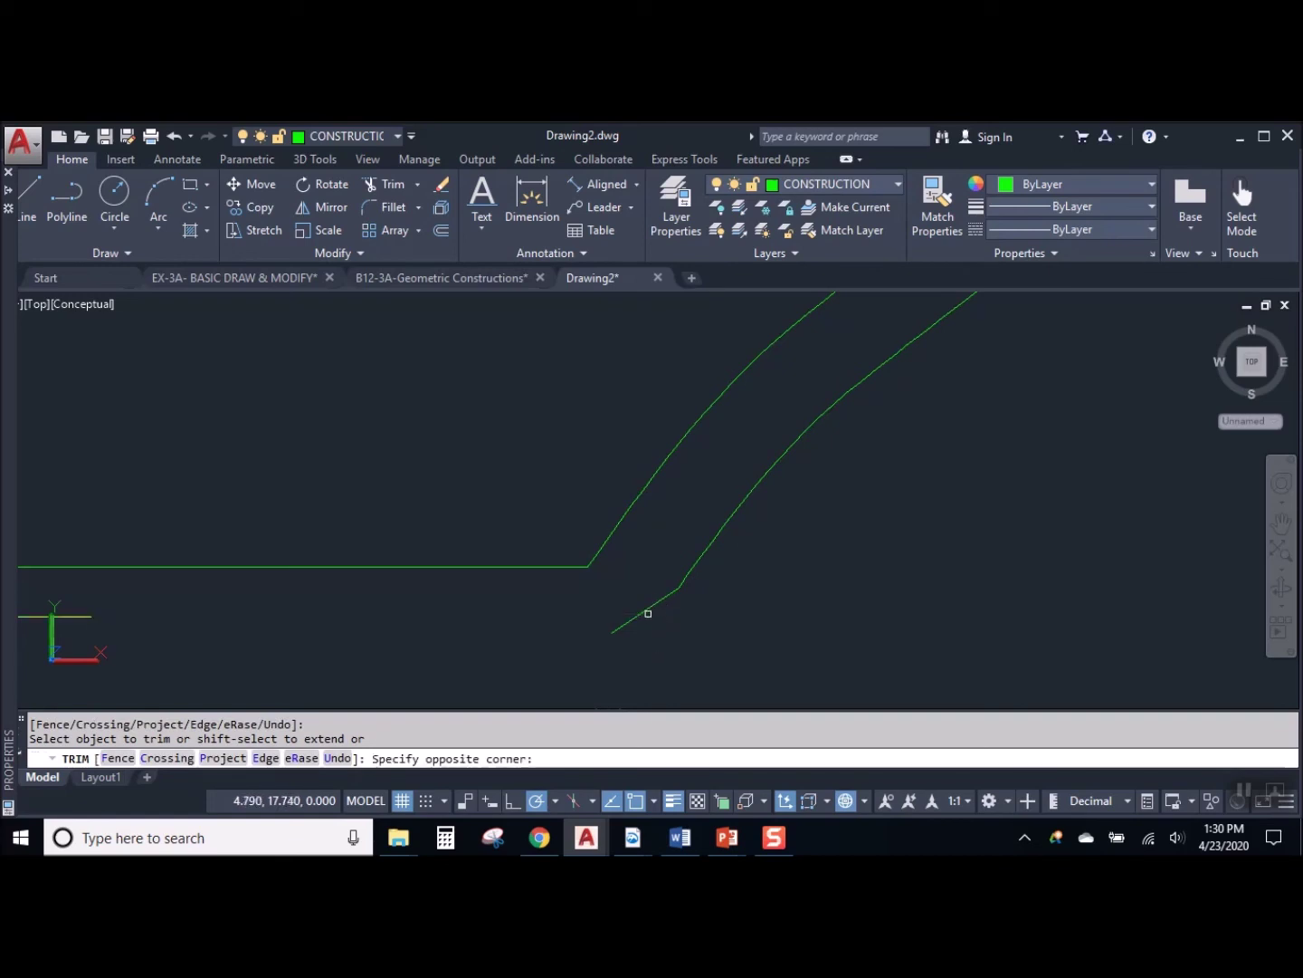
{"action": "key", "text": "ctrl+z"}
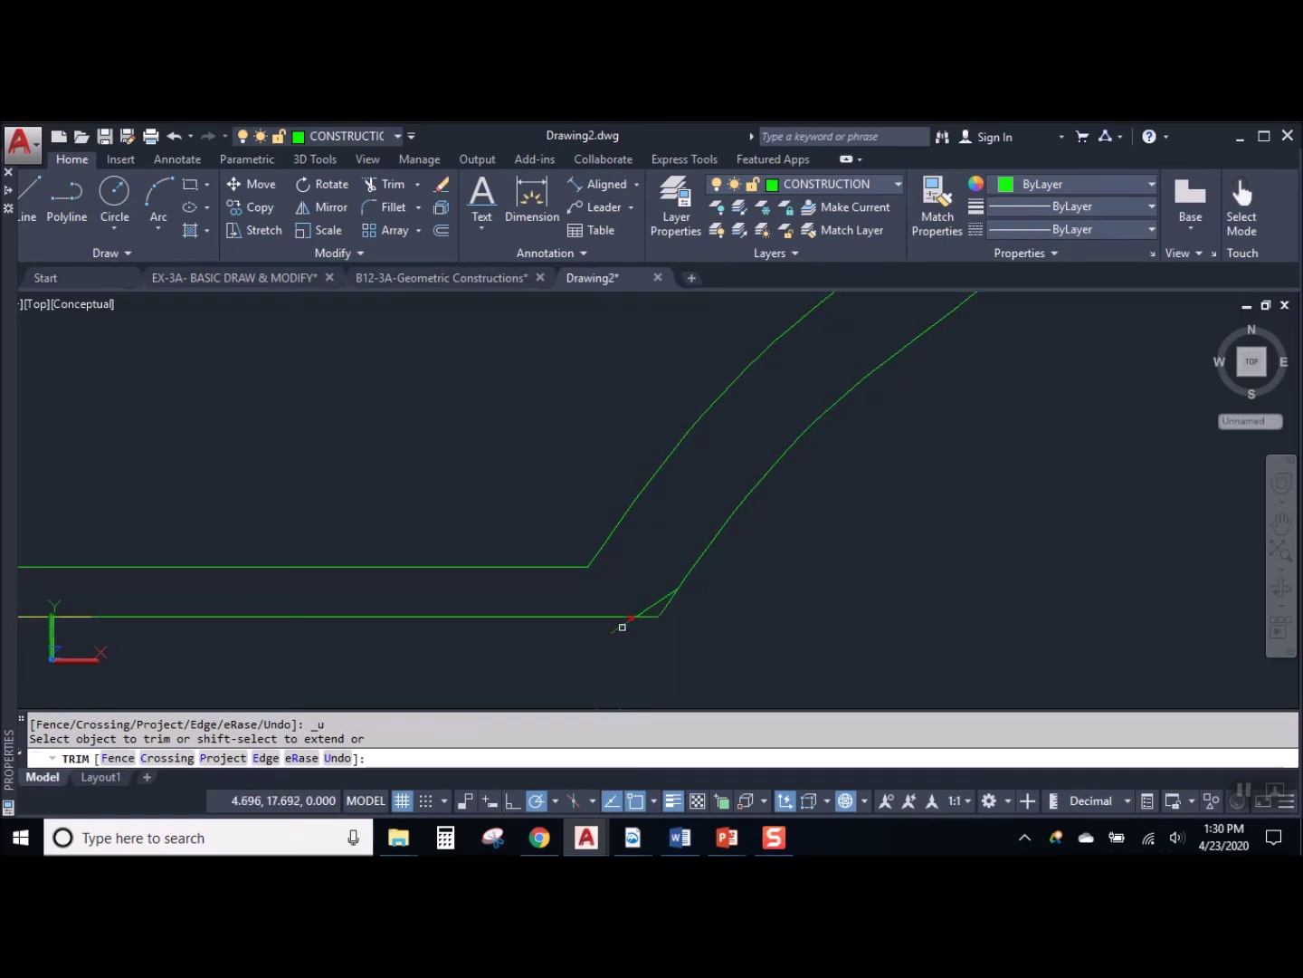
{"action": "scroll", "coordinate": [656, 624], "scroll_direction": "up", "scroll_amount": 3}
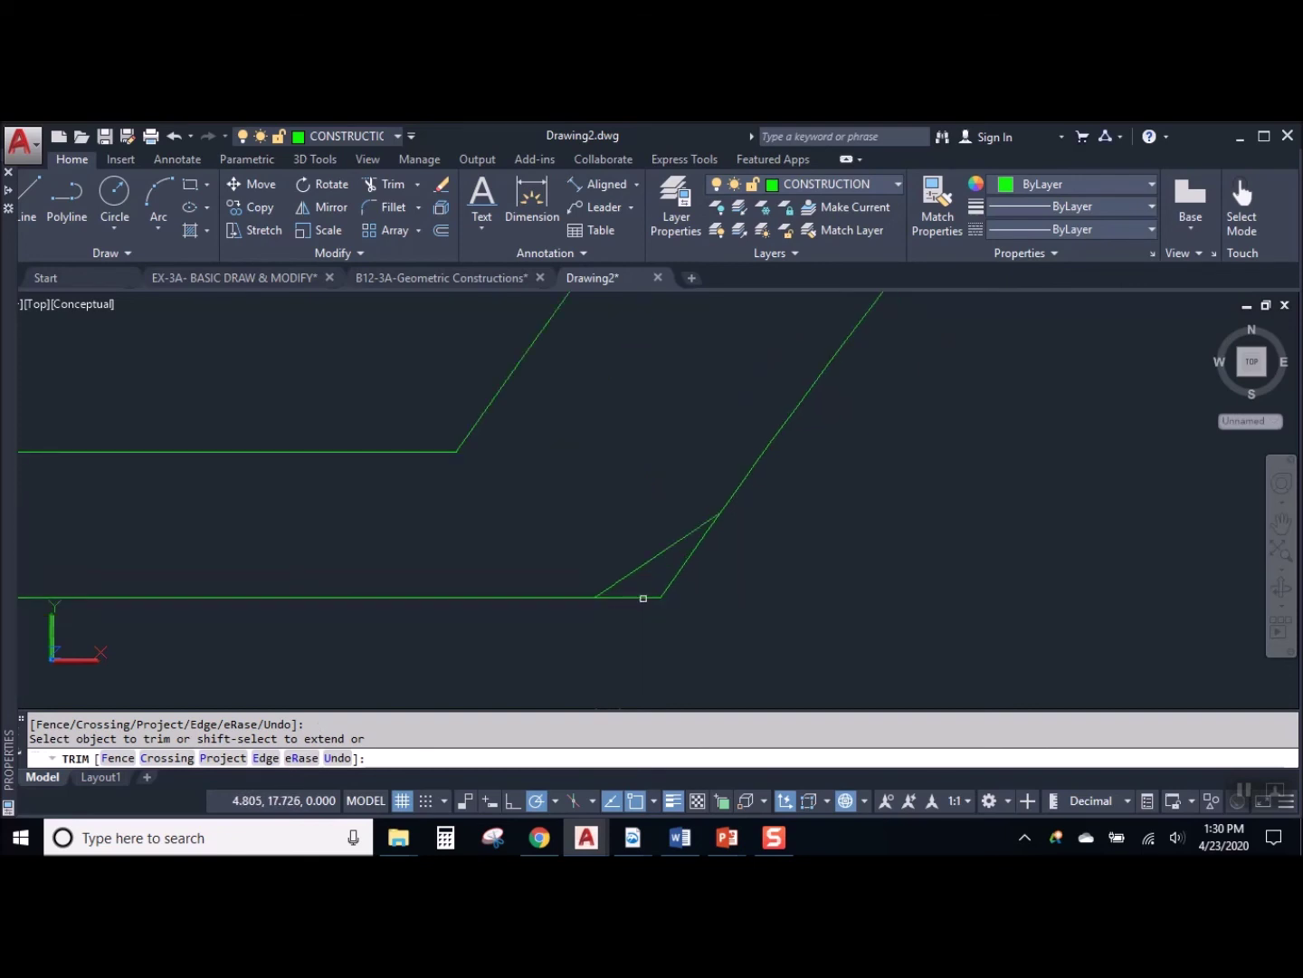
{"action": "left_click", "coordinate": [657, 602]}
{"action": "scroll", "coordinate": [811, 620], "scroll_direction": "down", "scroll_amount": 3}
{"action": "key", "text": "Escape"}
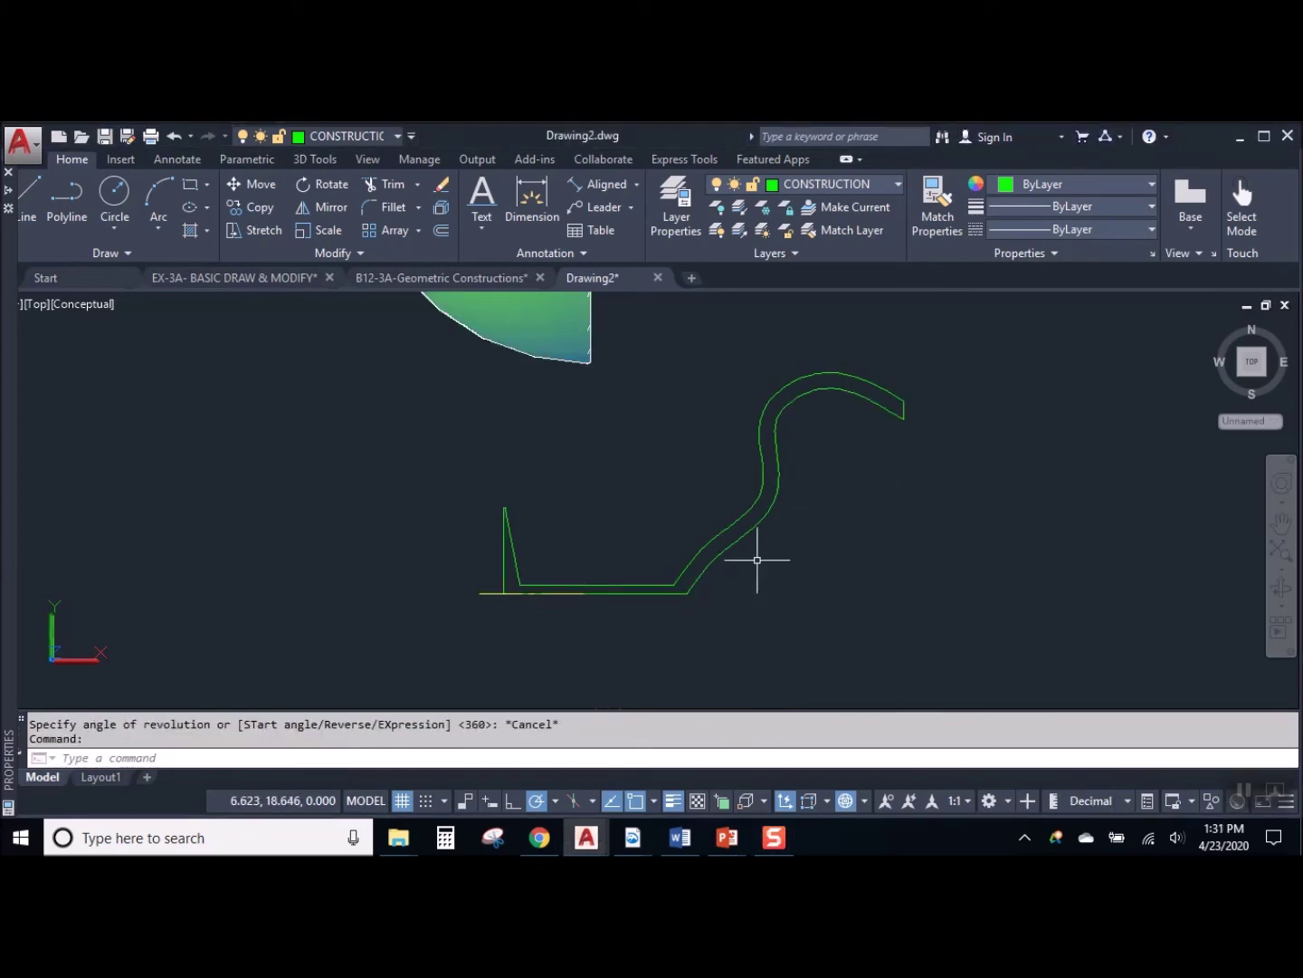
{"action": "left_click", "coordinate": [512, 548]}
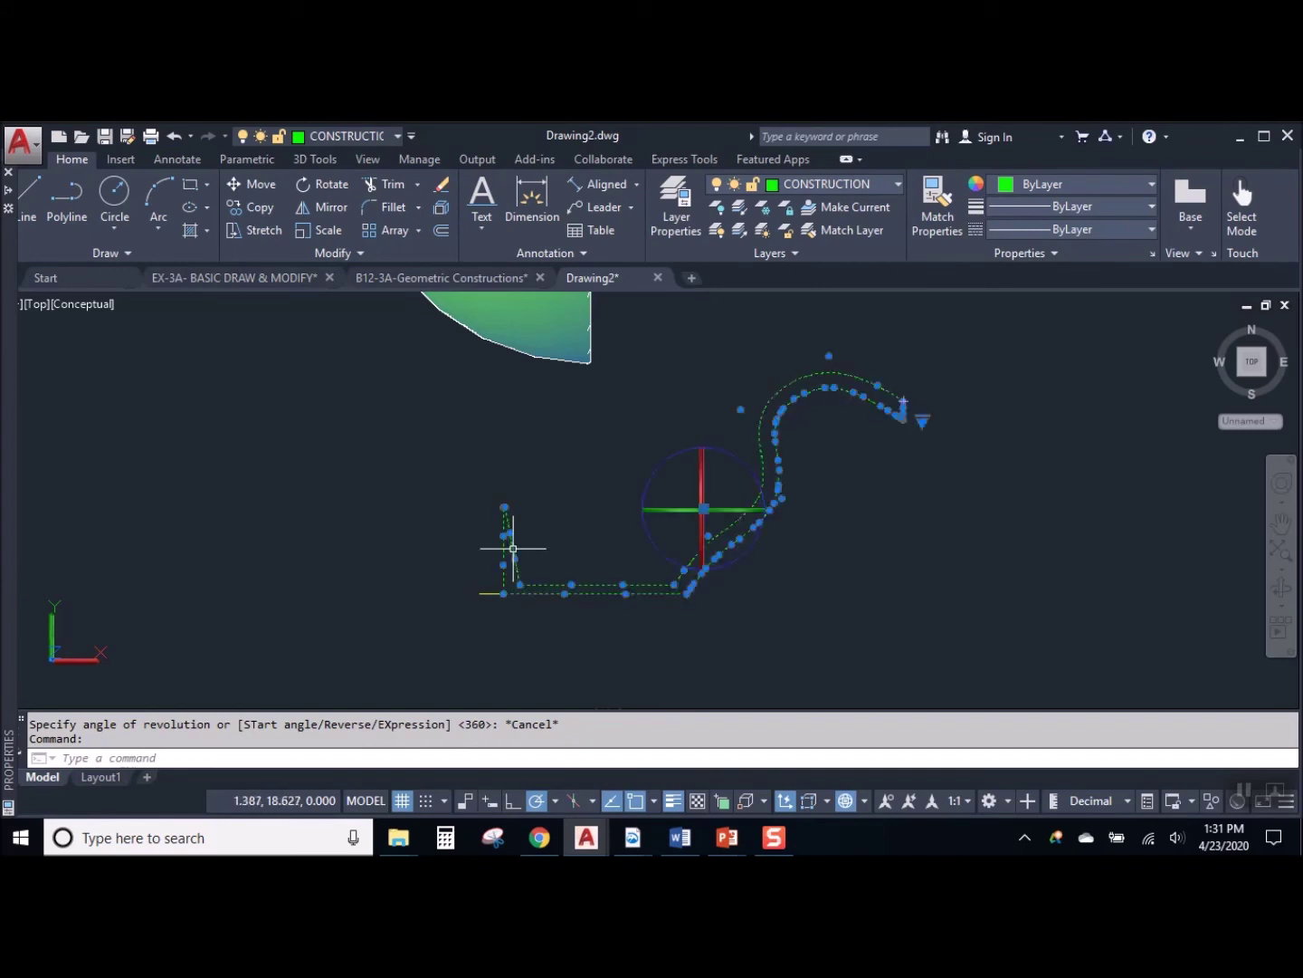
{"action": "key", "text": "Escape"}
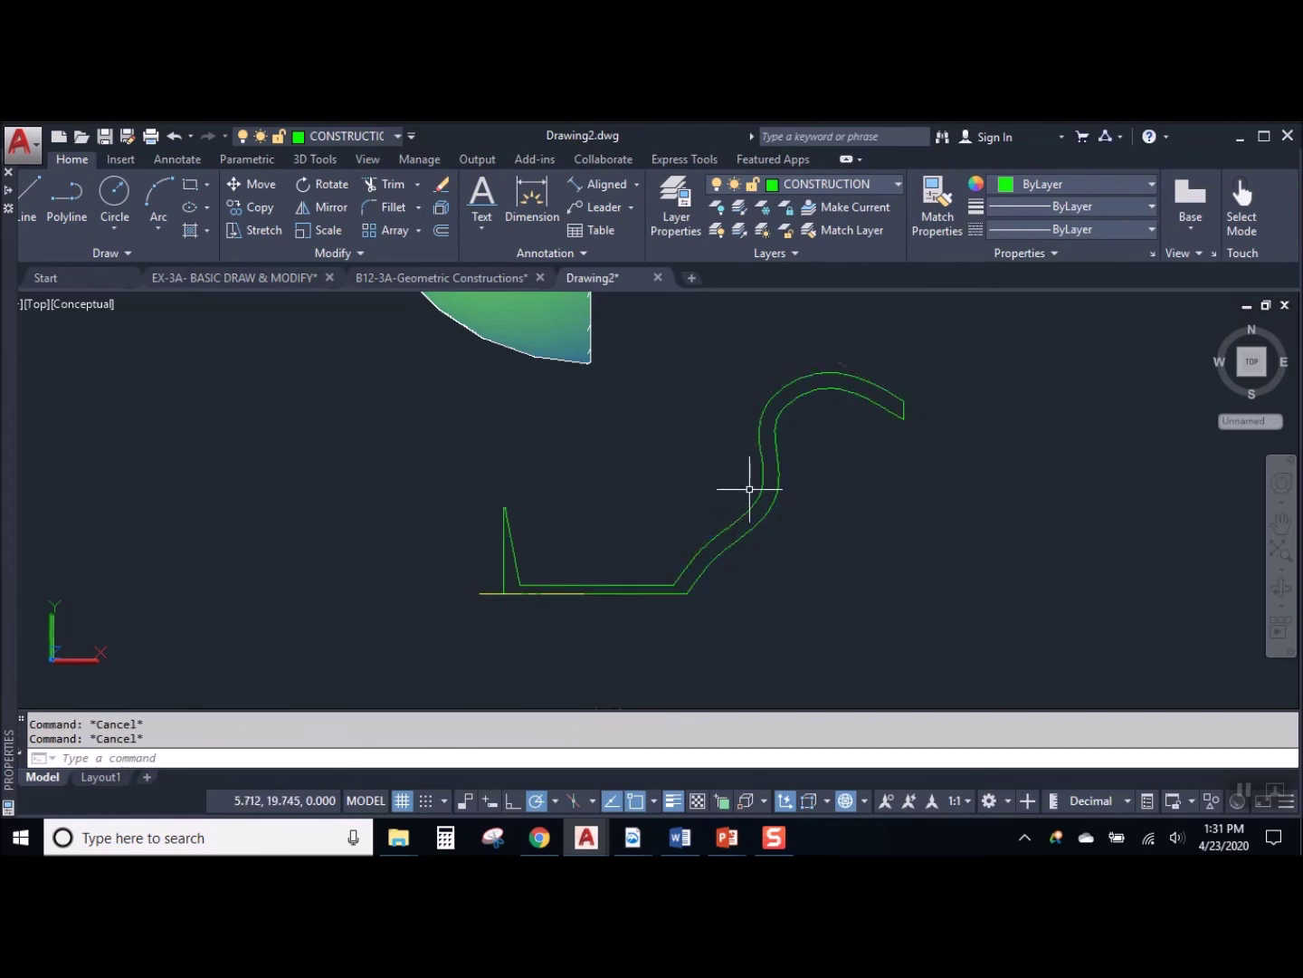
Revolve the S-shaped profile 360° about its centre line with REV, then orbit to view the goblet
{"action": "middle_click_drag", "start_coordinate": [707, 519], "coordinate": [705, 546]}
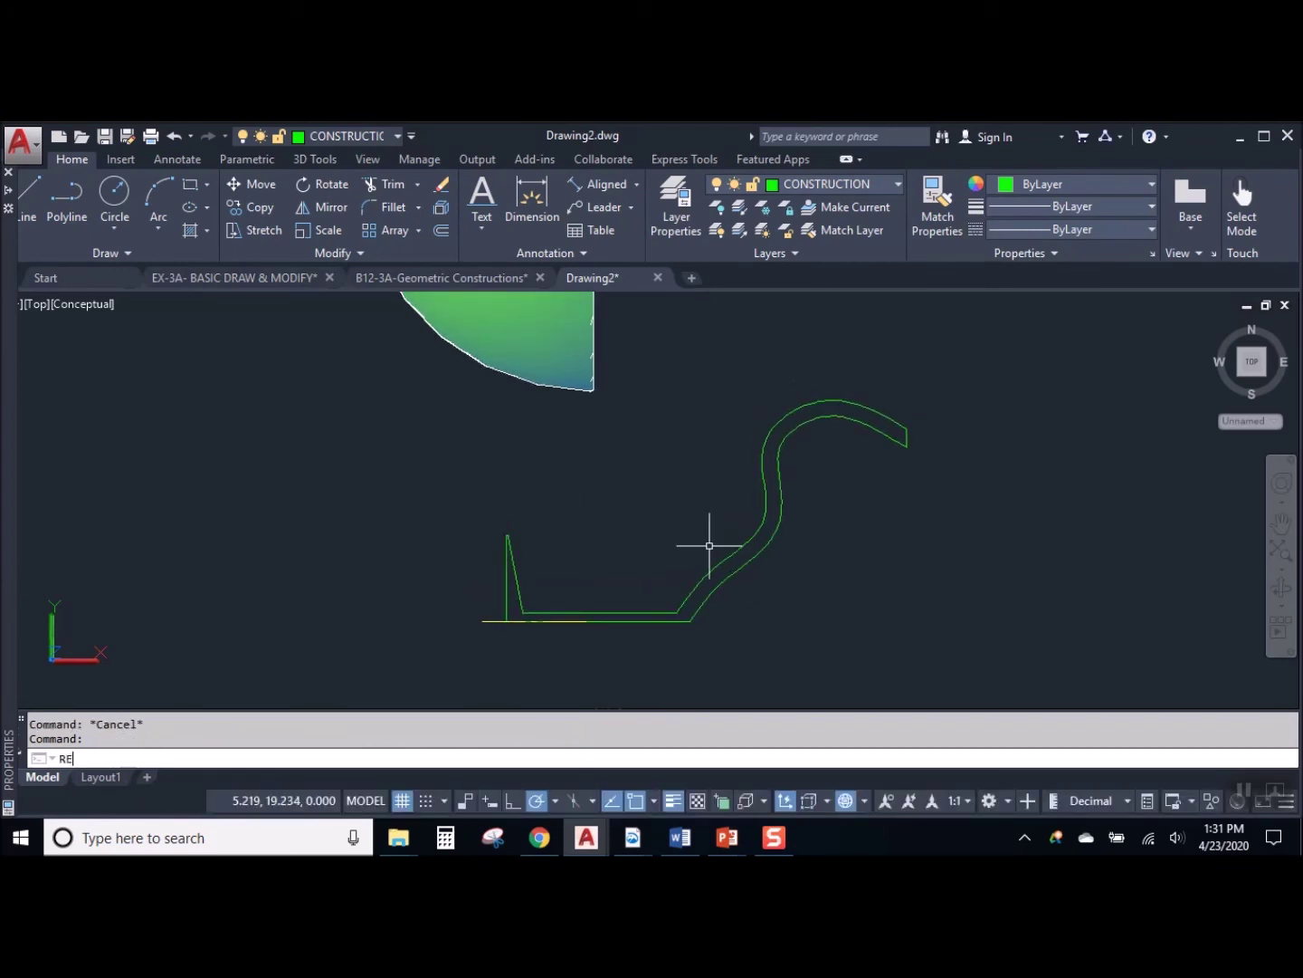
{"action": "type", "text": "REV"}
{"action": "key", "text": "Return"}
{"action": "left_click", "coordinate": [724, 545]}
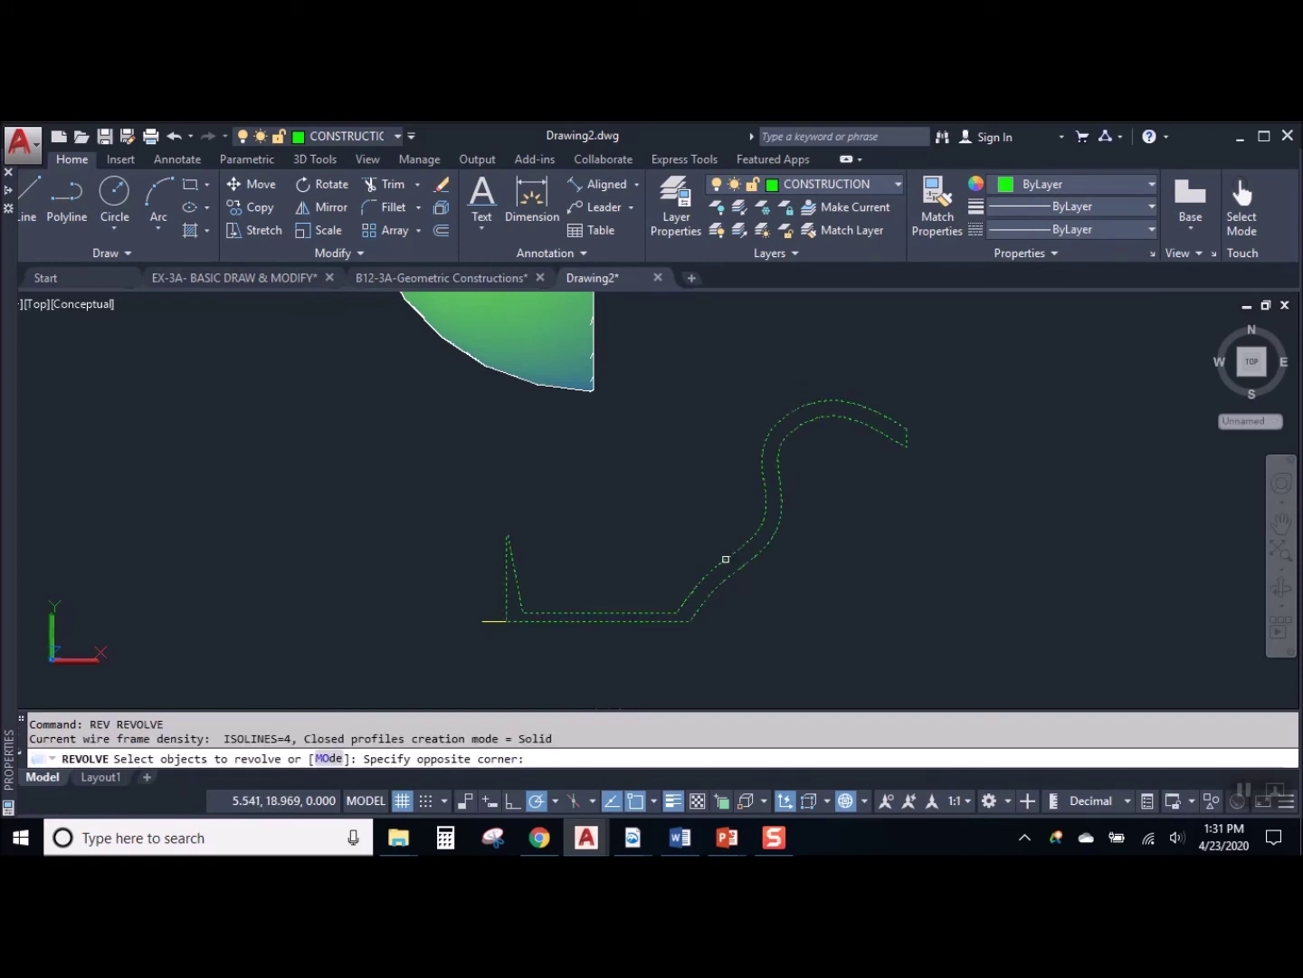
{"action": "left_click", "coordinate": [671, 533]}
{"action": "key", "text": "Return"}
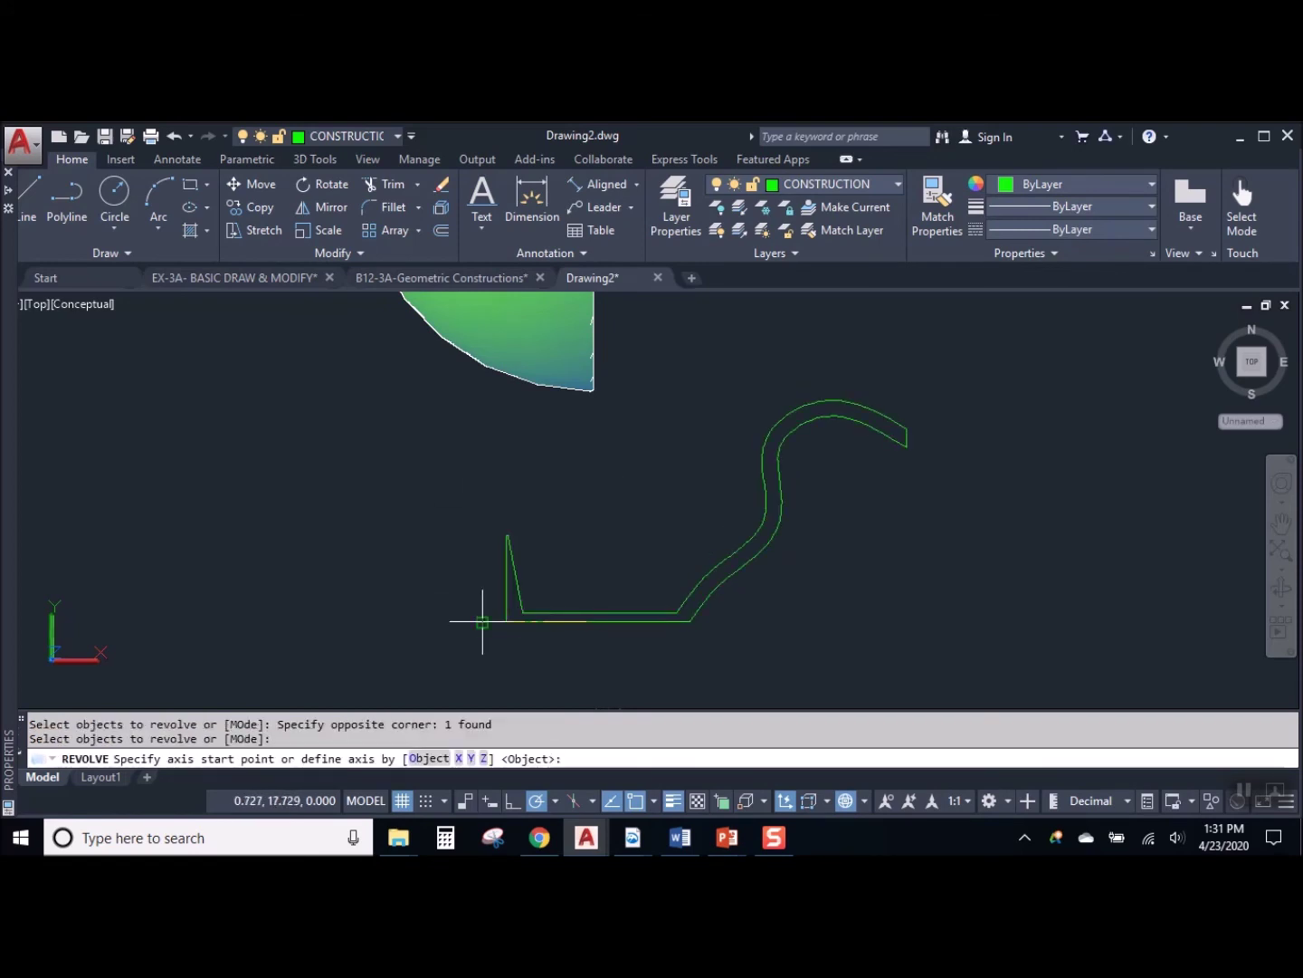
{"action": "left_click", "coordinate": [483, 621]}
{"action": "left_click", "coordinate": [768, 621]}
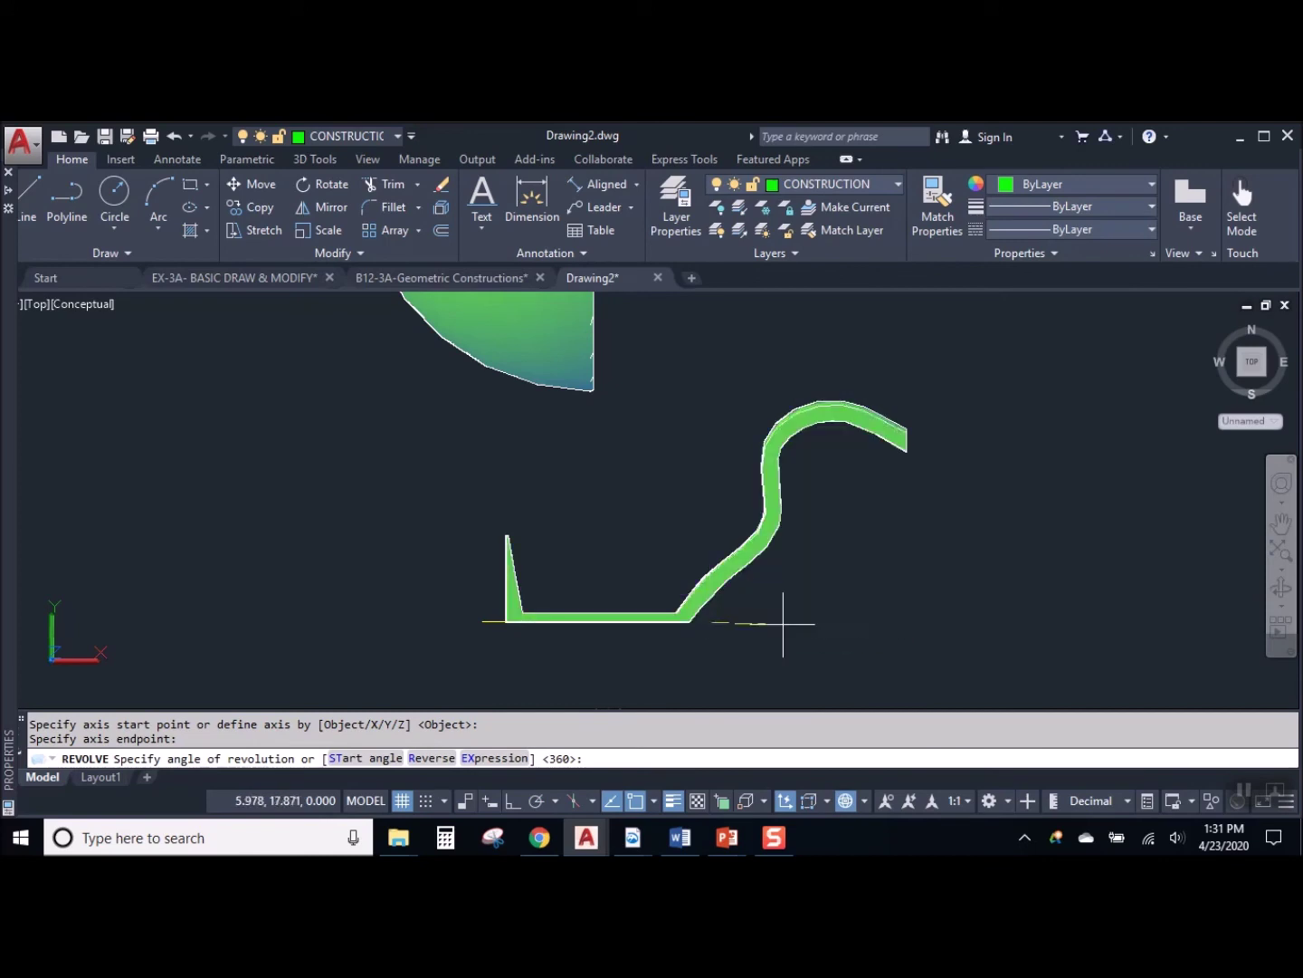
{"action": "key", "text": "Return"}
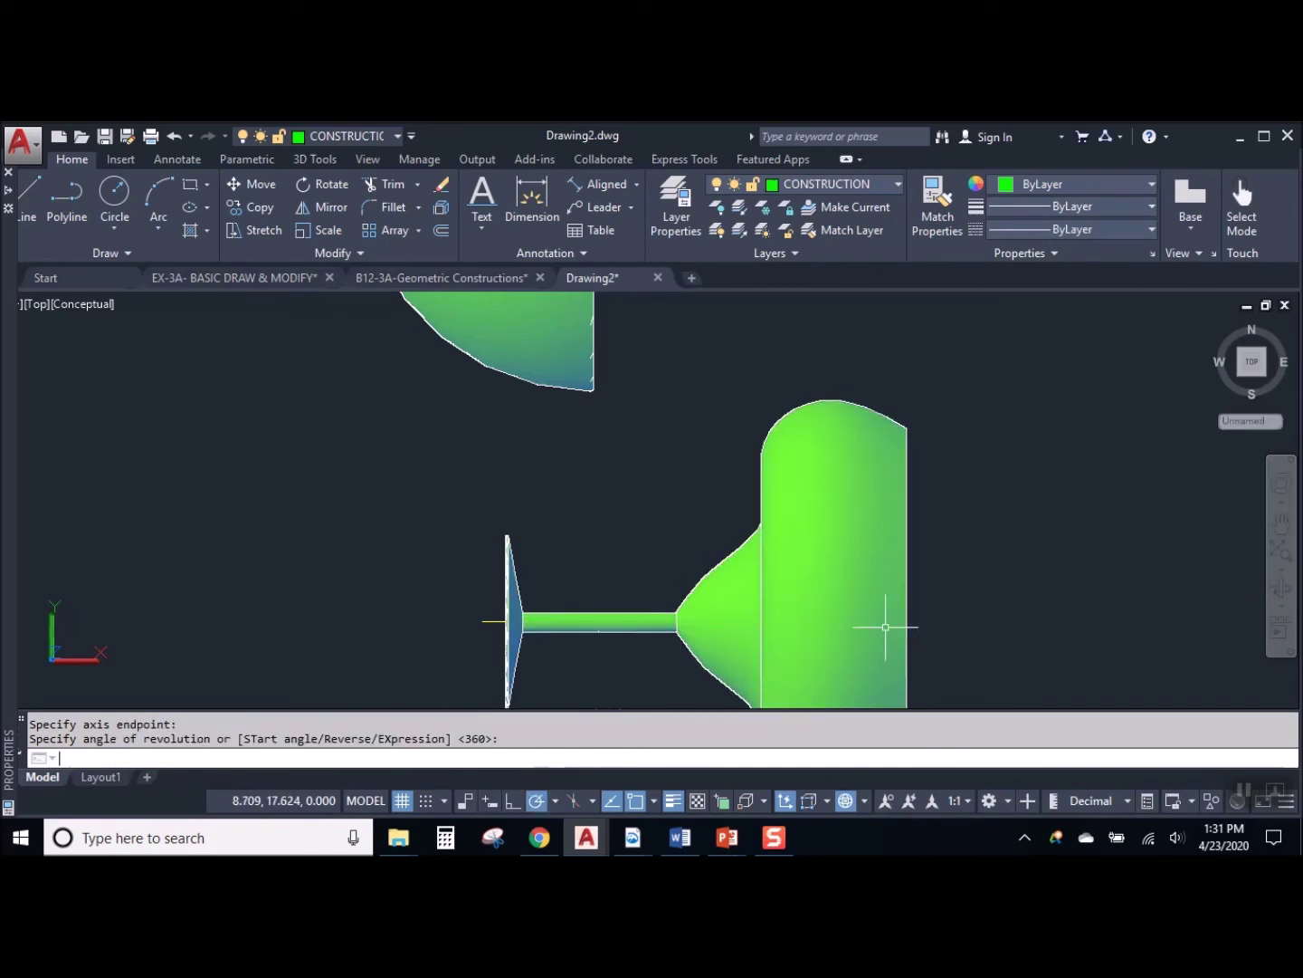
{"action": "middle_click_drag", "start_coordinate": [868, 509], "coordinate": [648, 480], "text": "shift"}
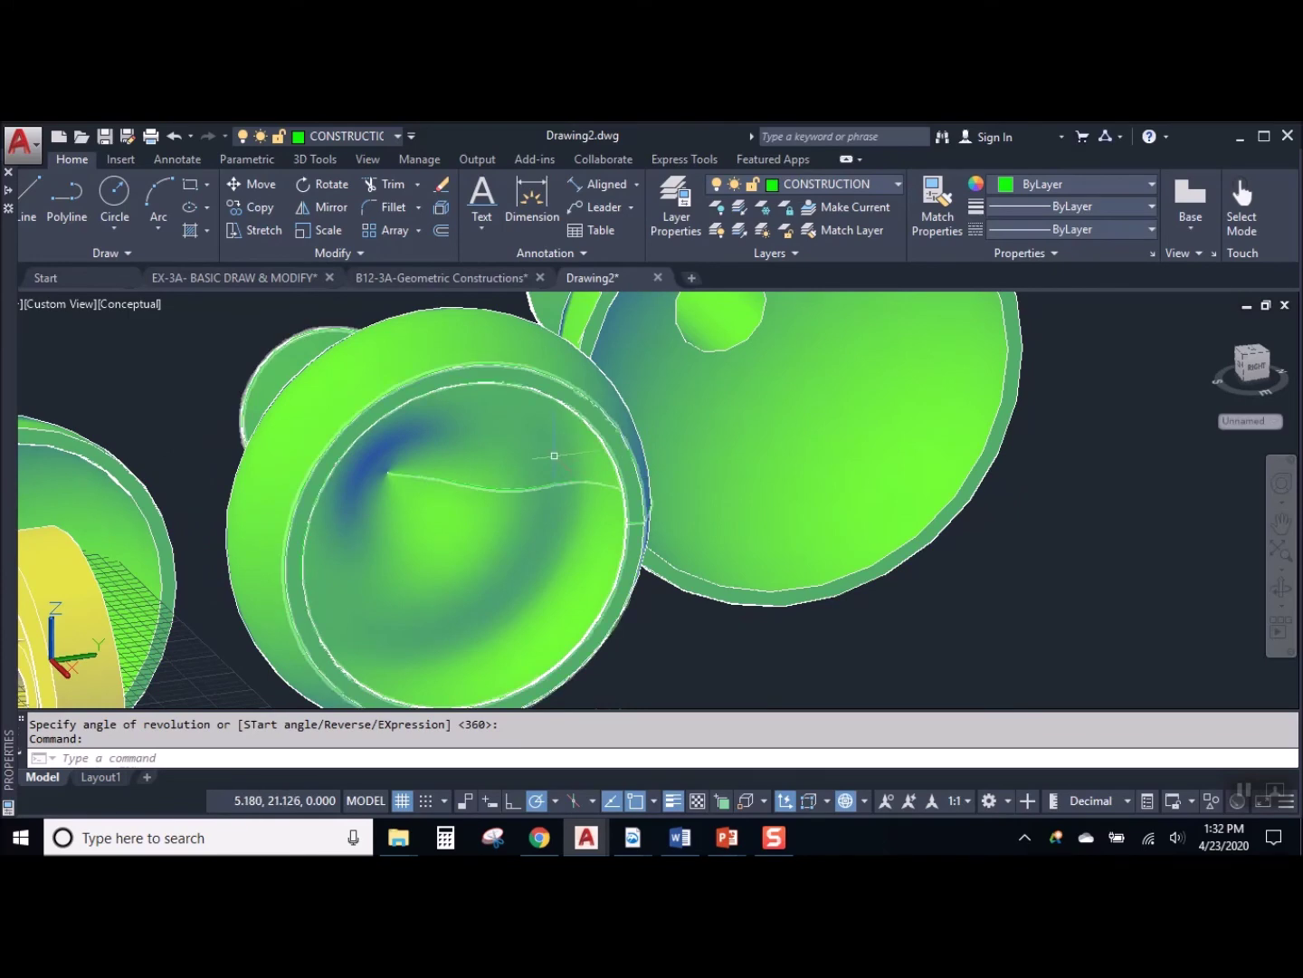
{"action": "mouse_move", "coordinate": [554, 455]}
{"action": "middle_click_drag", "start_coordinate": [508, 507], "coordinate": [572, 618], "text": "shift"}
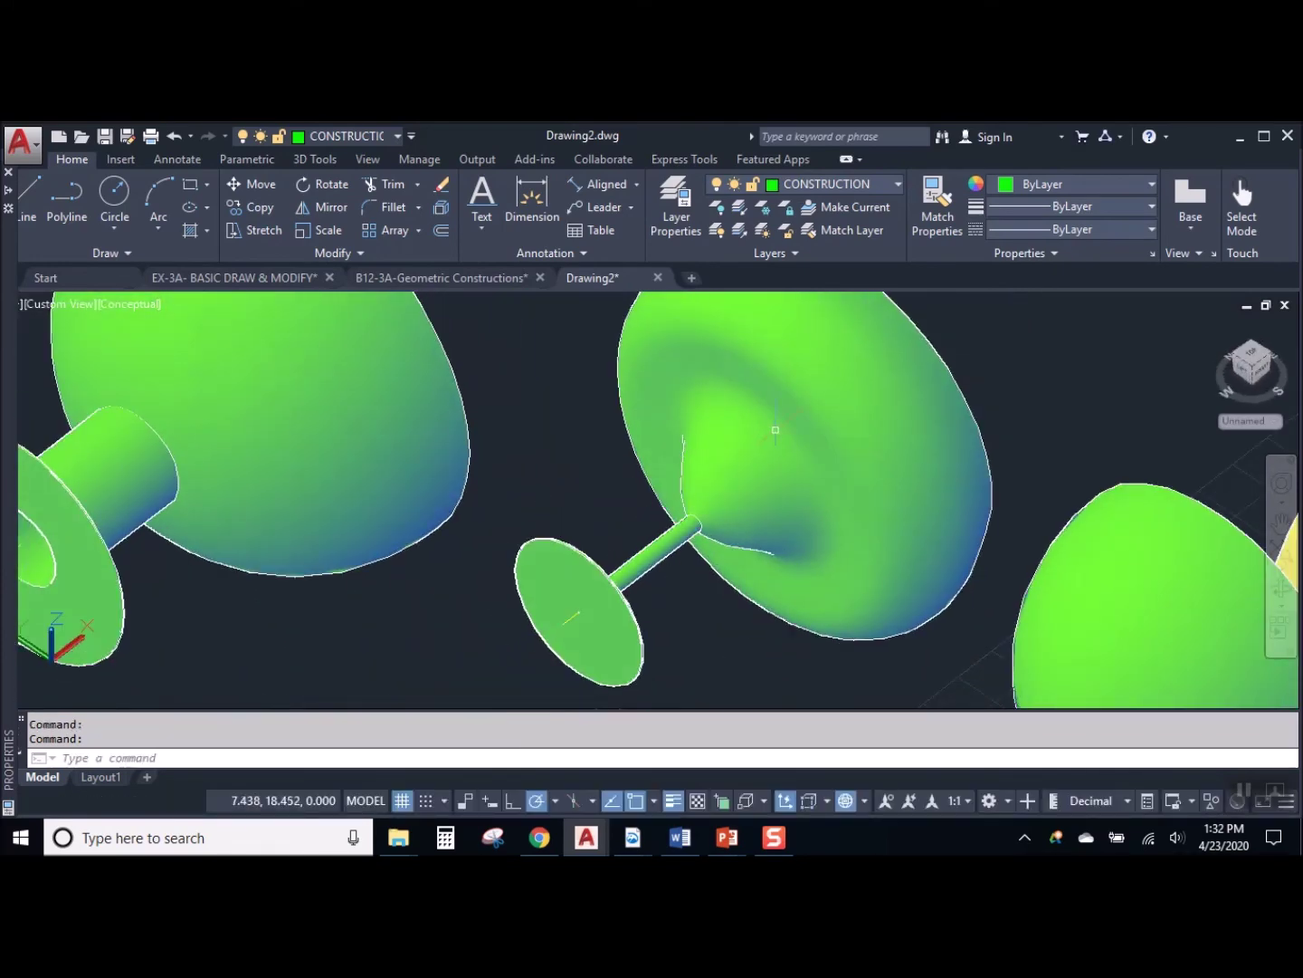
{"action": "mouse_move", "coordinate": [841, 417]}
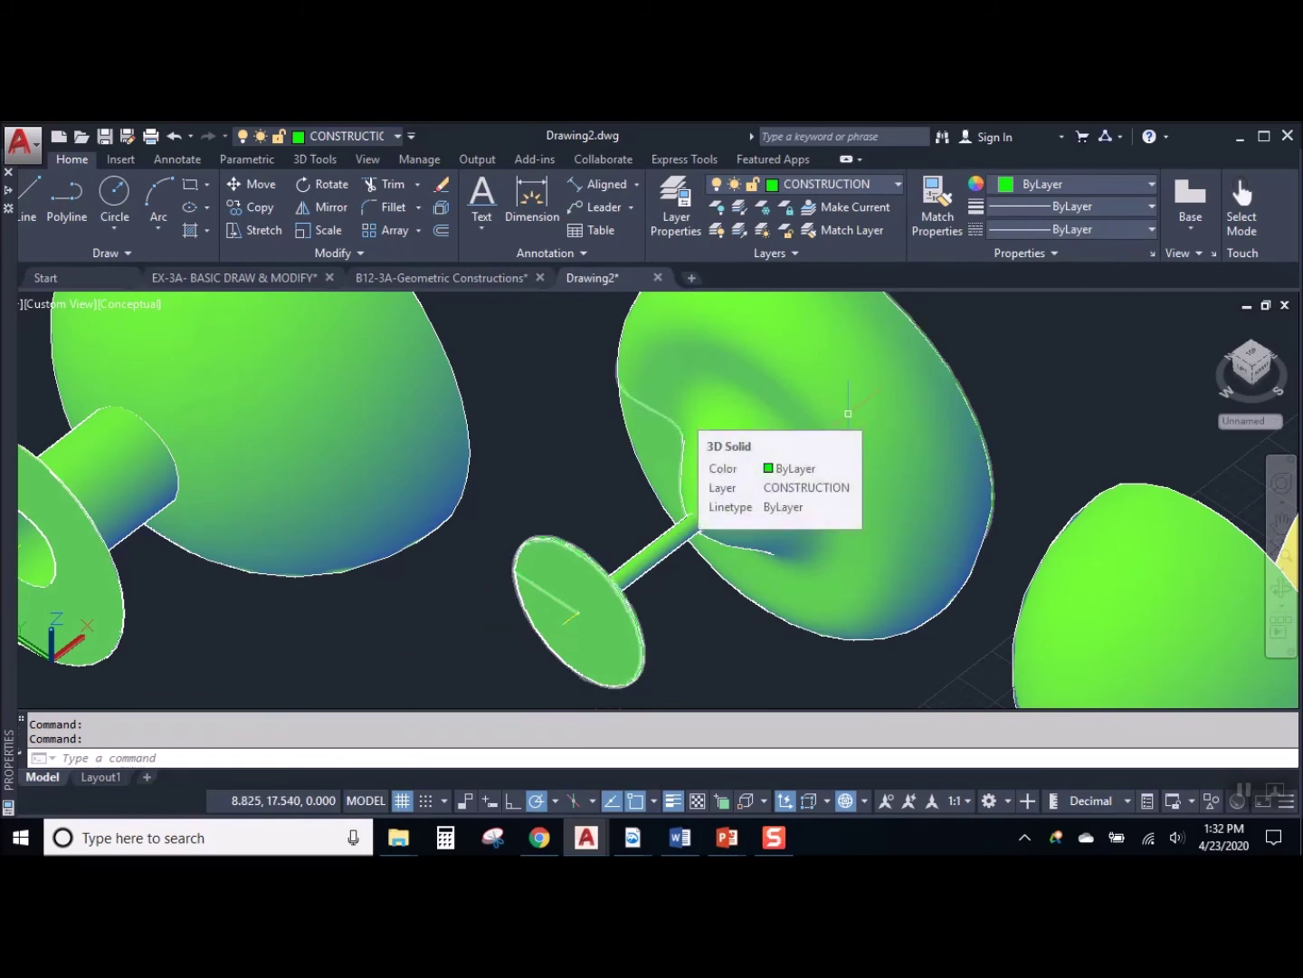
{"action": "left_click", "coordinate": [873, 392]}
{"action": "scroll", "coordinate": [942, 435], "scroll_direction": "down", "scroll_amount": 5}
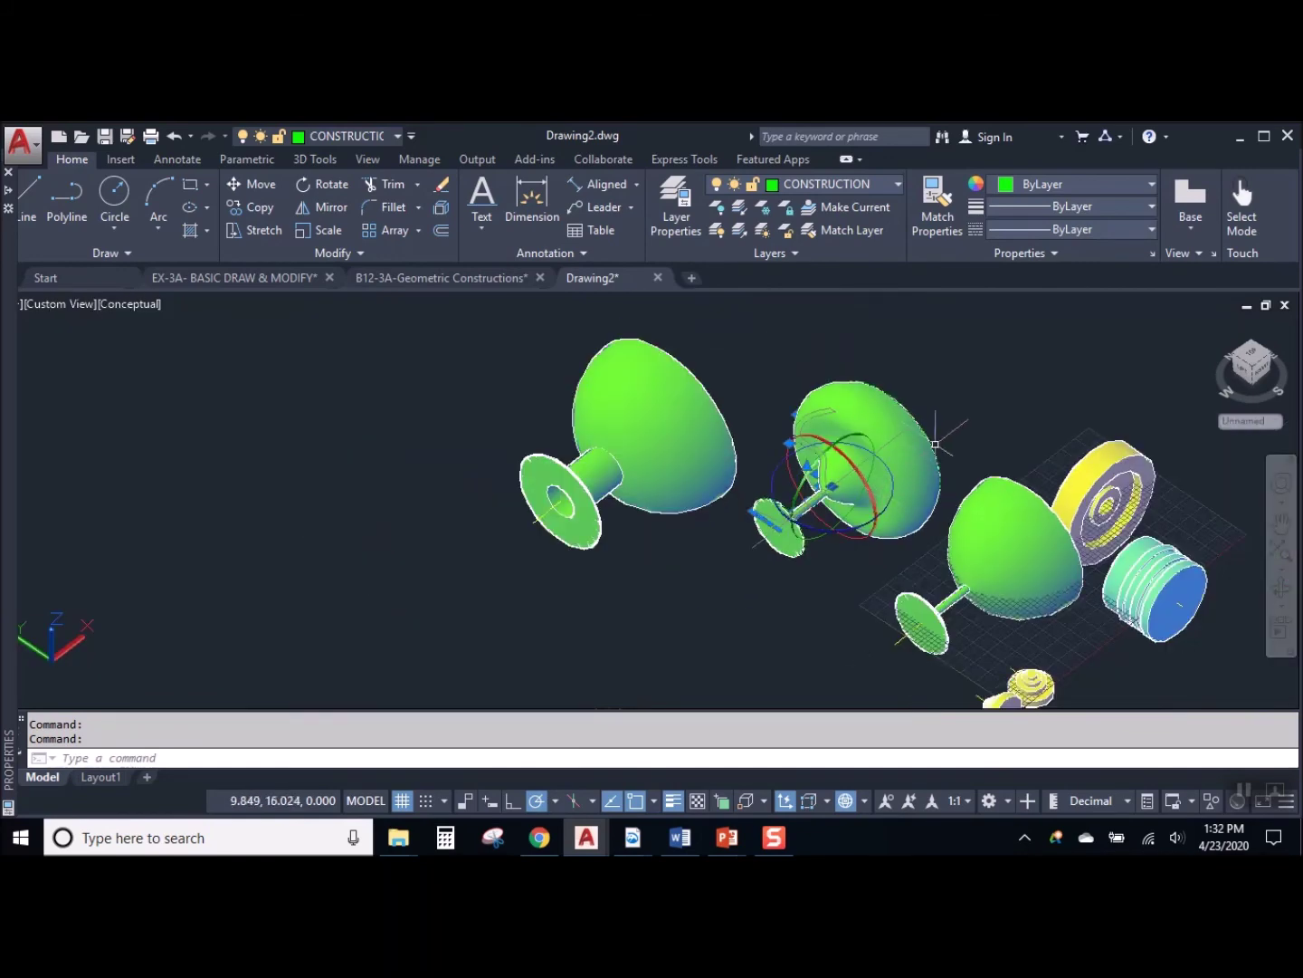
{"action": "scroll", "coordinate": [948, 441], "scroll_direction": "up", "scroll_amount": 4}
{"action": "middle_click_drag", "start_coordinate": [943, 436], "coordinate": [838, 460]}
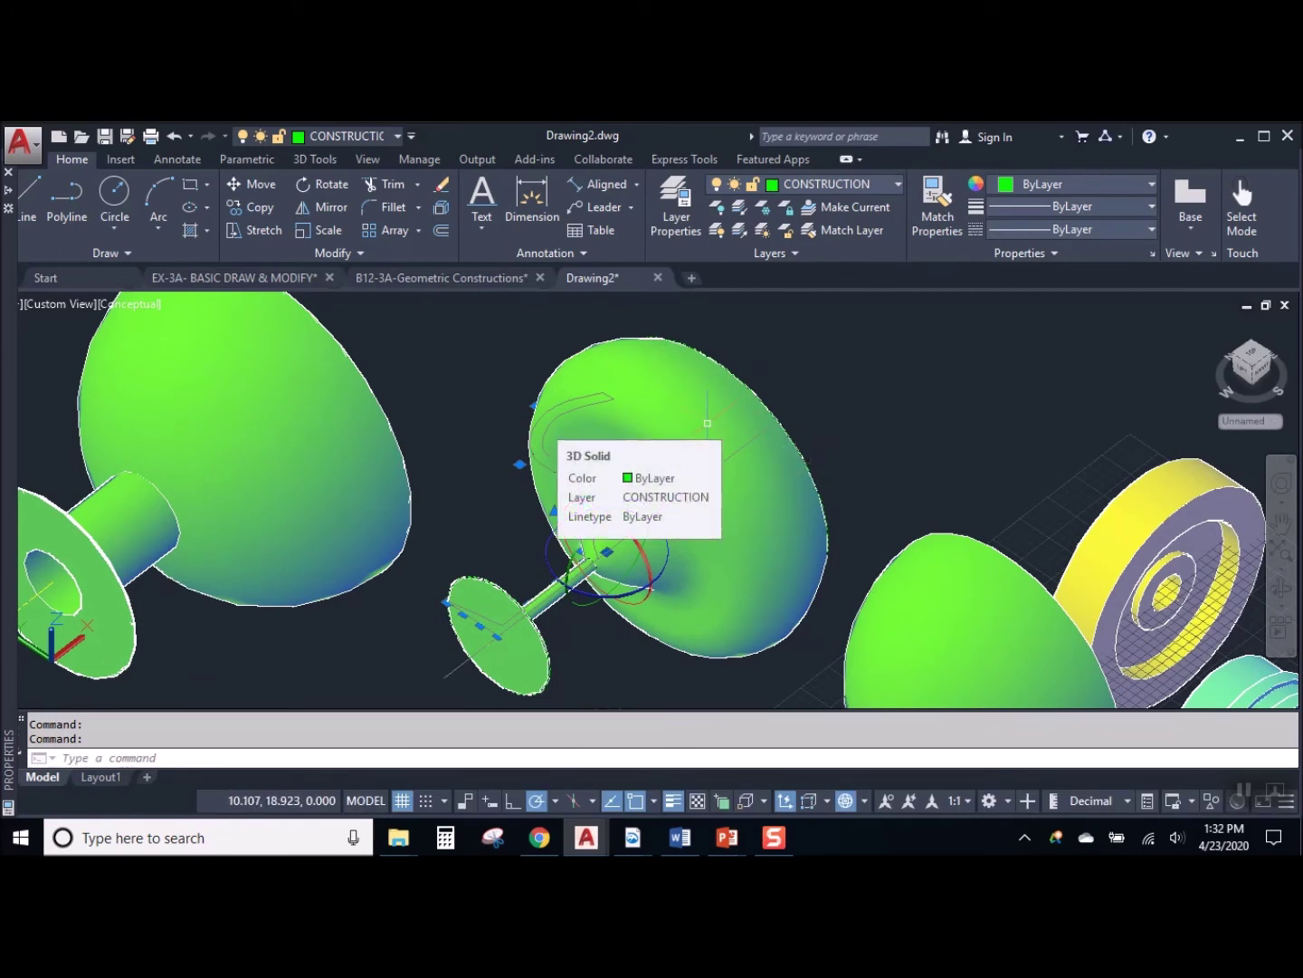
{"action": "key", "text": "Escape"}
{"action": "middle_click_drag", "start_coordinate": [644, 559], "coordinate": [553, 485], "text": "shift"}
{"action": "scroll", "coordinate": [787, 518], "scroll_direction": "down", "scroll_amount": 3}
{"action": "scroll", "coordinate": [787, 519], "scroll_direction": "up", "scroll_amount": 2}
{"action": "middle_click_drag", "start_coordinate": [750, 517], "coordinate": [672, 475], "text": "shift"}
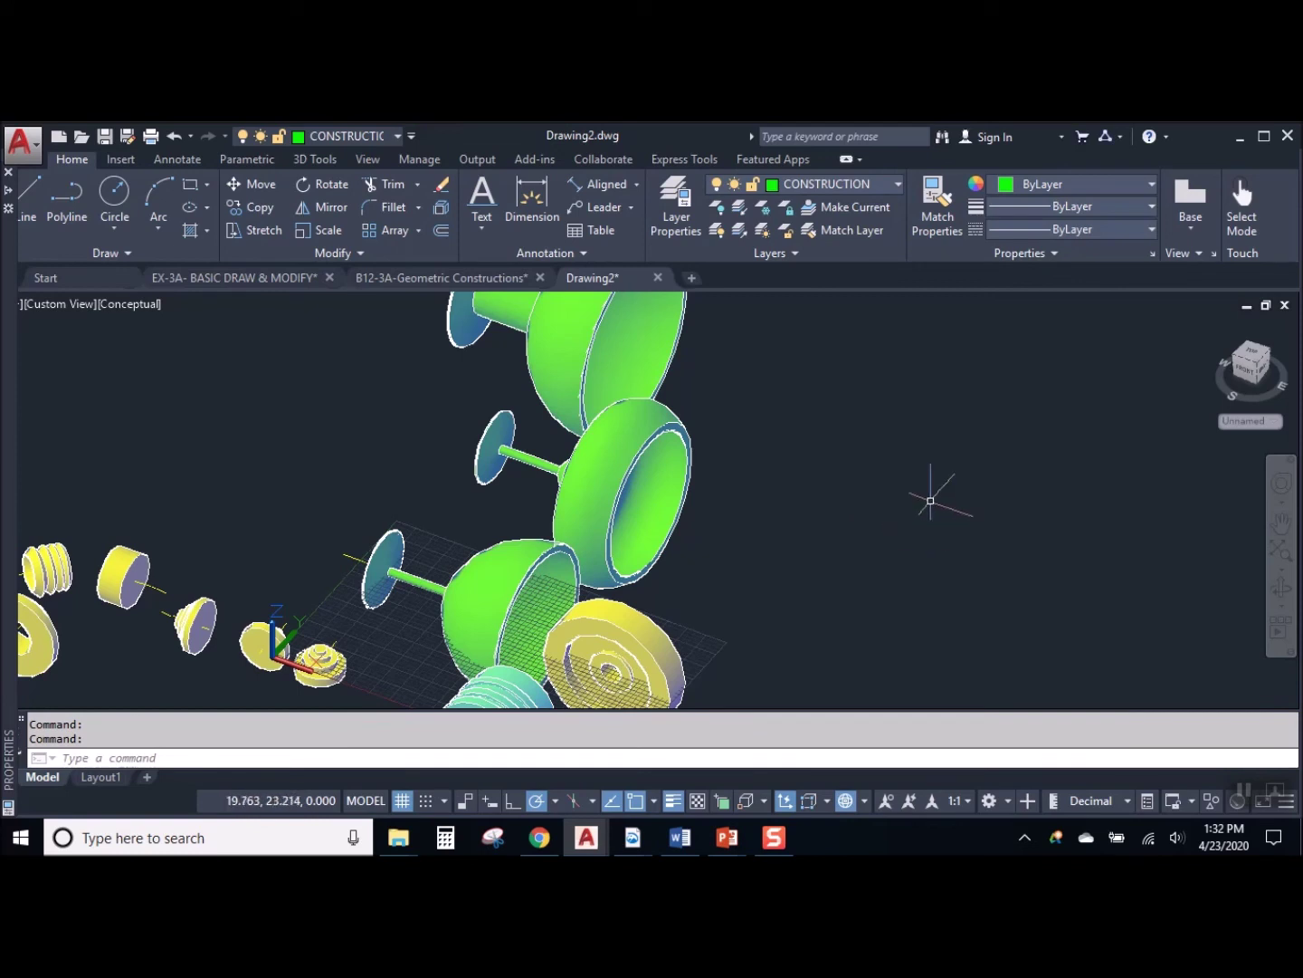
{"action": "scroll", "coordinate": [925, 517], "scroll_direction": "down", "scroll_amount": 4}
{"action": "scroll", "coordinate": [853, 522], "scroll_direction": "up", "scroll_amount": 2}
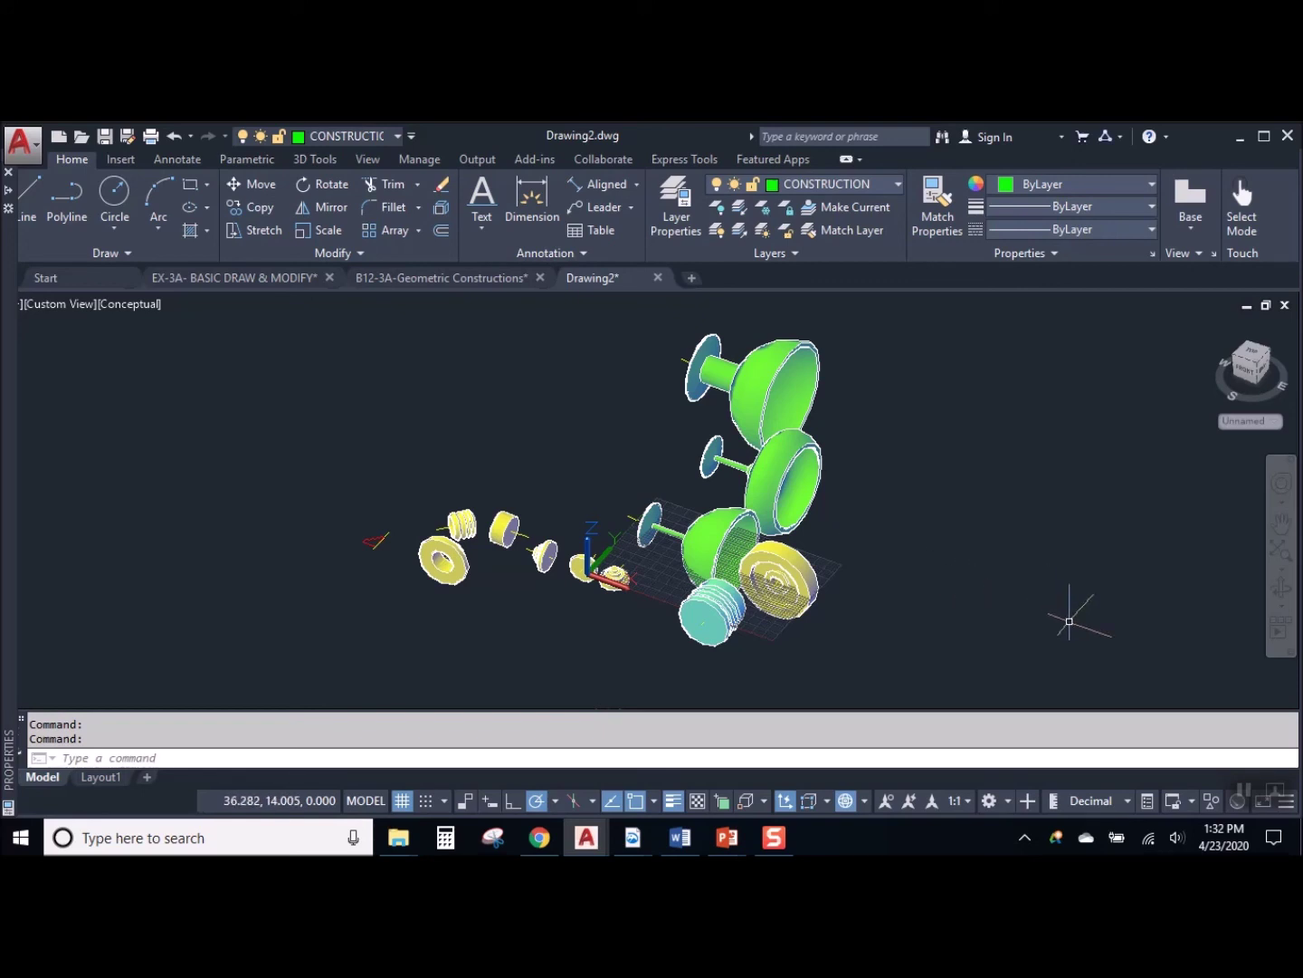
{"action": "left_click", "coordinate": [1243, 792]}
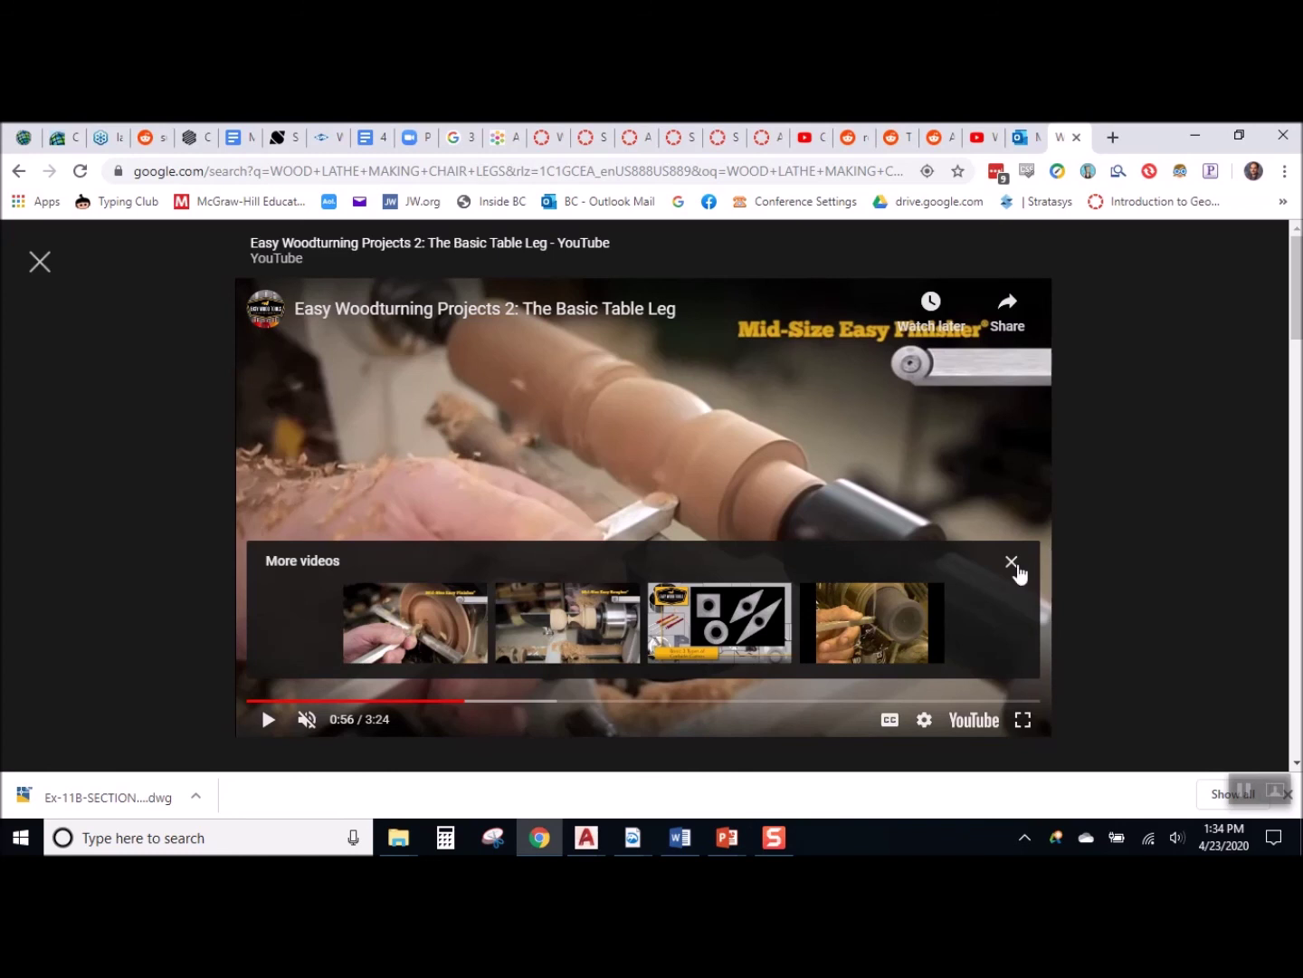
Play the table-leg woodturning video, pause it at 1:19, and minimize Chrome
{"action": "left_click", "coordinate": [1012, 562]}
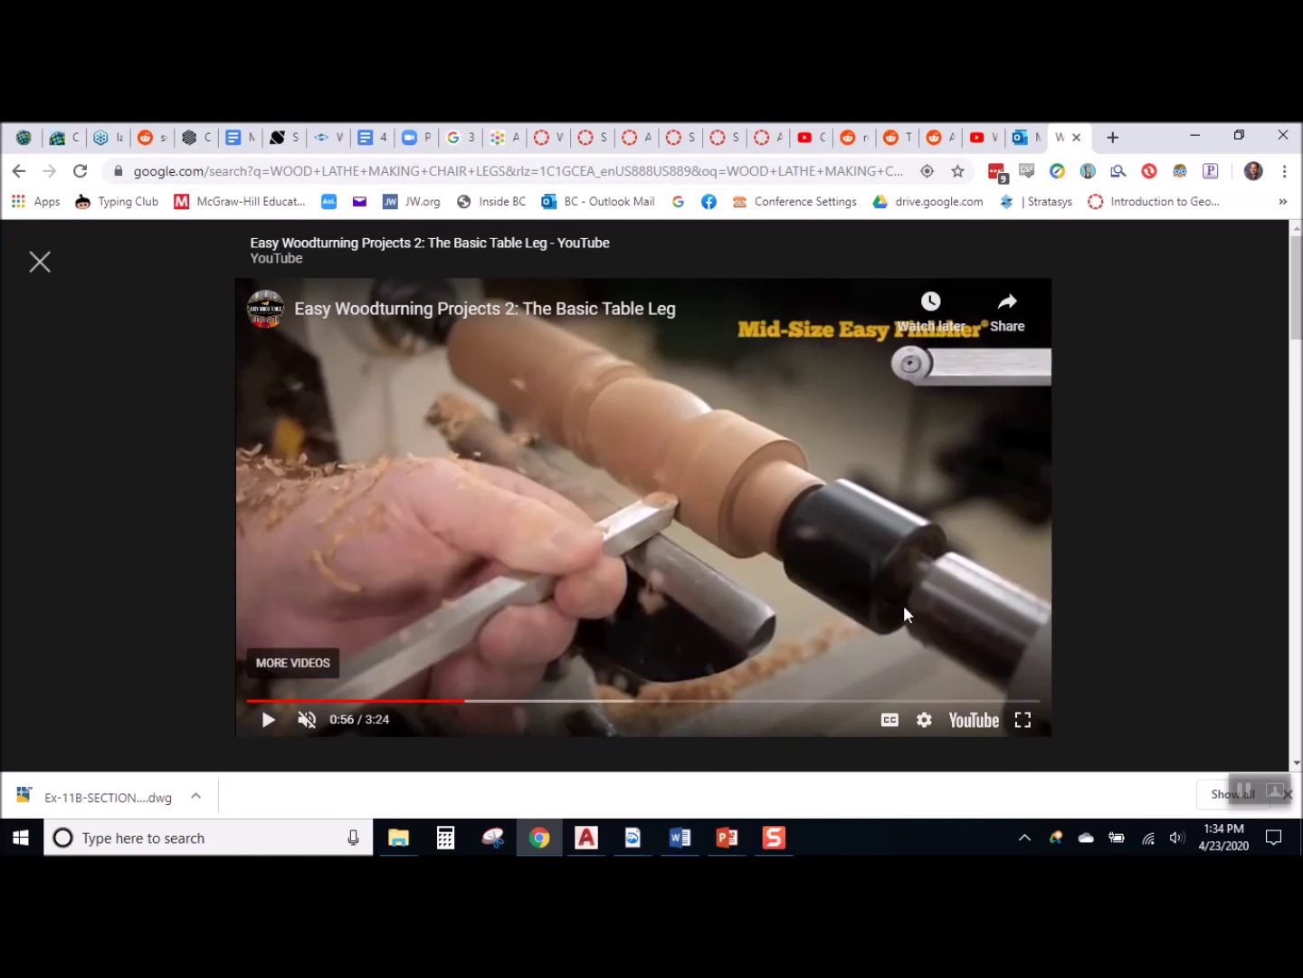
{"action": "left_click", "coordinate": [268, 720]}
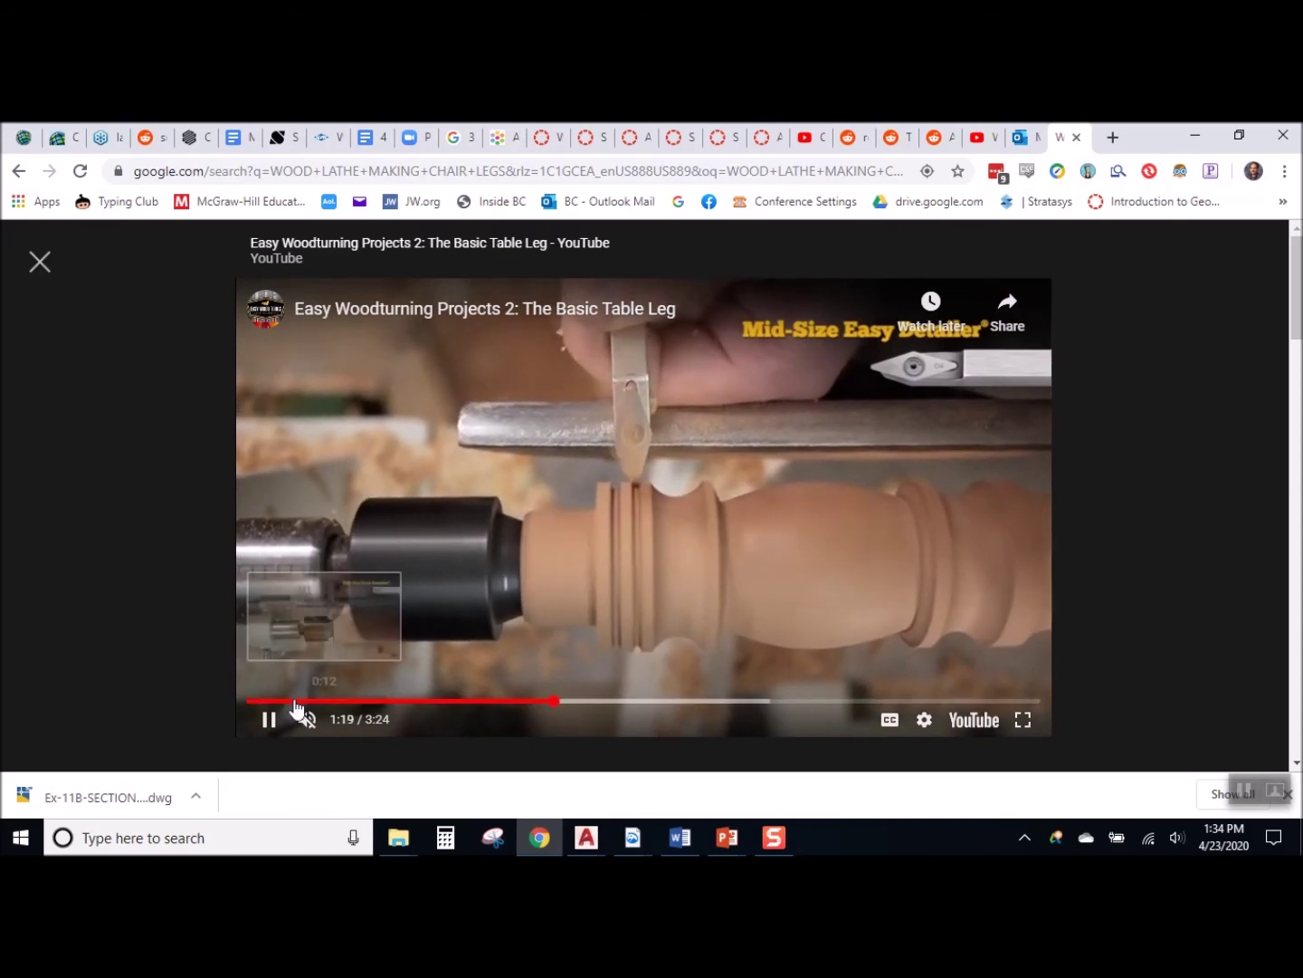
{"action": "left_click", "coordinate": [269, 719]}
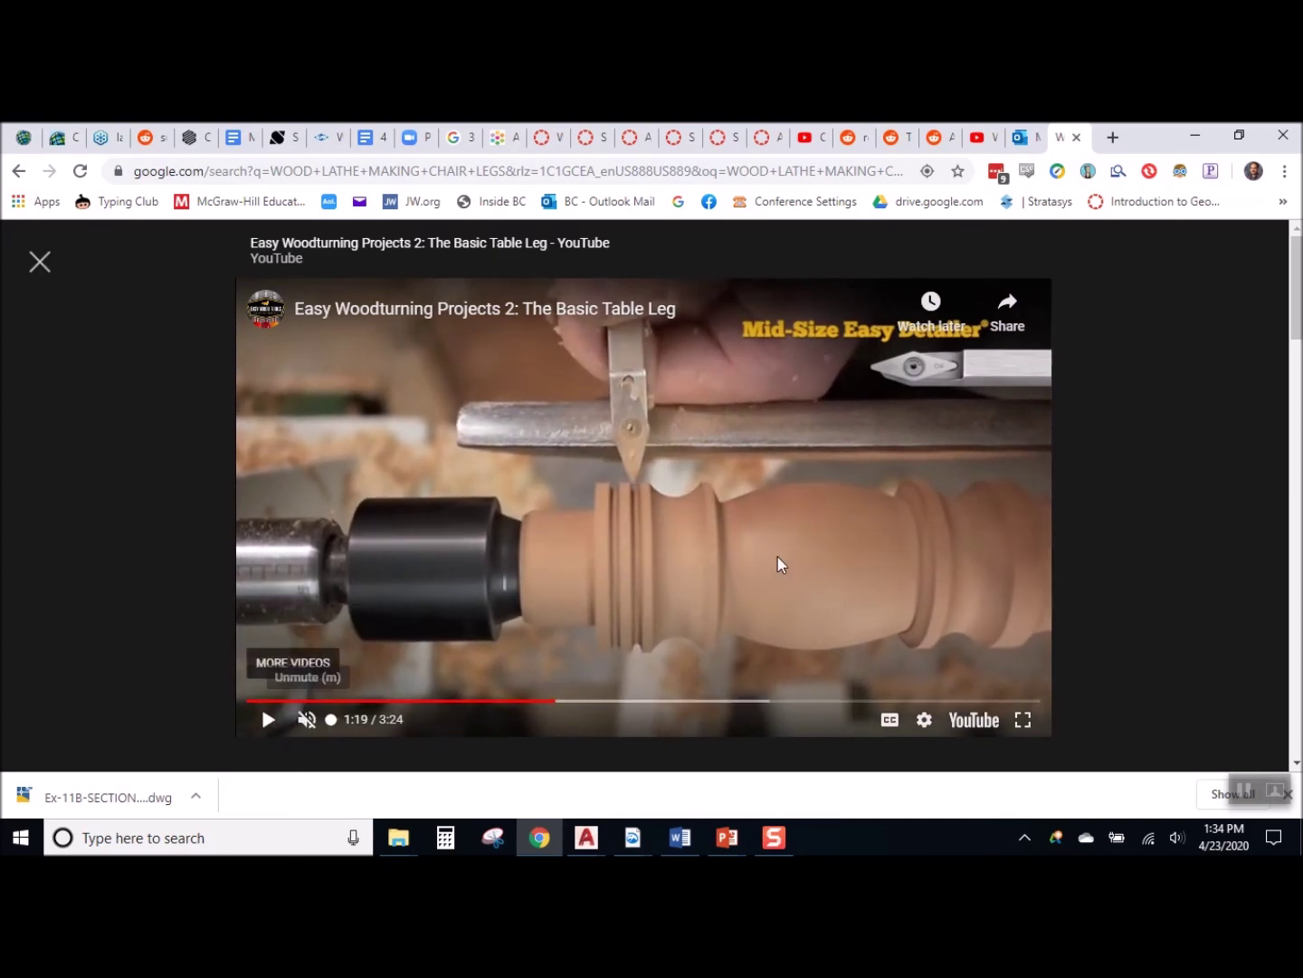
{"action": "left_click", "coordinate": [1204, 139]}
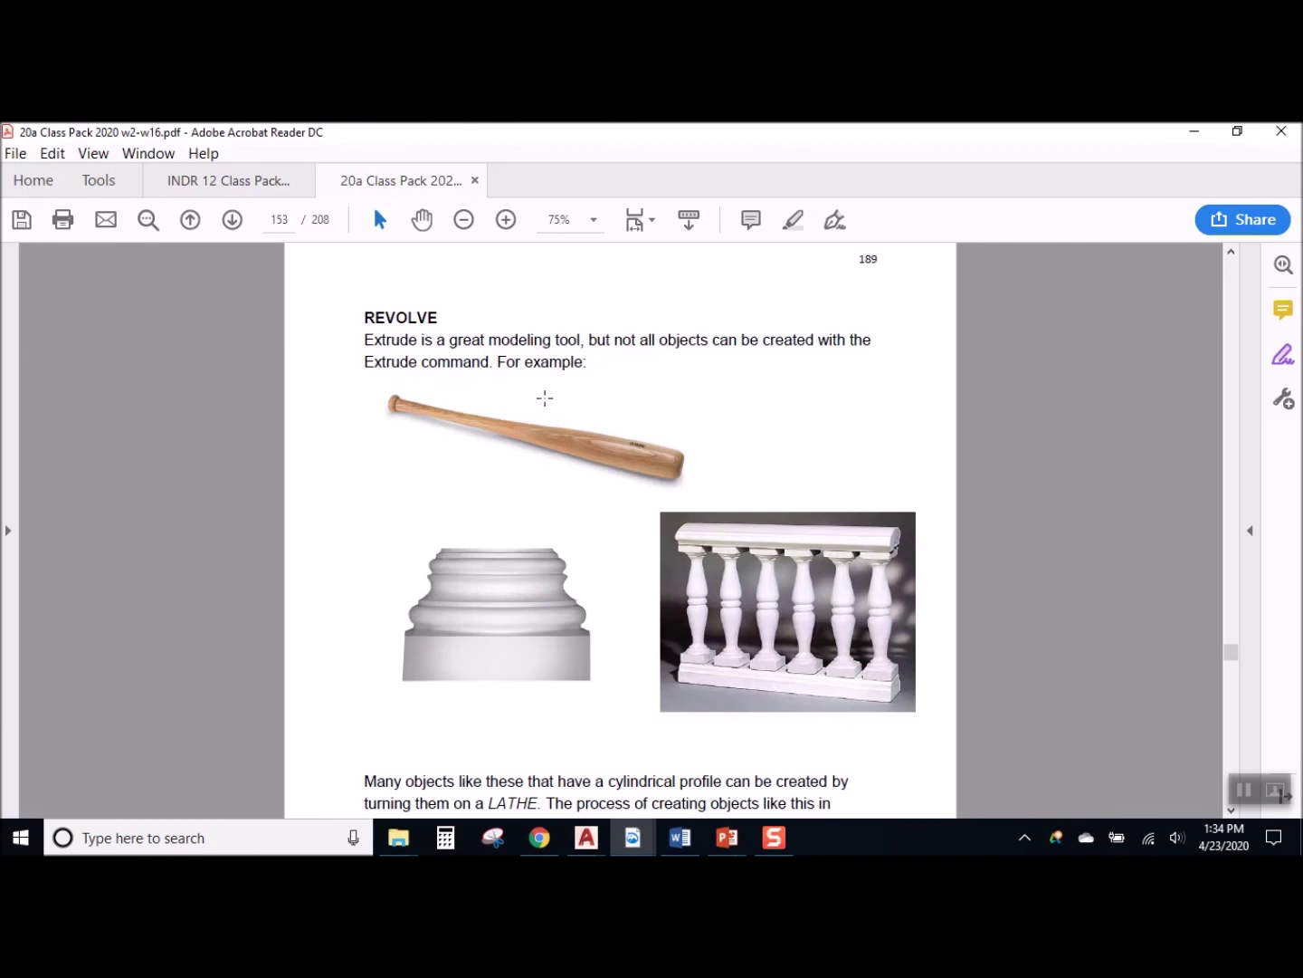
Zoom the PDF to 125% and scroll to the 'DRAWING ASSIGNMENT: Tapered Bushing' page
{"action": "scroll", "coordinate": [545, 396], "scroll_direction": "down", "scroll_amount": 10}
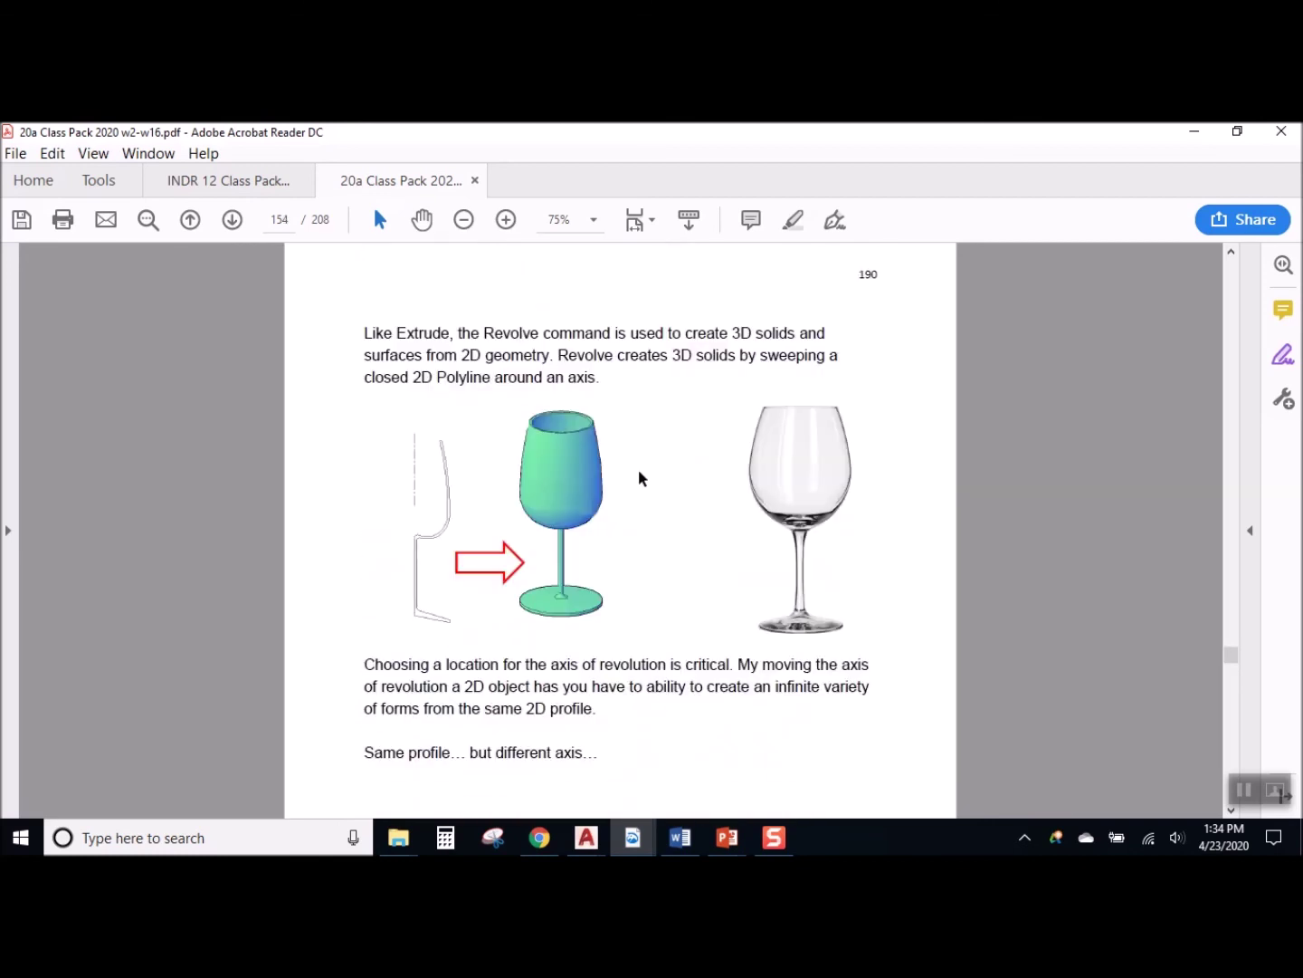
{"action": "scroll", "coordinate": [639, 469], "scroll_direction": "up", "scroll_amount": 4}
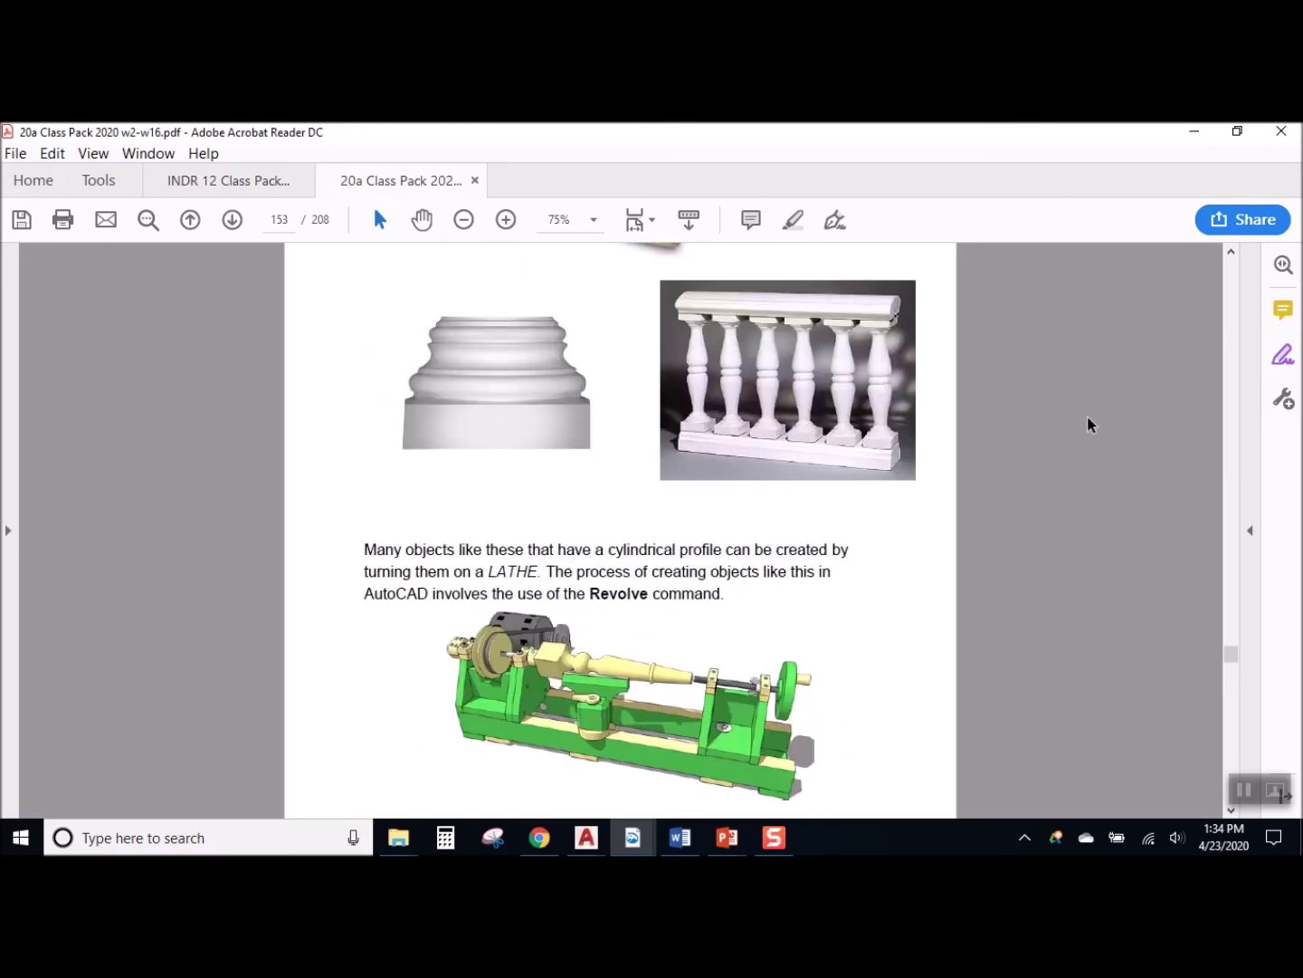
{"action": "left_click", "coordinate": [506, 220]}
{"action": "left_click", "coordinate": [505, 220]}
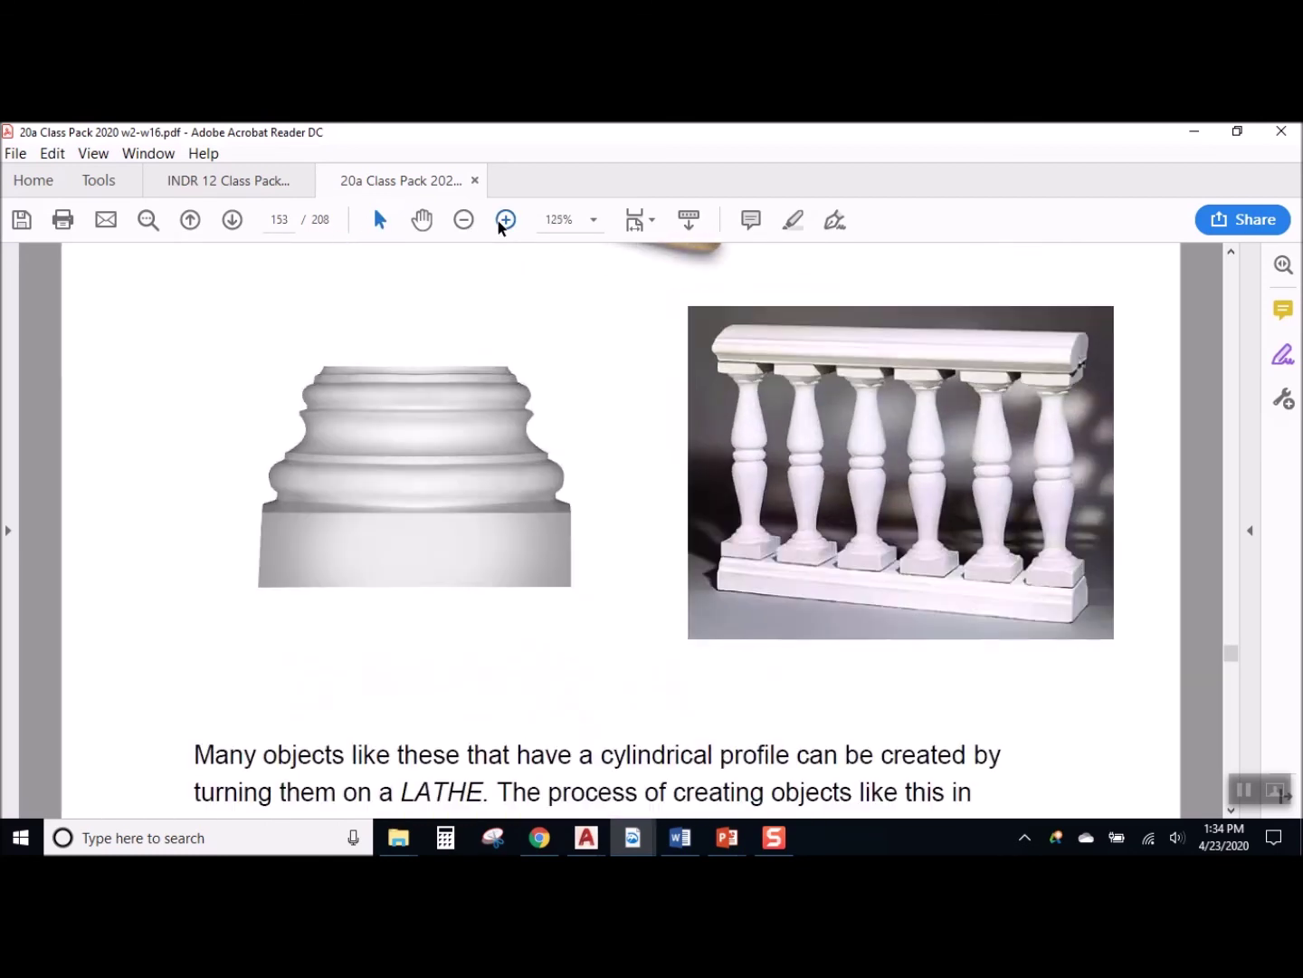
{"action": "scroll", "coordinate": [751, 502], "scroll_direction": "down", "scroll_amount": 5}
{"action": "scroll", "coordinate": [720, 579], "scroll_direction": "down", "scroll_amount": 5}
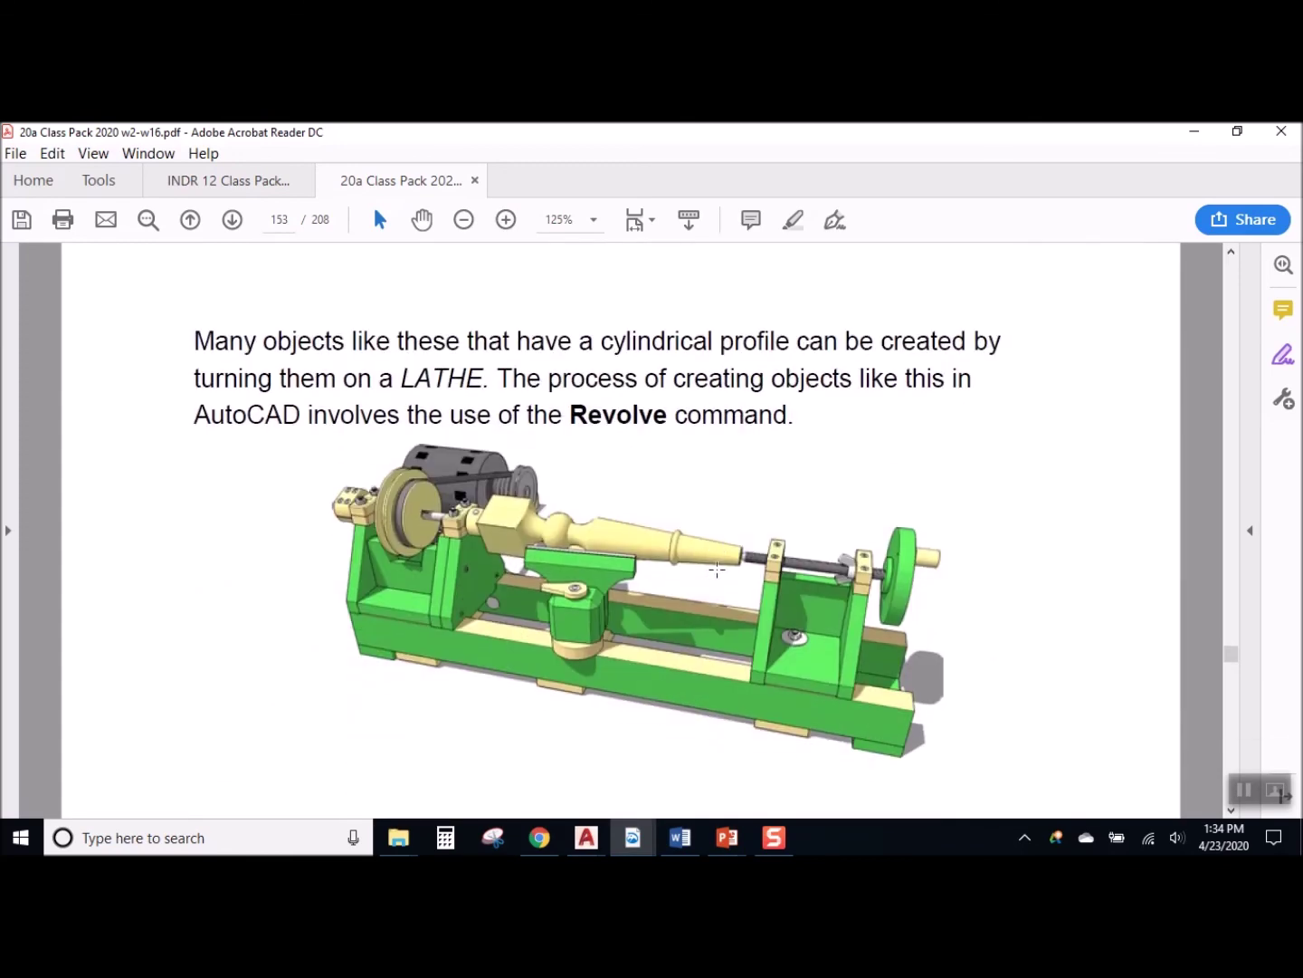
{"action": "scroll", "coordinate": [710, 584], "scroll_direction": "down", "scroll_amount": 1}
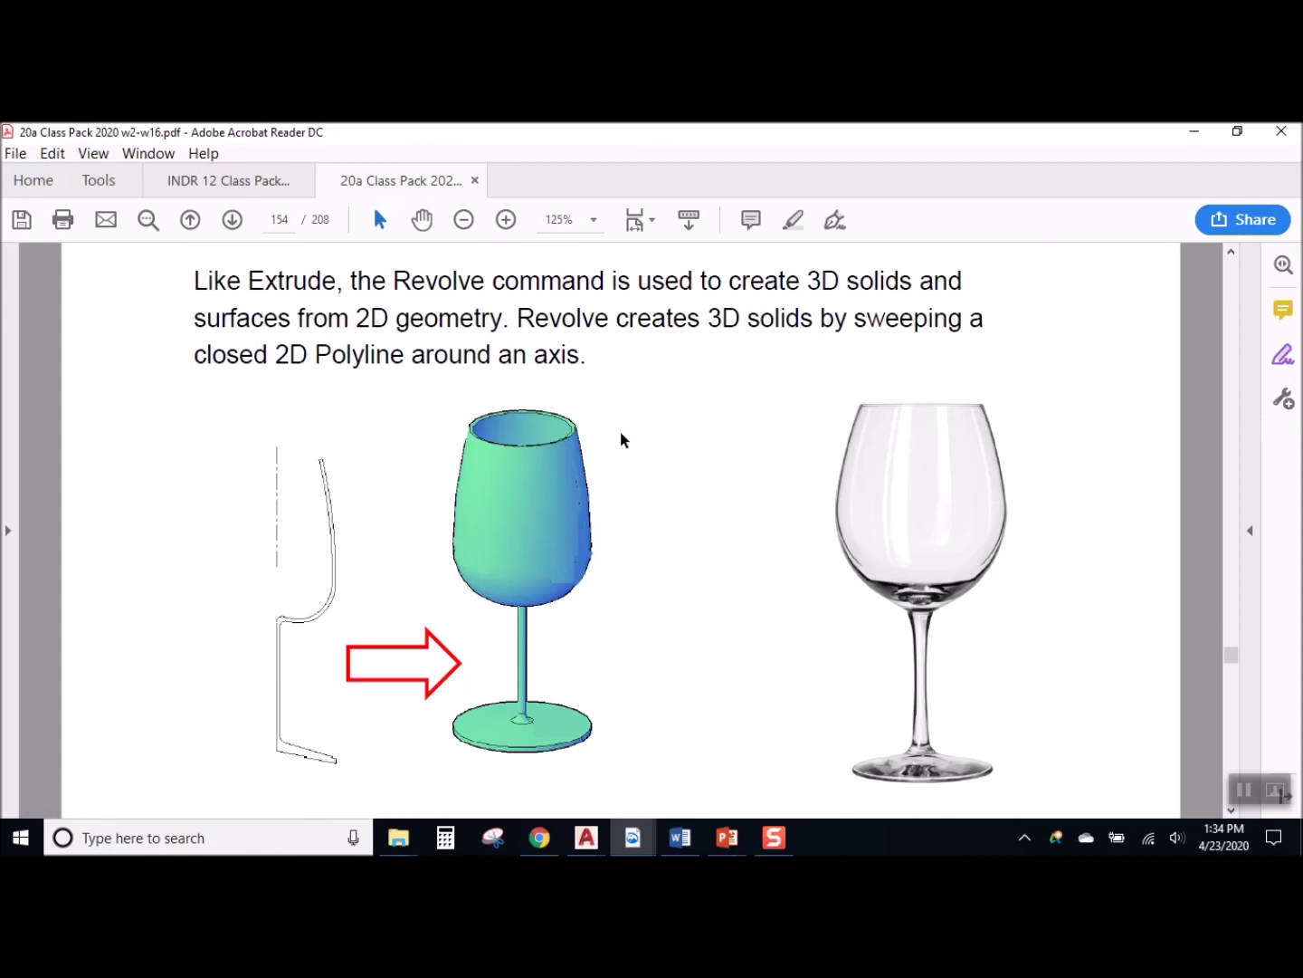
{"action": "scroll", "coordinate": [645, 542], "scroll_direction": "down", "scroll_amount": 3}
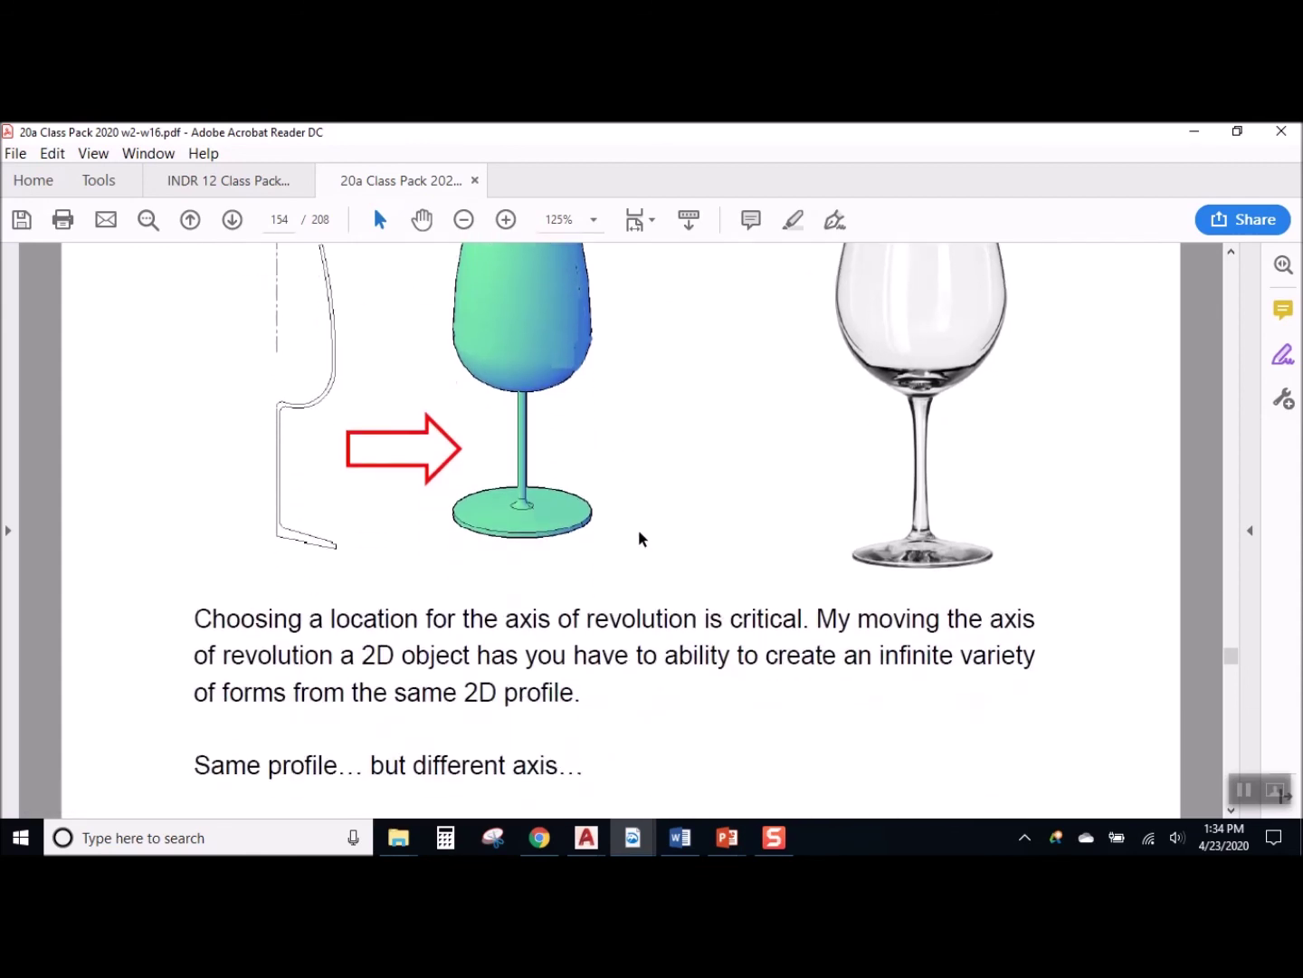
{"action": "scroll", "coordinate": [638, 534], "scroll_direction": "down", "scroll_amount": 12}
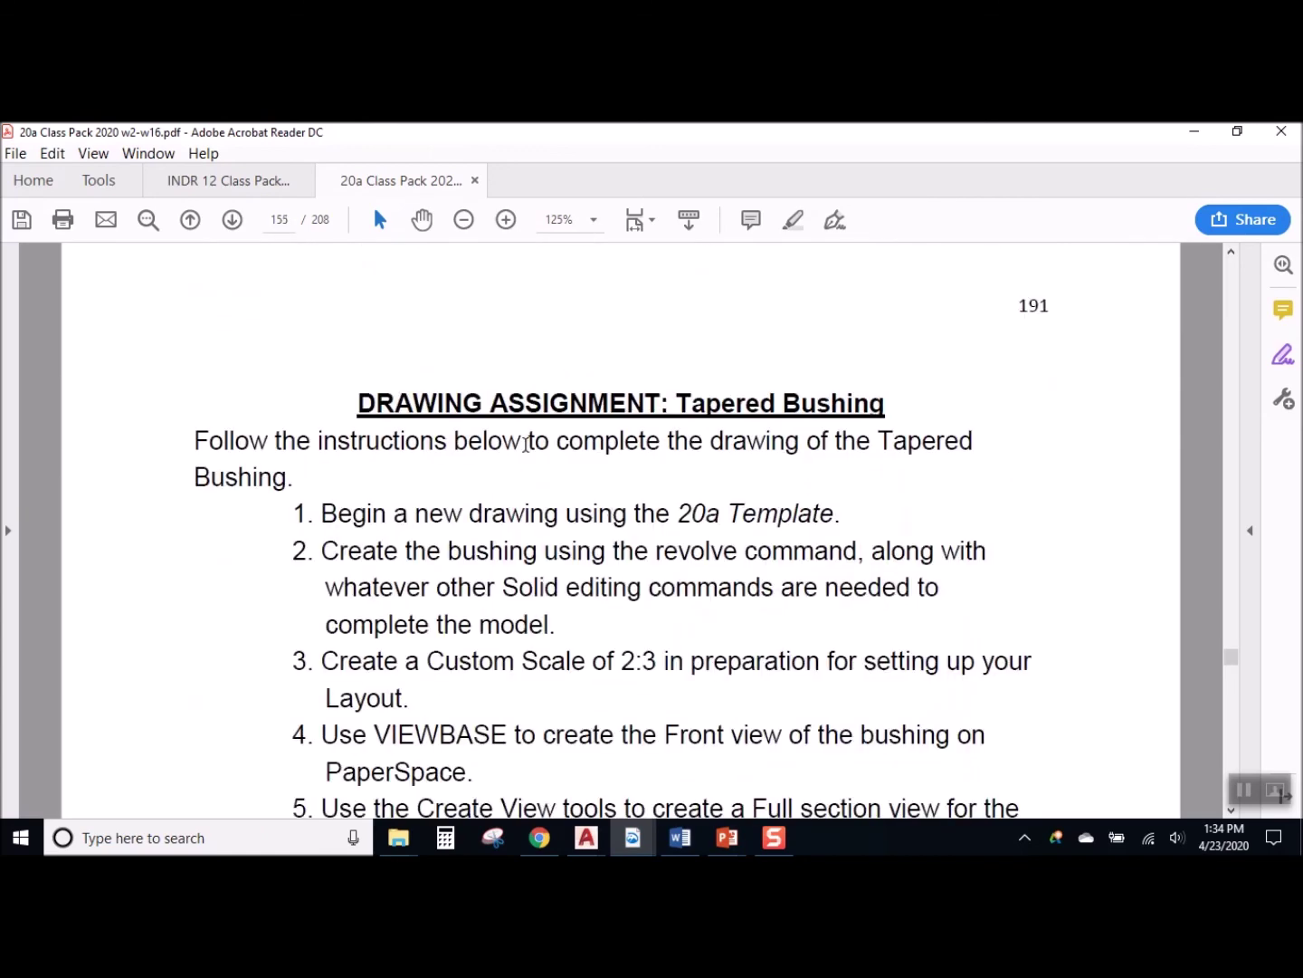
{"action": "scroll", "coordinate": [534, 452], "scroll_direction": "up", "scroll_amount": 10}
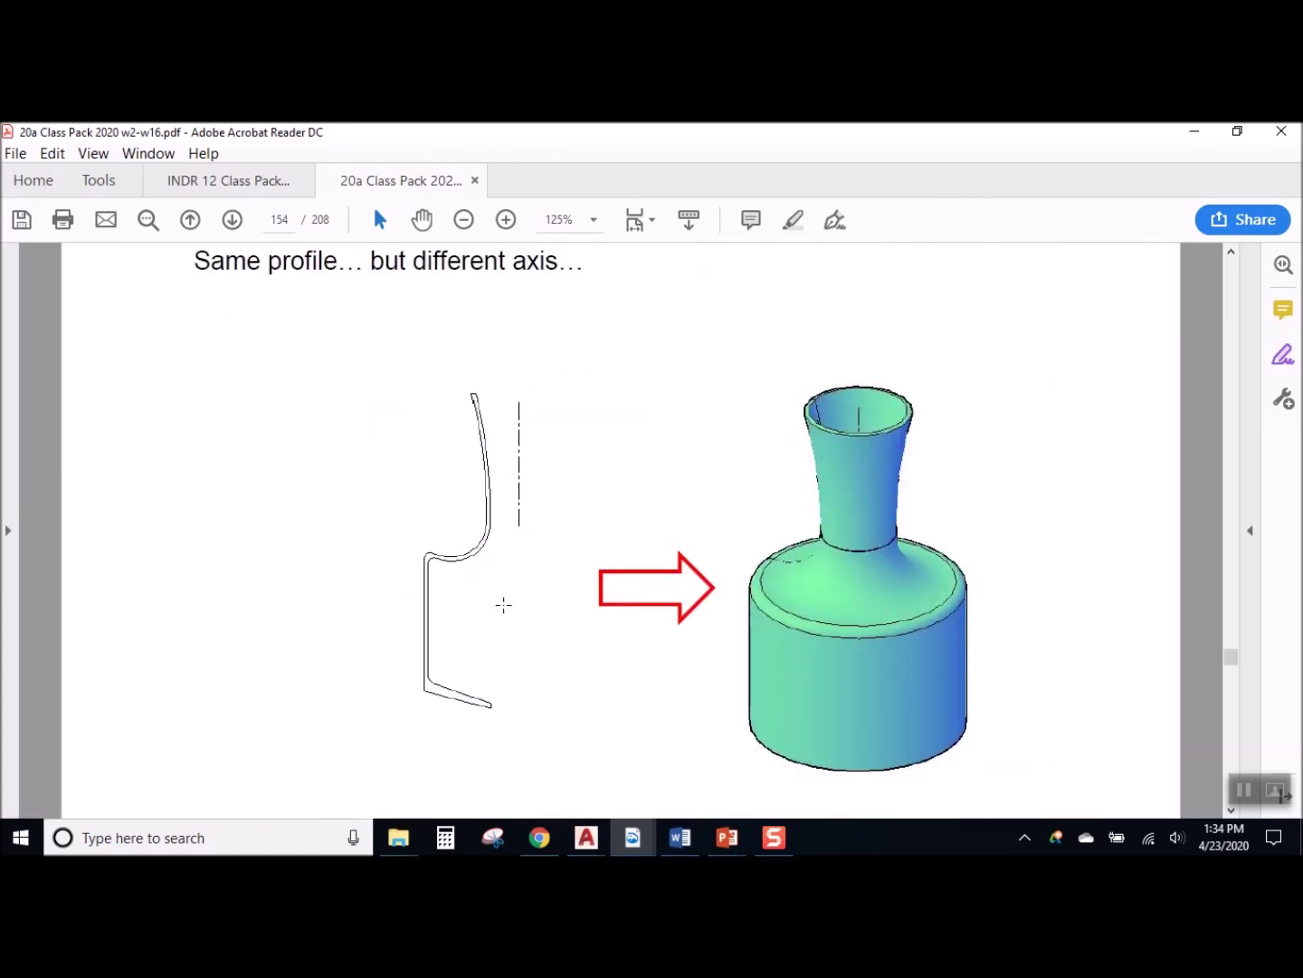
{"action": "scroll", "coordinate": [457, 522], "scroll_direction": "down", "scroll_amount": 10}
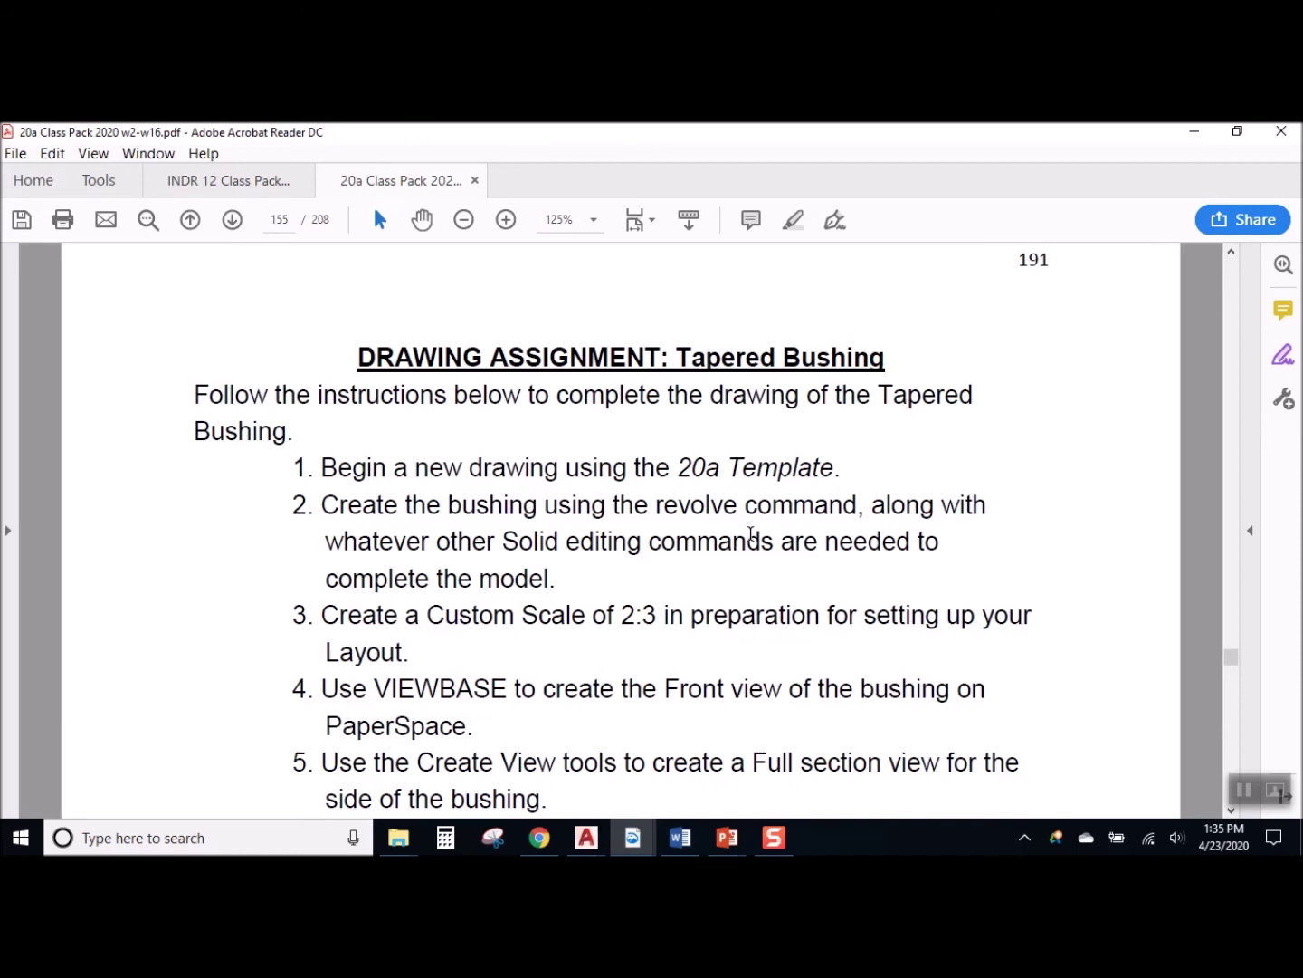
Highlight the 'Custom Scale of 2:3' phrase in the assignment steps
{"action": "scroll", "coordinate": [750, 535], "scroll_direction": "down", "scroll_amount": 2}
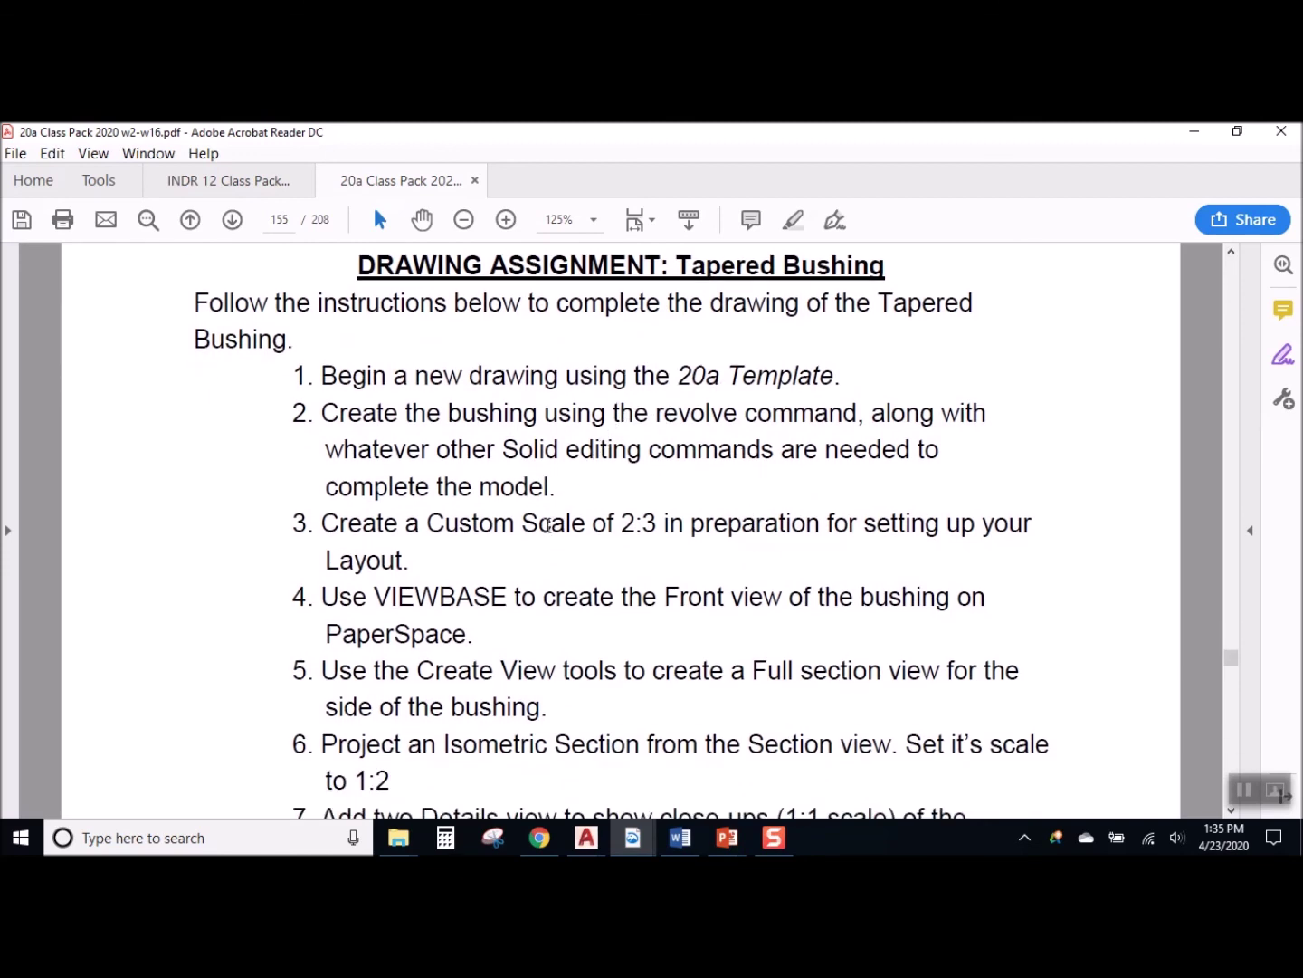
{"action": "left_click_drag", "start_coordinate": [427, 523], "coordinate": [652, 534]}
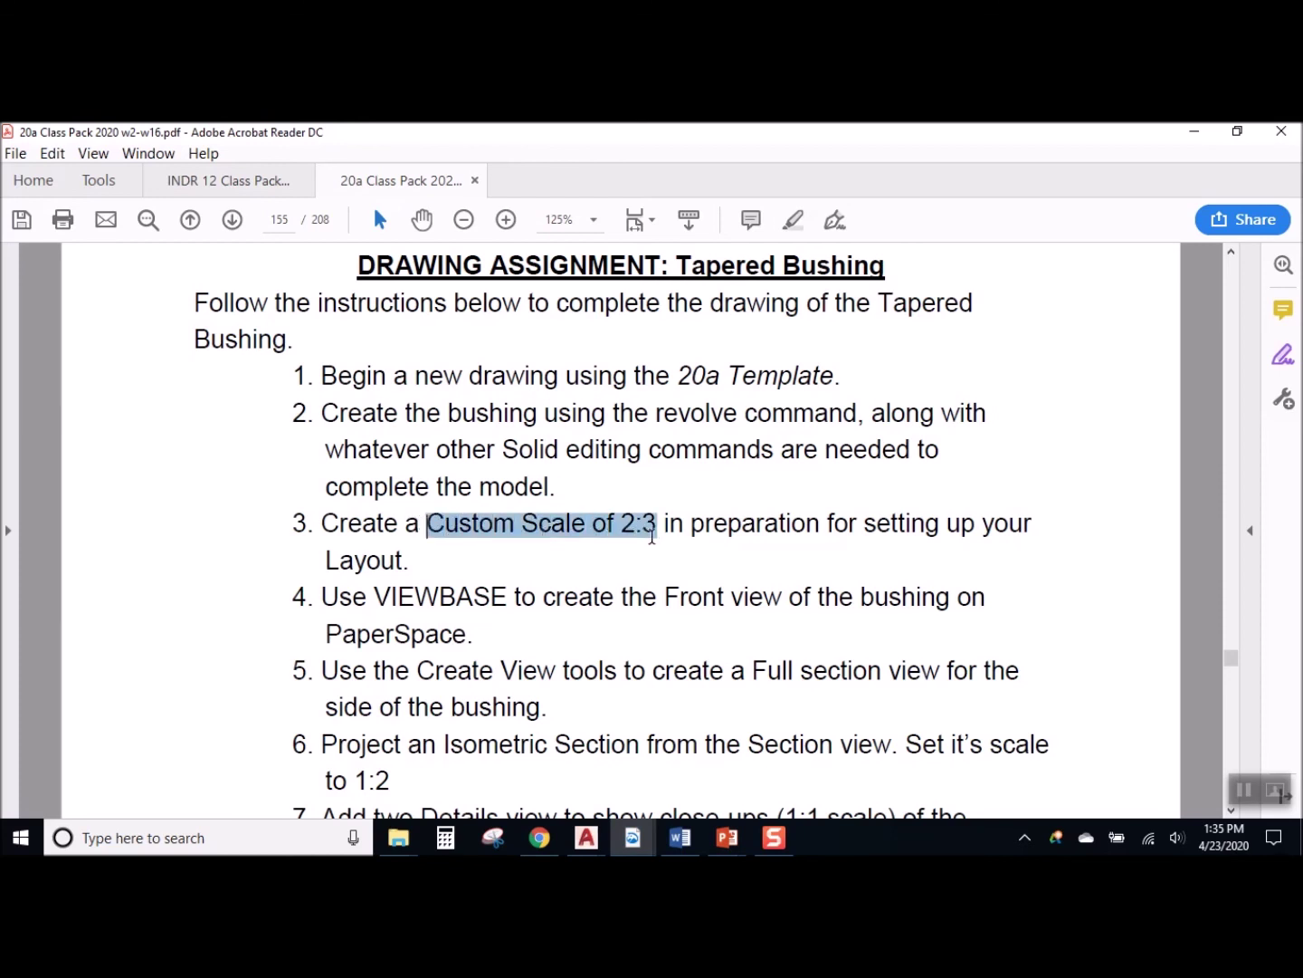
{"action": "left_click", "coordinate": [618, 569]}
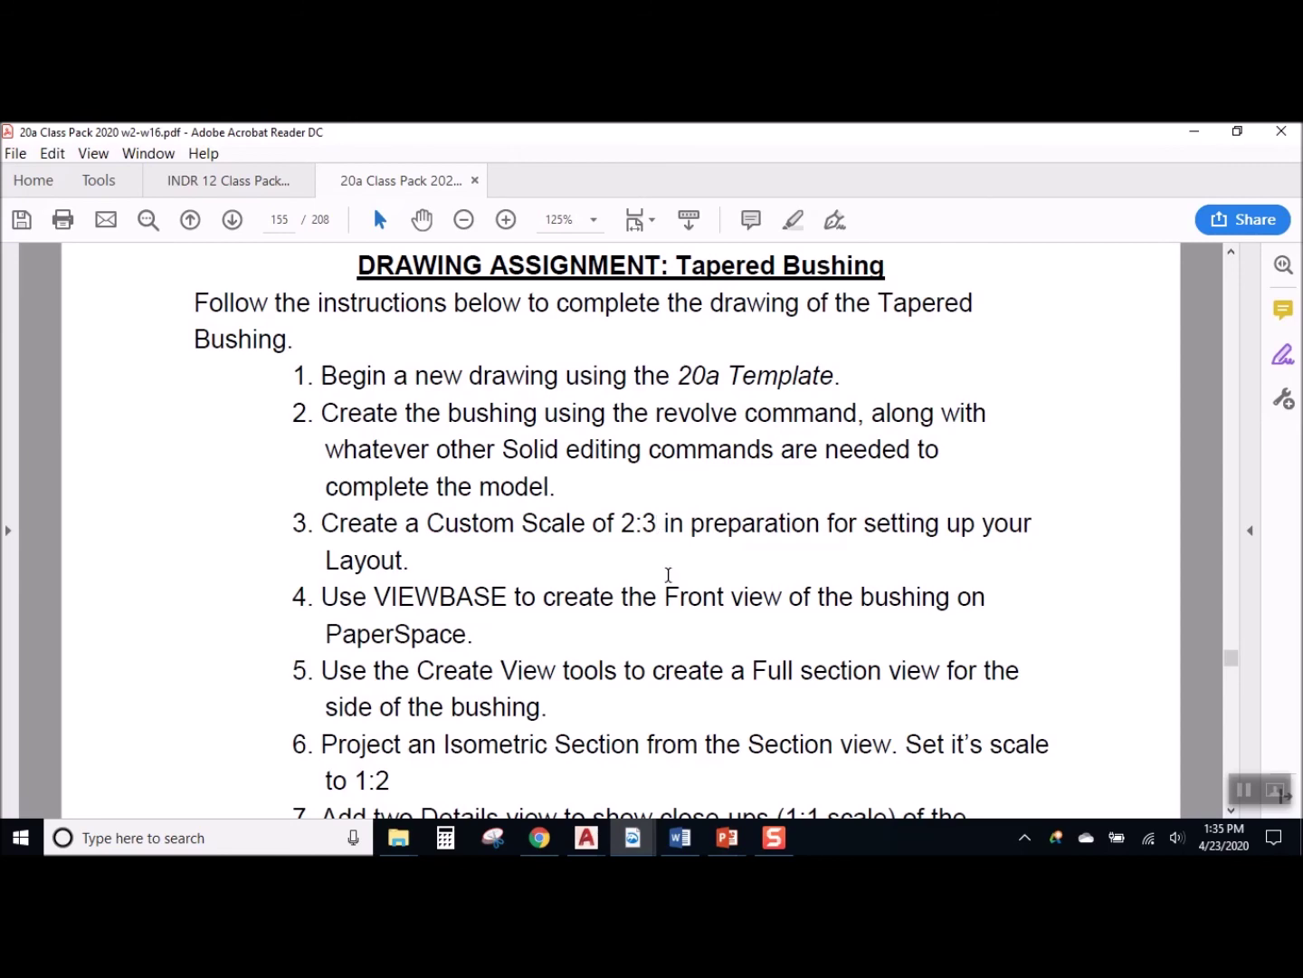
Highlight item 7's details-view and item 9's volume requirements, then scroll to the sample drawing
{"action": "scroll", "coordinate": [668, 574], "scroll_direction": "down", "scroll_amount": 5}
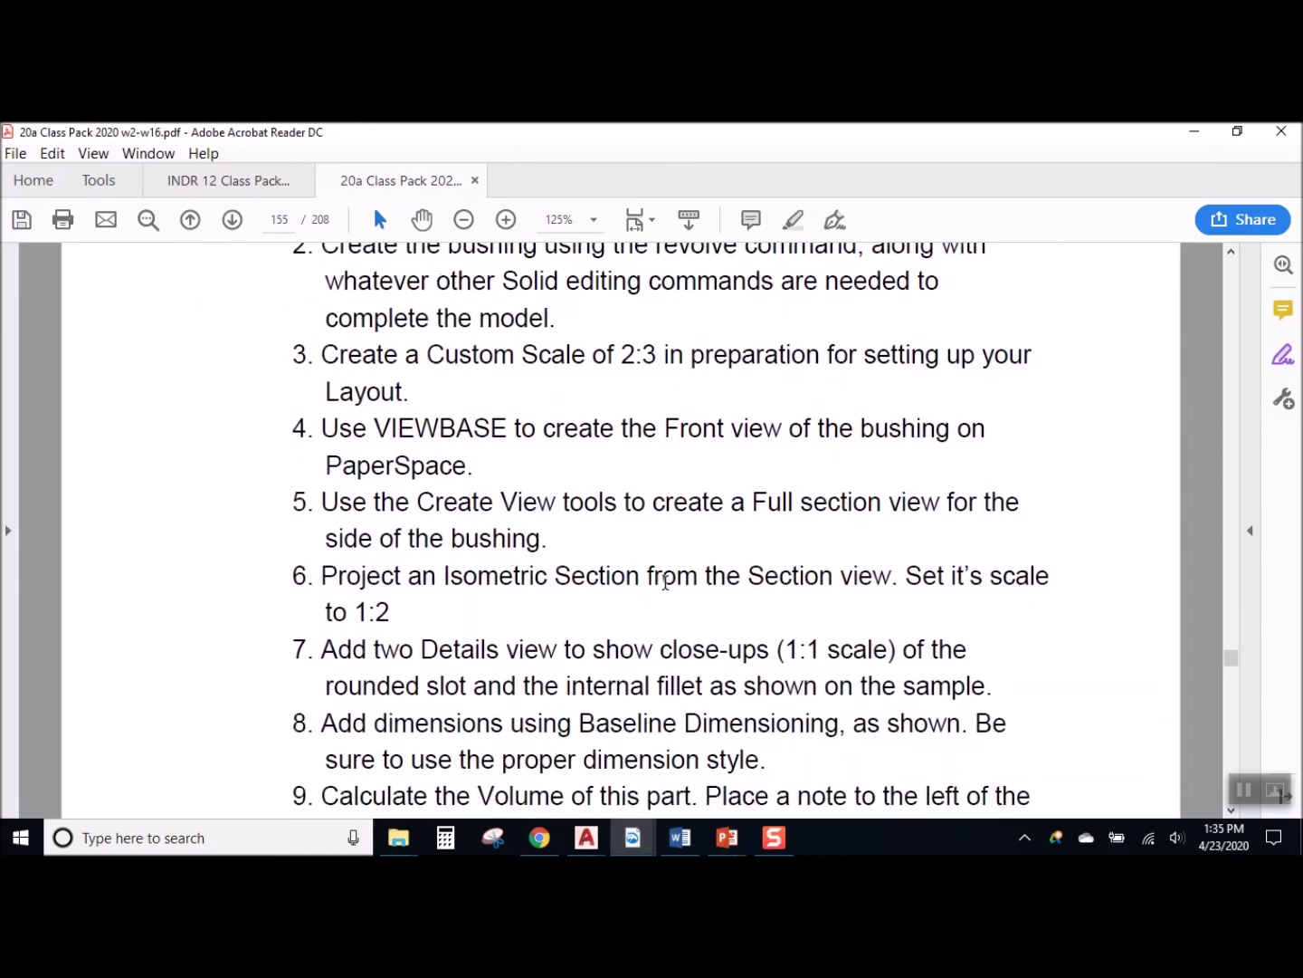
{"action": "scroll", "coordinate": [665, 583], "scroll_direction": "down", "scroll_amount": 2}
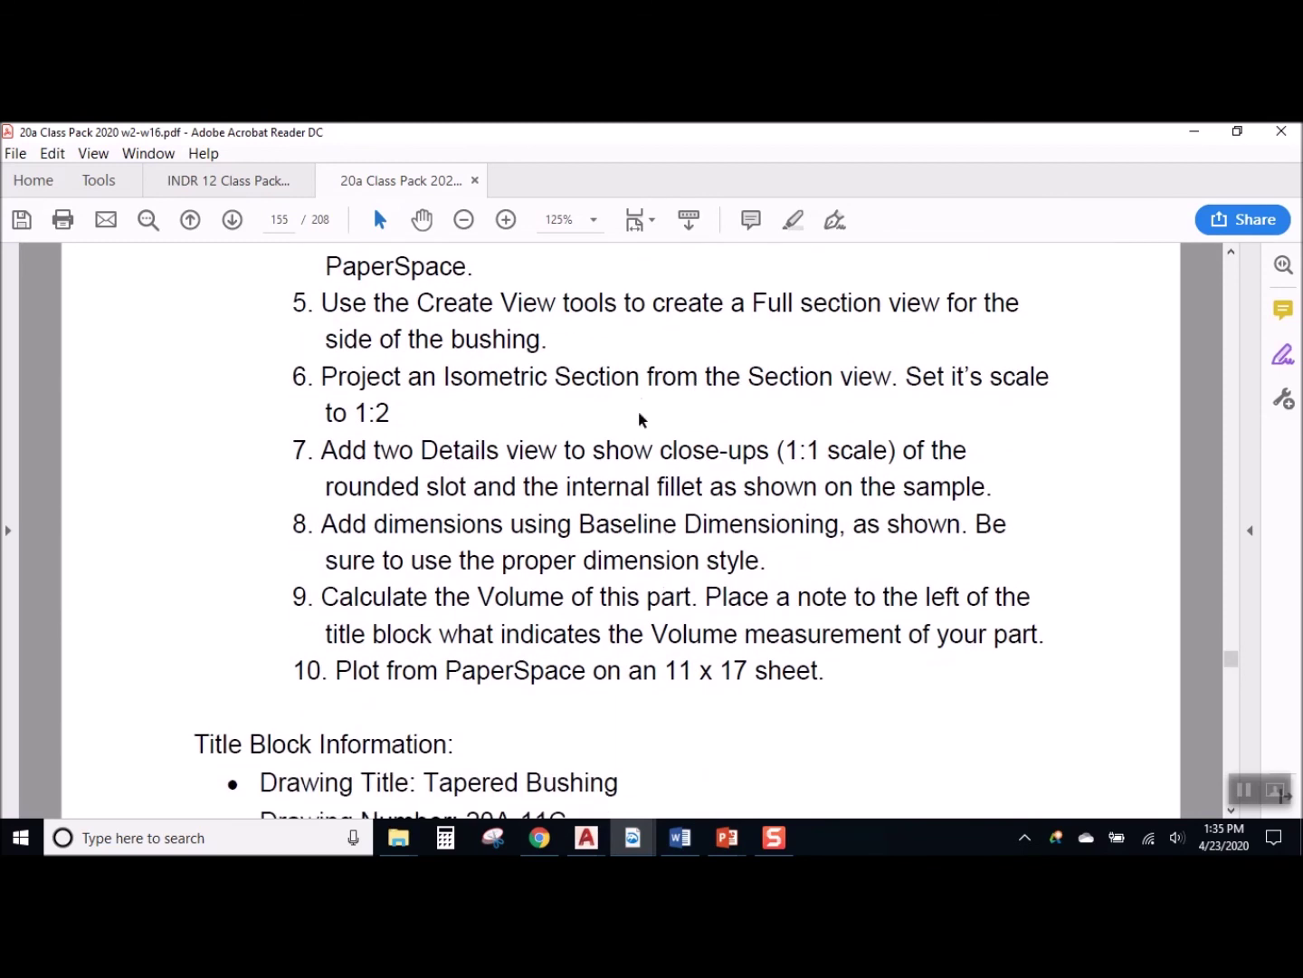
{"action": "scroll", "coordinate": [611, 463], "scroll_direction": "down", "scroll_amount": 3}
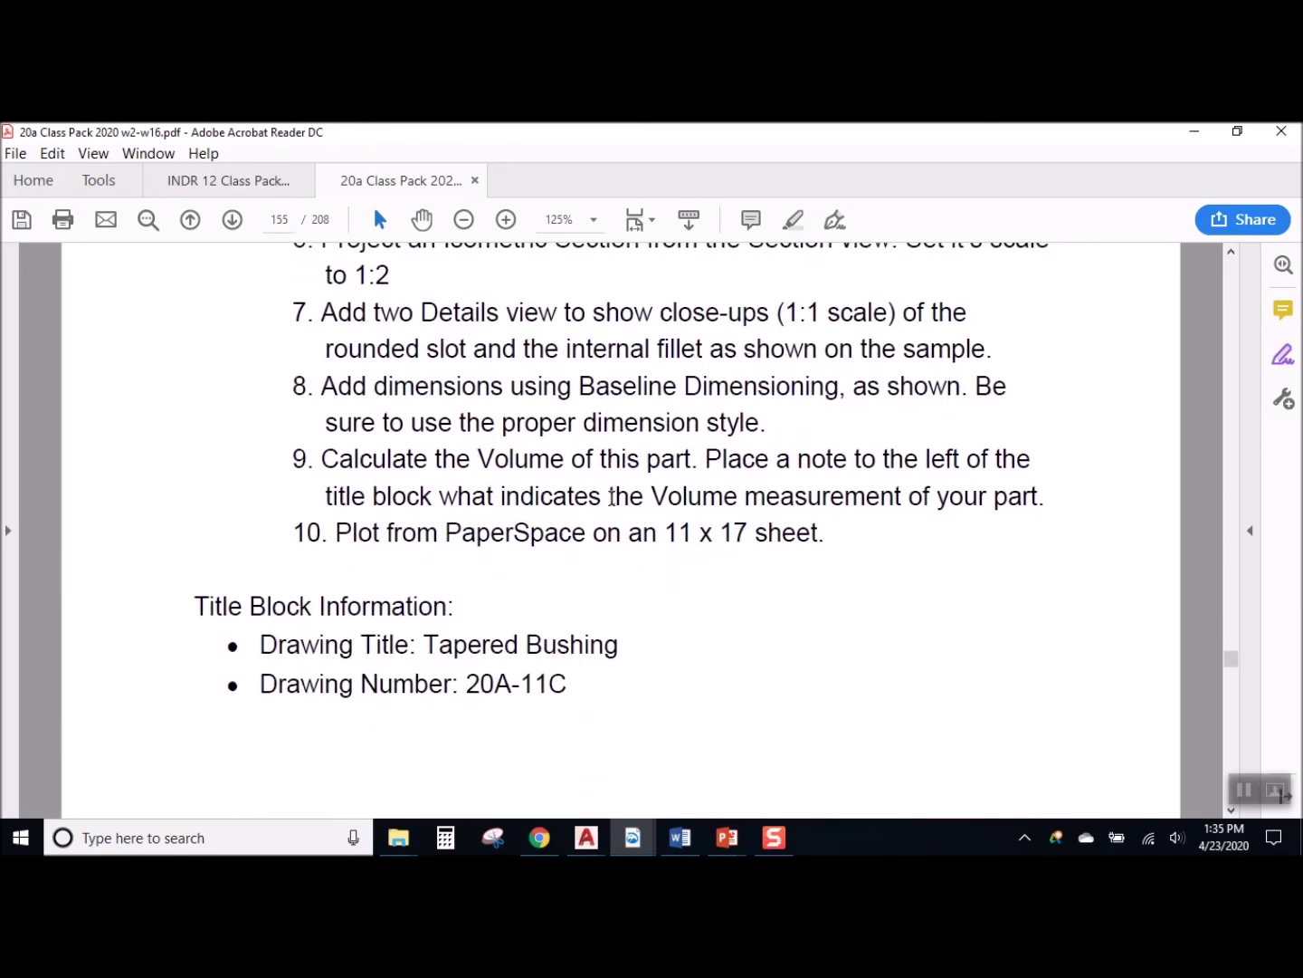
{"action": "left_click_drag", "start_coordinate": [422, 312], "coordinate": [916, 335]}
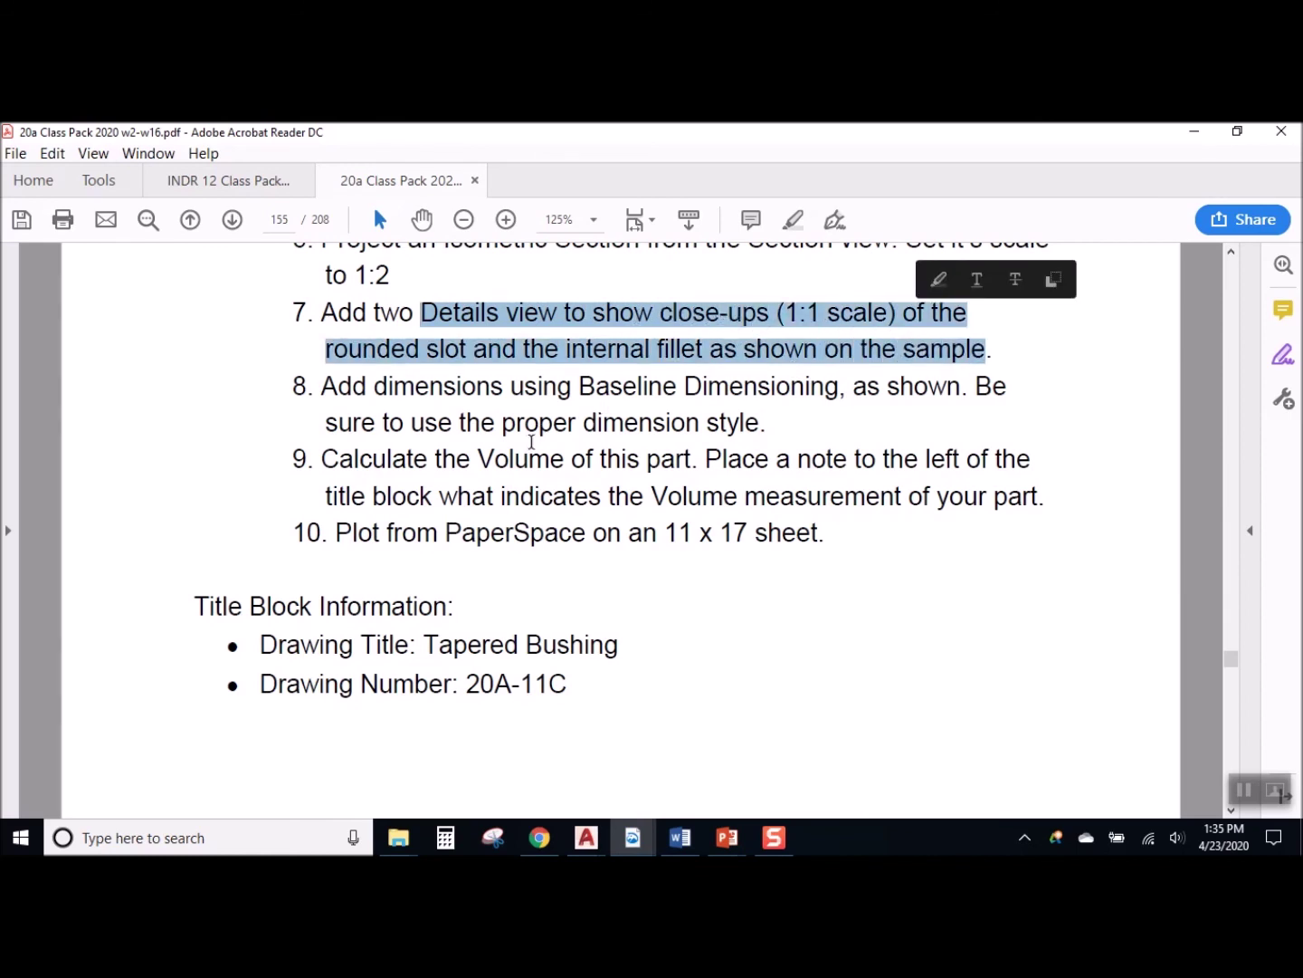
{"action": "left_click", "coordinate": [681, 534]}
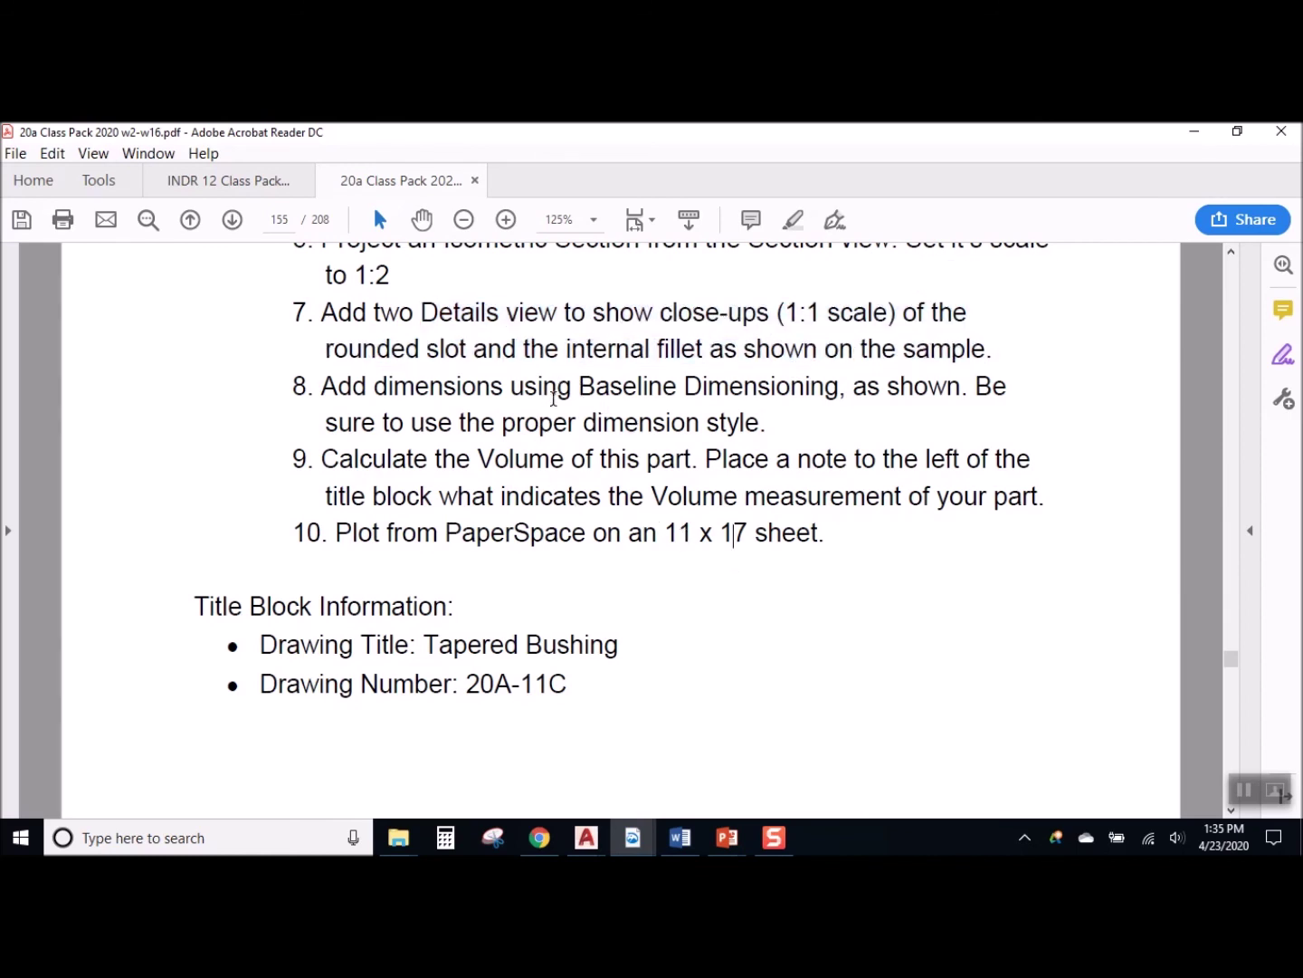
{"action": "left_click_drag", "start_coordinate": [429, 460], "coordinate": [693, 460]}
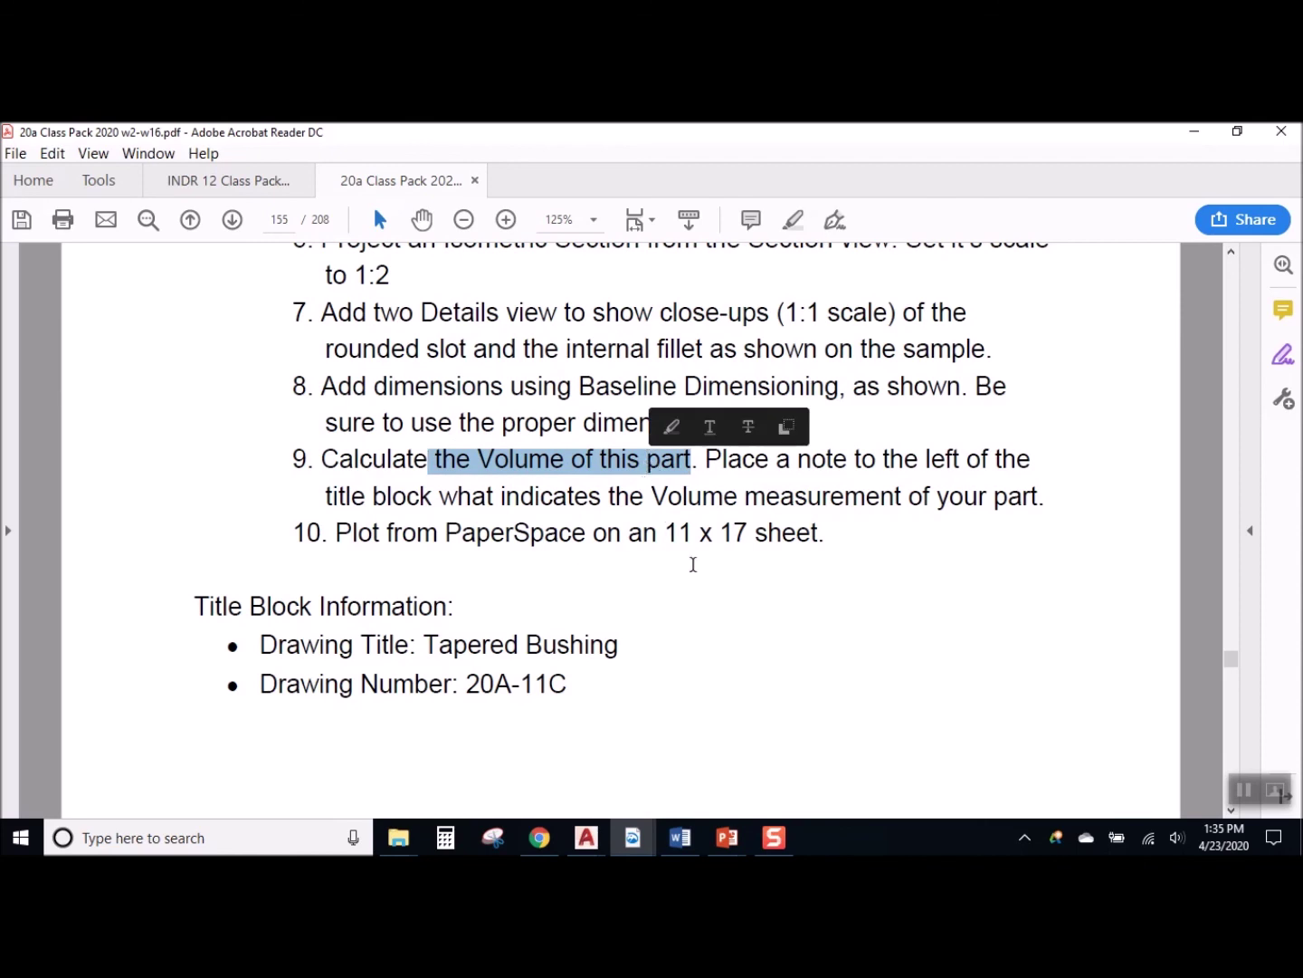
{"action": "left_click", "coordinate": [633, 612]}
{"action": "scroll", "coordinate": [629, 614], "scroll_direction": "down", "scroll_amount": 1}
{"action": "scroll", "coordinate": [627, 619], "scroll_direction": "down", "scroll_amount": 8}
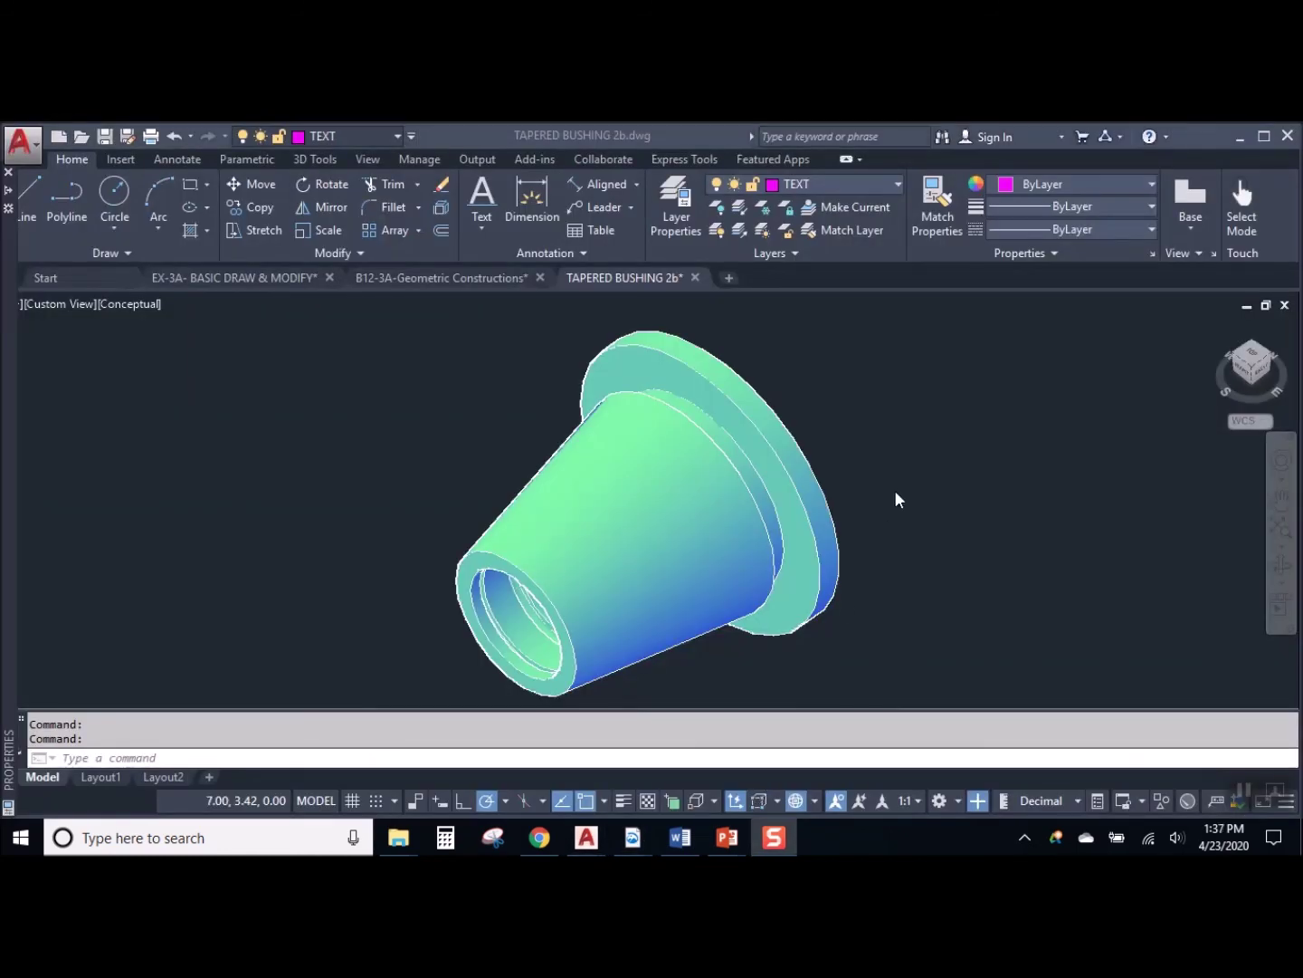
Switch to AutoCAD's TAPERED BUSHING 2b.dwg showing the finished bushing solid
{"action": "left_click", "coordinate": [895, 493]}
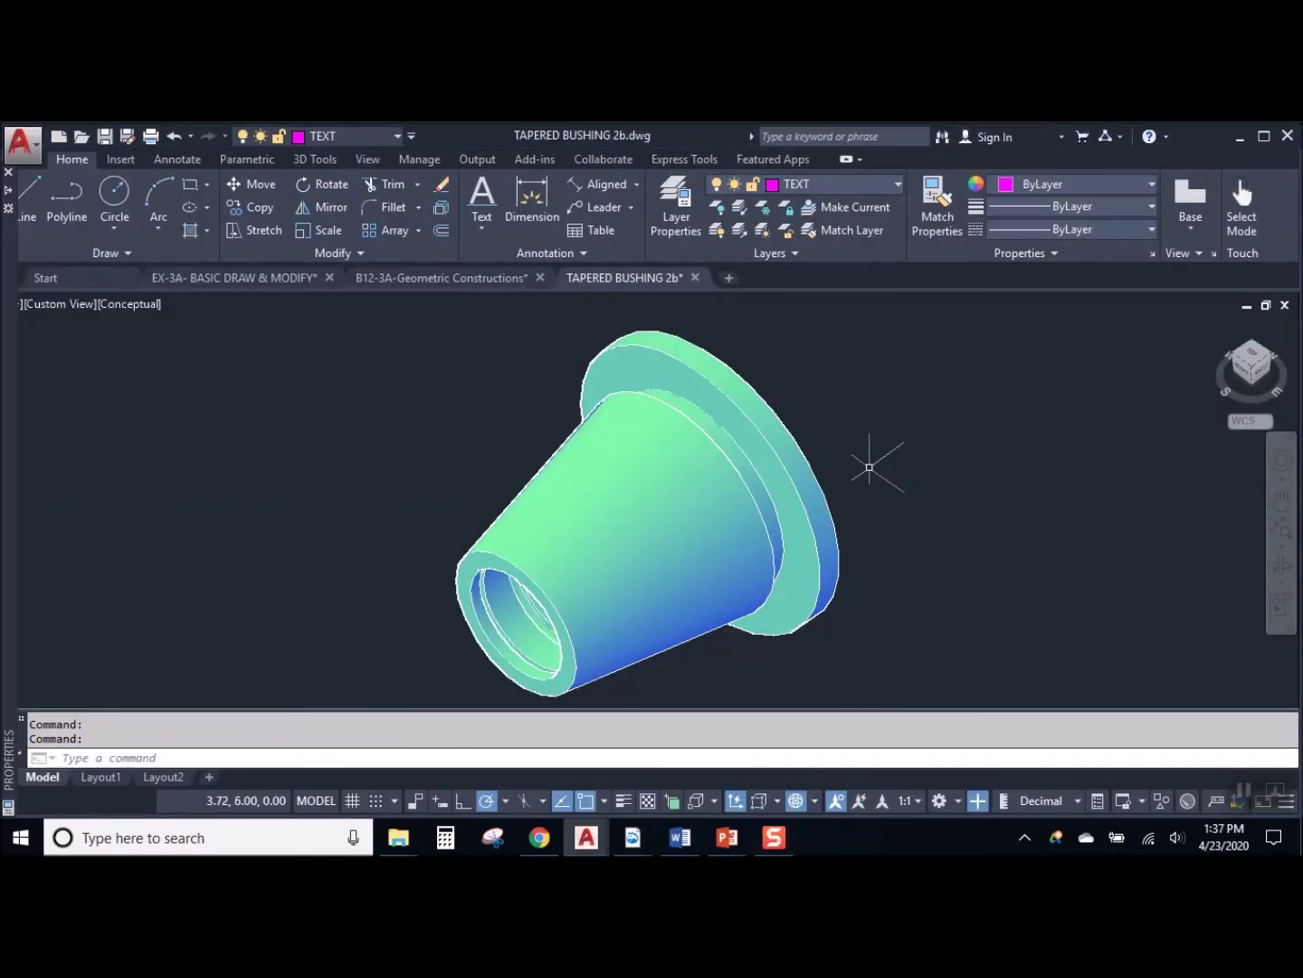